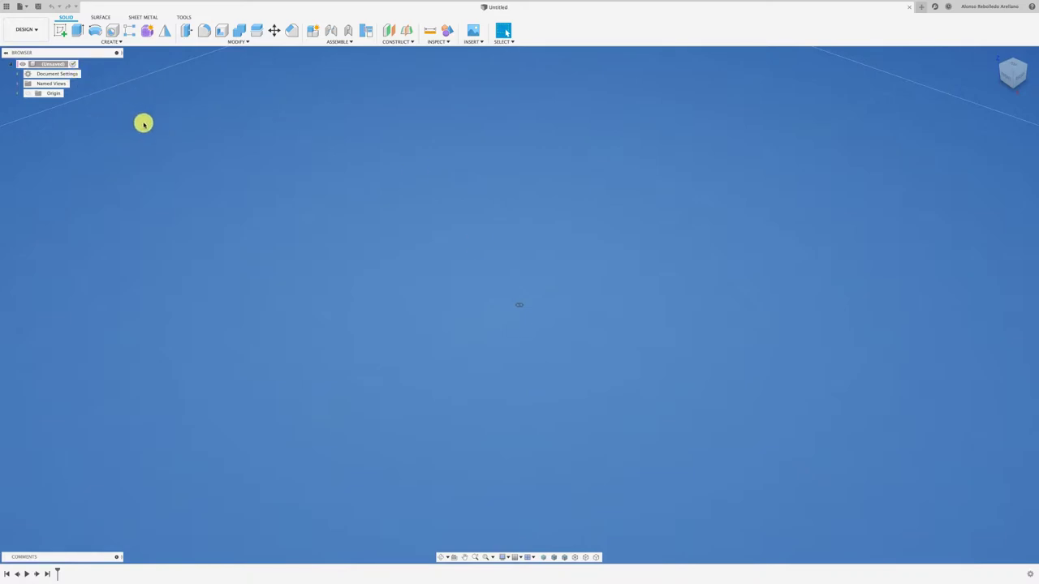
Create a new component under the root and name it LEVAS
right_click(60, 64)
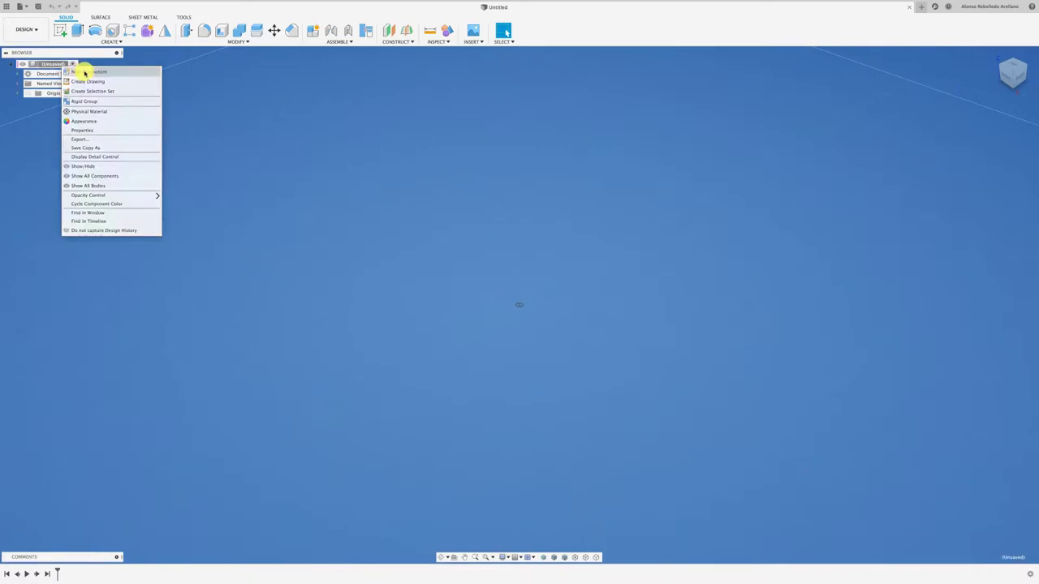
click(83, 72)
click(70, 104)
text(LEVAS)
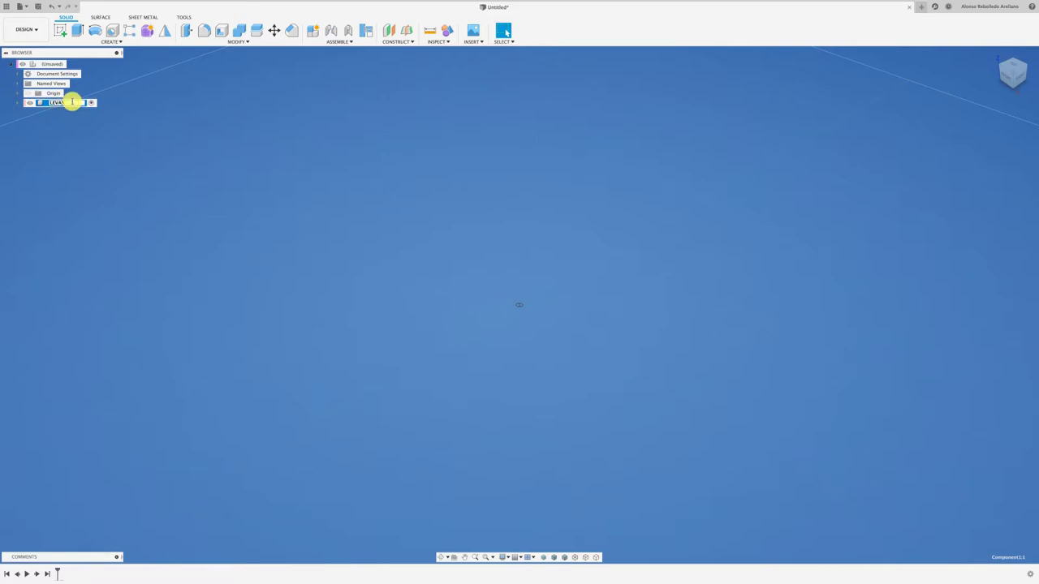
key(Return)
Add a sub-component named LEVA inside LEVAS
right_click(62, 104)
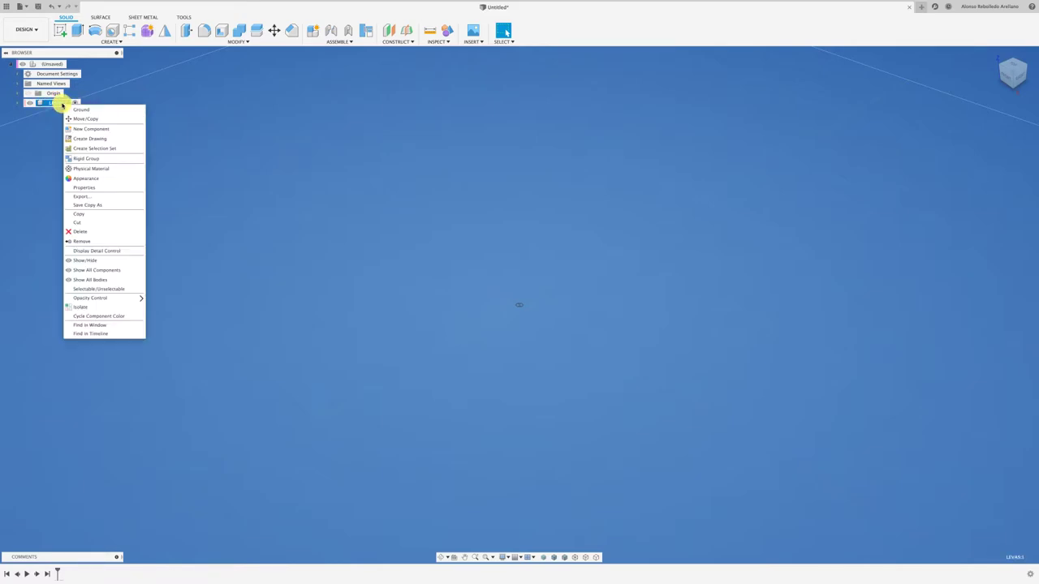
click(108, 129)
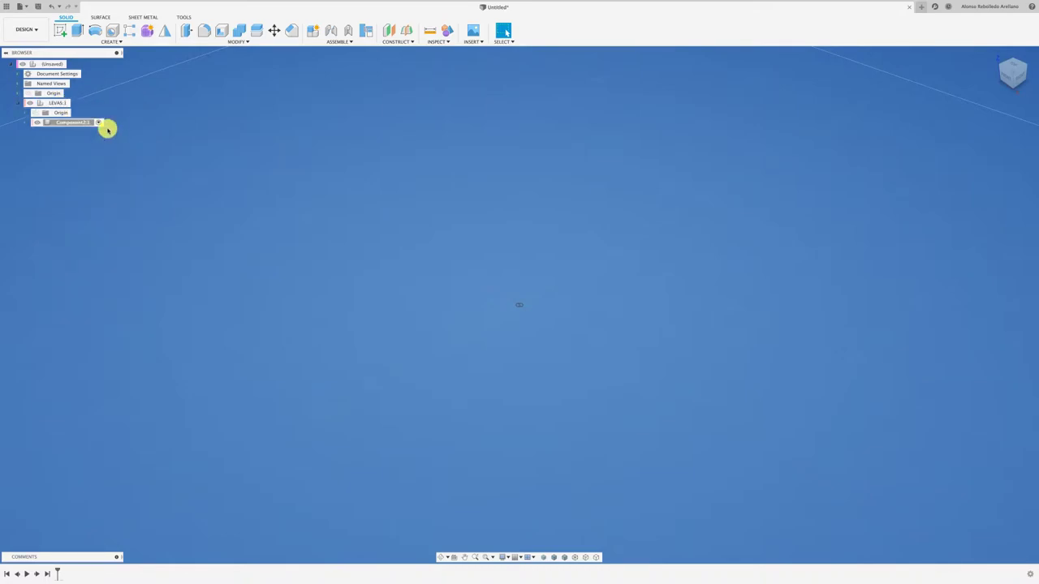
double_click(87, 124)
text(LEVA1)
key(Return)
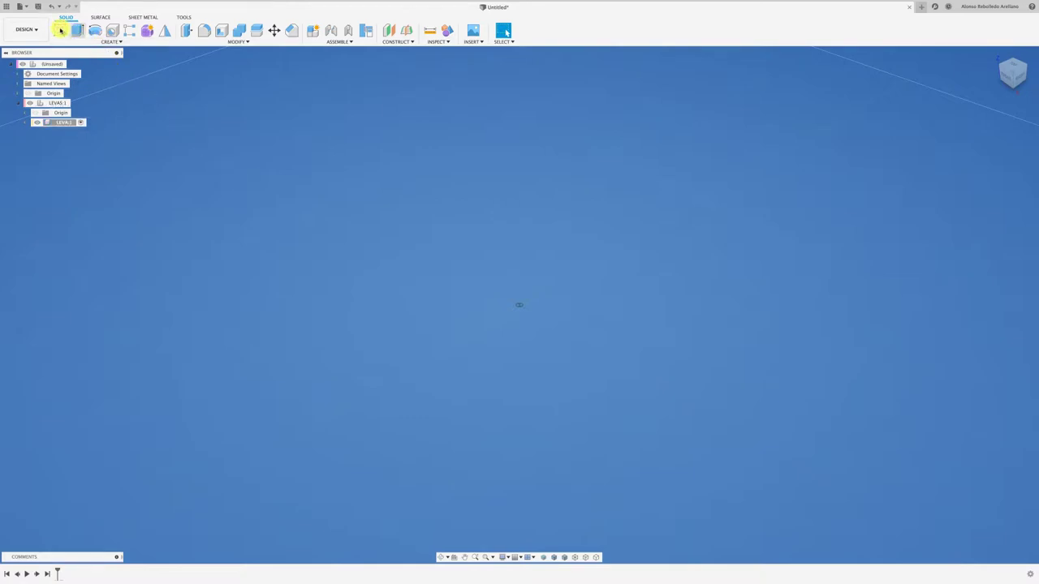
On a new sketch, draw a Ø30 circle at the origin and a Ø15 circle on its top edge
click(60, 30)
click(562, 304)
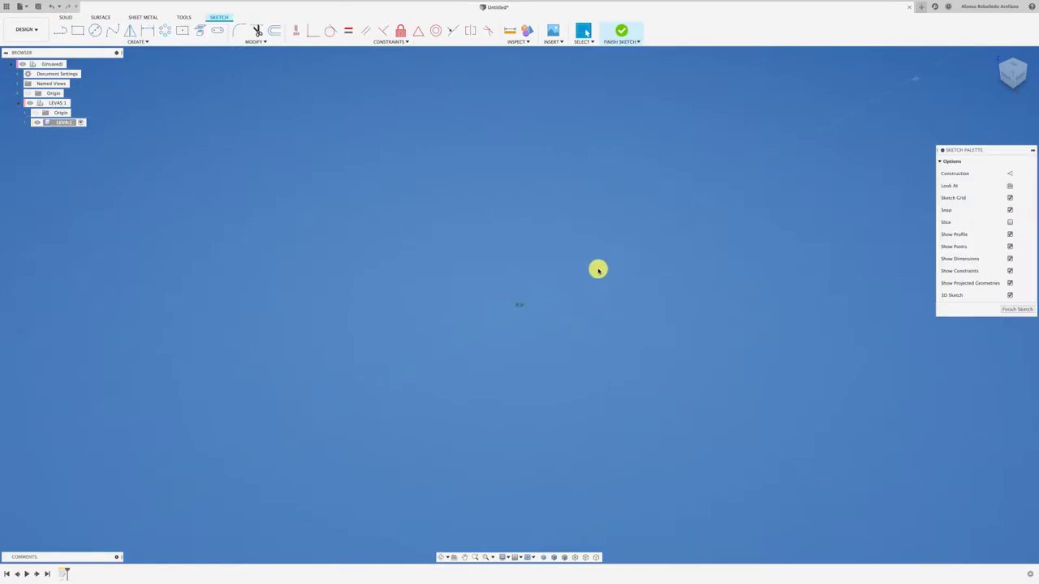
click(95, 30)
click(519, 305)
text(30)
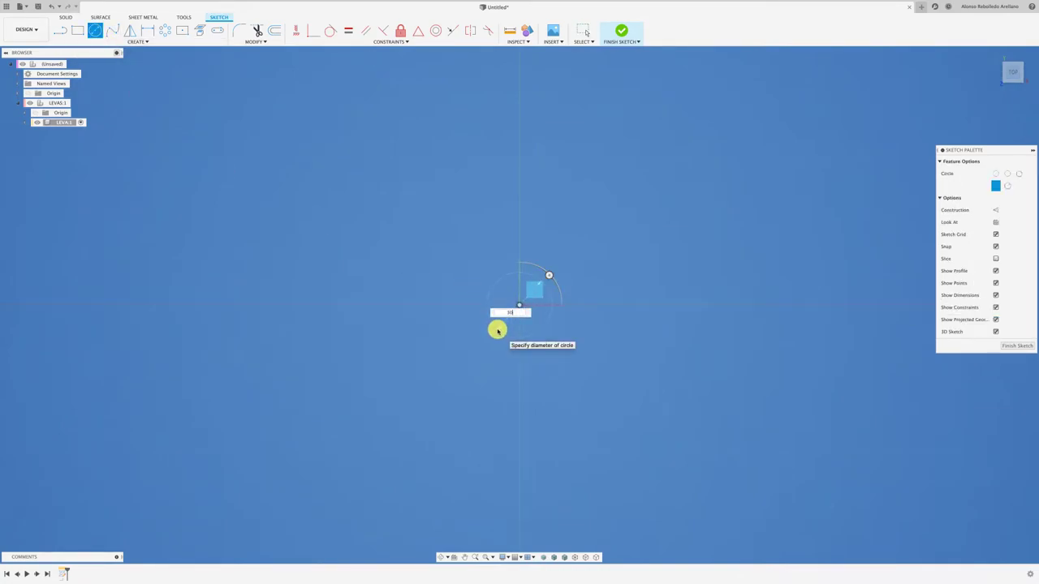
key(Return)
key(c)
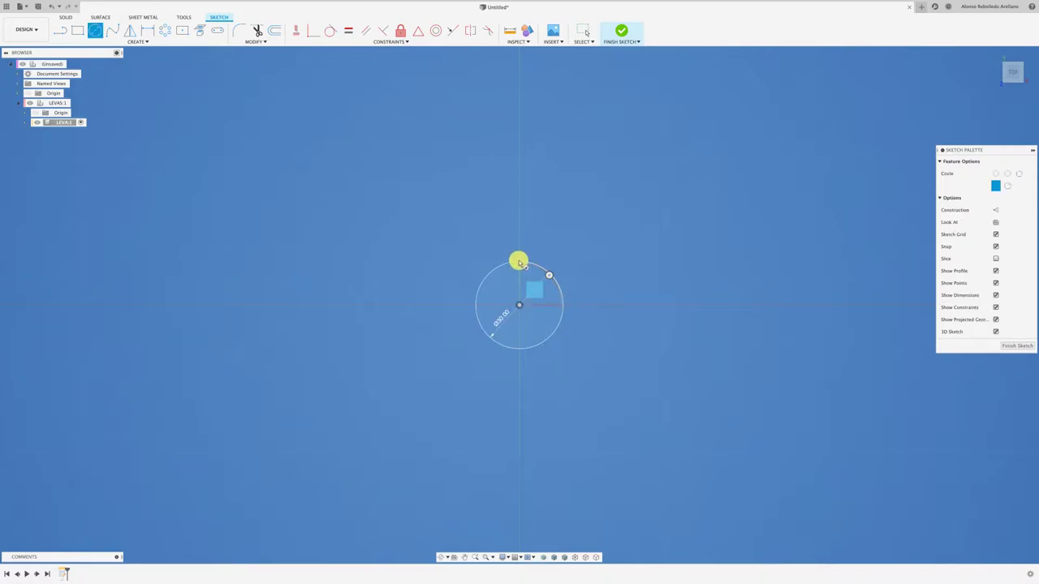
click(519, 262)
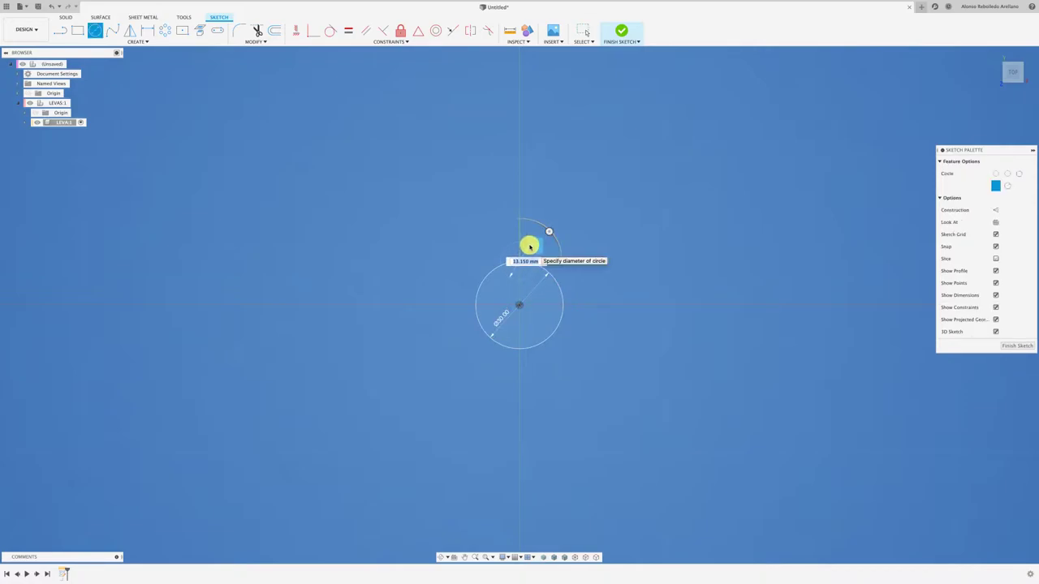
text(15)
key(Return)
Trim away the overlapping arcs of the two circles
scroll(544, 248, up, 2)
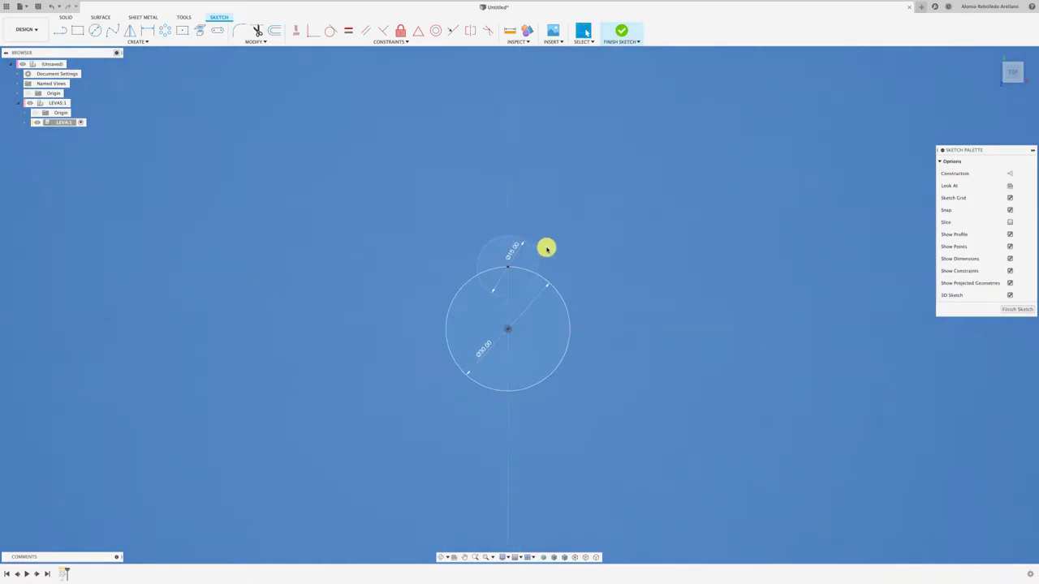
scroll(546, 247, up, 1)
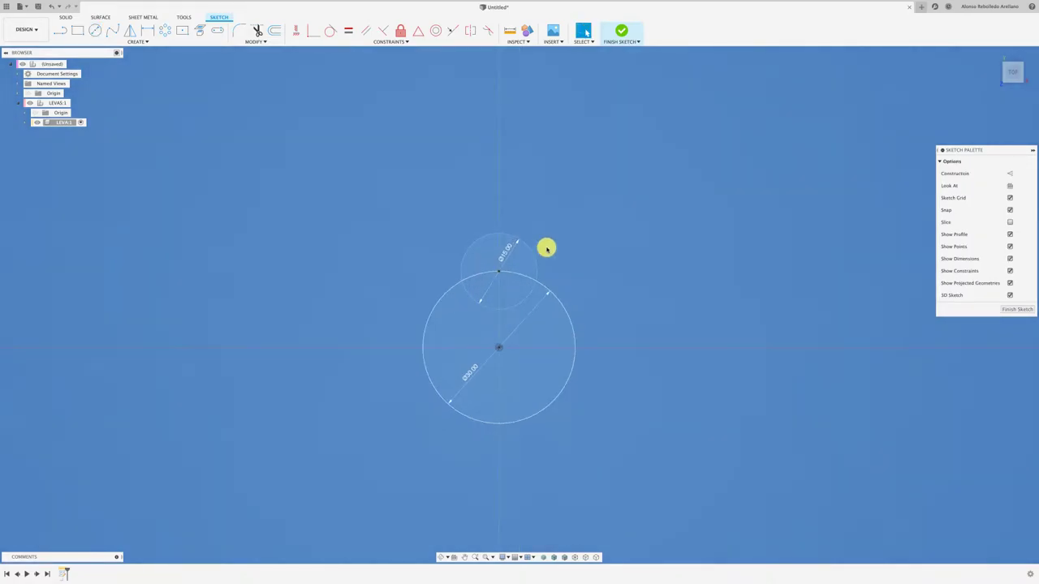
click(523, 299)
click(527, 279)
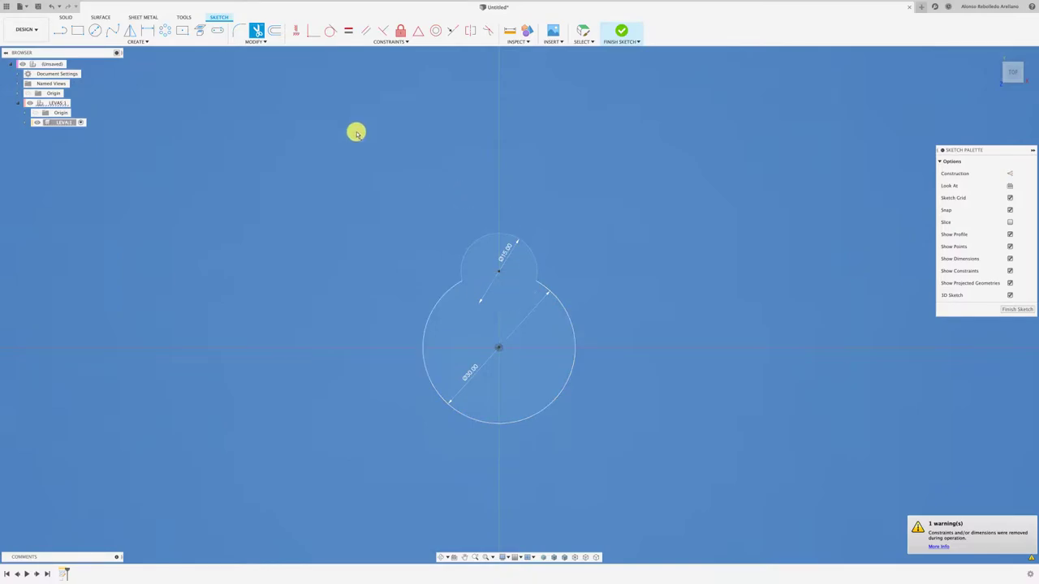
Fillet both circle junctions with a 13 mm radius
click(457, 284)
click(459, 271)
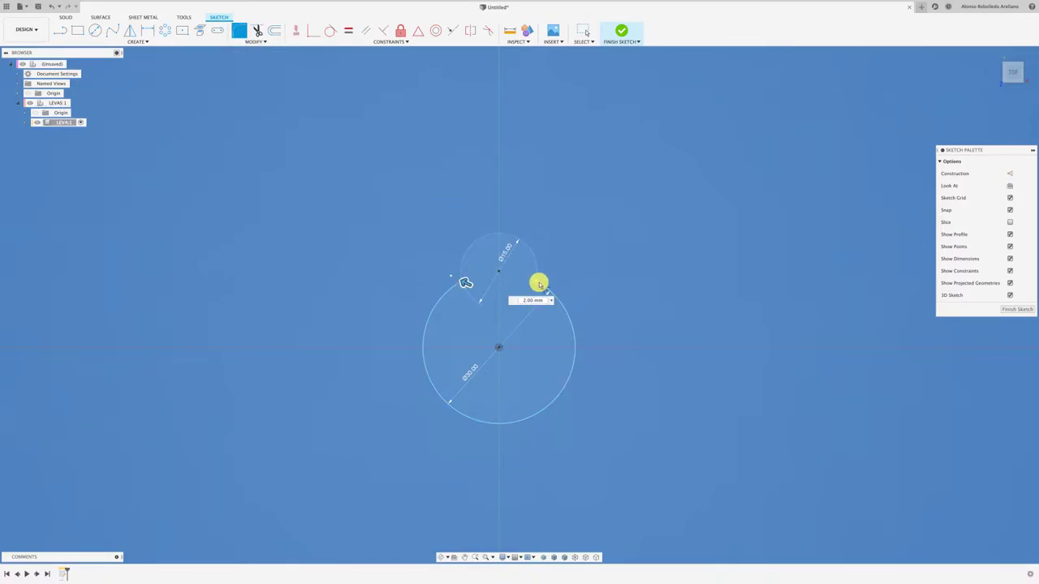
click(539, 284)
text(13.50)
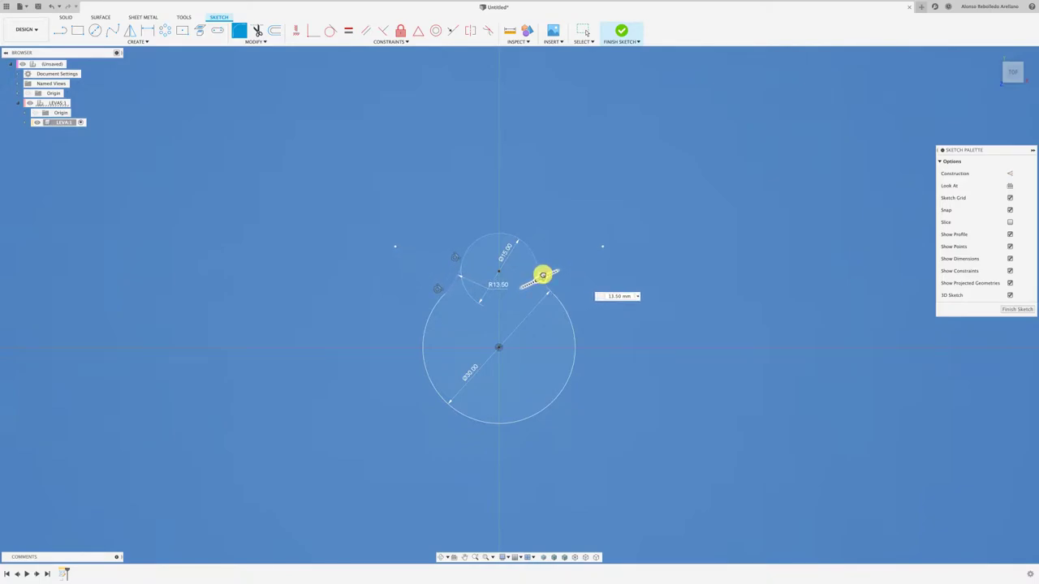
key(Return)
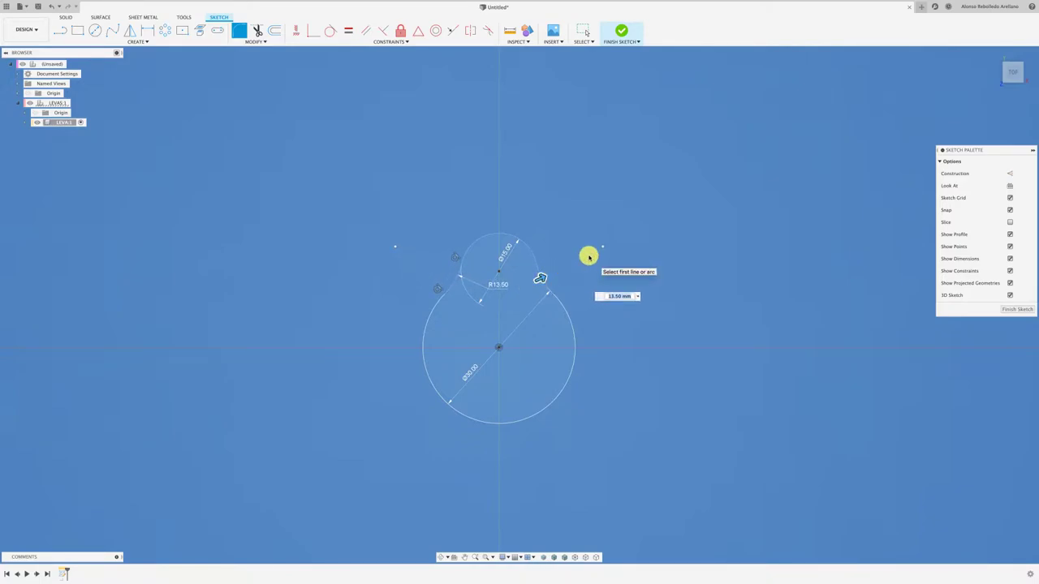
key(Escape)
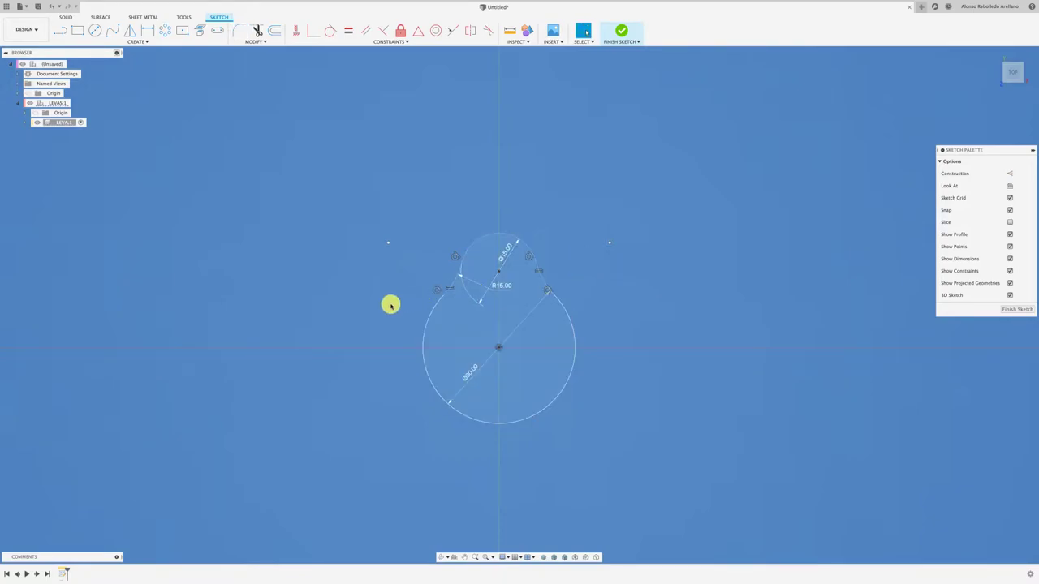
Draw a Ø10 hole circle at the origin
key(c)
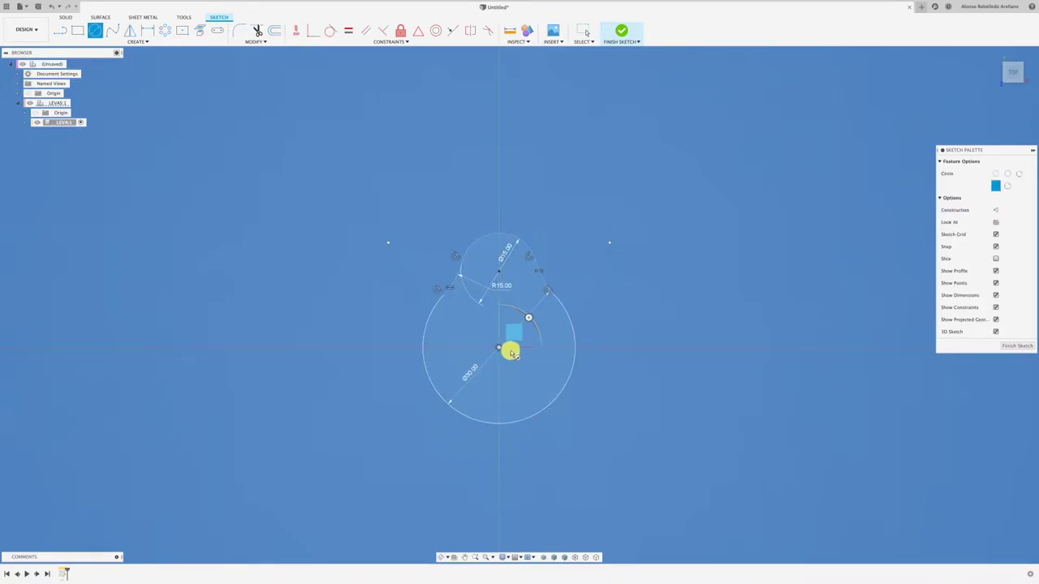
click(499, 348)
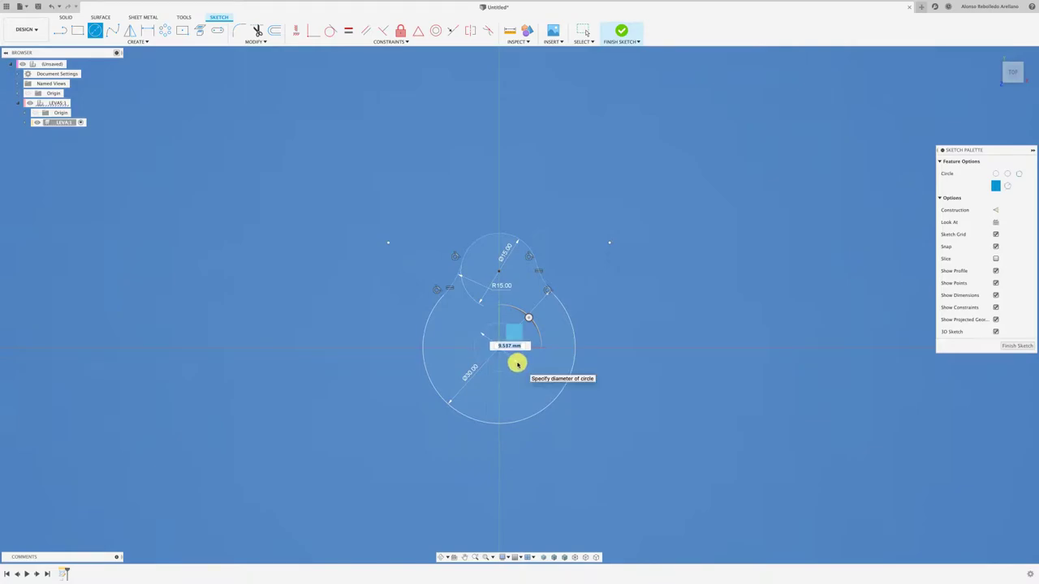
key(Return)
key(Escape)
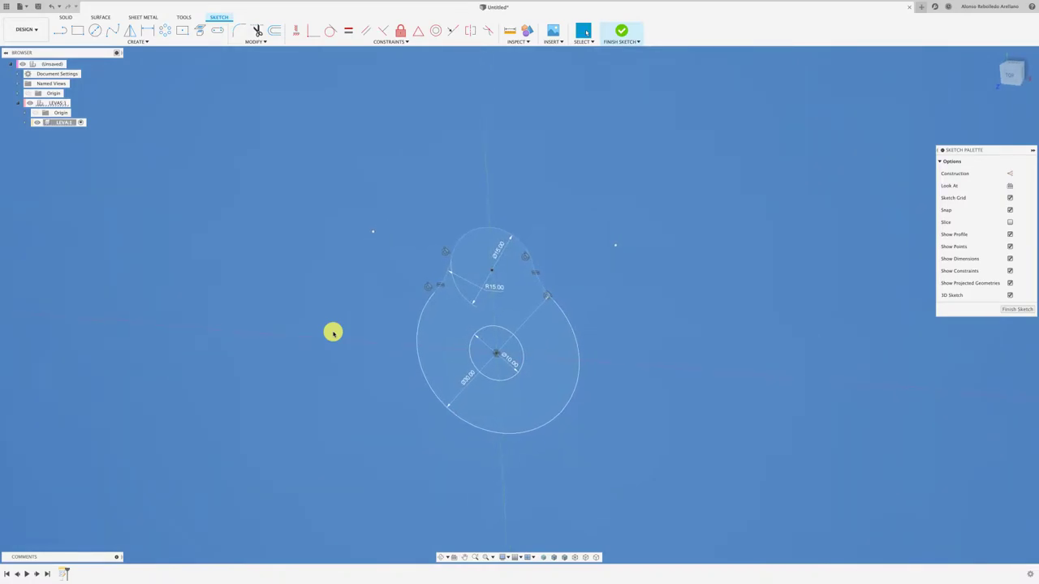
Extrude the cam profile 5 mm into a solid plate with the hole through it
key(e)
click(496, 302)
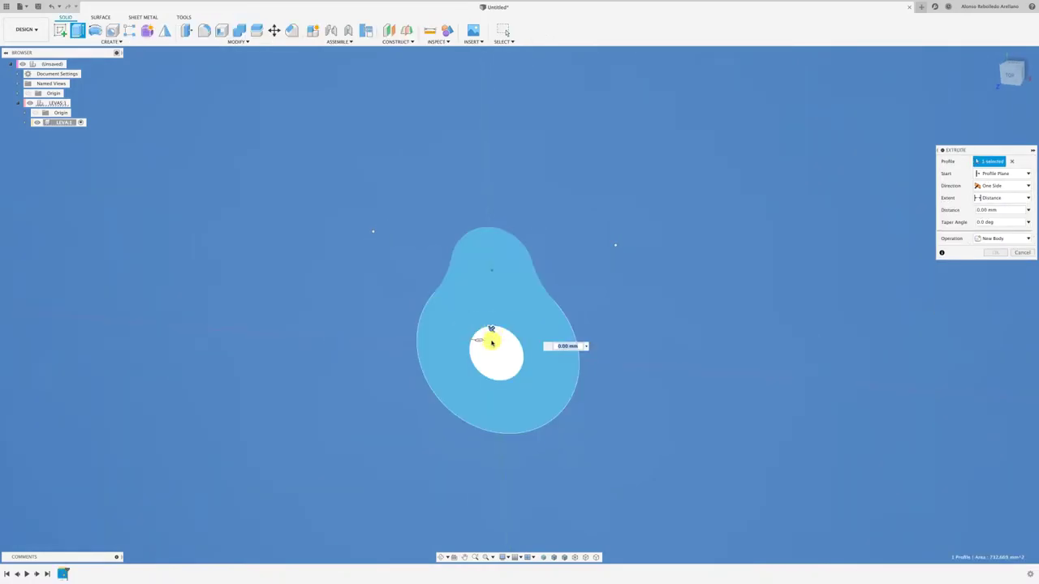
drag(493, 327, 476, 345)
text(5)
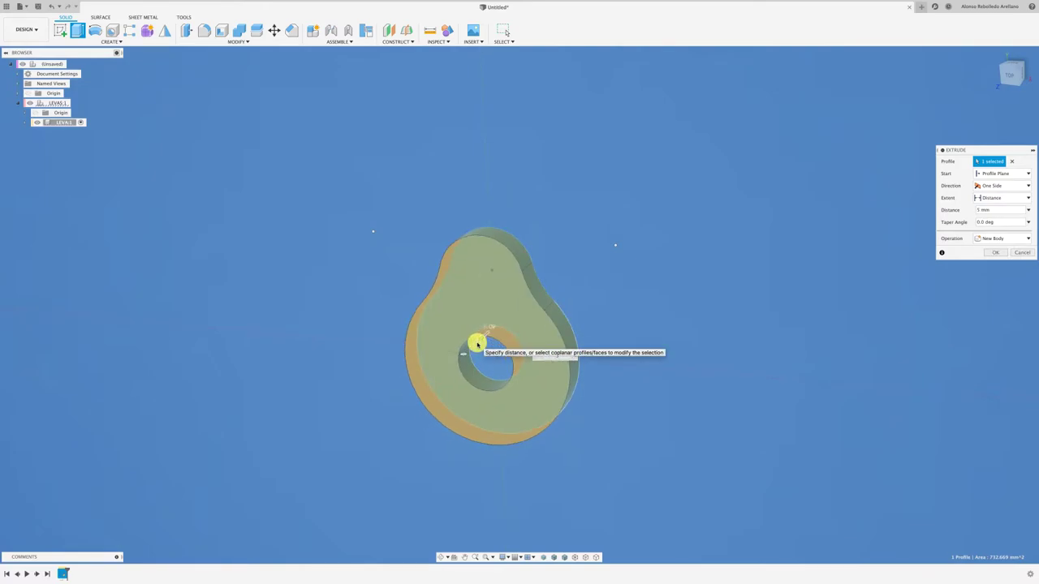
key(Return)
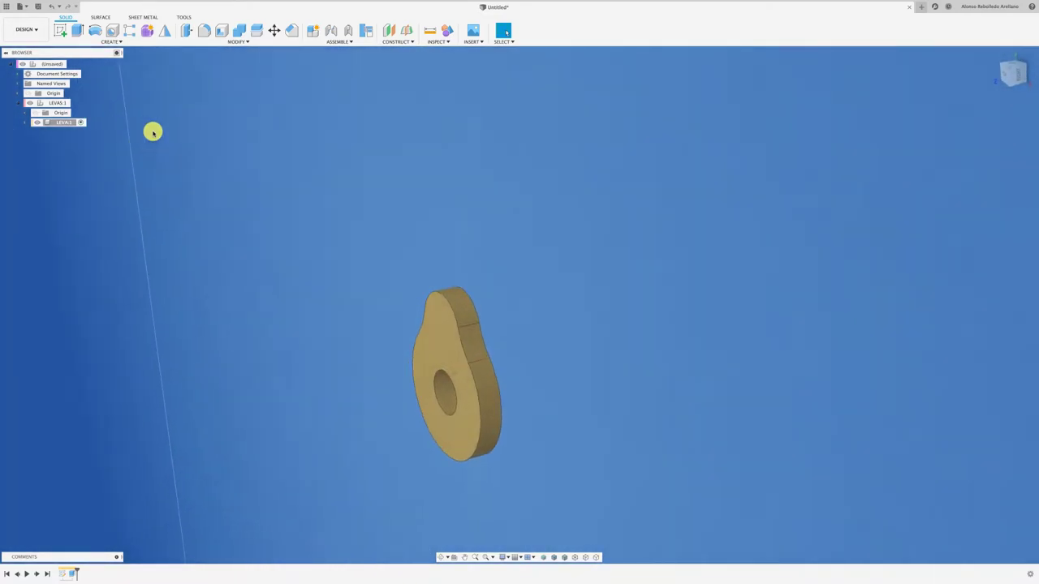
Copy LEVA, paste it into LEVAS, and shift the copy 10 mm along Z
right_click(55, 122)
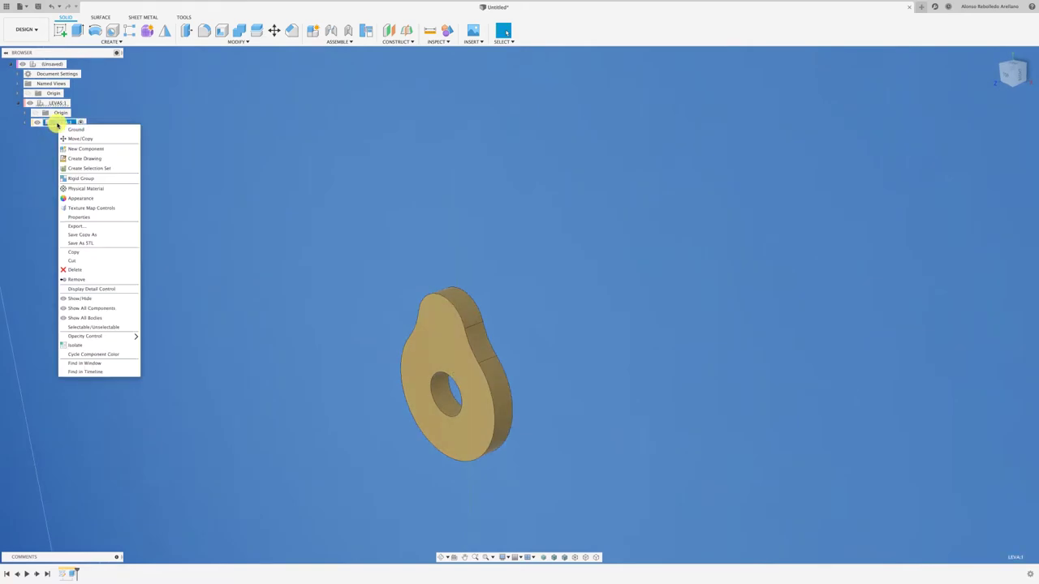
click(96, 255)
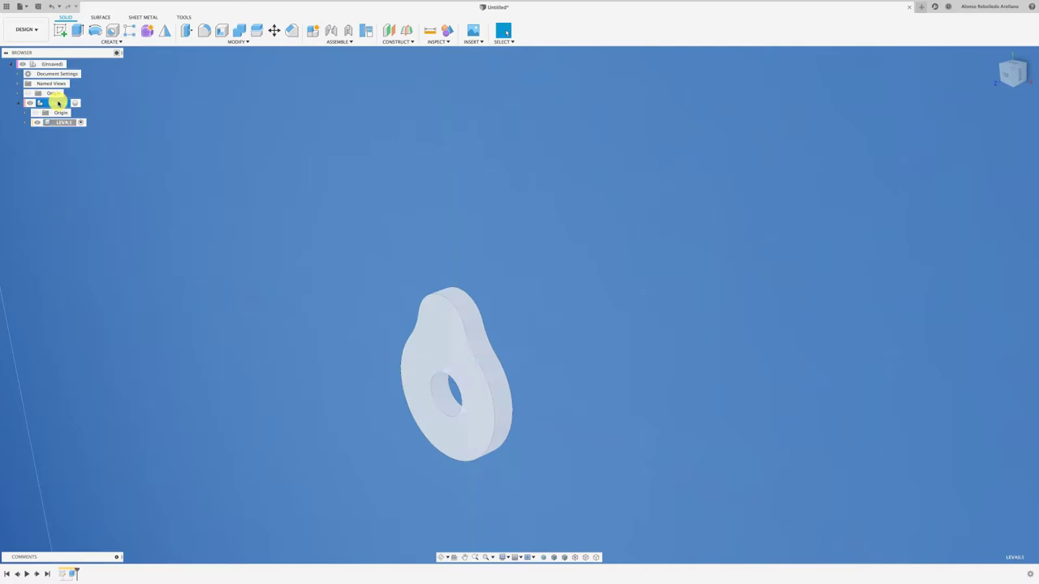
right_click(58, 103)
click(77, 267)
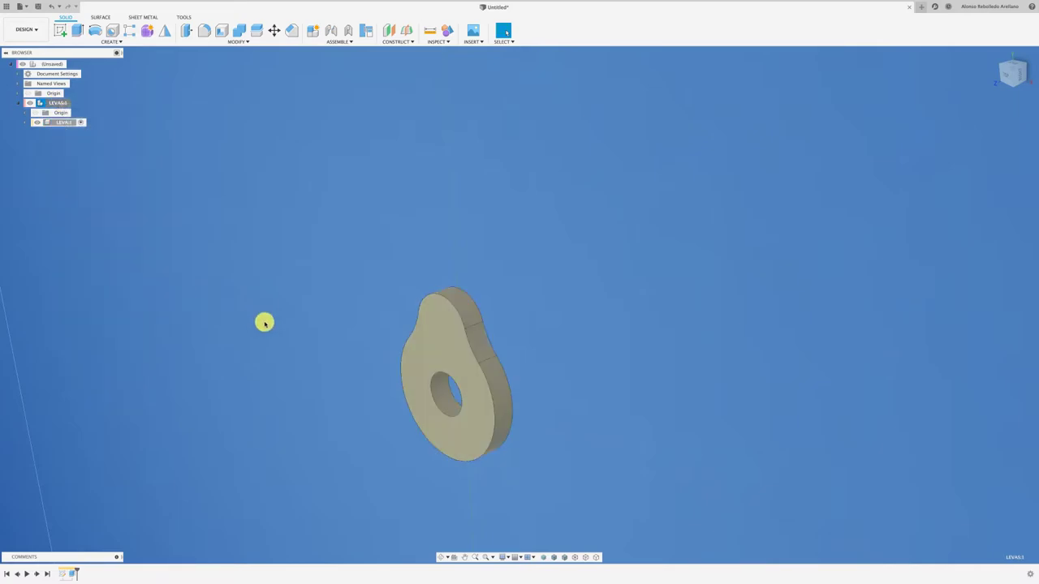
drag(432, 390, 476, 381)
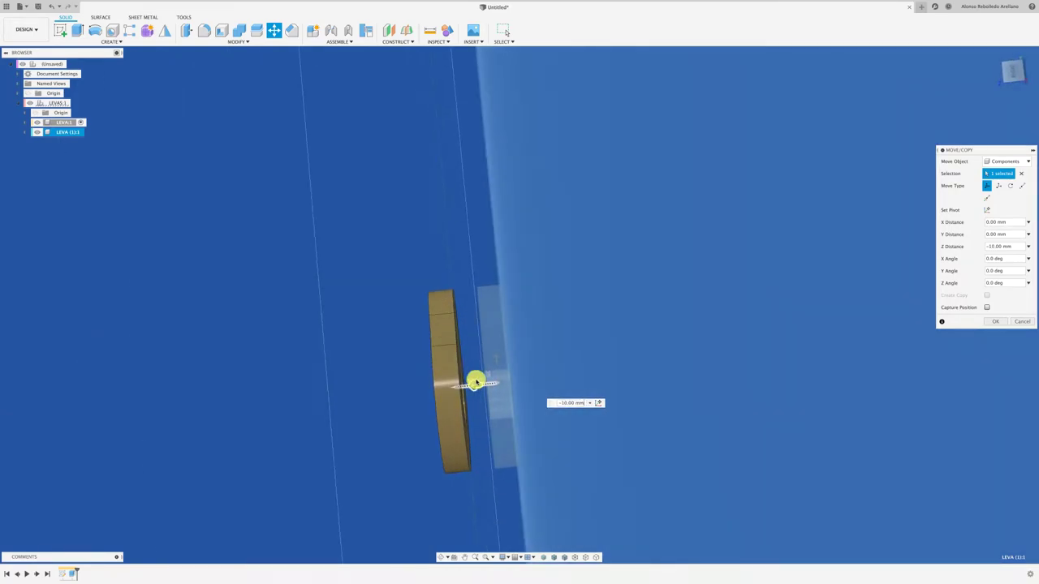
shift+middle_drag(476, 382, 717, 365)
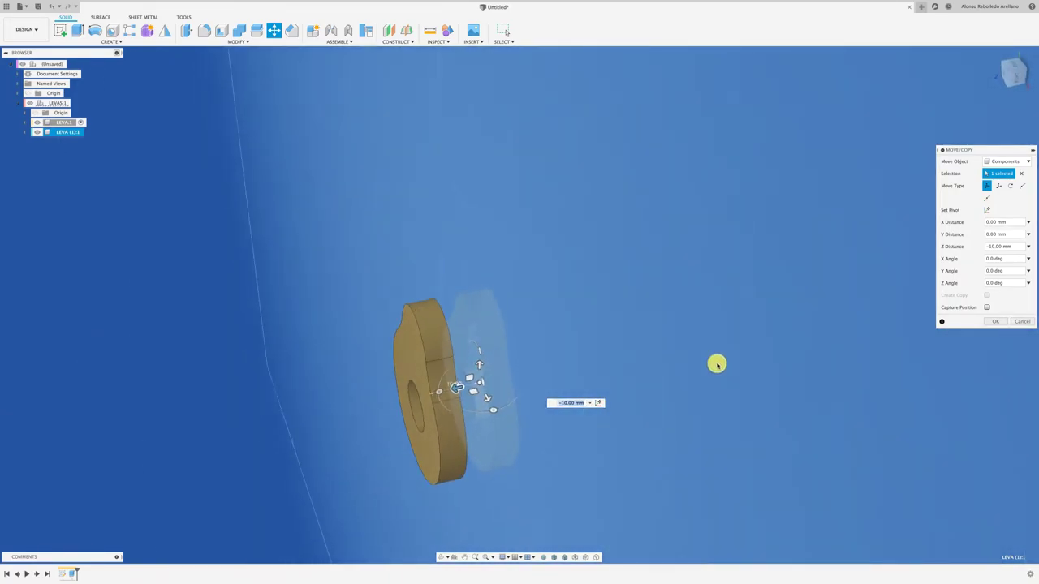
click(995, 323)
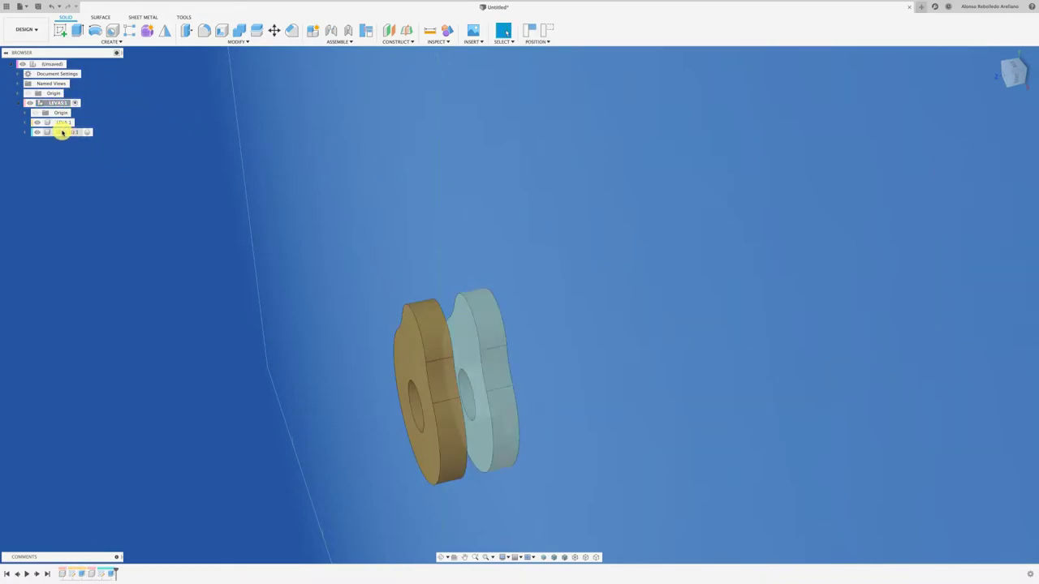
Activate the LEVA (1):1 cam component and start Move/Copy on it with the M shortcut
click(62, 132)
mouse_move(63, 132)
shift+middle_down()
mouse_move(321, 314)
mouse_move(492, 340)
shift+middle_up()
click(577, 317)
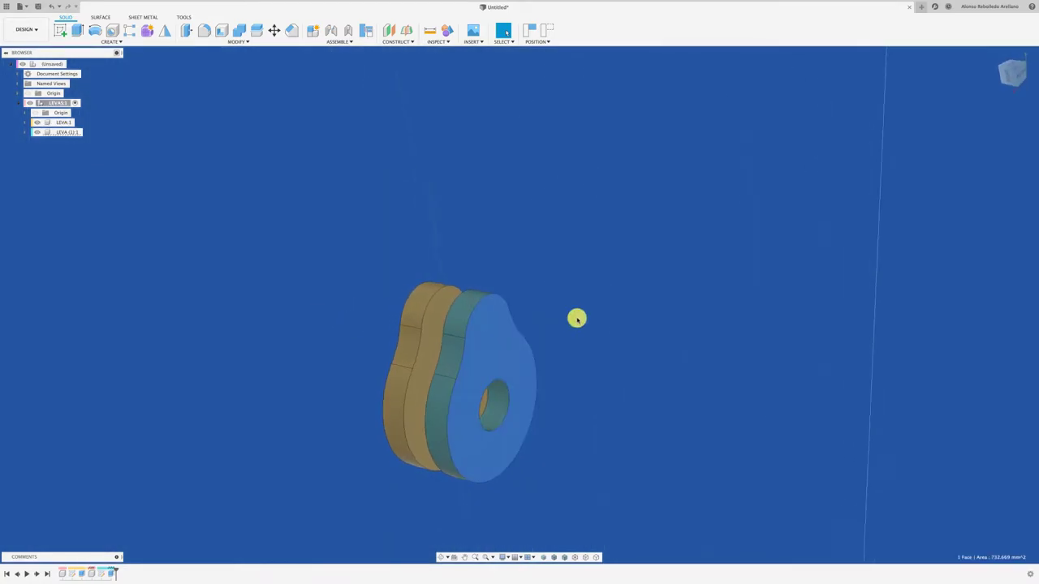
click(68, 134)
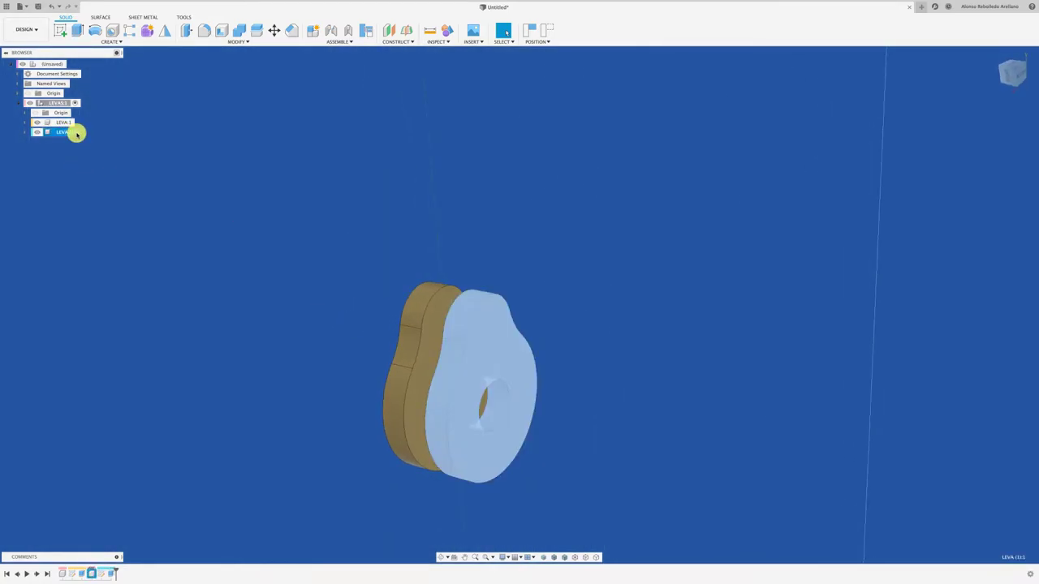
click(89, 132)
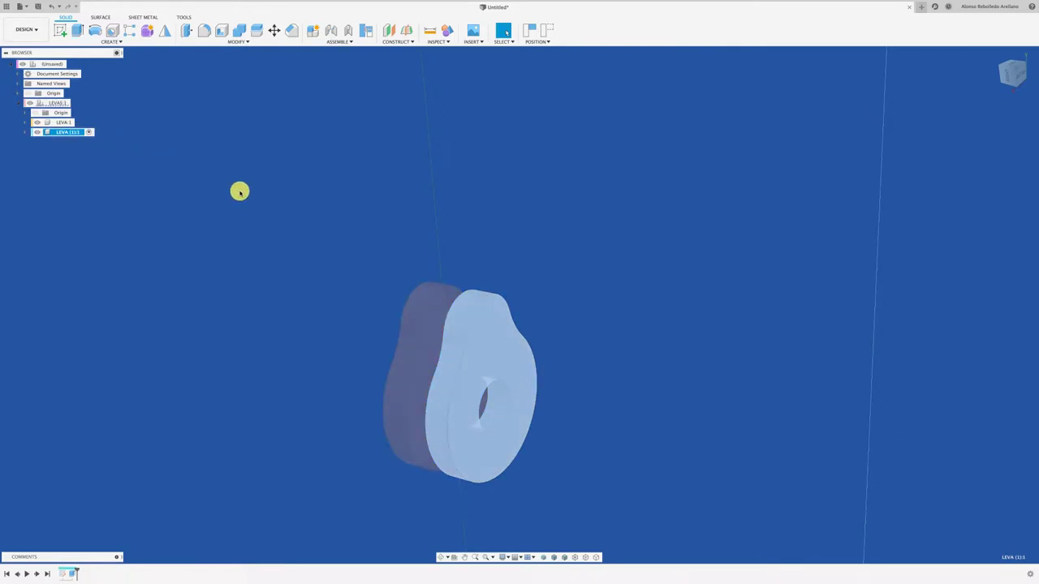
key(m)
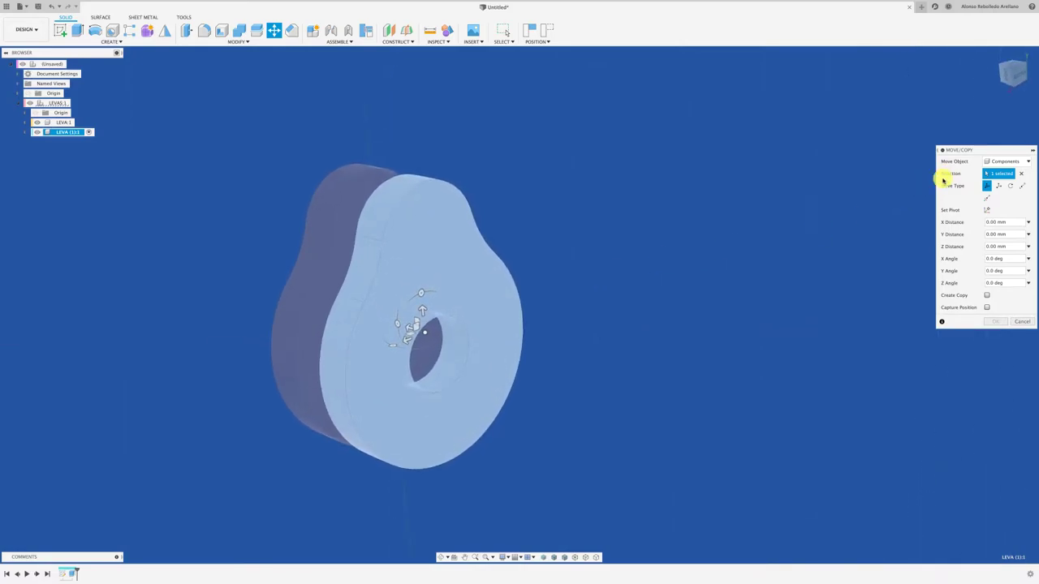
Set the pivot at the cam's hole centre and rotate the cam 65 degrees
drag(1005, 153, 768, 148)
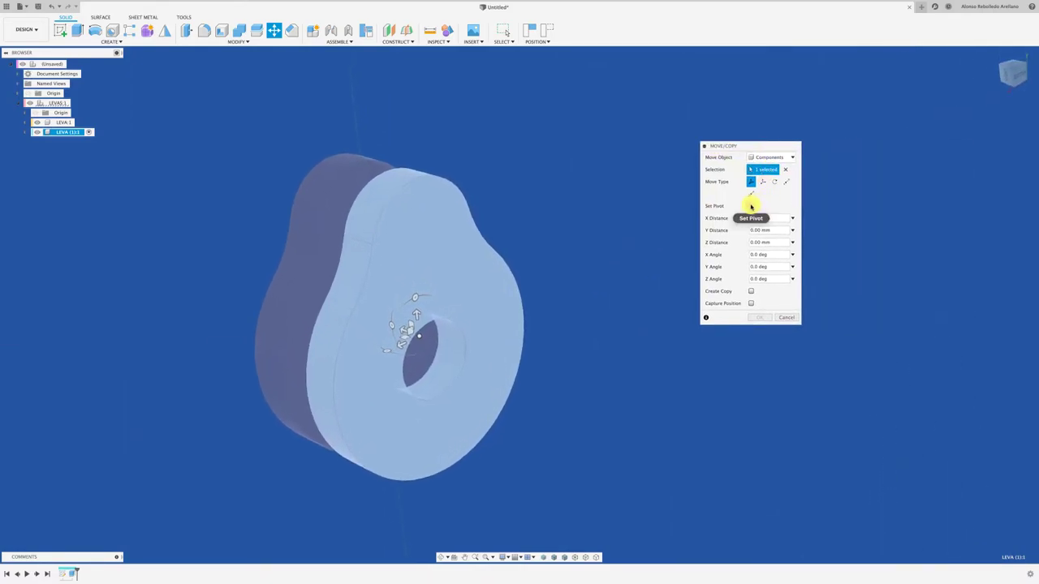
click(751, 205)
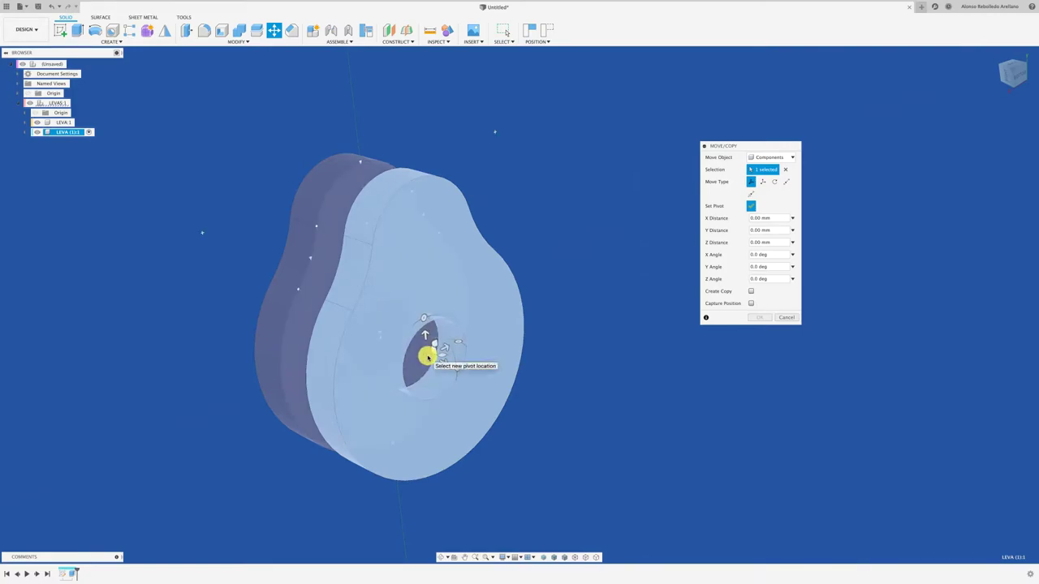
click(451, 333)
click(460, 331)
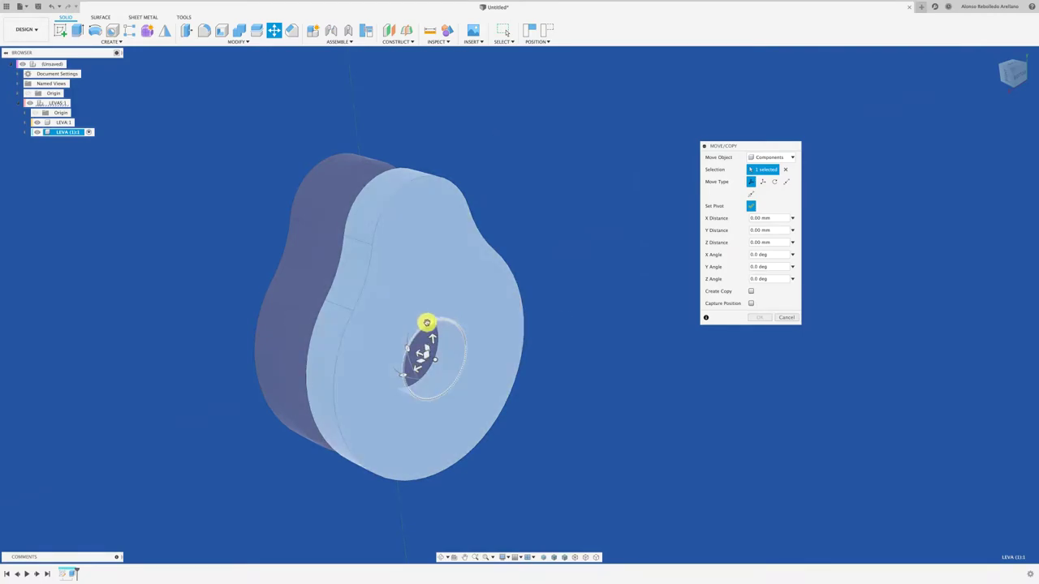
drag(426, 322, 469, 316)
key(Return)
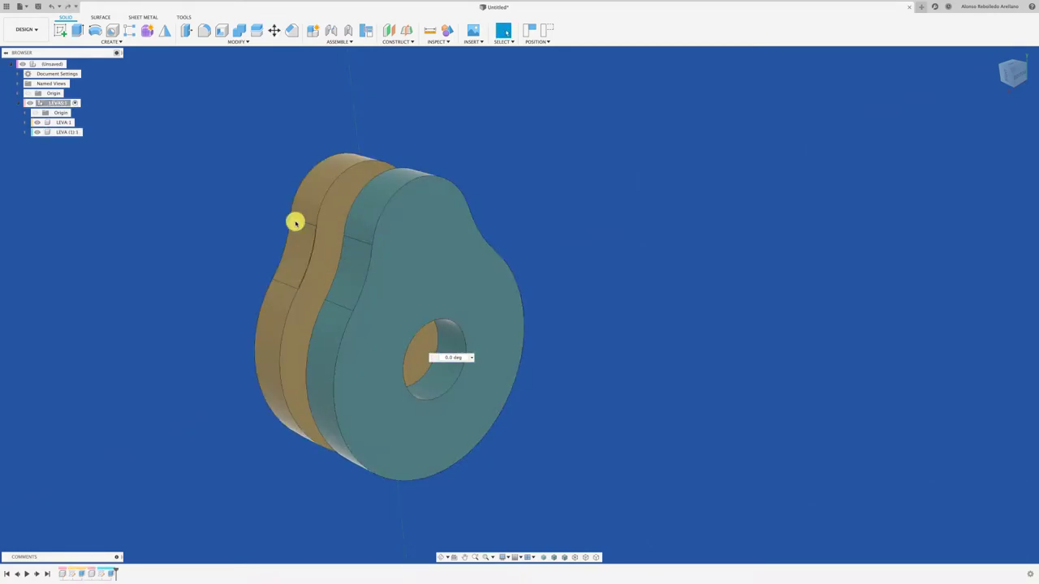
Reopen Move on the cam, snap the pivot to the hole centre, and rotate it 180 degrees
click(78, 136)
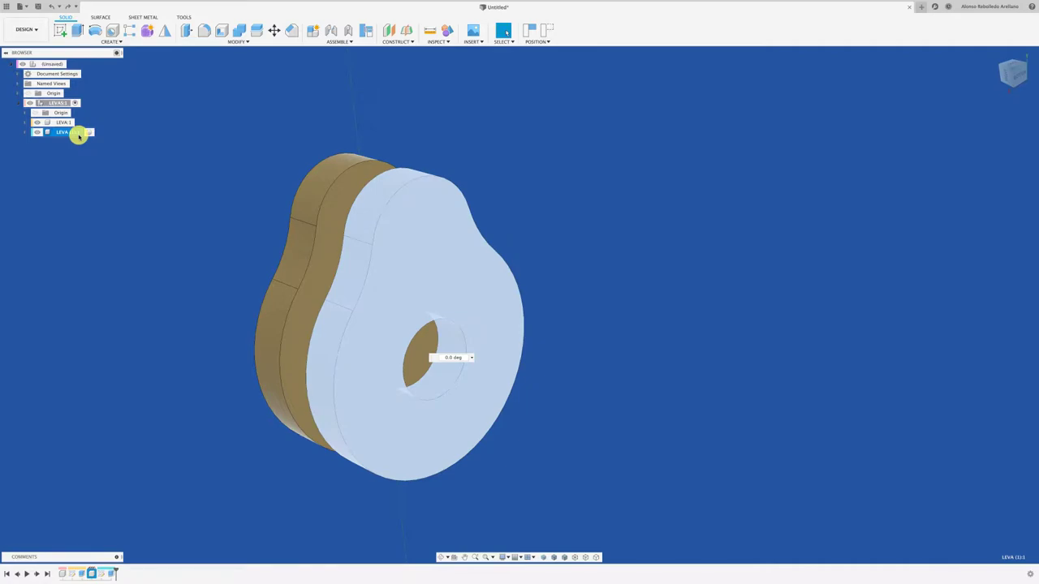
key(m)
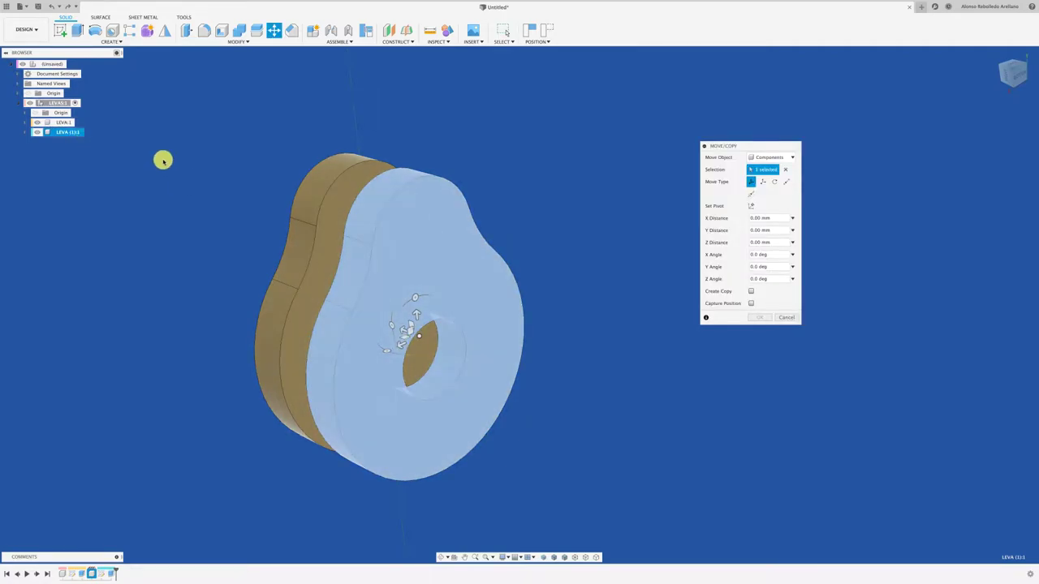
click(87, 132)
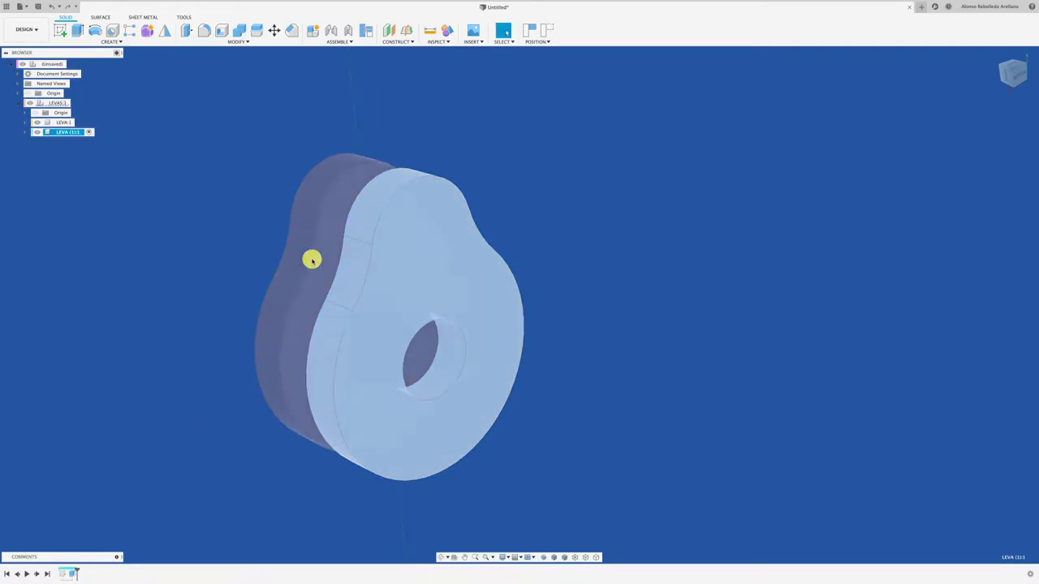
key(m)
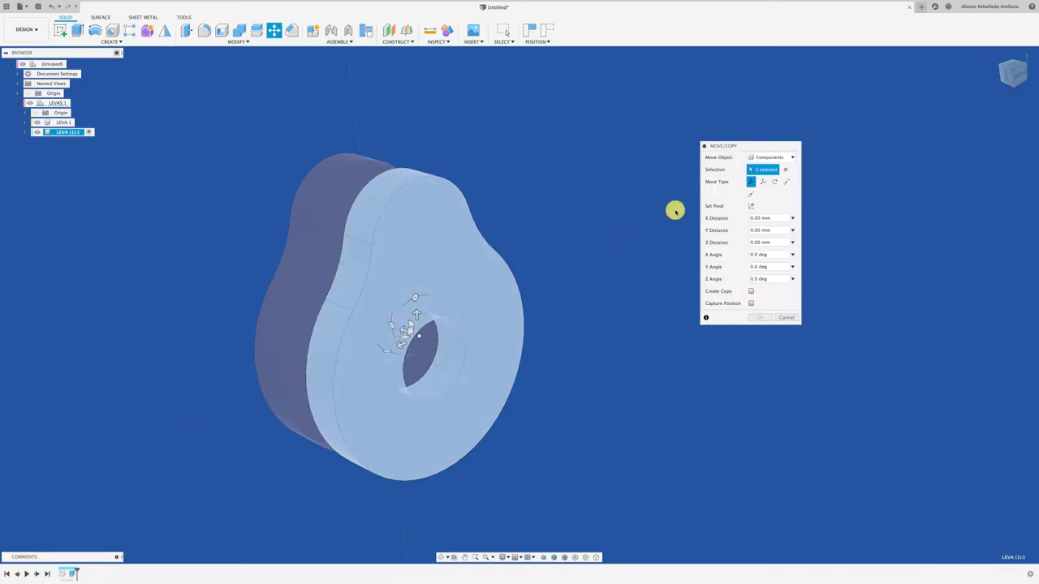
click(751, 205)
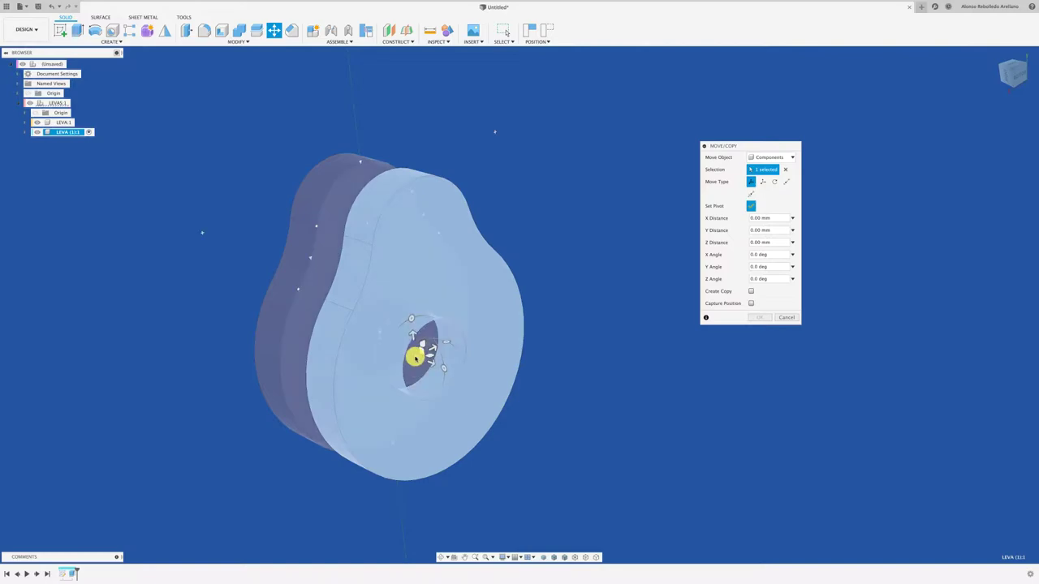
click(458, 368)
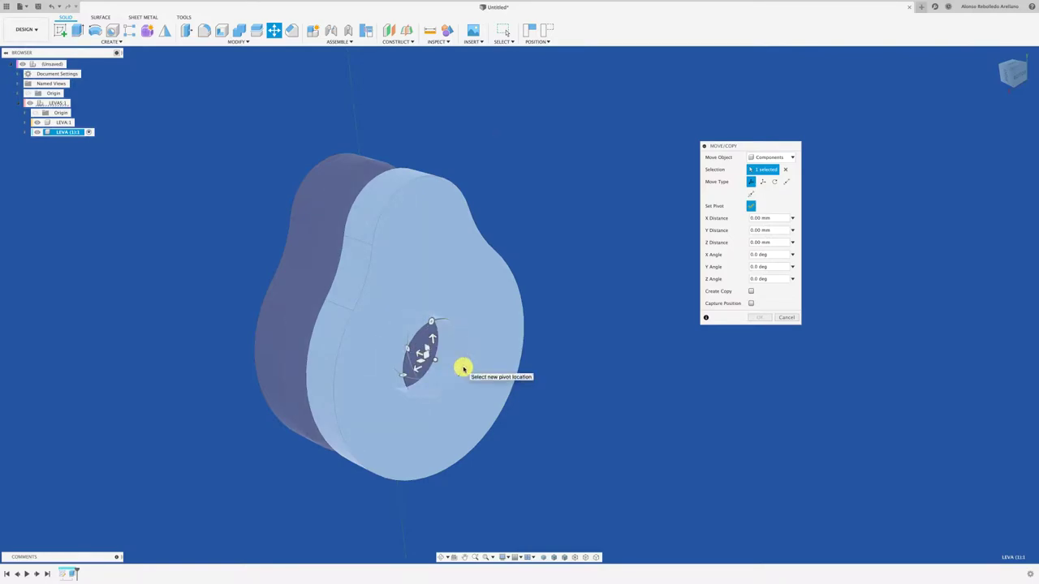
click(753, 207)
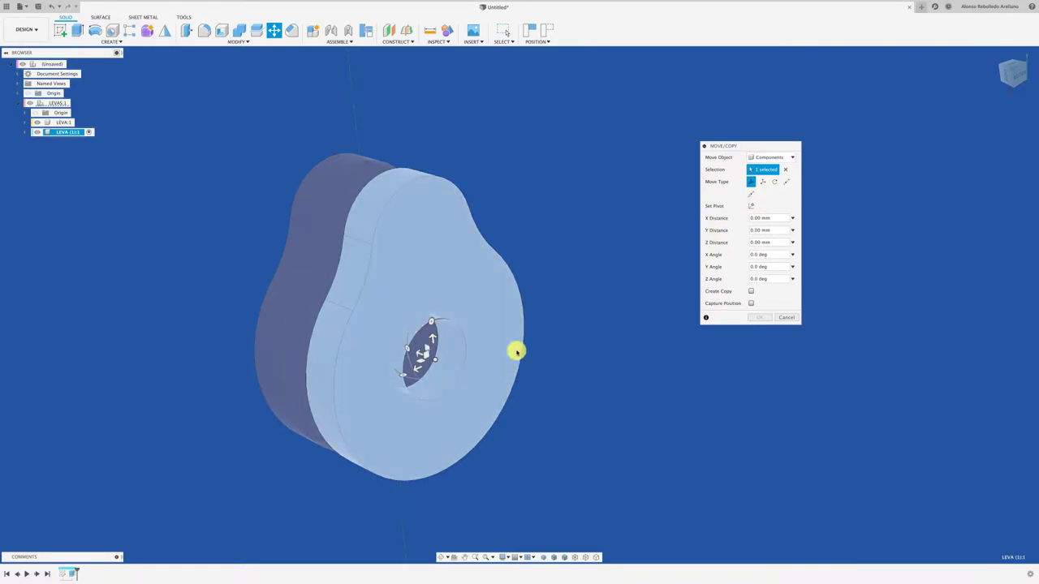
mouse_move(439, 323)
mouse_down()
mouse_move(473, 392)
mouse_move(440, 413)
mouse_up()
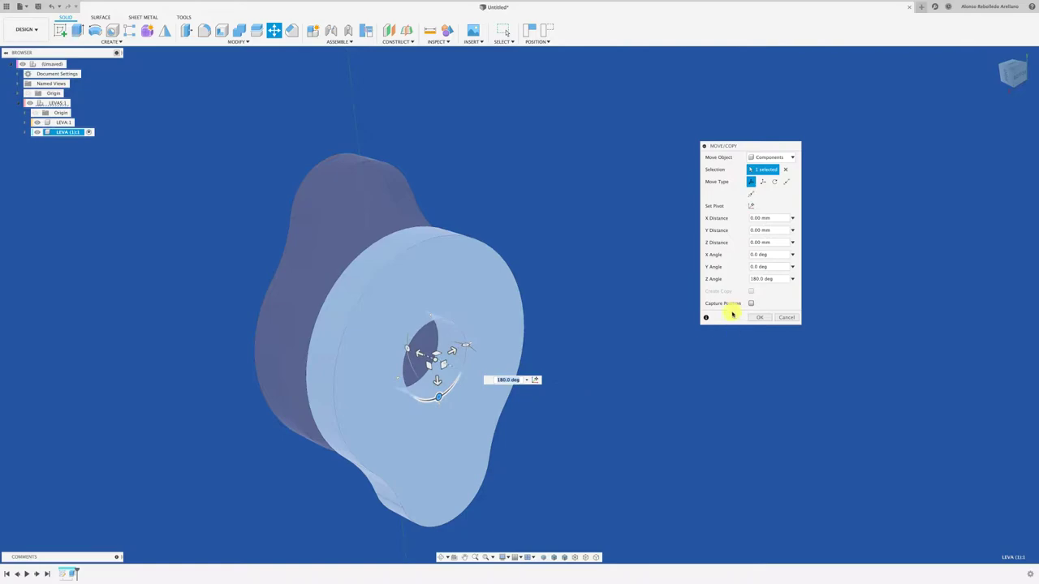
click(753, 318)
Activate LEVAS:1, copy LEVA:1, and paste it into LEVAS:1 as a new component
click(1014, 76)
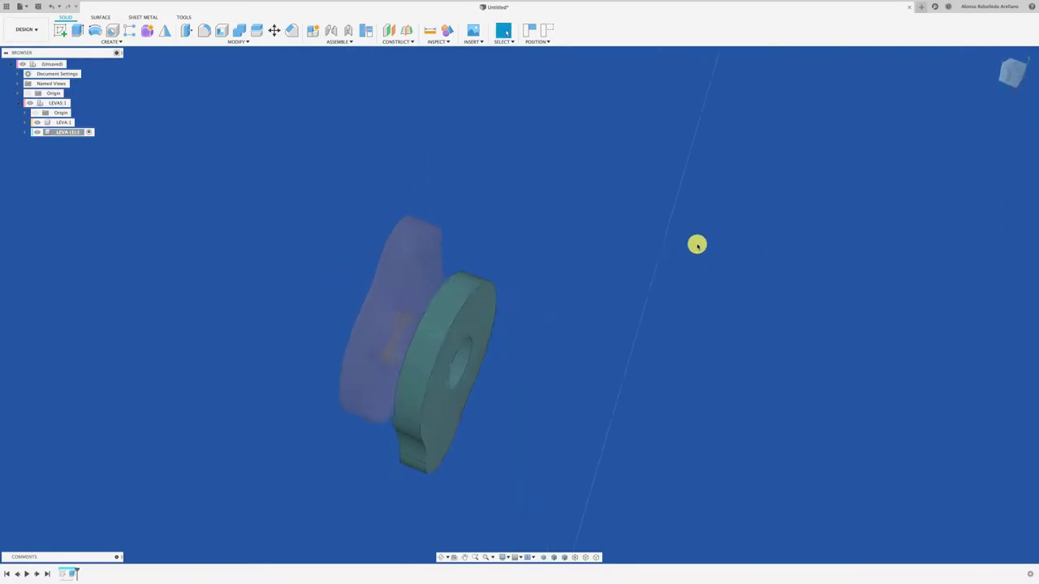
click(75, 102)
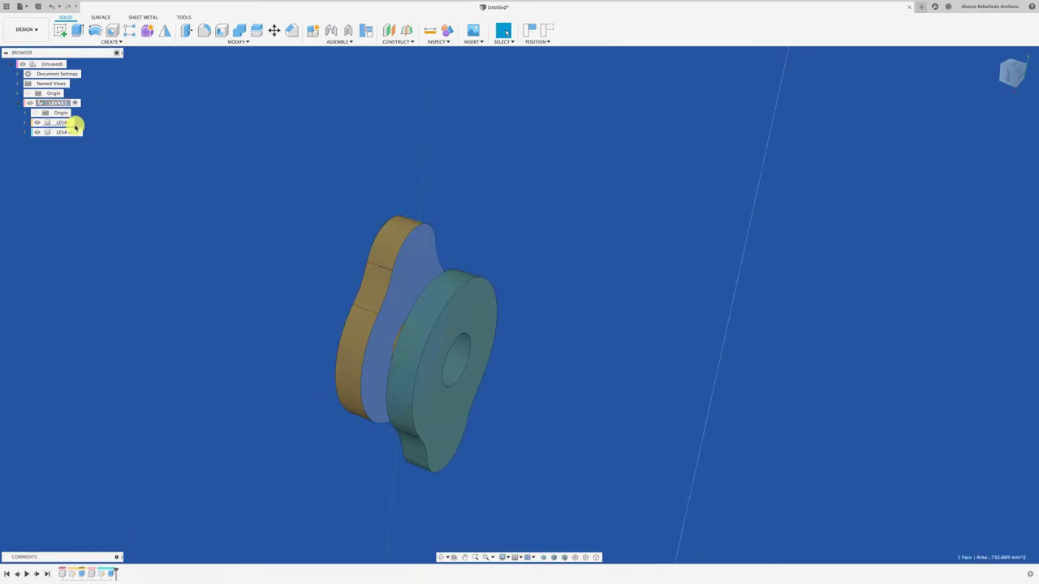
click(68, 123)
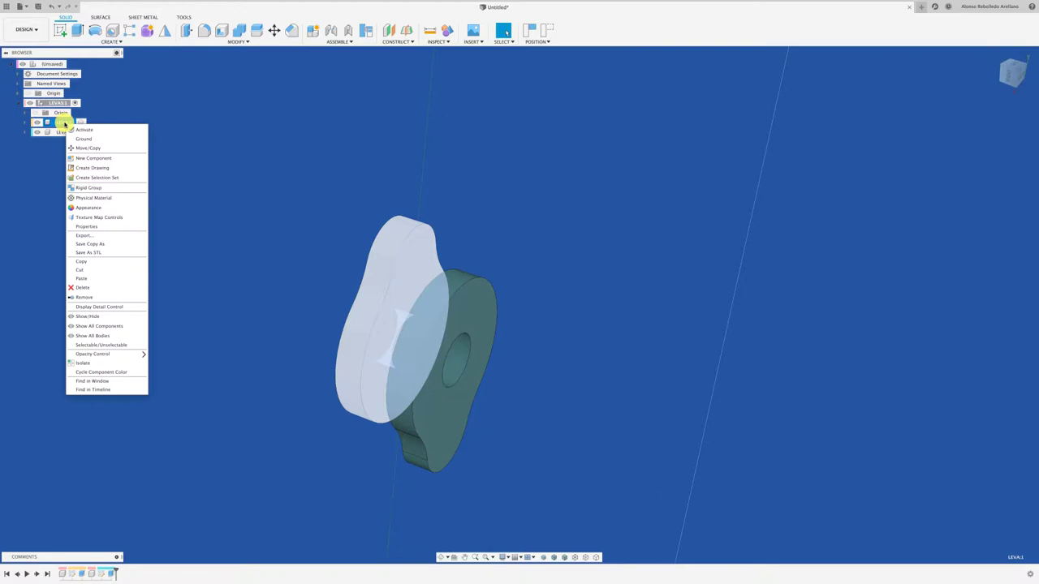
right_click(66, 123)
click(105, 265)
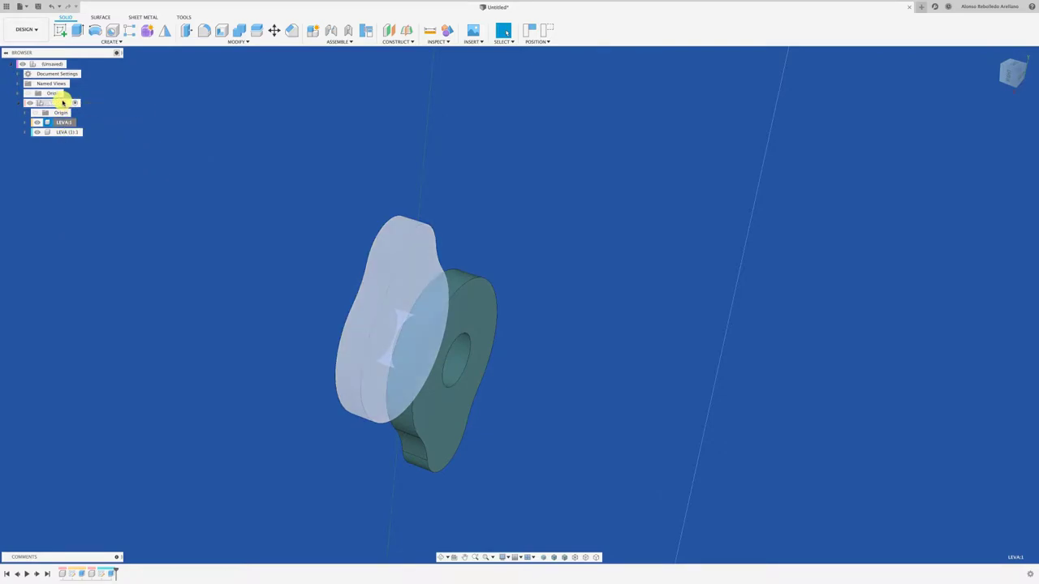
click(63, 102)
right_click(64, 103)
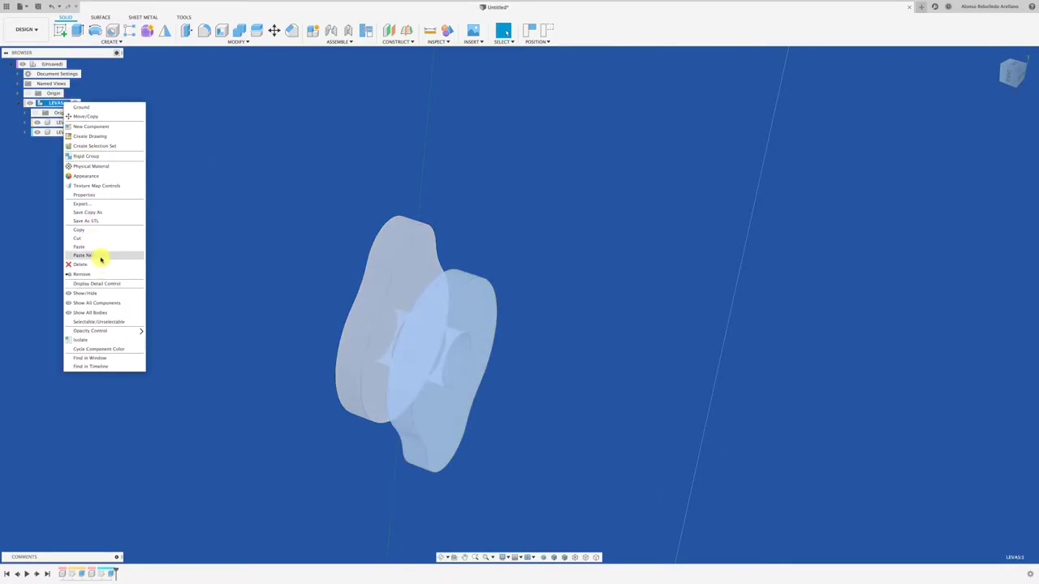
click(101, 255)
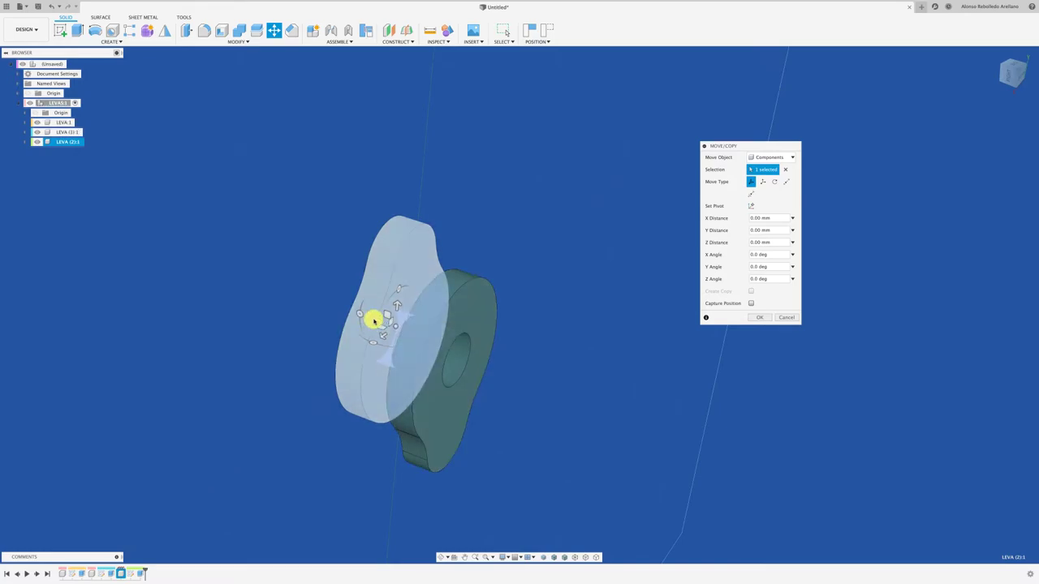
Move the LEVA (2):1 cam −20 mm along Z, checking it in a side view
drag(373, 320, 491, 336)
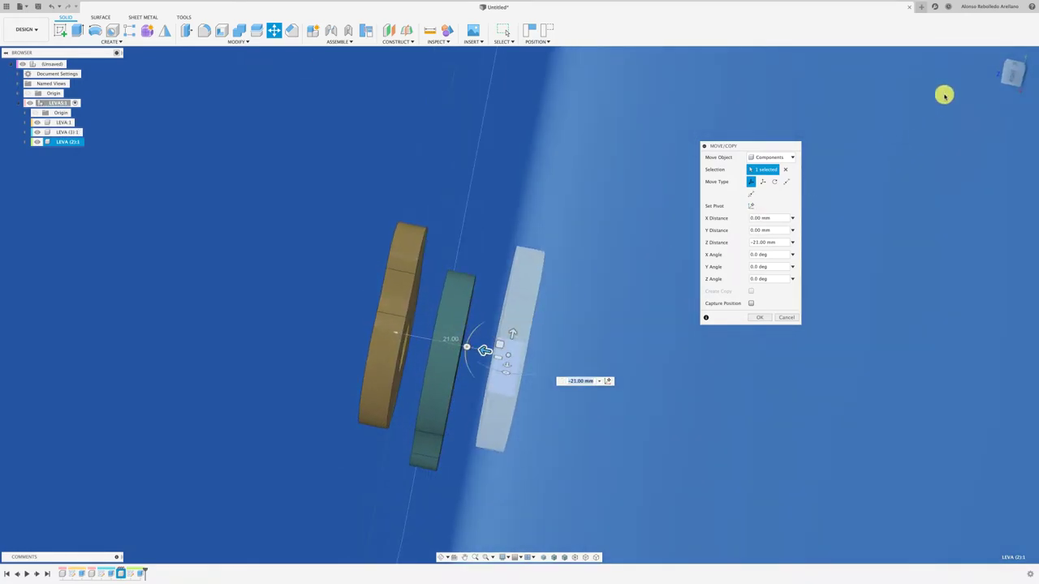
click(1010, 77)
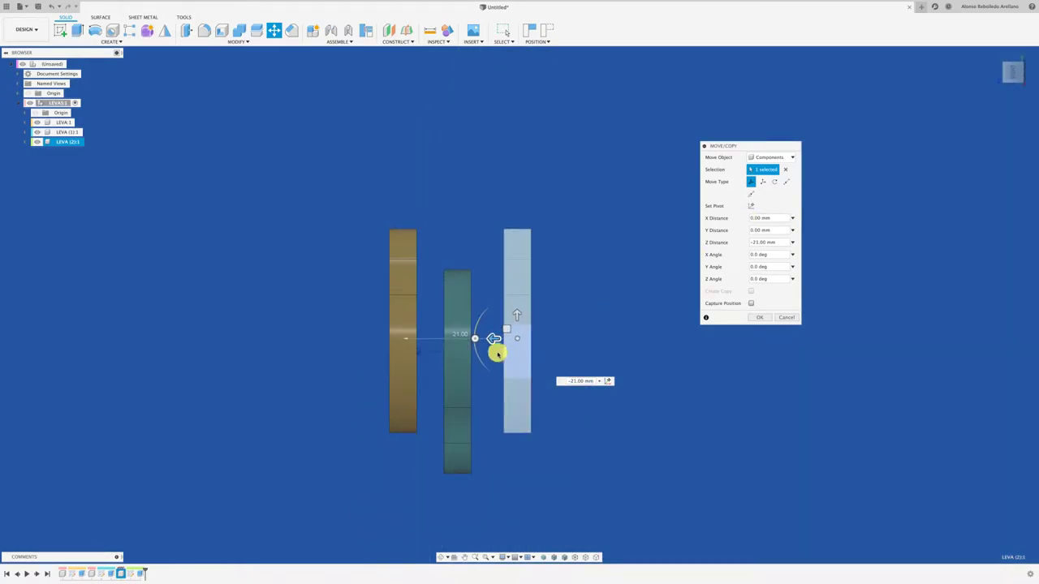
drag(514, 338, 508, 338)
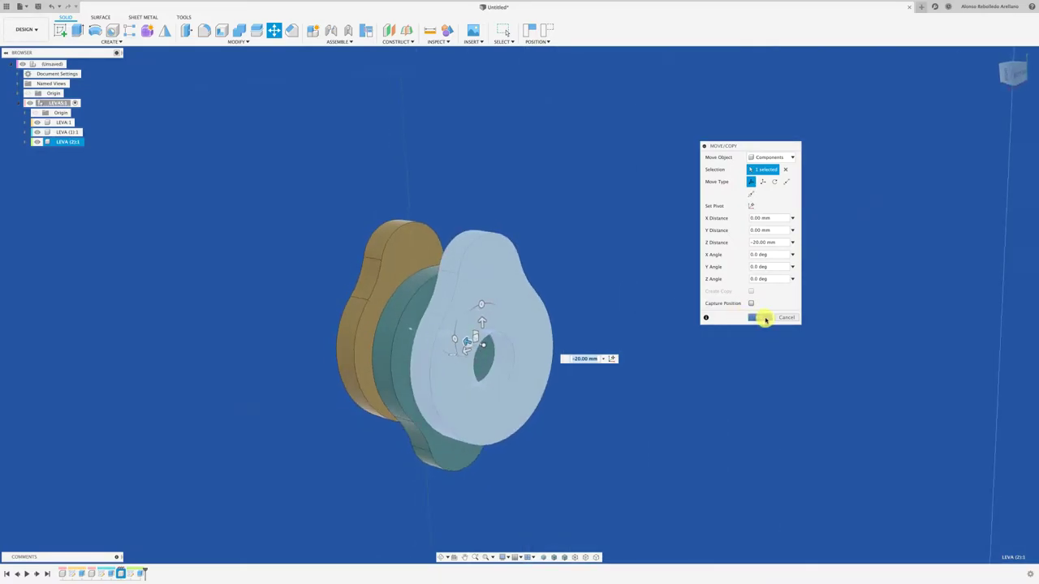
click(760, 317)
Orbit to an angled view of the three cams and launch the Midplane tool
scroll(645, 310, down, 5)
shift+scroll(645, 310, left, 10)
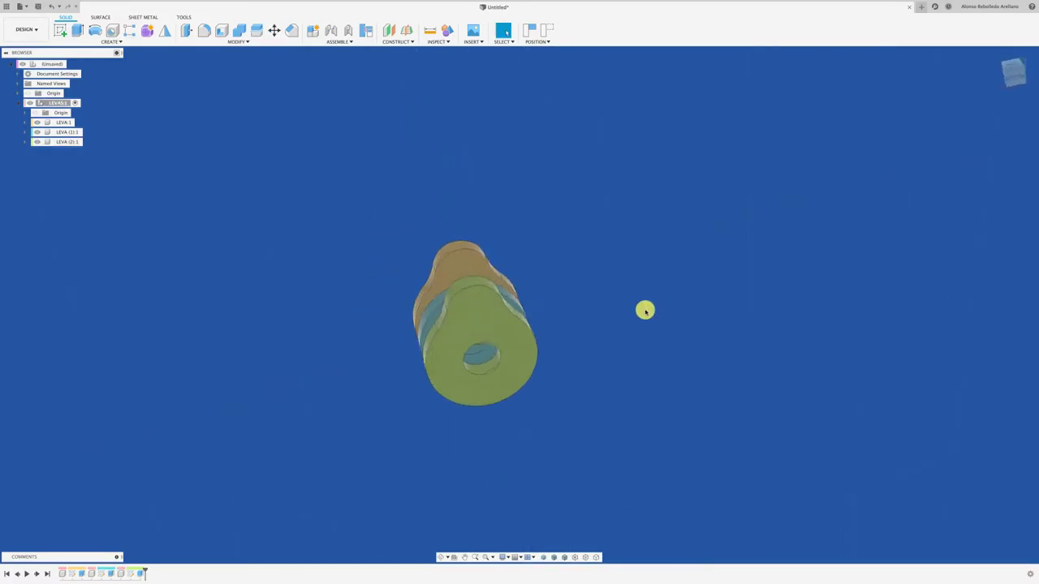
shift+scroll(644, 310, left, 5)
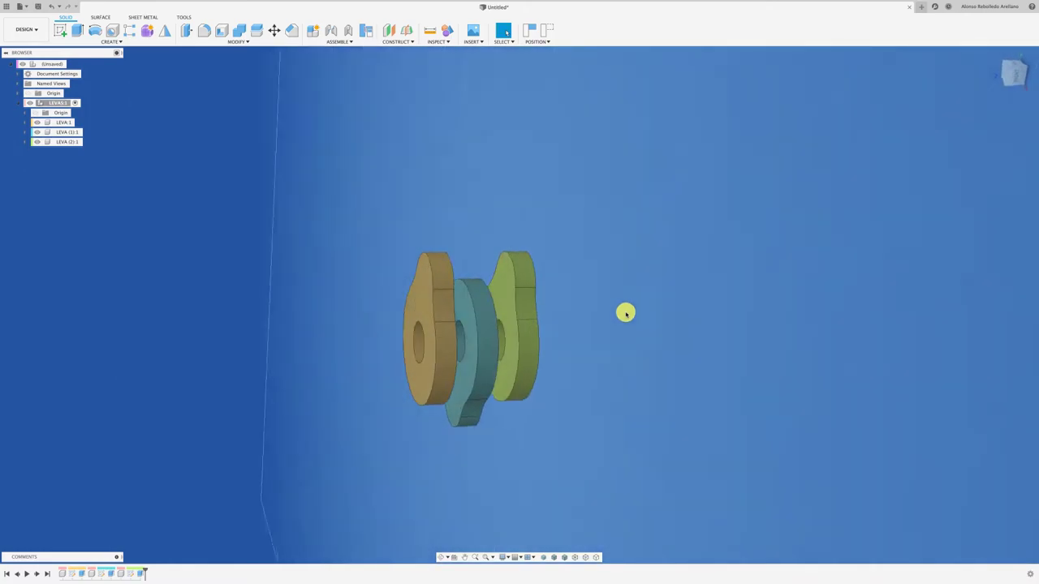
shift+scroll(332, 285, left, 3)
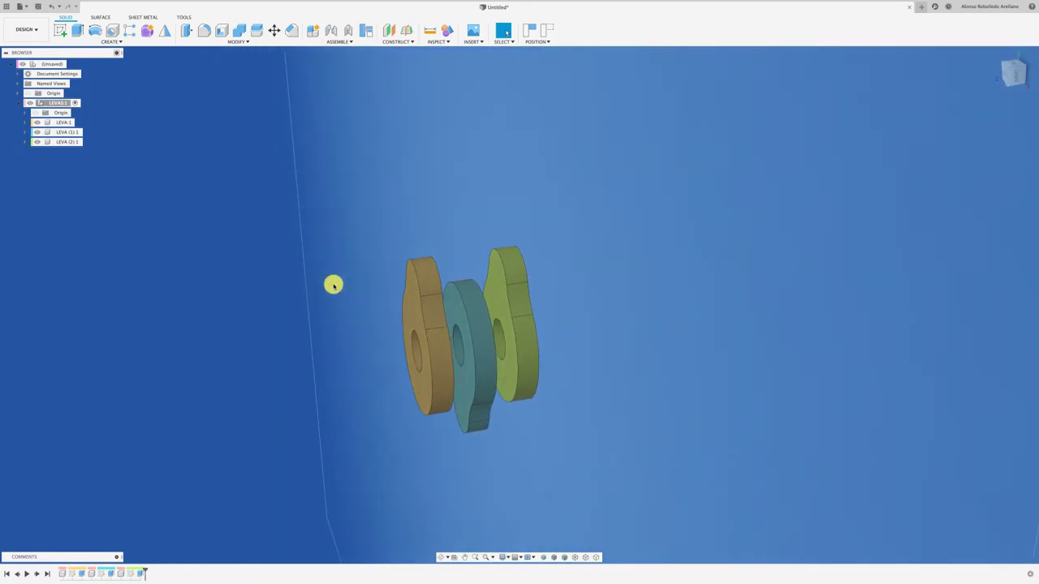
shift+scroll(333, 285, left, 3)
shift+scroll(333, 285, left, 3)
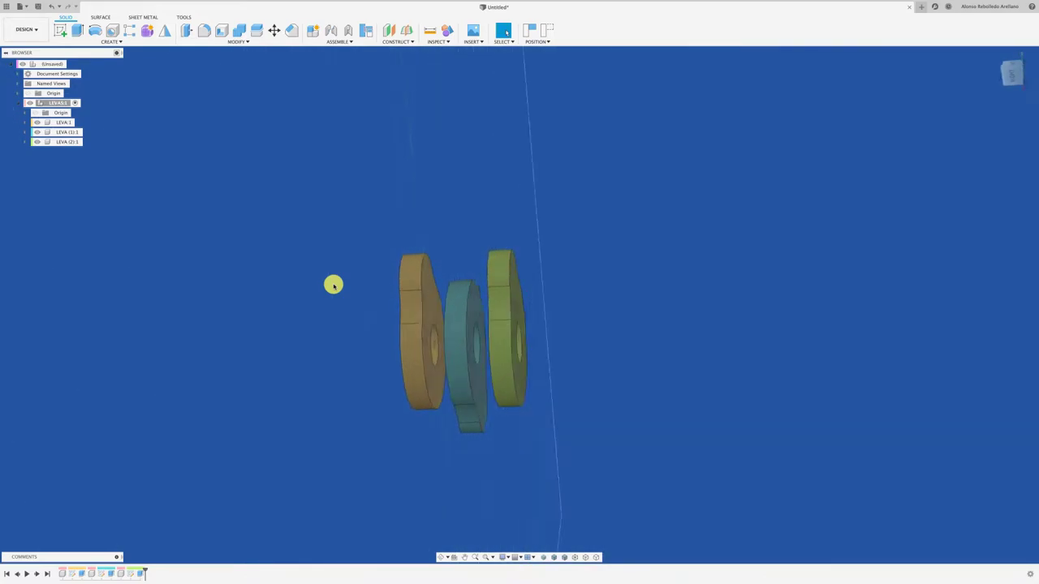
shift+scroll(332, 285, left, 2)
shift+scroll(333, 285, left, 2)
mouse_move(465, 307)
shift+middle_down()
mouse_move(350, 269)
mouse_move(281, 151)
mouse_move(151, 137)
mouse_move(173, 142)
shift+middle_up()
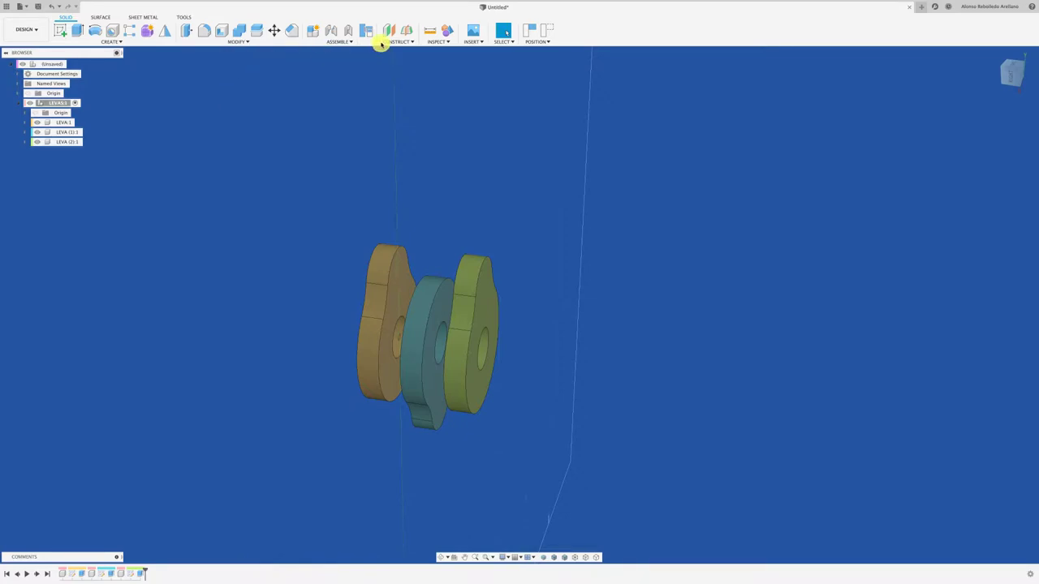
click(408, 32)
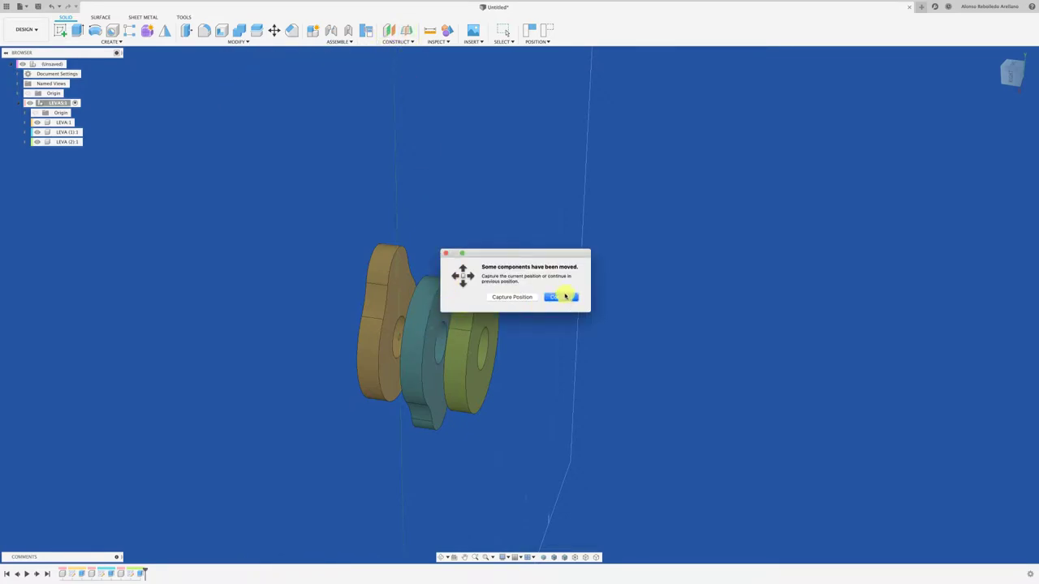
Keep previous positions, then create a midplane between two opposite faces of the teal cam
click(566, 296)
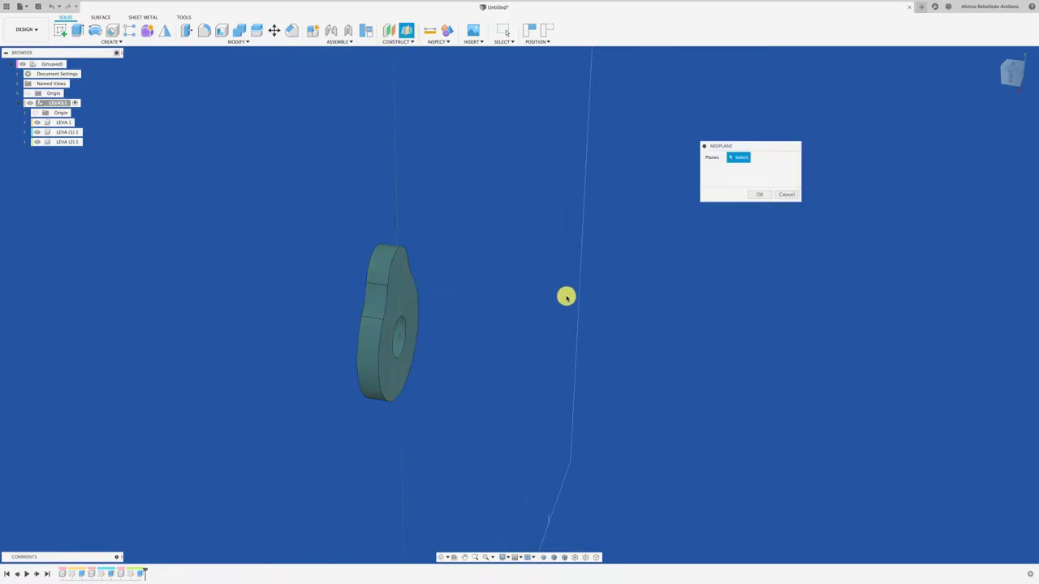
click(787, 195)
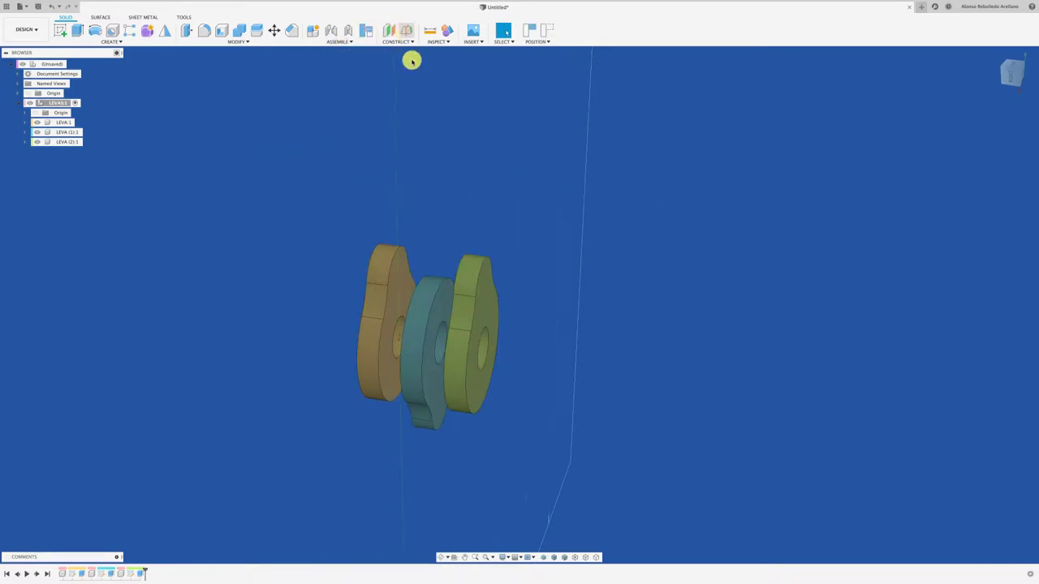
click(514, 298)
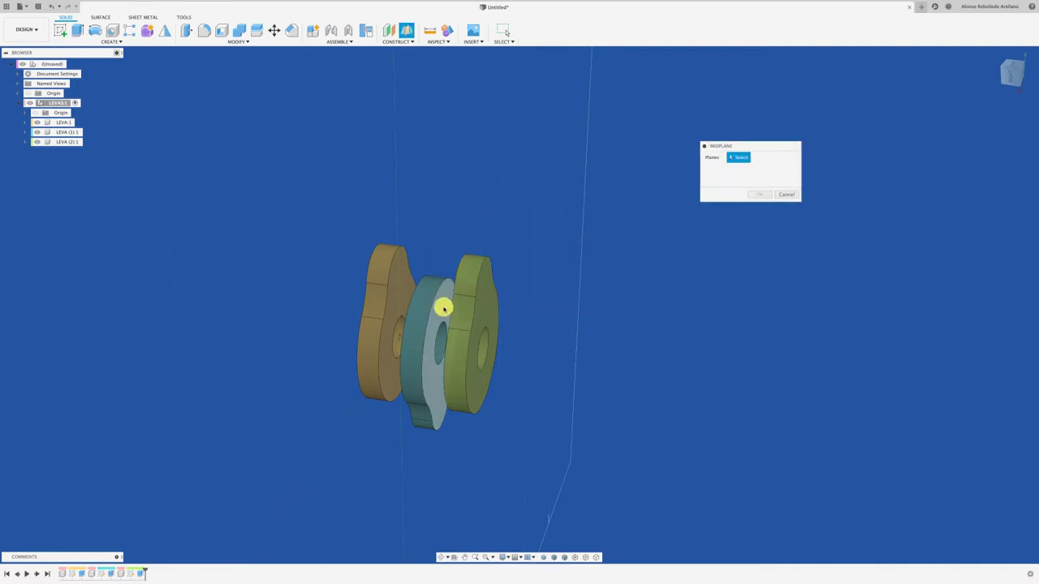
click(439, 315)
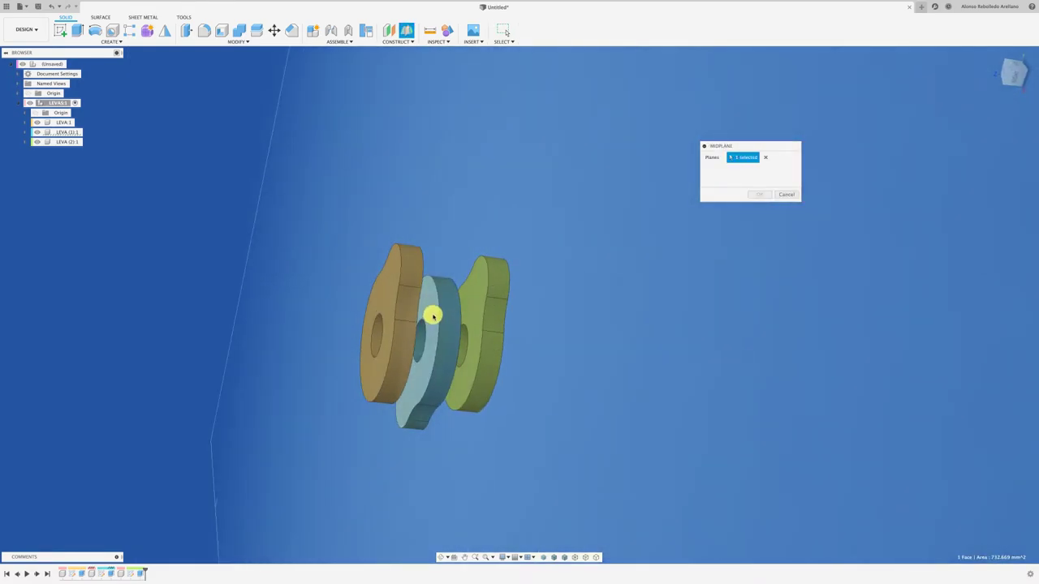
click(437, 315)
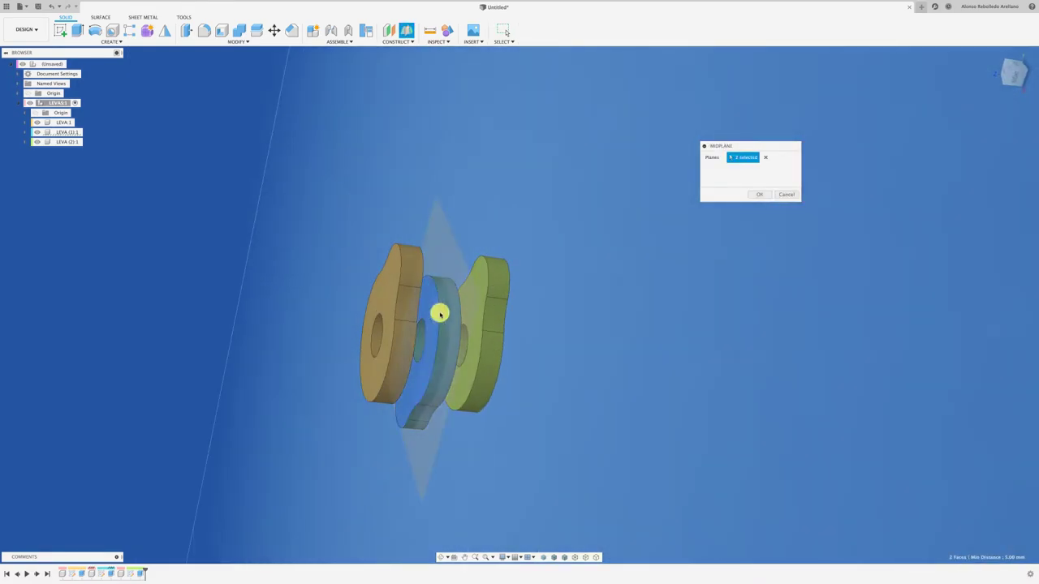
click(760, 194)
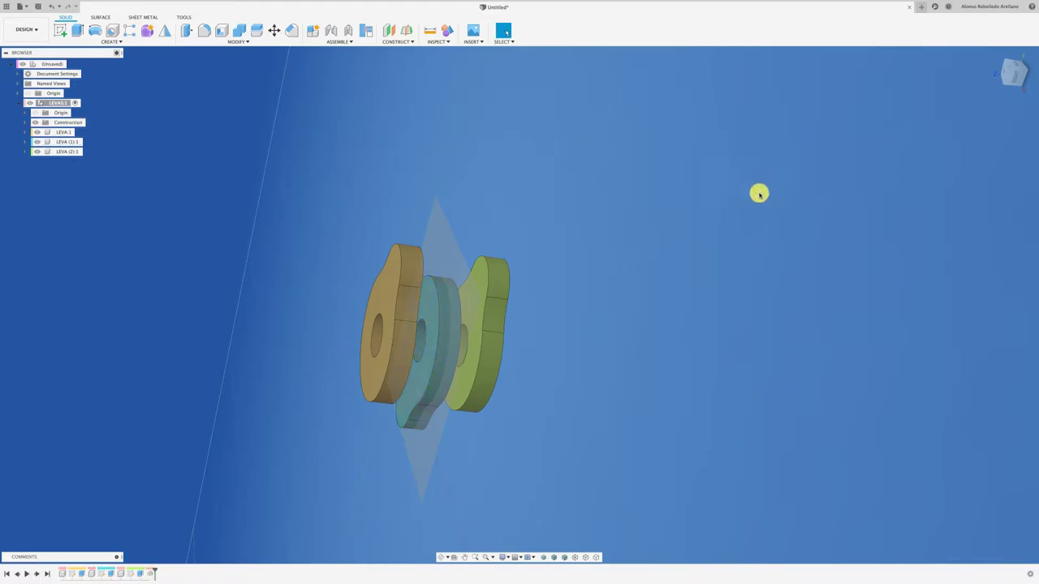
Start a sketch on the midplane with Slice on and project the cams' hole edge
click(457, 246)
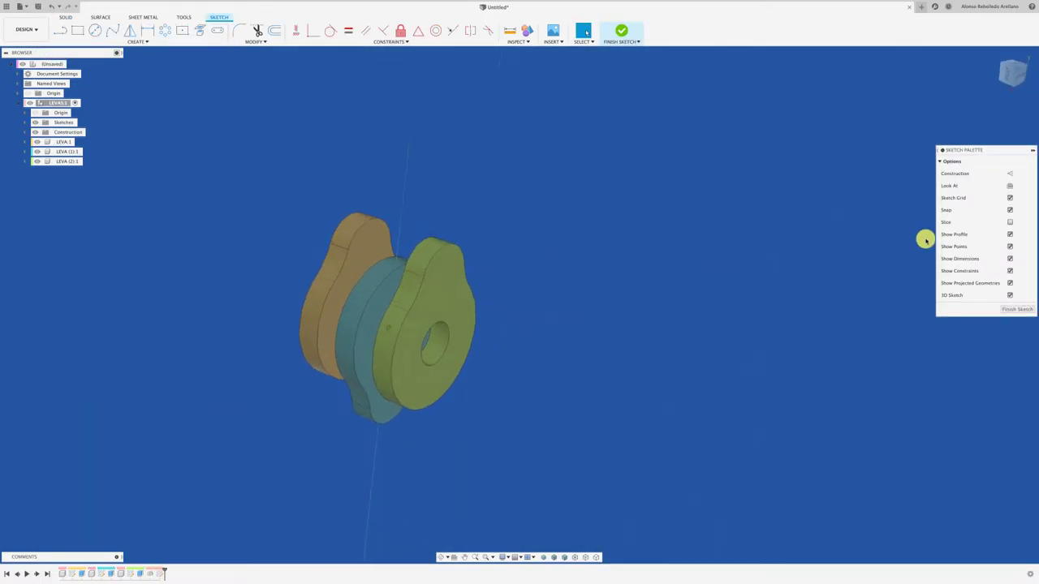
click(1010, 222)
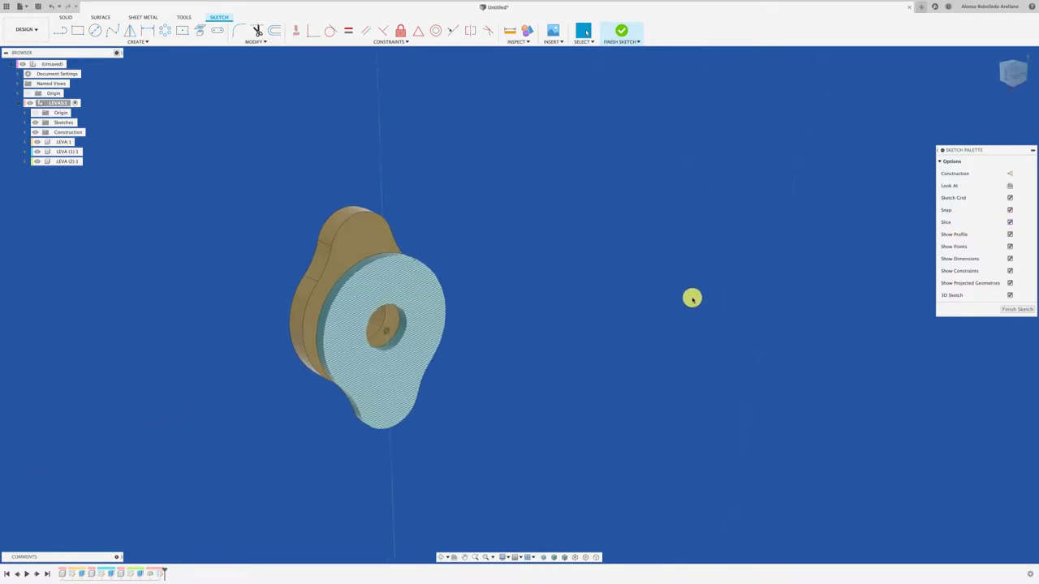
click(96, 31)
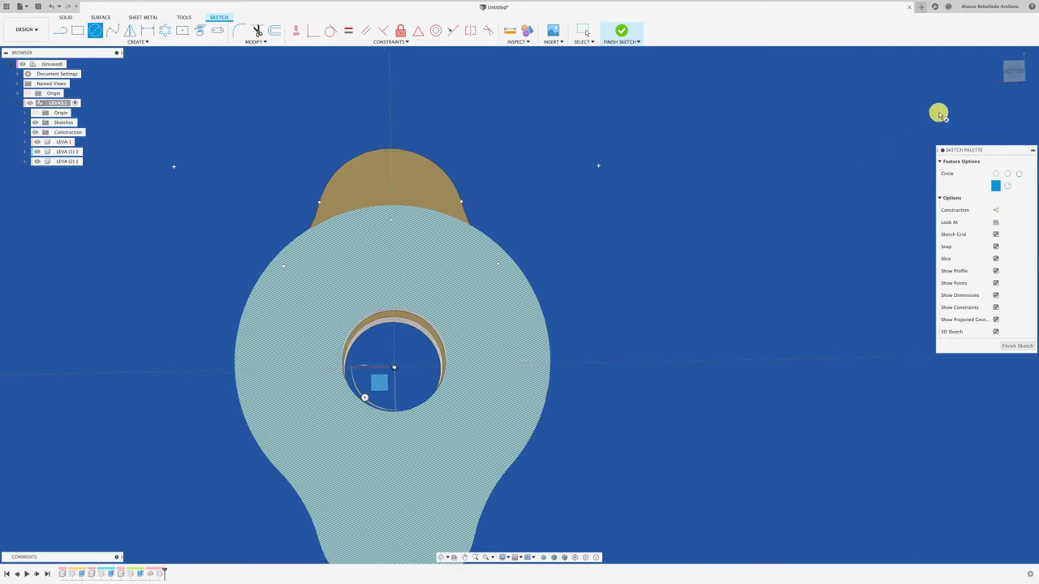
click(1013, 70)
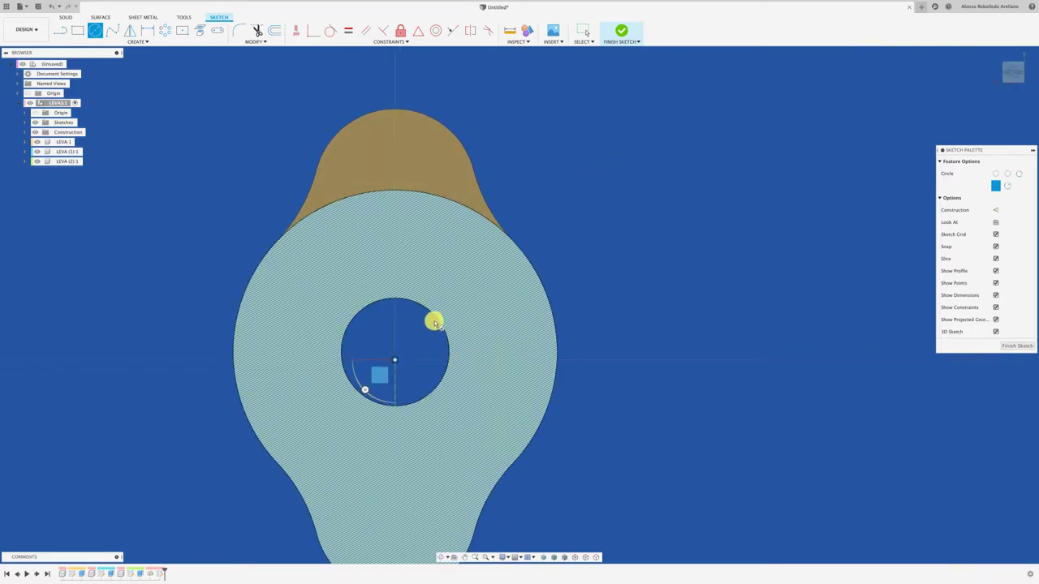
key(p)
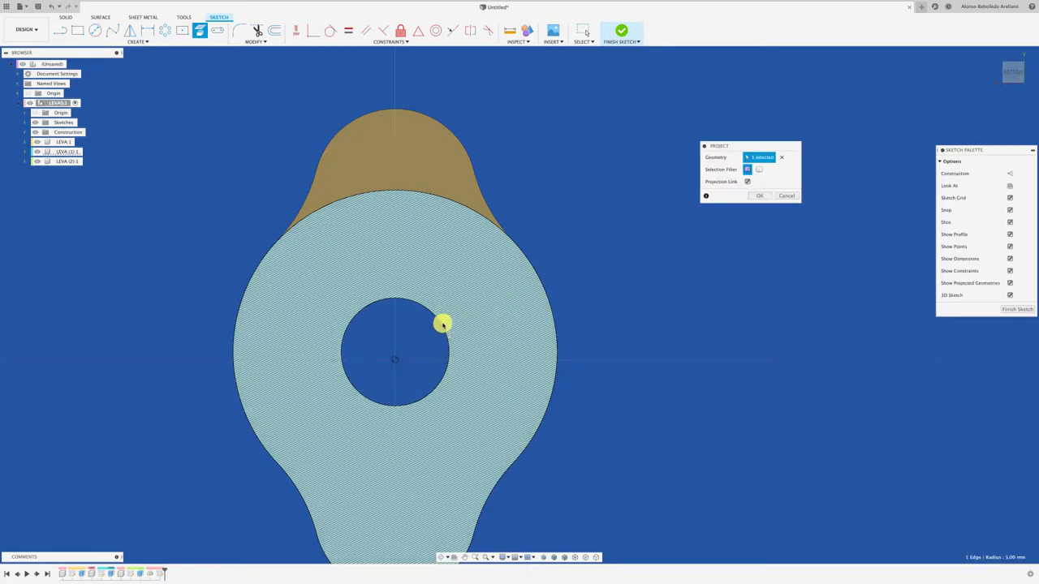
click(759, 196)
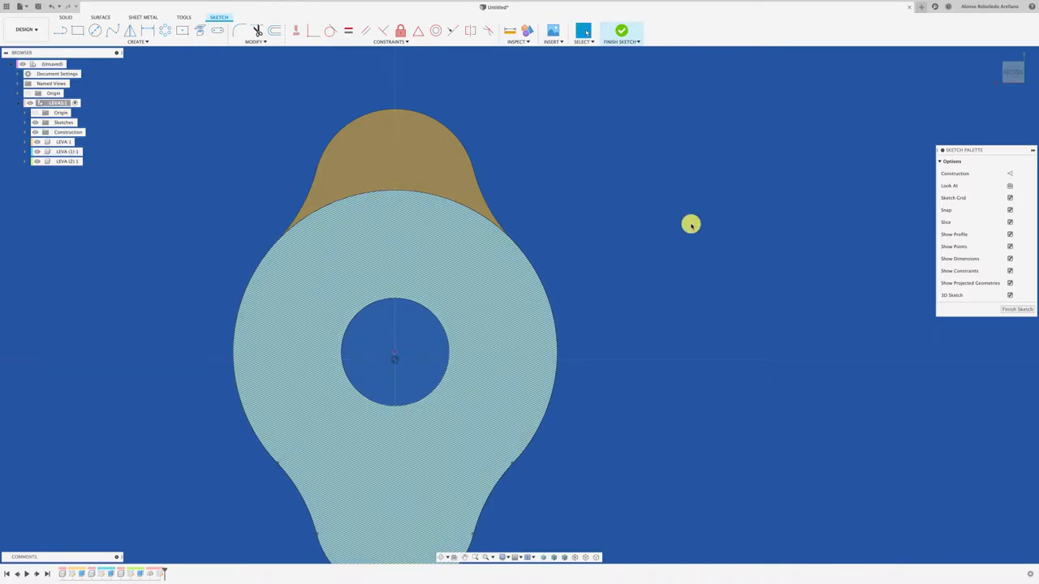
Draw a 10 mm circle at the hole centre, turn Slice off, and select its profile
key(c)
click(394, 352)
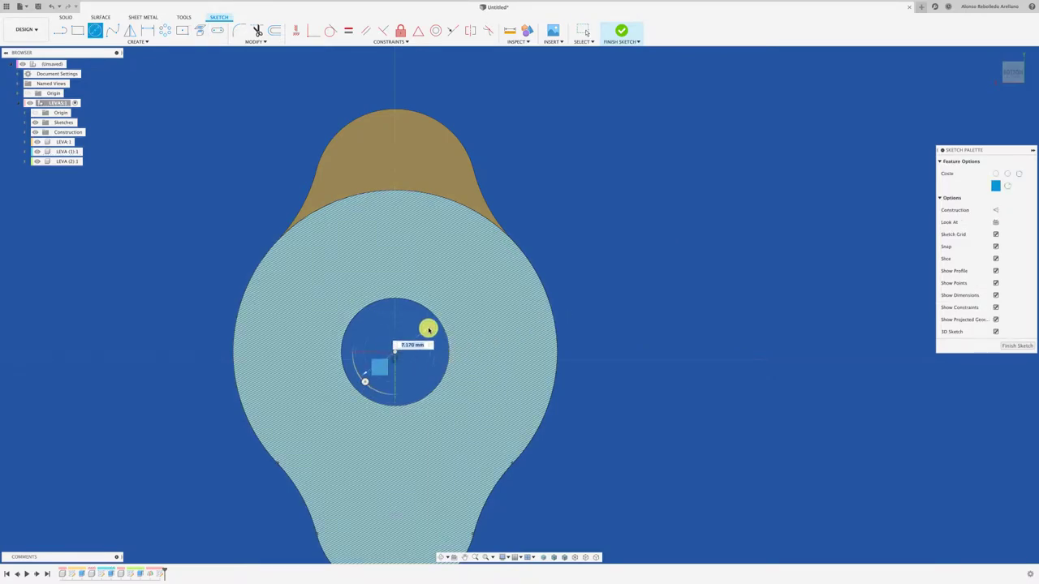
click(439, 321)
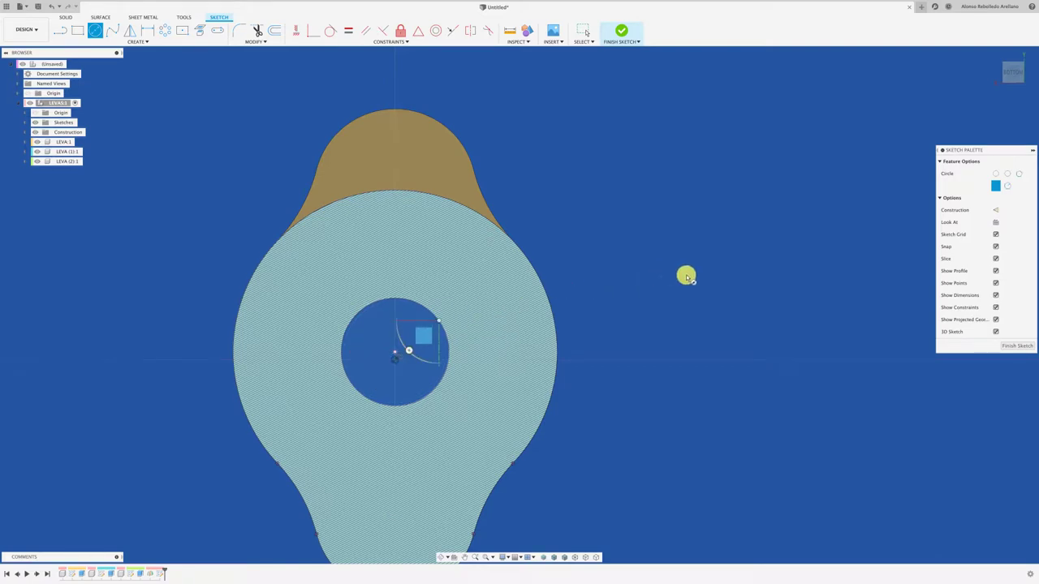
shift+middle_drag(686, 277, 922, 265)
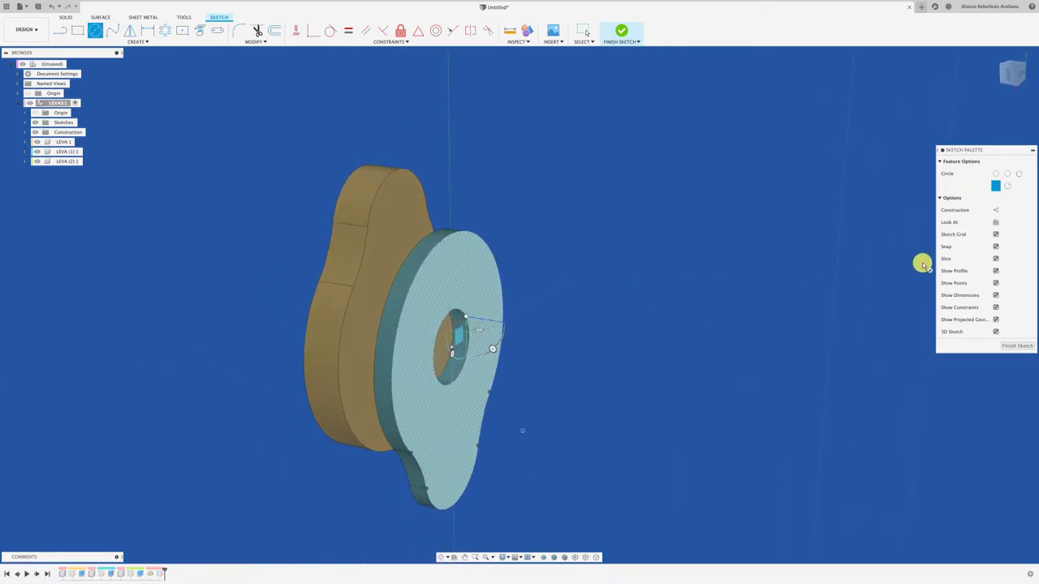
click(996, 259)
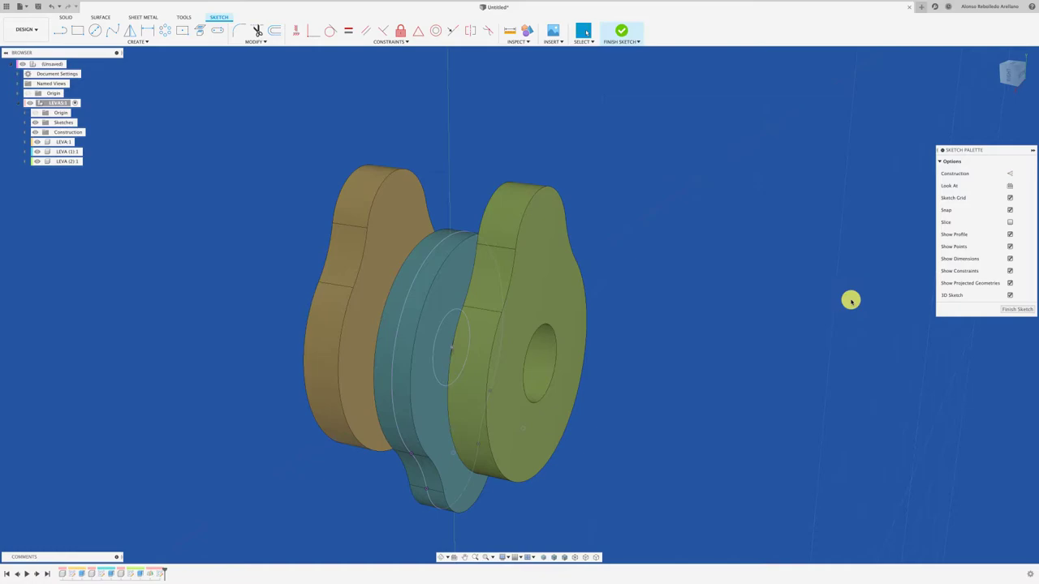
click(445, 387)
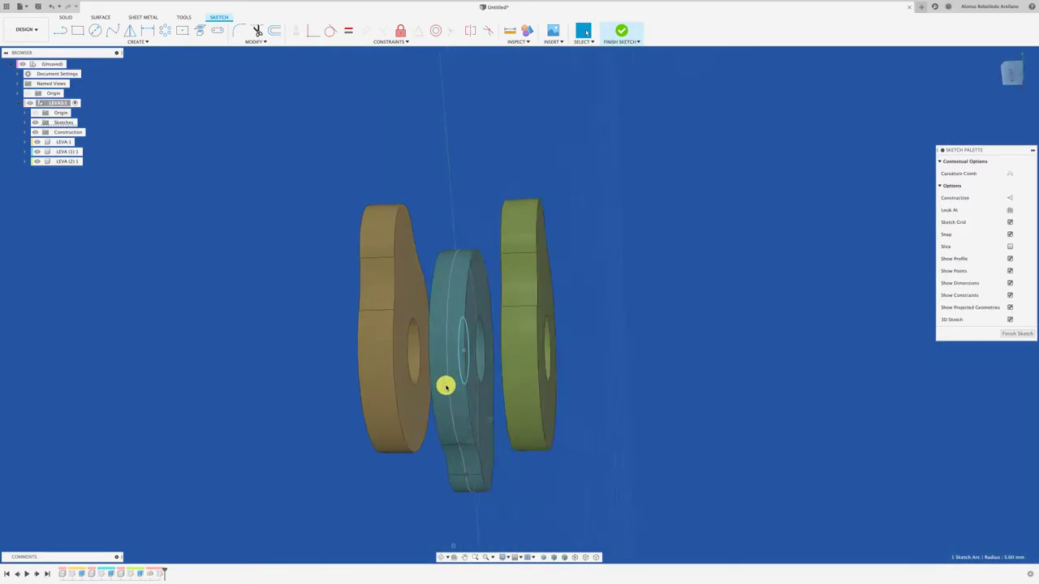
mouse_move(465, 378)
shift+middle_down()
mouse_move(505, 371)
mouse_move(494, 363)
shift+middle_up()
click(503, 367)
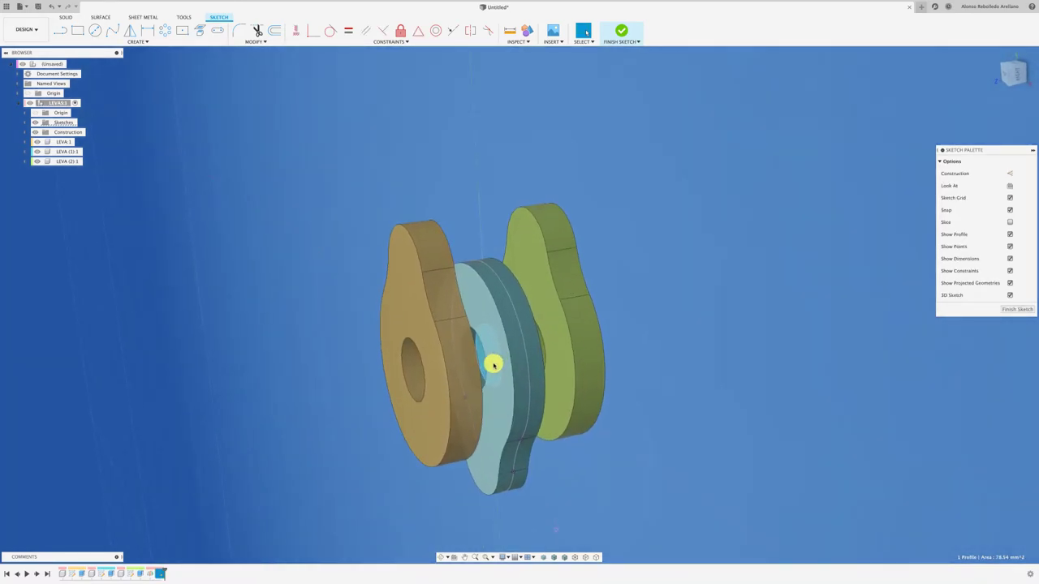
Extrude the Ø10 circle symmetrically 14 mm as a new body through the three cams
key(e)
click(493, 363)
drag(501, 352, 597, 347)
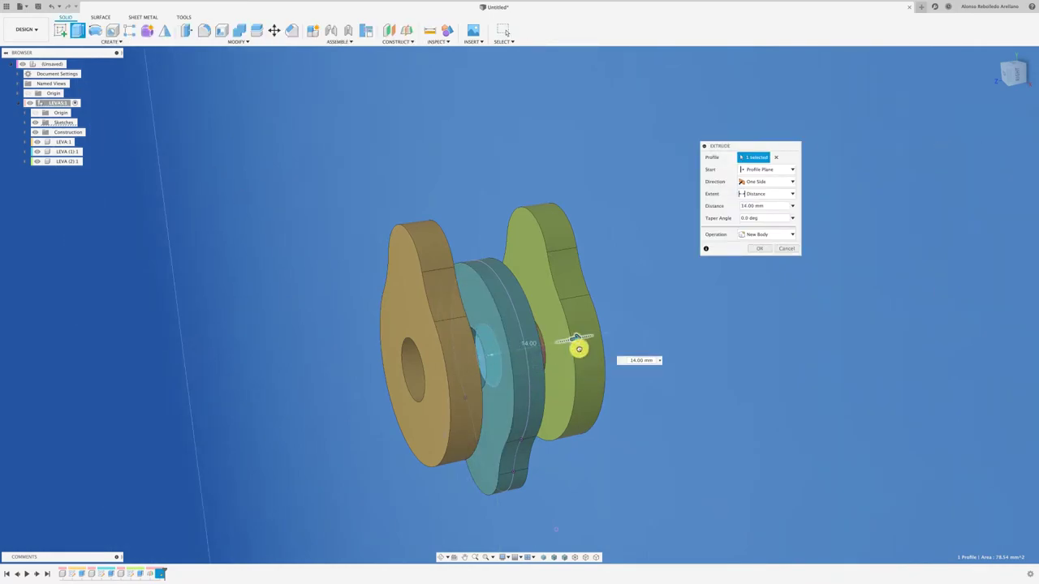
shift+middle_drag(598, 348, 596, 347)
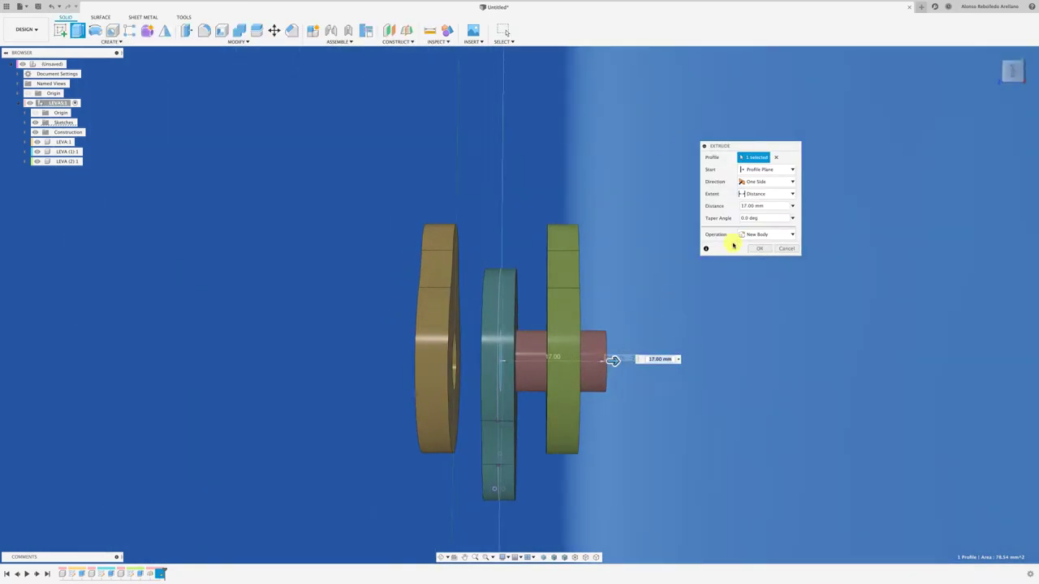
click(784, 182)
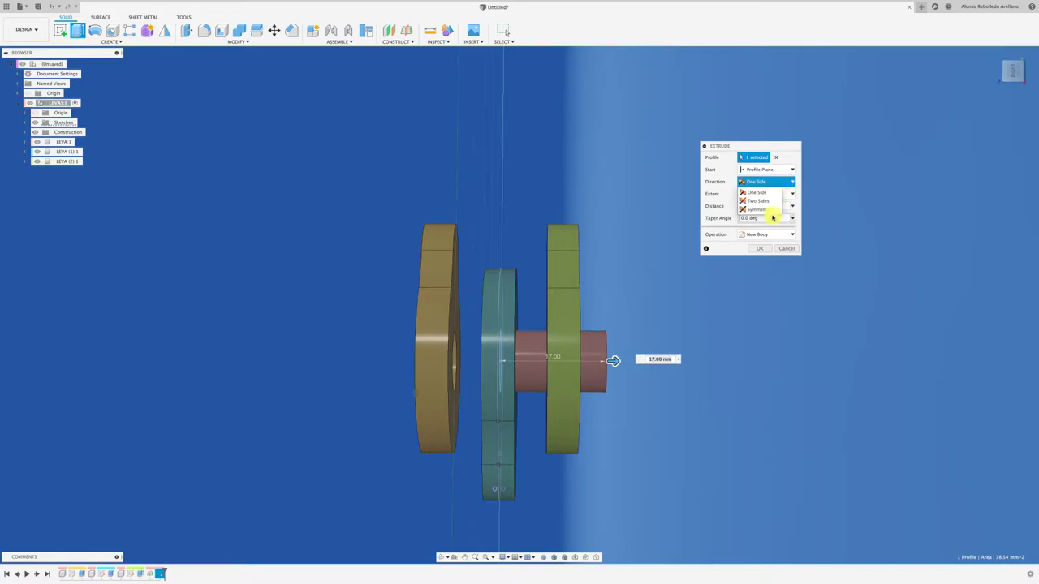
click(771, 210)
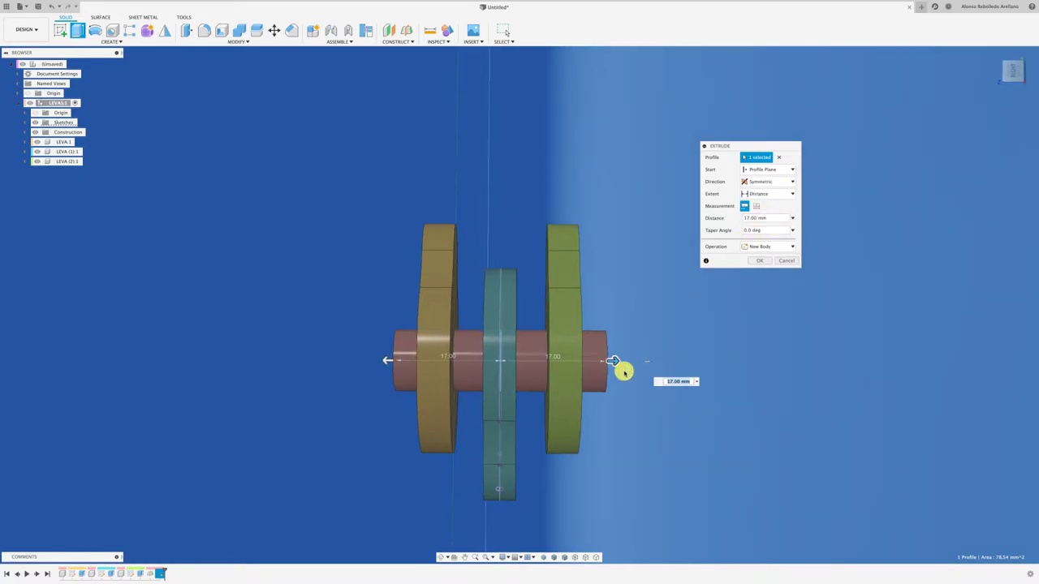
shift+middle_drag(623, 371, 622, 366)
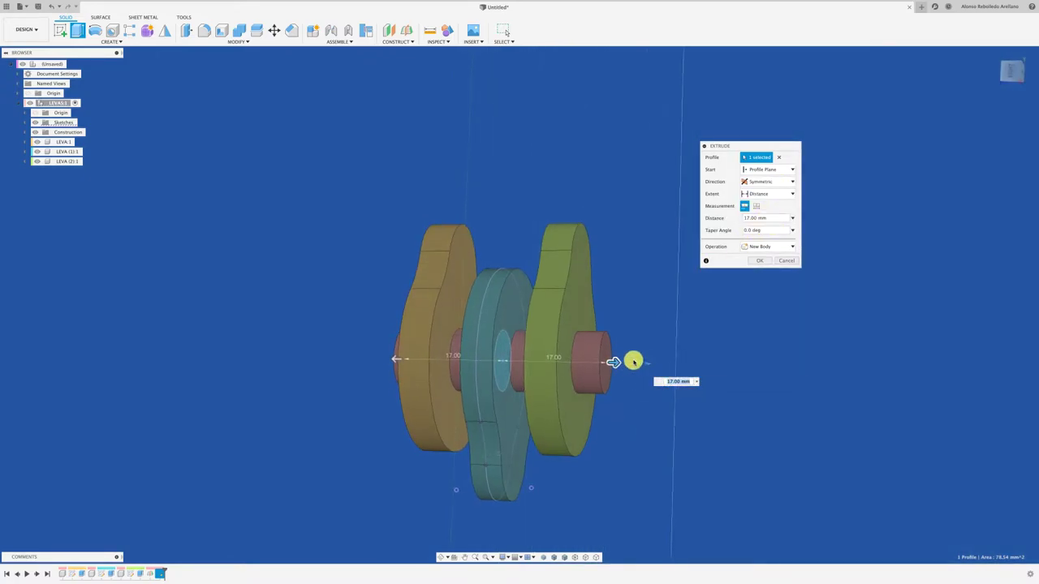
drag(634, 362, 600, 362)
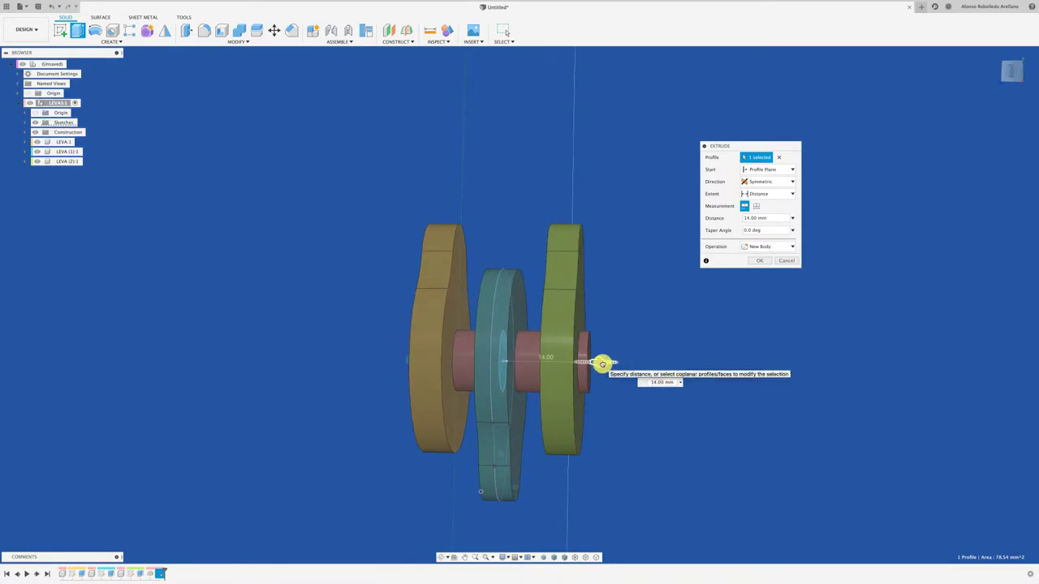
click(764, 262)
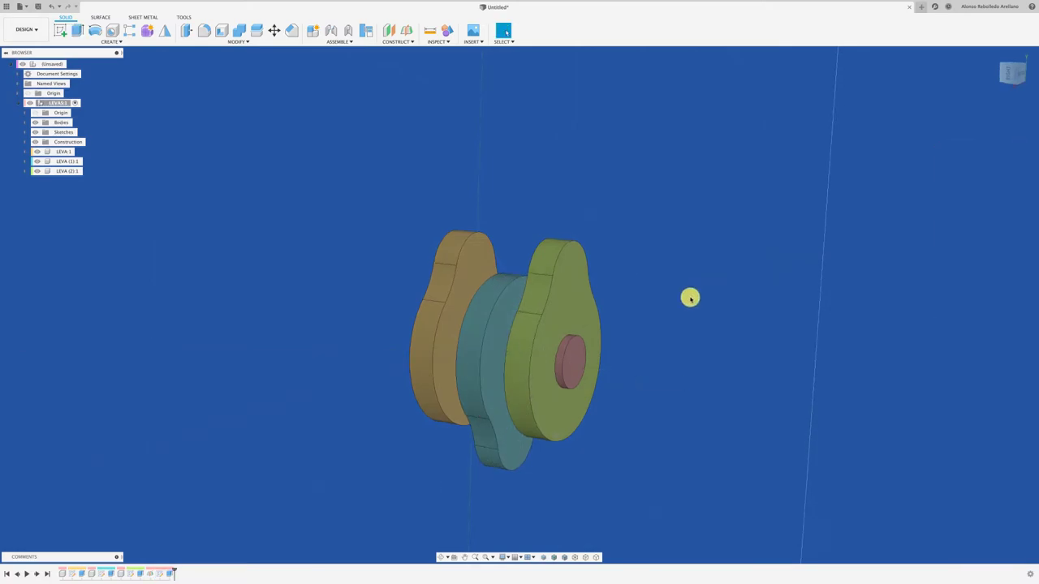
Turn Body1 into its own component with Create Components from Bodies
click(63, 163)
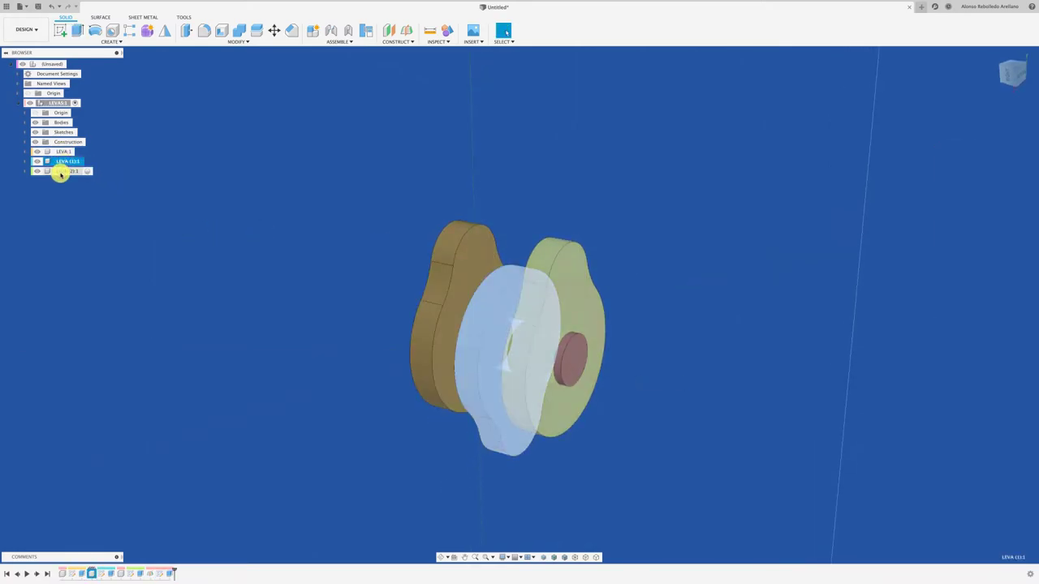
click(60, 171)
click(271, 246)
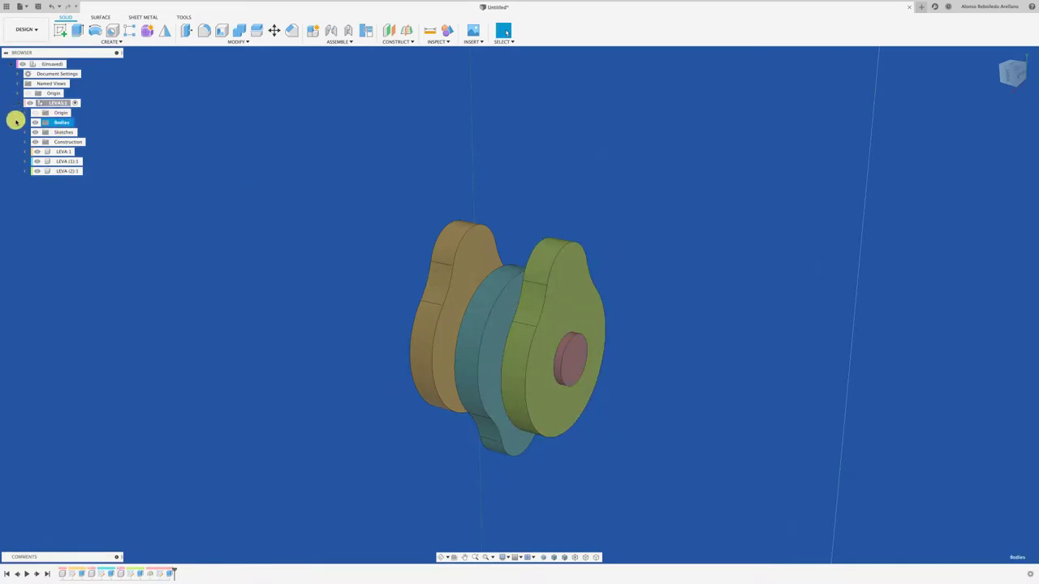
click(25, 122)
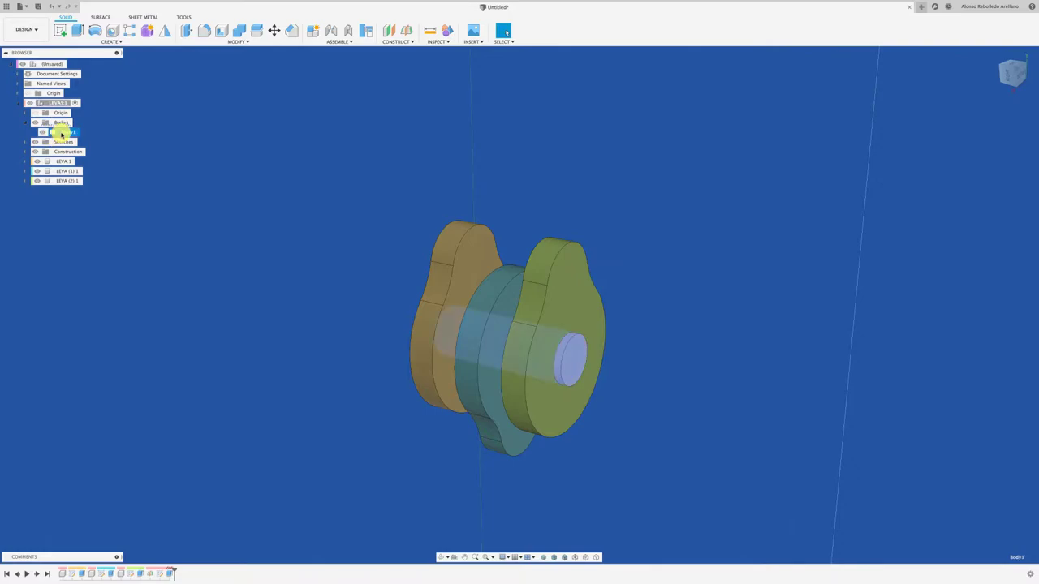
right_click(63, 133)
click(153, 147)
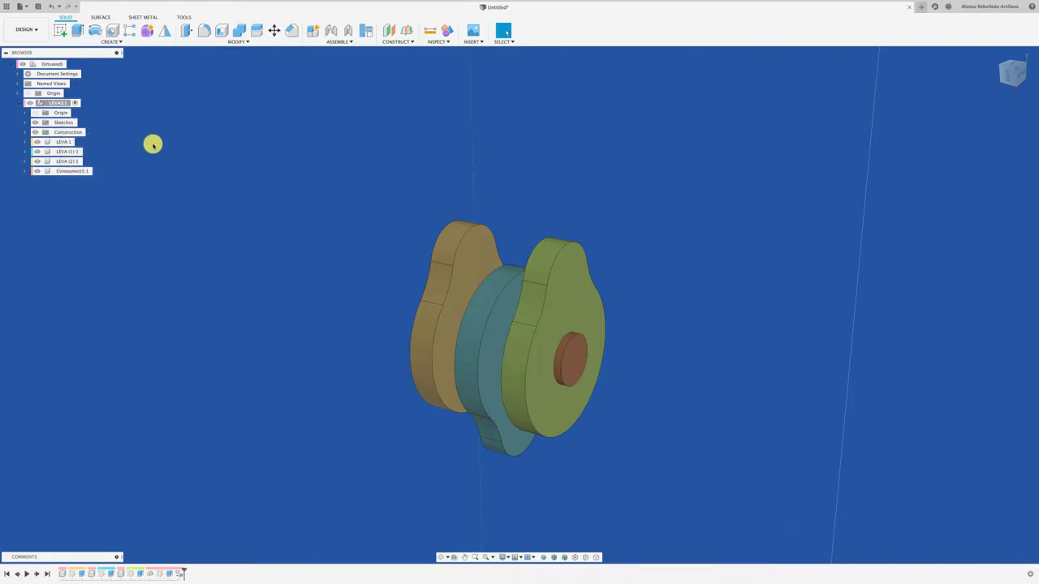
Check the new Component5:1 shaft in the browser and clear the selection
click(73, 172)
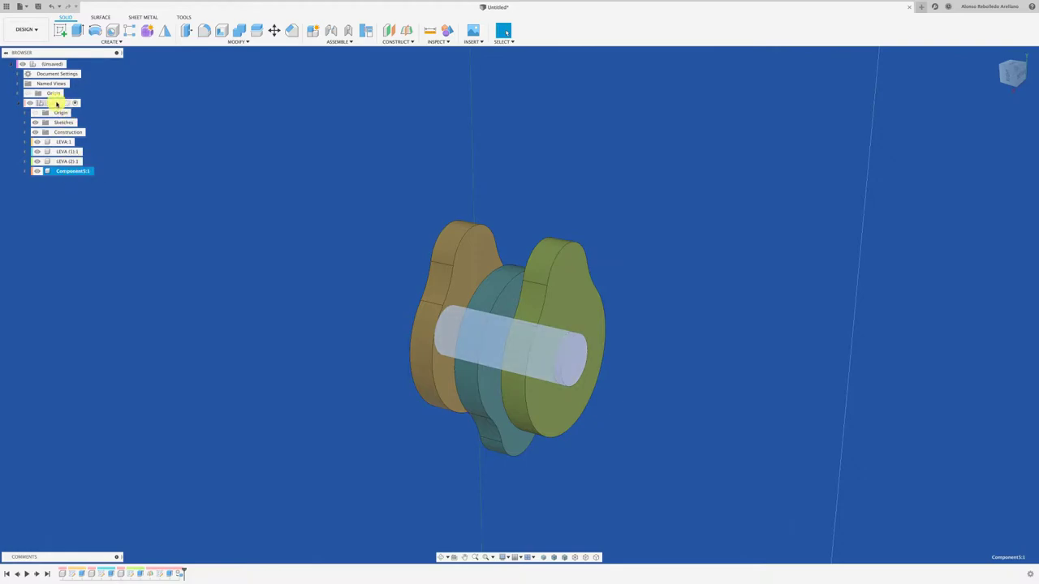
click(18, 105)
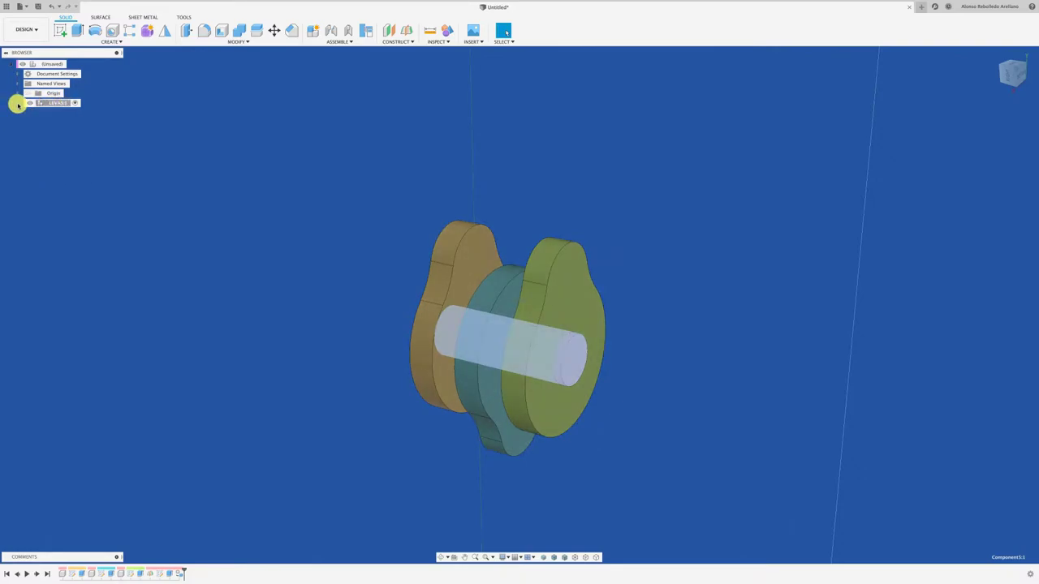
click(18, 106)
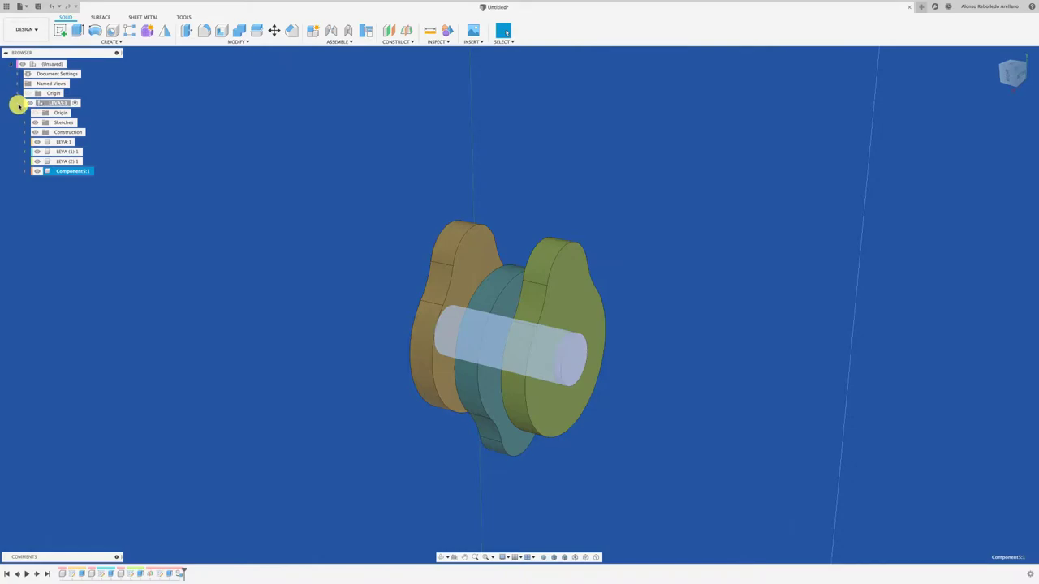
click(17, 106)
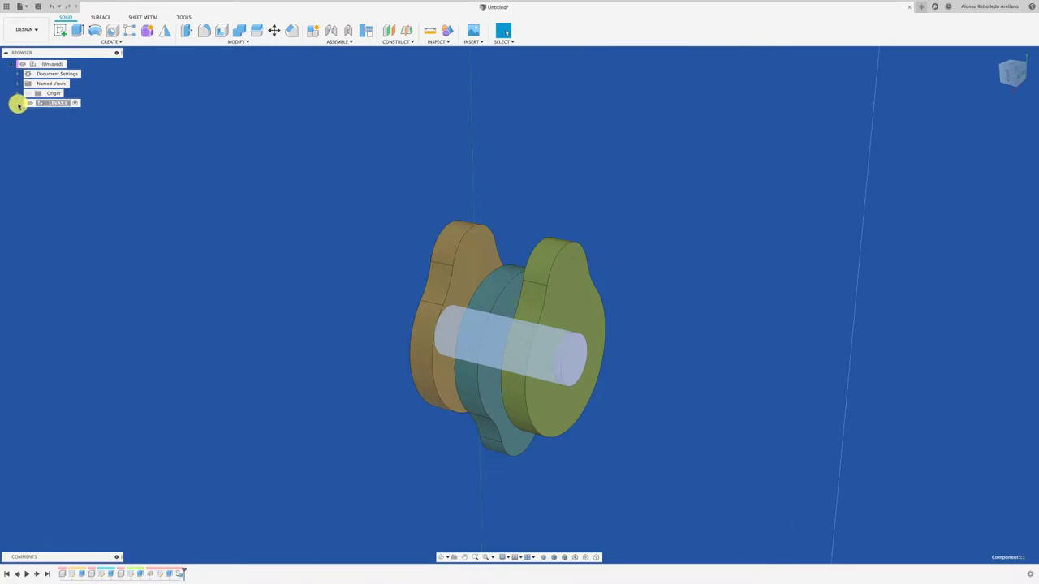
click(18, 105)
click(273, 245)
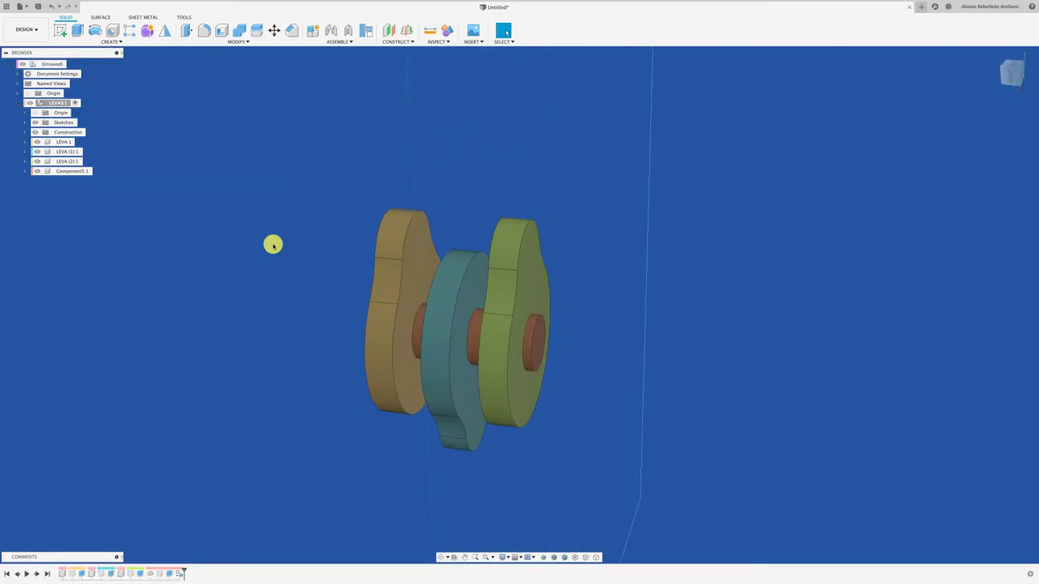
Combine-join a target body with two cam discs
click(240, 30)
click(401, 258)
click(452, 268)
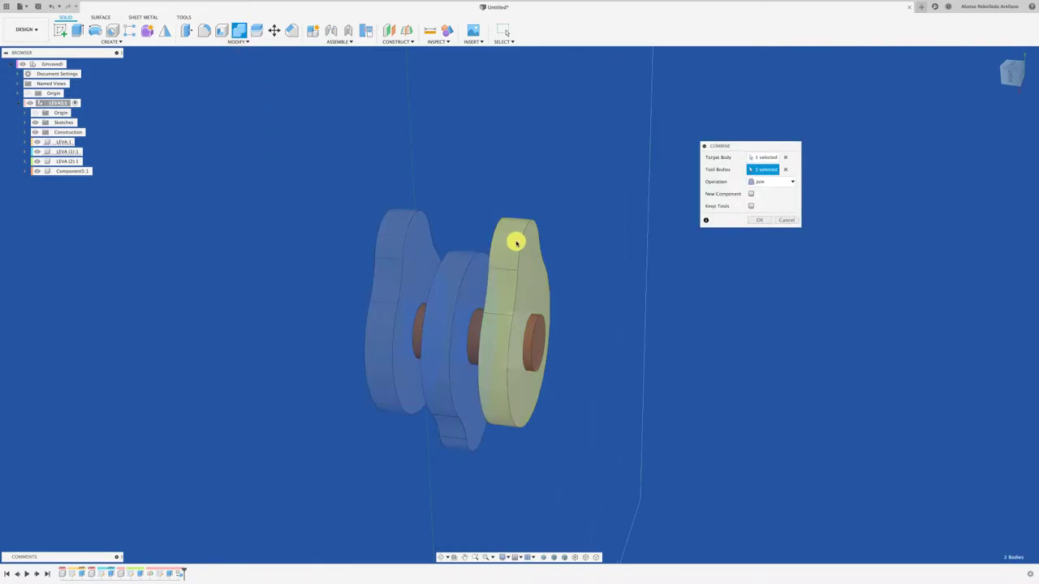
click(514, 236)
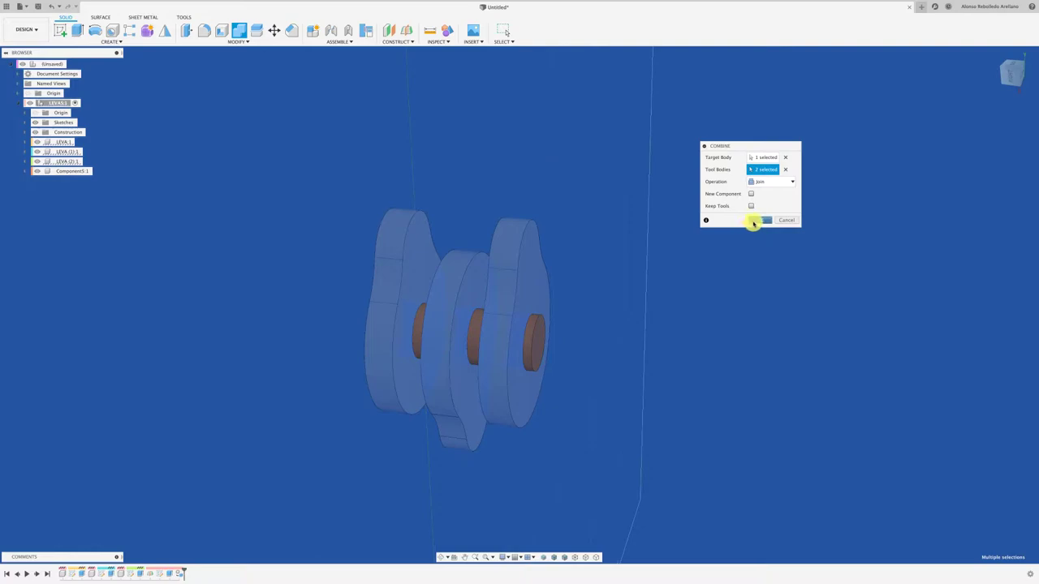
click(755, 220)
mouse_move(565, 264)
shift+middle_down()
mouse_move(528, 269)
mouse_move(579, 252)
shift+middle_up()
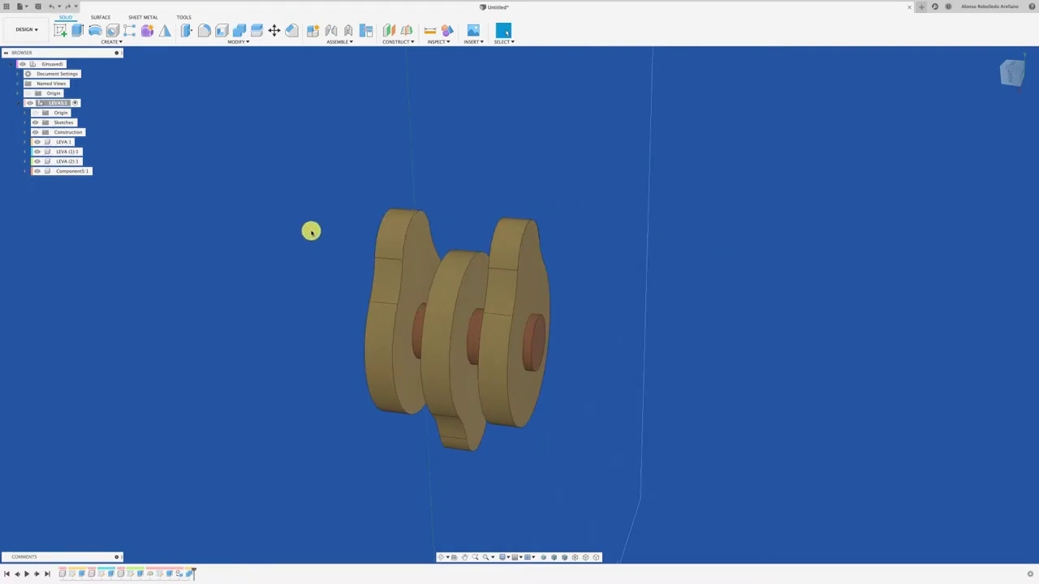
Join the left cam onto another body with a second Combine
click(392, 239)
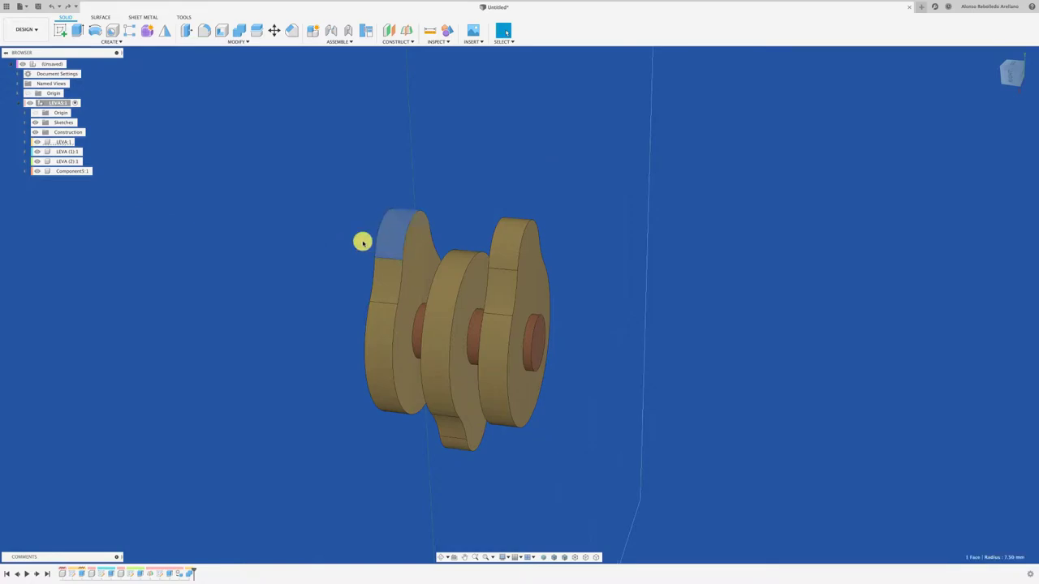
click(70, 143)
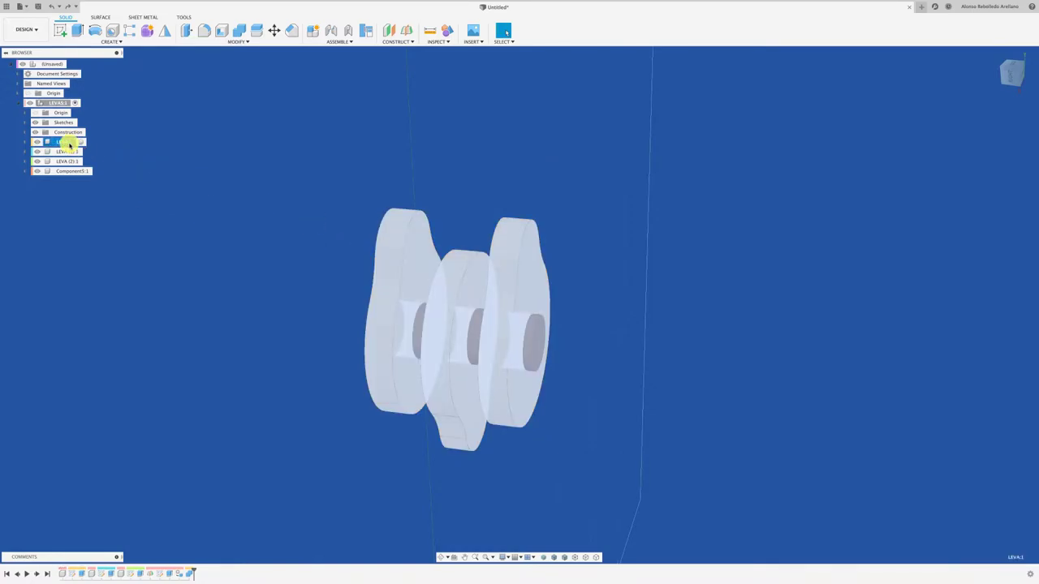
click(69, 152)
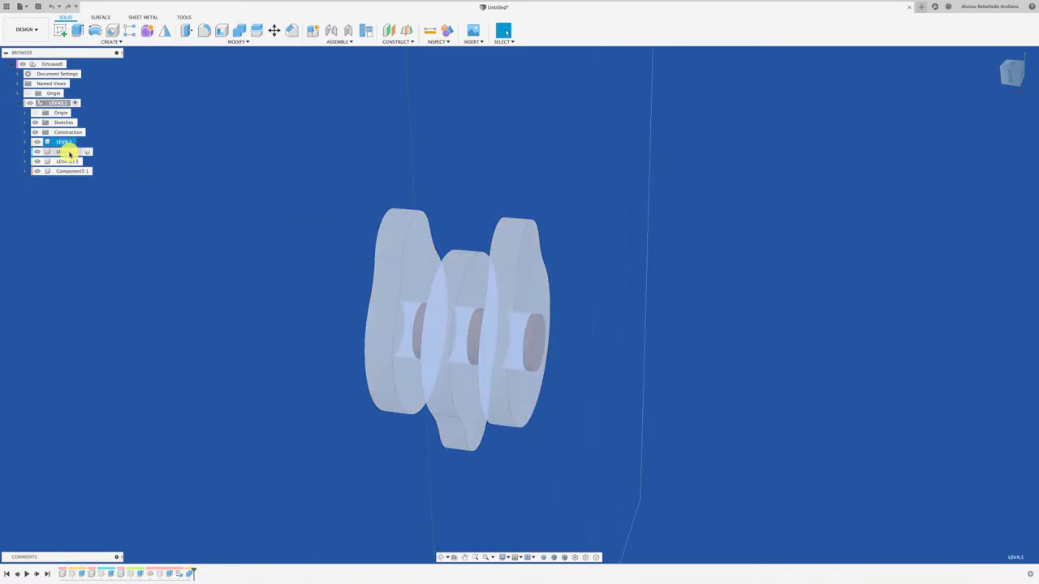
click(111, 158)
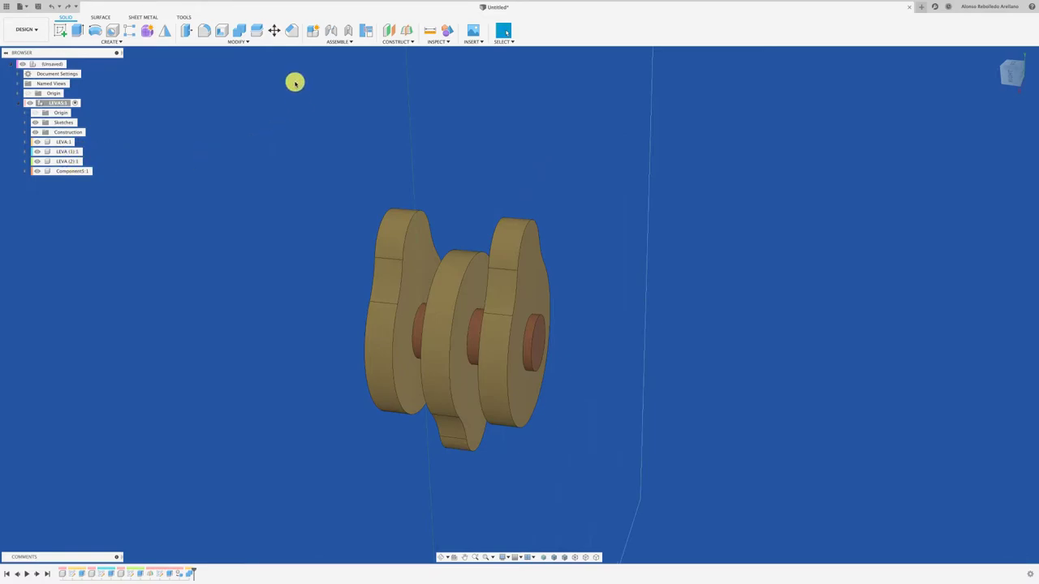
click(239, 31)
click(541, 350)
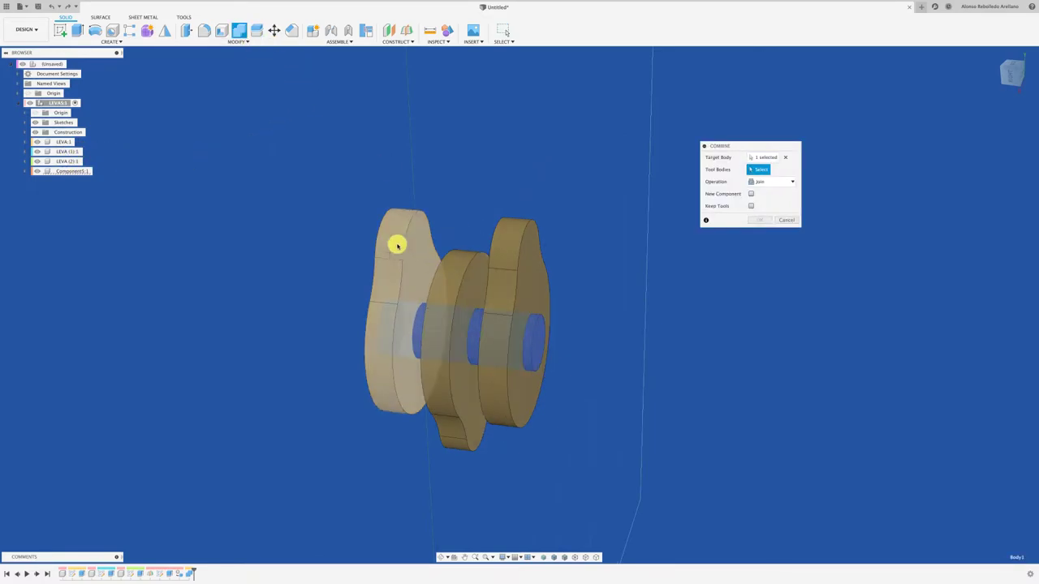
click(393, 243)
click(755, 221)
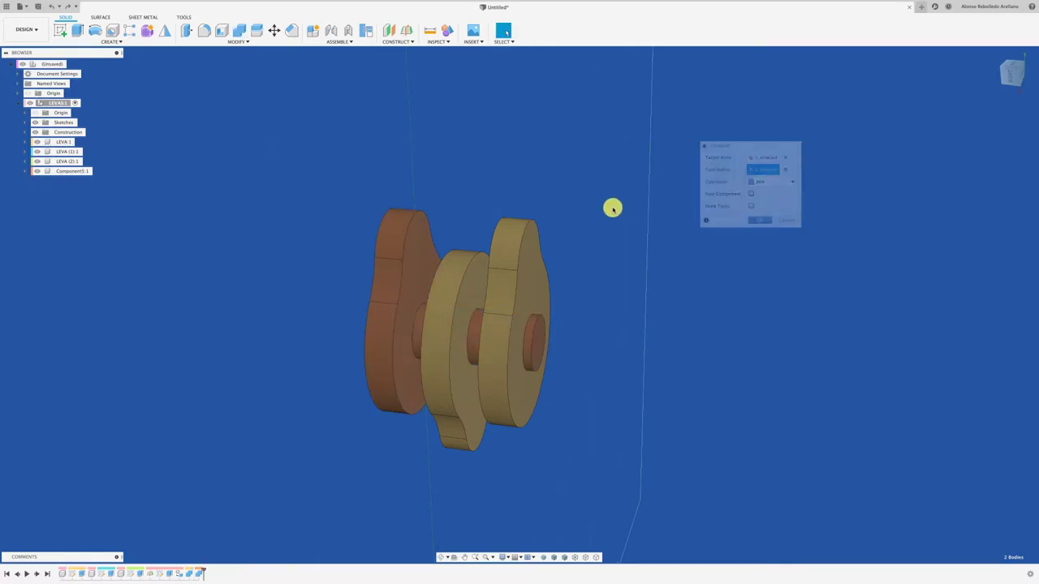
shift+middle_drag(466, 292, 499, 235)
drag(498, 235, 619, 220)
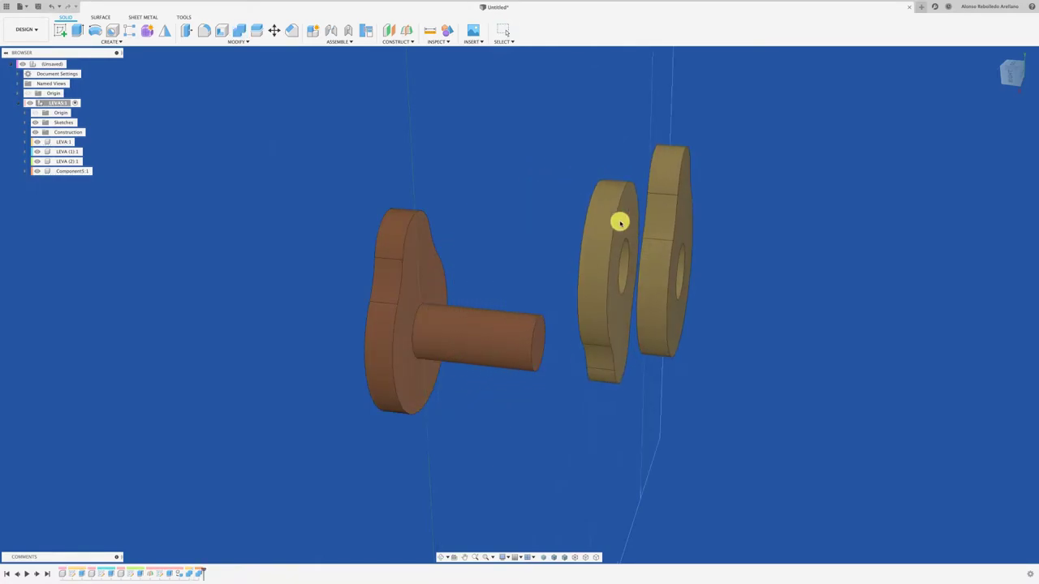
Join the remaining discs, left cam and shaft into one solid body
click(239, 30)
click(472, 281)
click(505, 273)
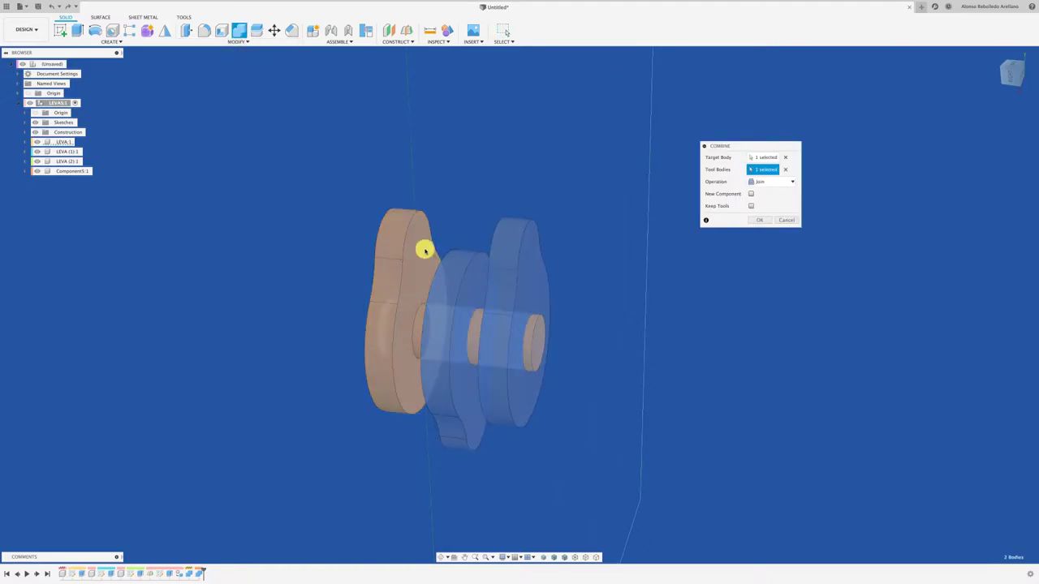
click(425, 248)
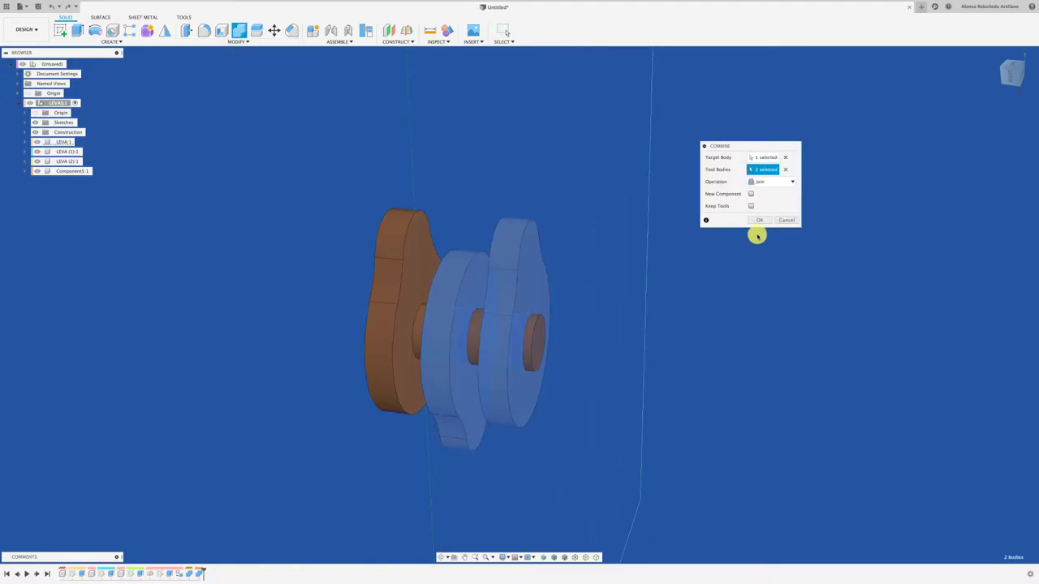
click(389, 278)
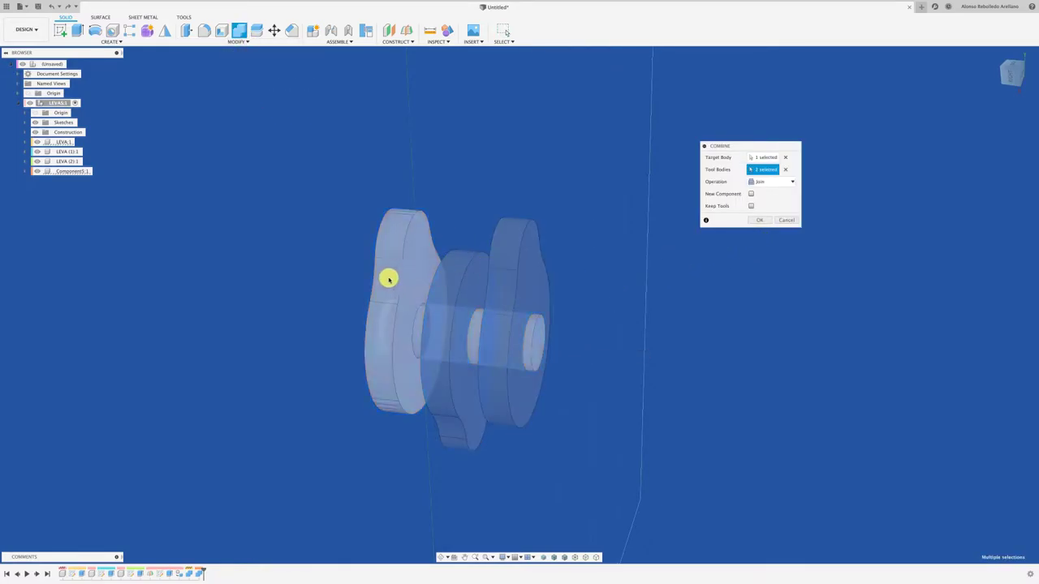
click(759, 225)
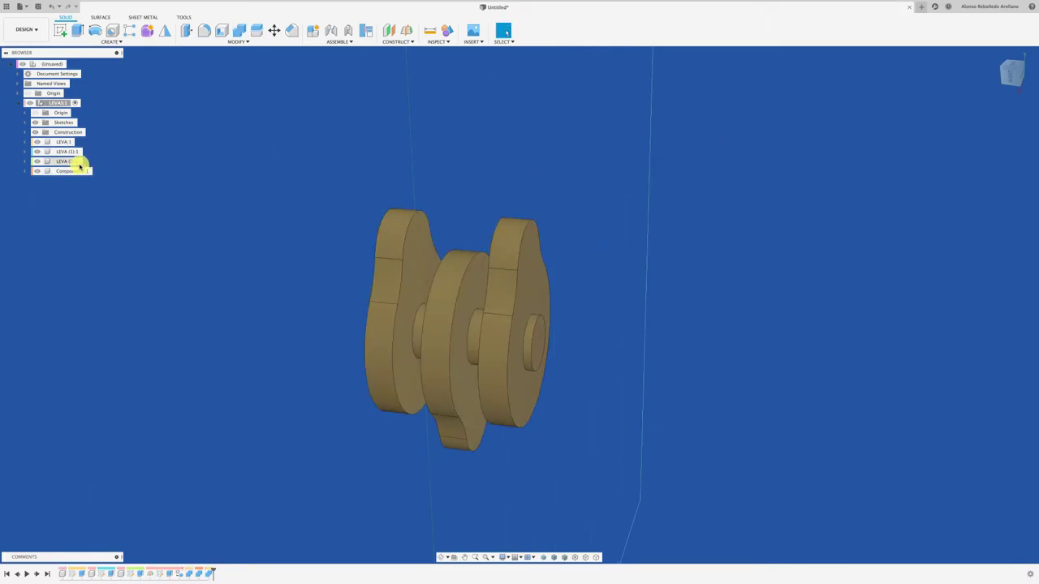
Delete the LEVA:1 and LEVA (1):1 components, then undo the deletion
click(62, 142)
click(63, 152)
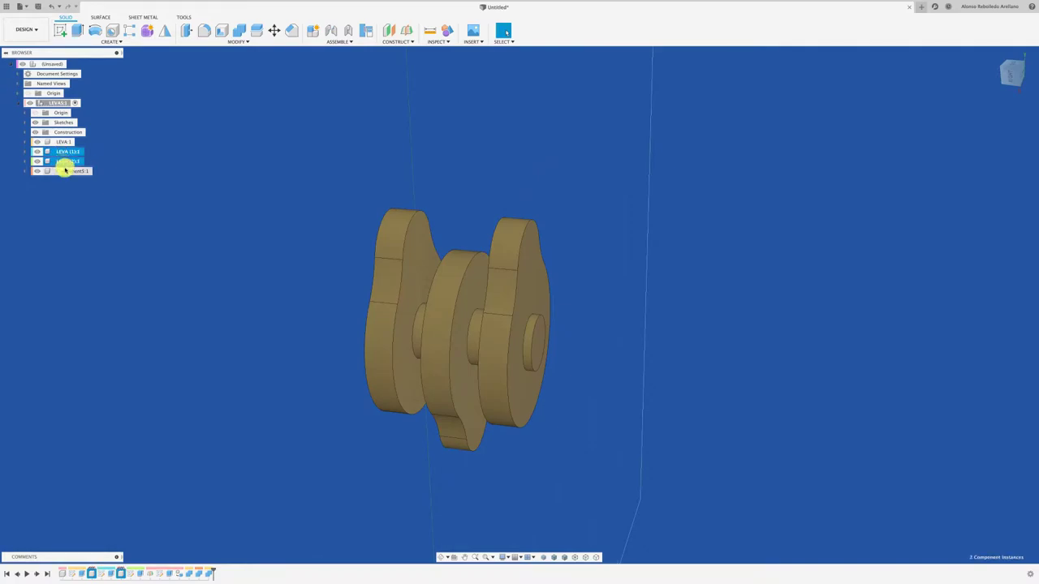
right_click(64, 172)
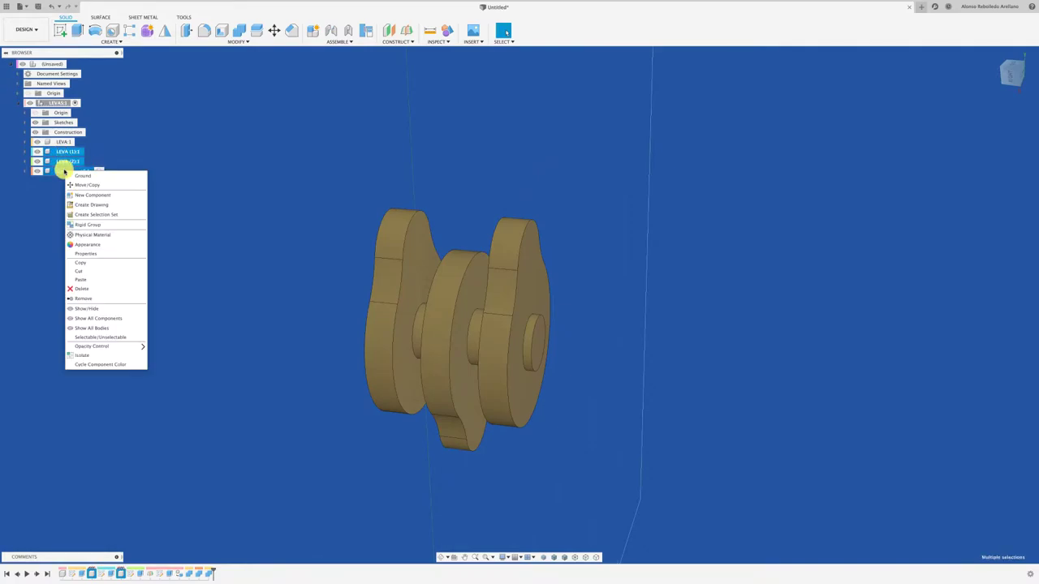
click(85, 289)
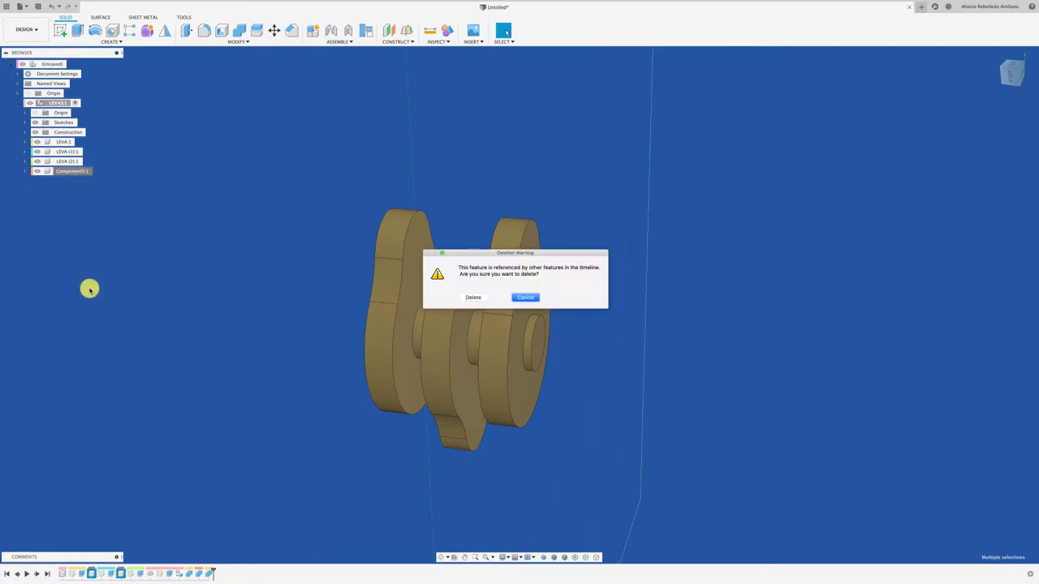
click(474, 297)
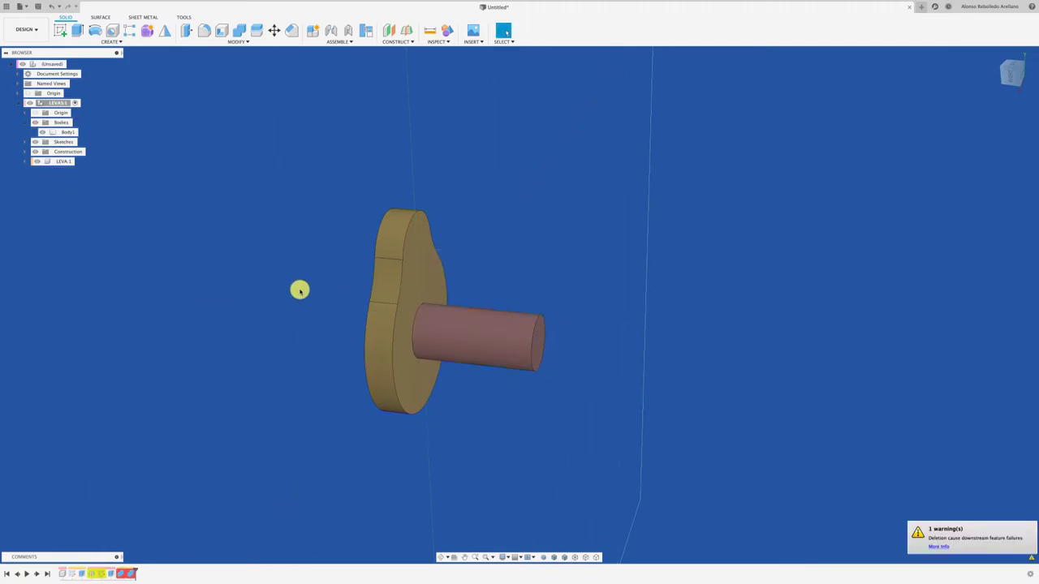
key(ctrl+z)
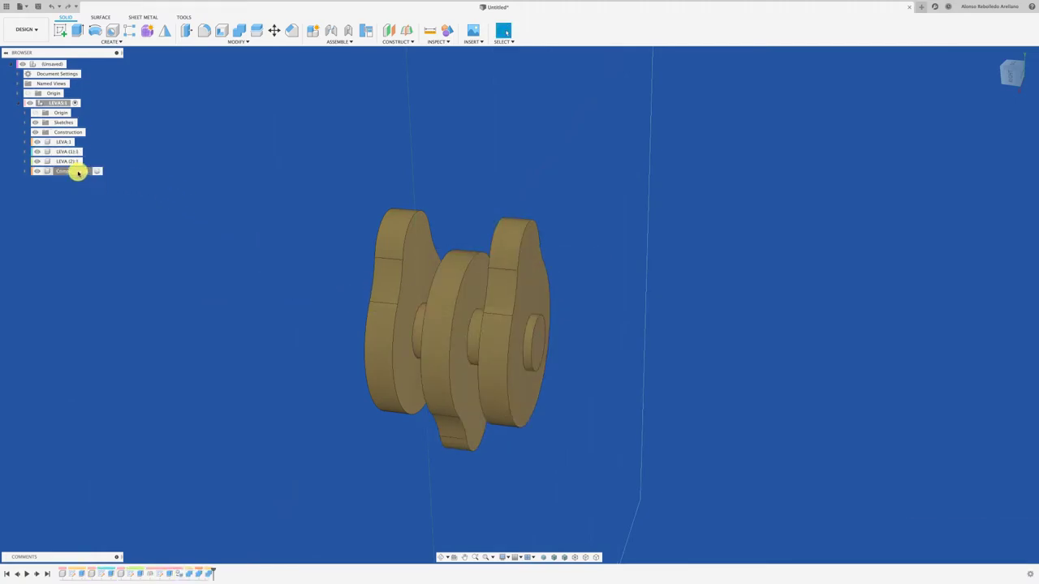
Remove Component5:1, LEVA (2):1 and LEVA (1):1 from the design, keeping LEVA:1
click(74, 170)
shift+click(69, 161)
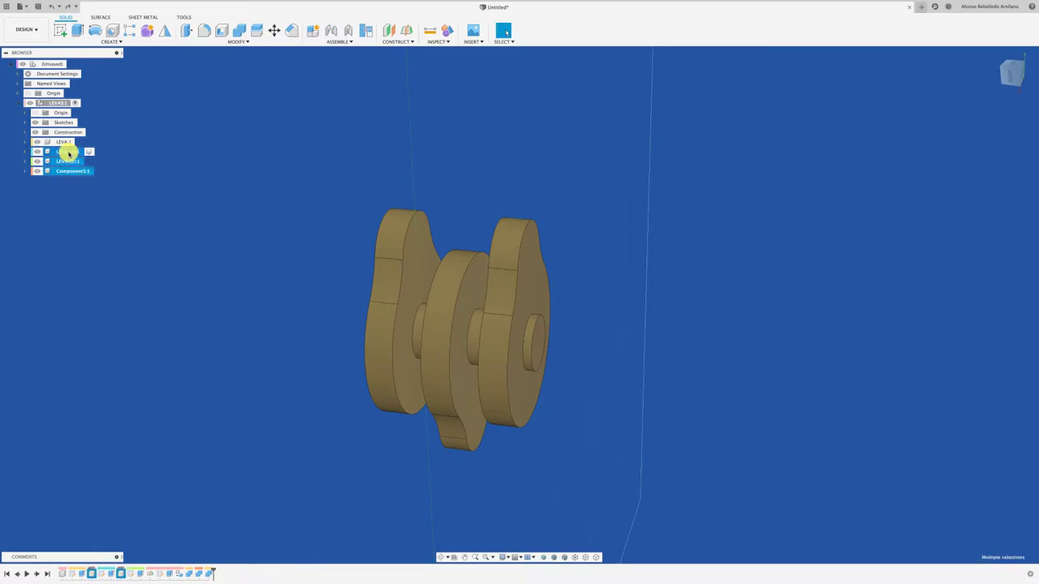
right_click(69, 154)
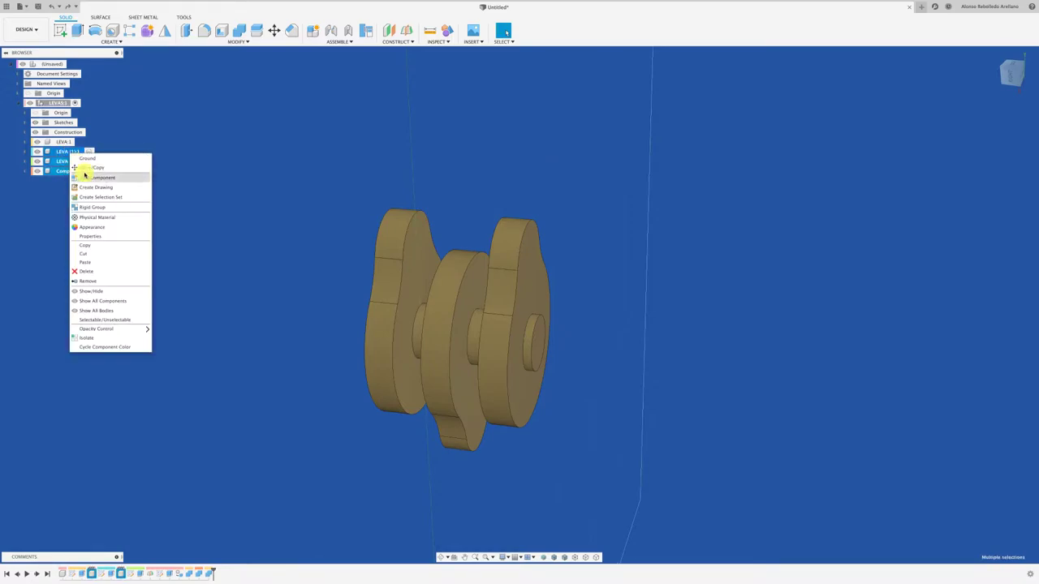
click(90, 282)
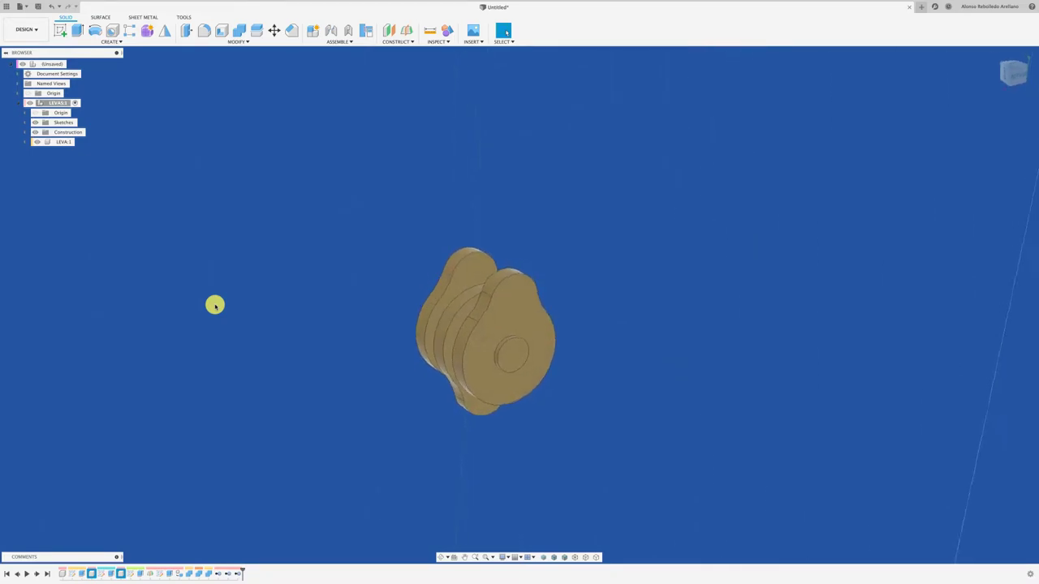
Cancel a trial 13 mm extrusion of the circular end face and activate LEVA:1
click(65, 142)
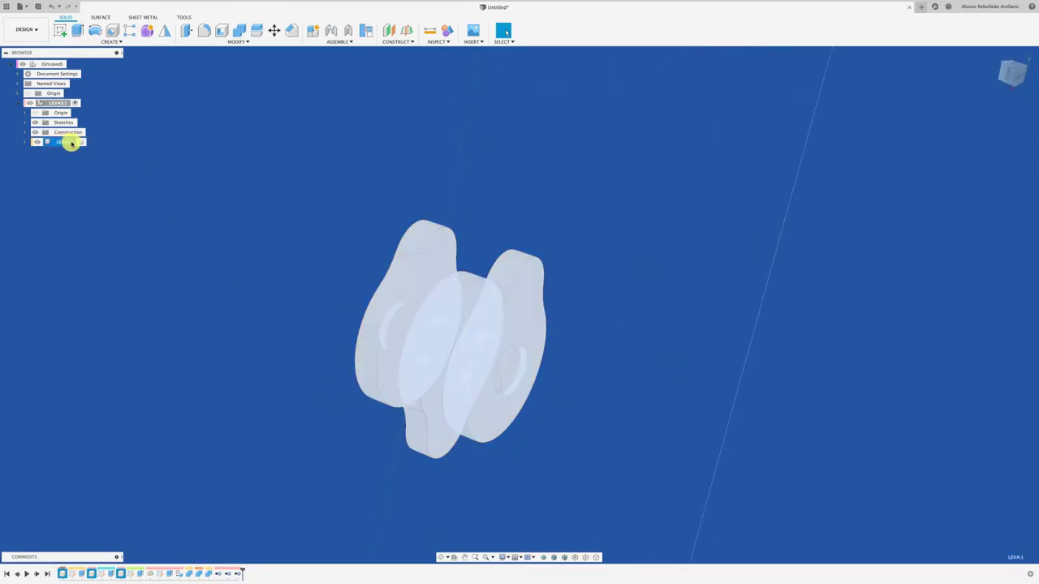
key(Escape)
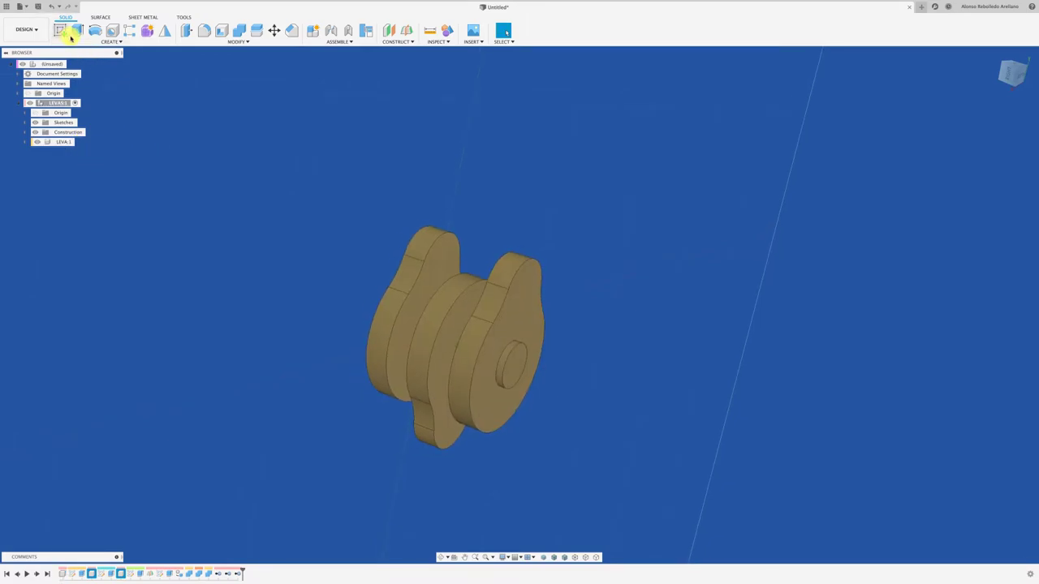
click(78, 32)
click(516, 372)
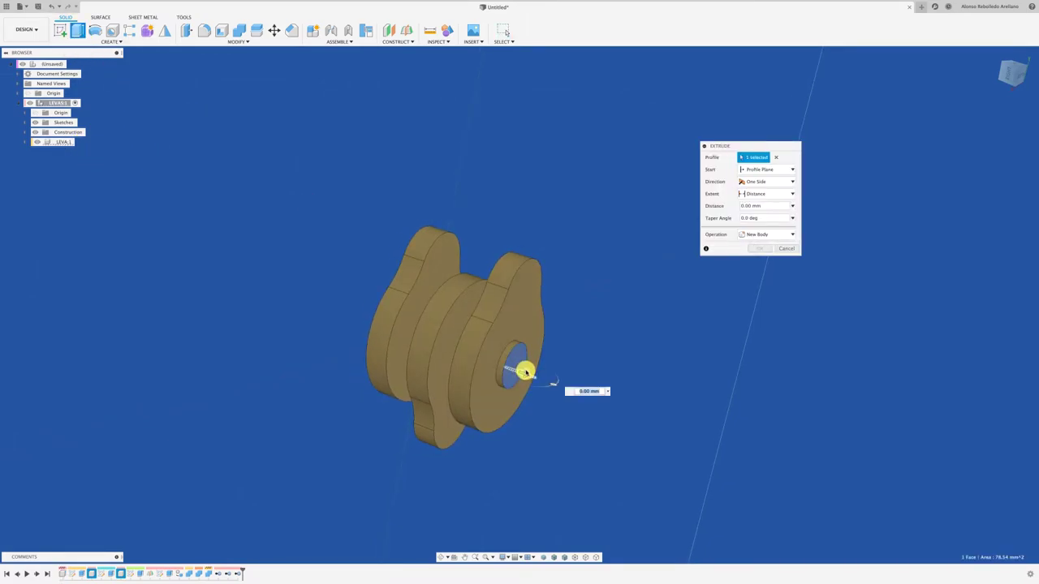
drag(526, 374, 596, 387)
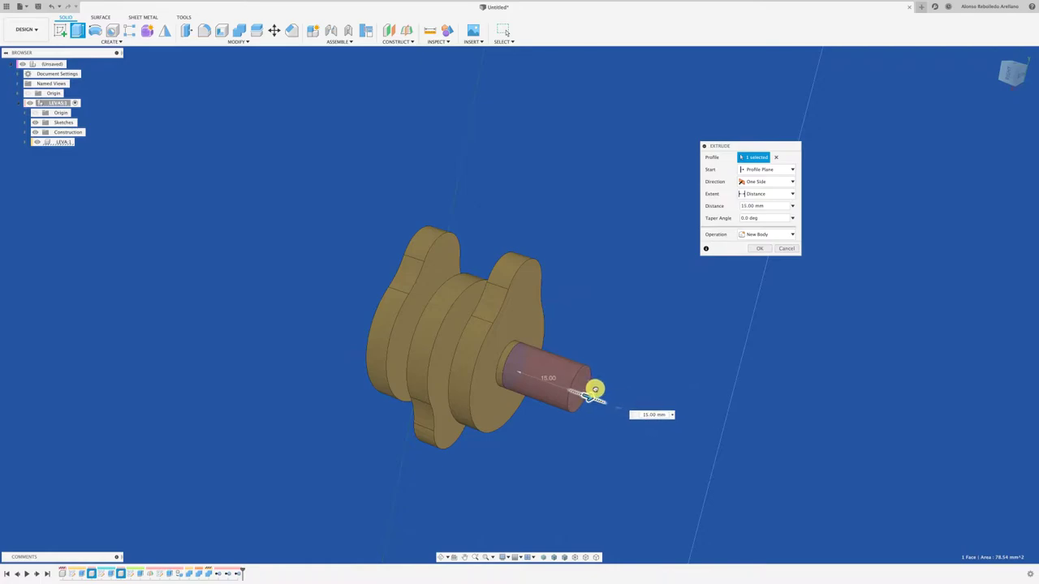
shift+middle_drag(595, 387, 635, 345)
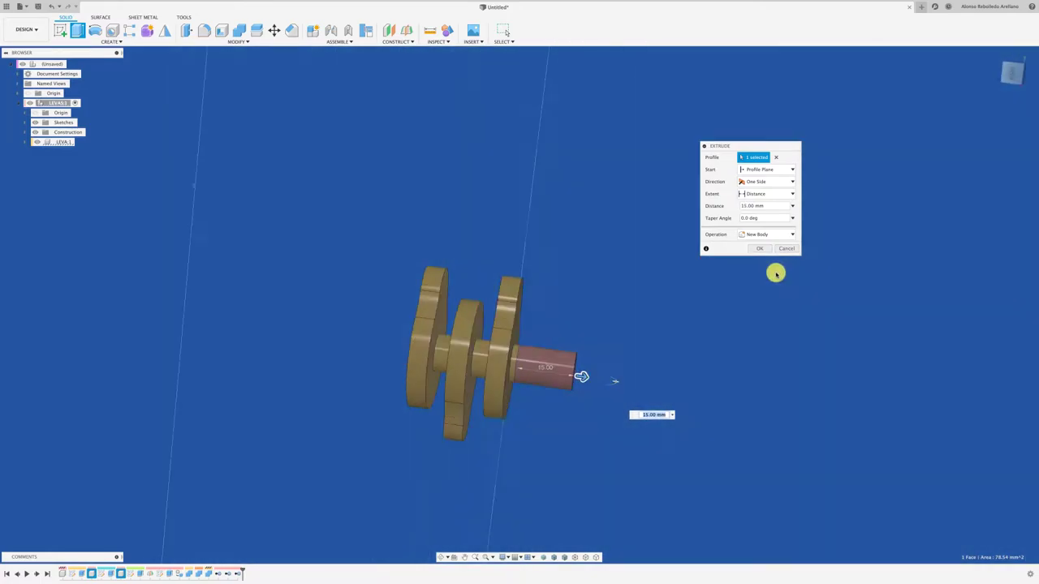
mouse_move(775, 273)
shift+middle_down()
mouse_move(788, 251)
mouse_move(697, 343)
mouse_move(585, 384)
shift+middle_up()
drag(589, 383, 582, 382)
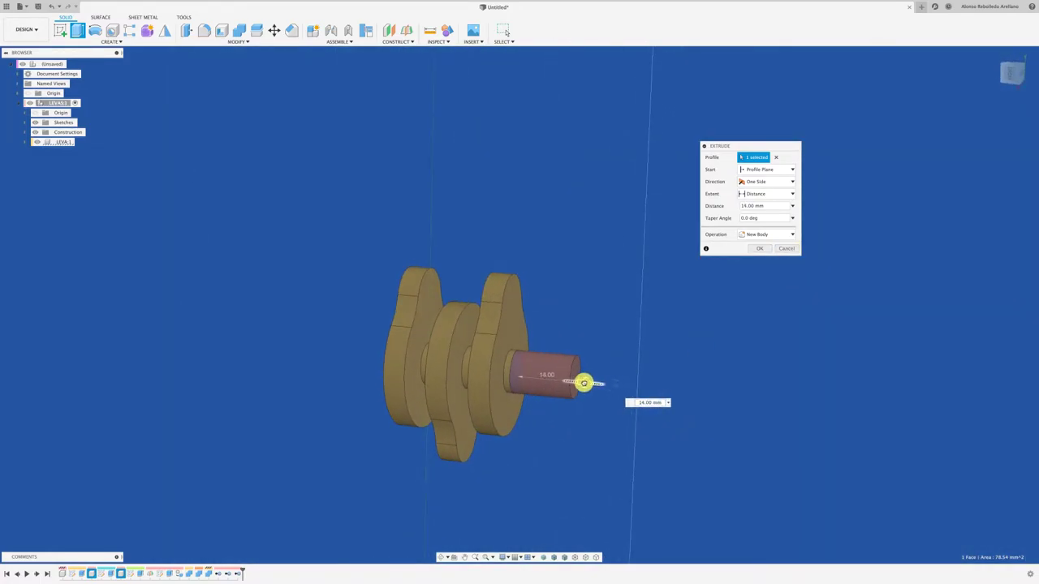
mouse_move(689, 288)
shift+middle_down()
mouse_move(649, 341)
mouse_move(633, 339)
shift+middle_up()
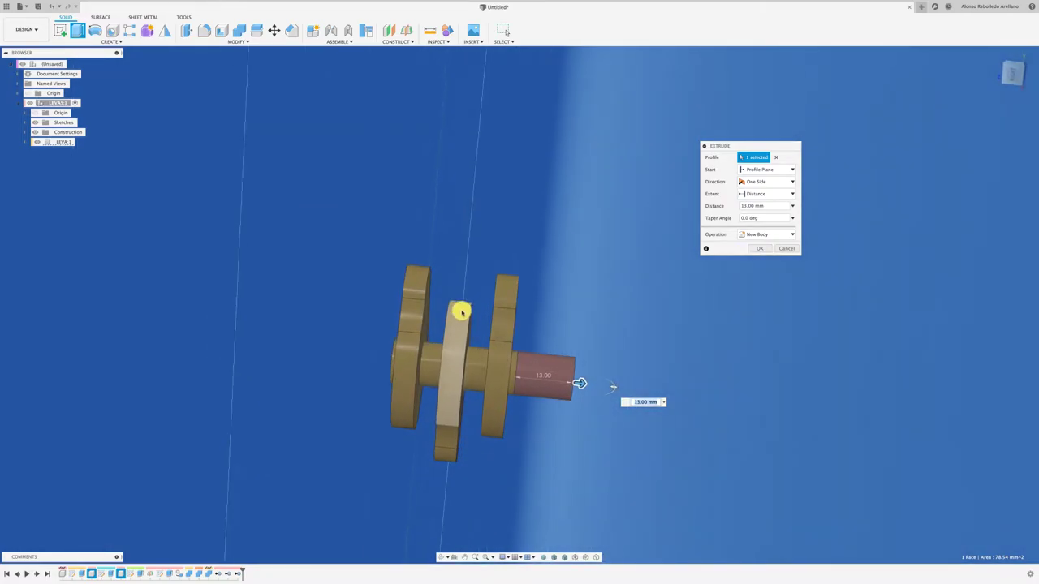
mouse_move(461, 311)
shift+middle_down()
mouse_move(459, 327)
mouse_move(582, 348)
mouse_move(641, 323)
shift+middle_up()
click(783, 249)
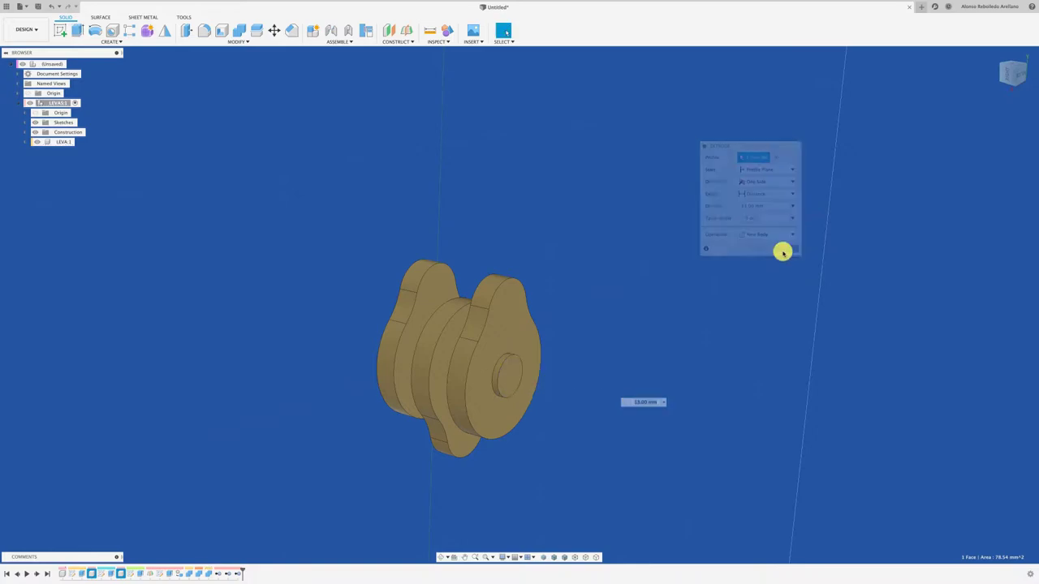
click(72, 144)
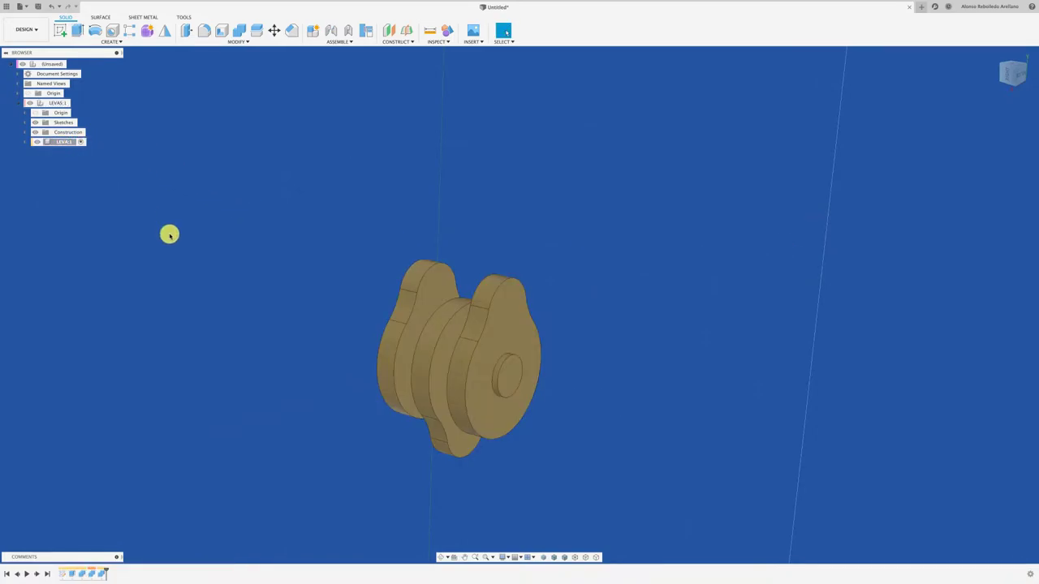
Press Pull the shaft's circular end face out by 16 mm
click(188, 32)
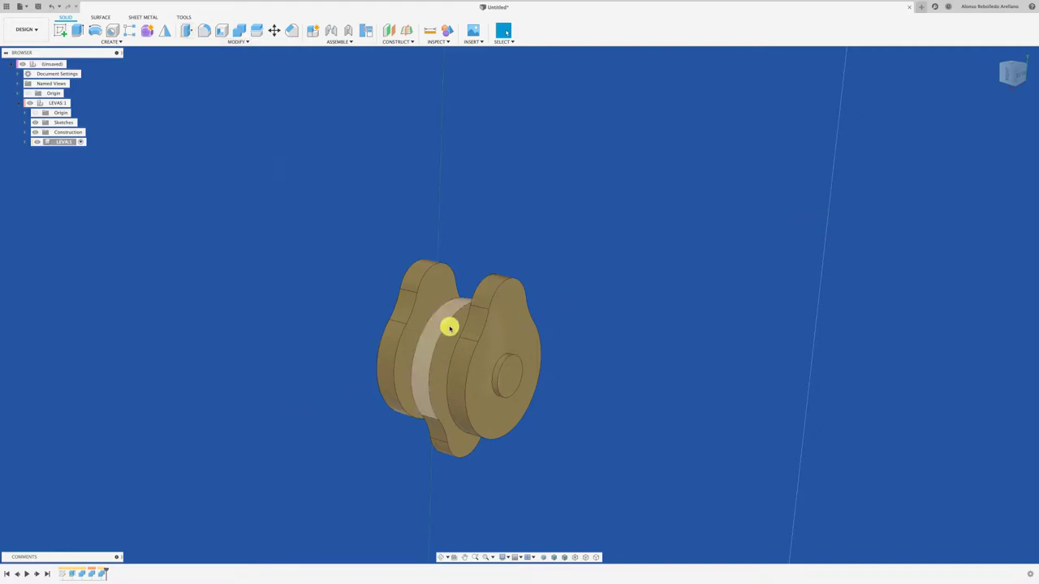
click(509, 383)
drag(516, 389, 595, 404)
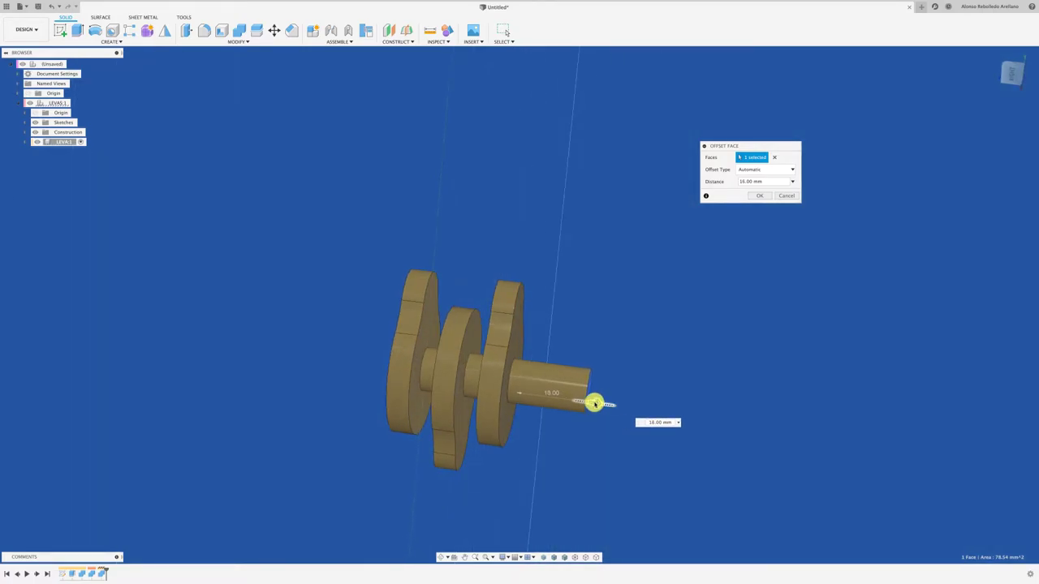
mouse_move(595, 403)
shift+middle_down()
mouse_move(656, 297)
mouse_move(508, 401)
shift+middle_up()
click(757, 204)
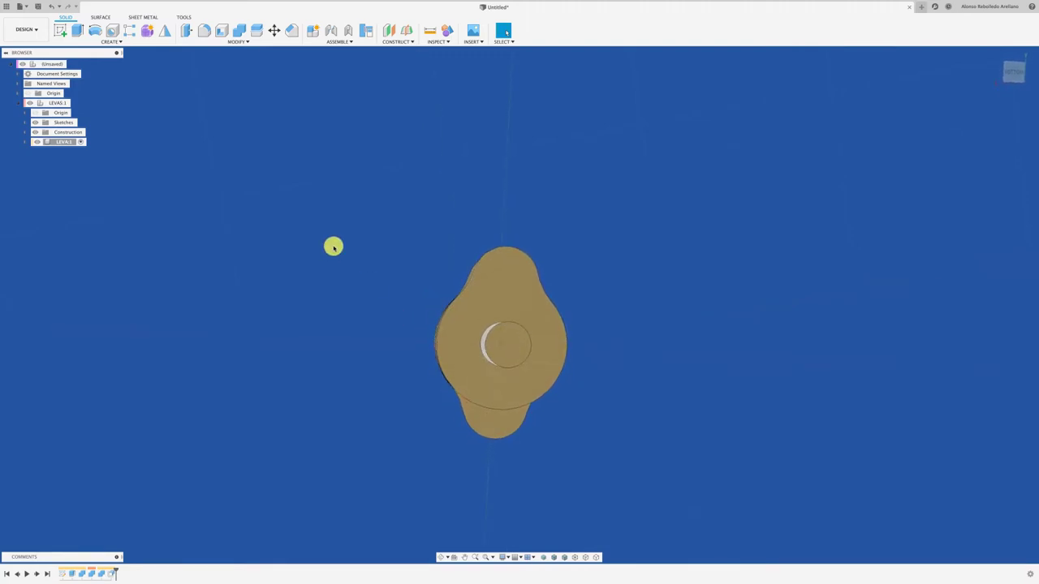
Activate the top-level assembly and add a new ESTRUCTURA component to it
shift+middle_drag(332, 246, 328, 239)
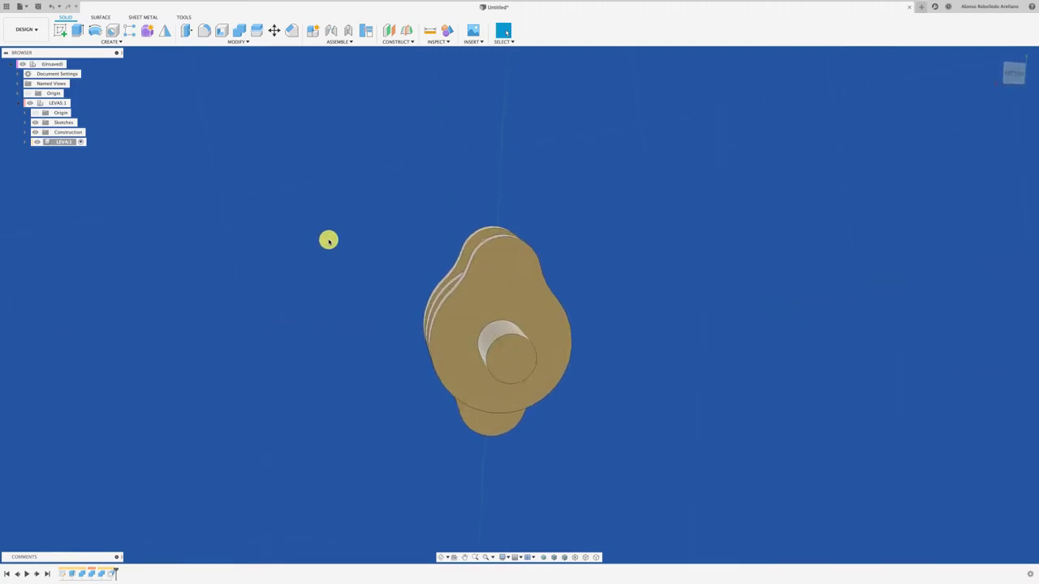
click(74, 102)
click(64, 65)
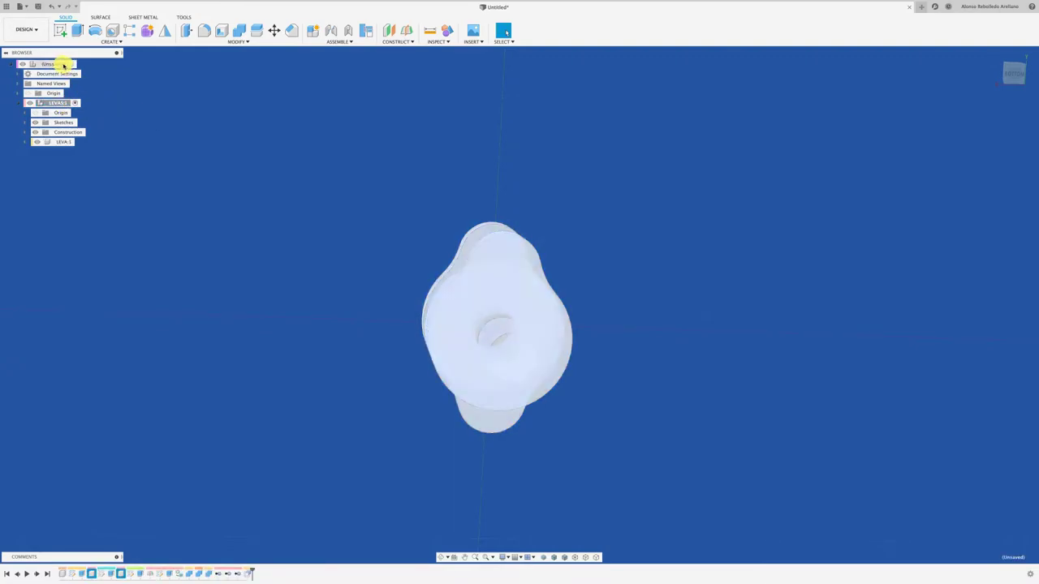
click(75, 66)
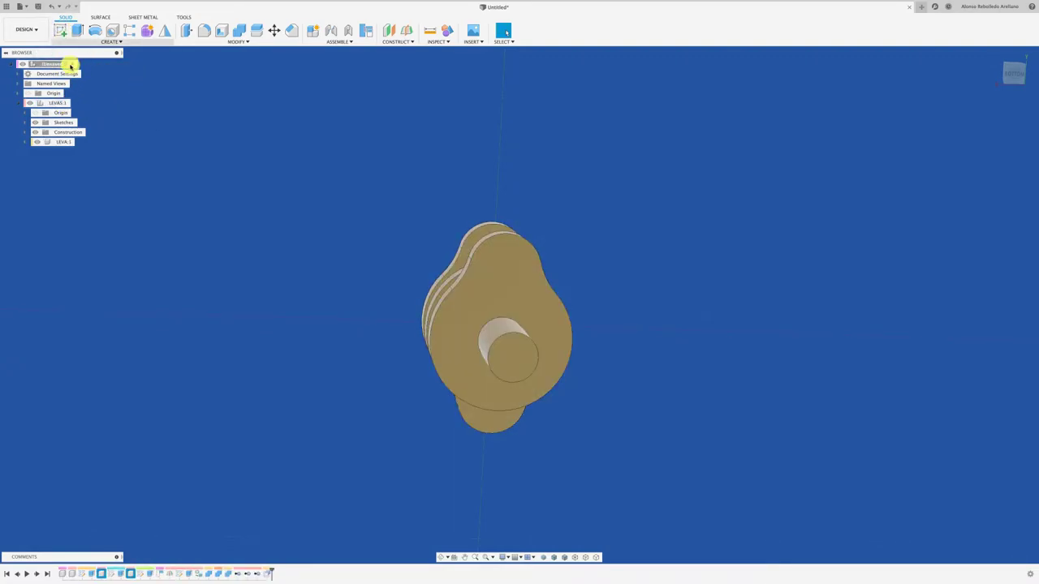
right_click(65, 66)
click(82, 74)
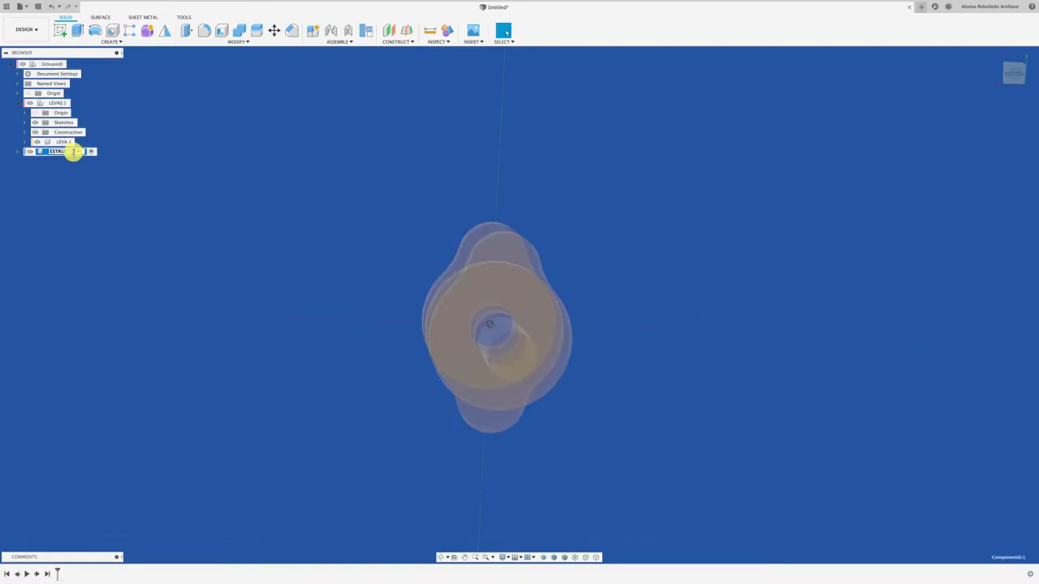
Create a sub-component named LATERAL inside ESTRUCTURA
right_click(73, 153)
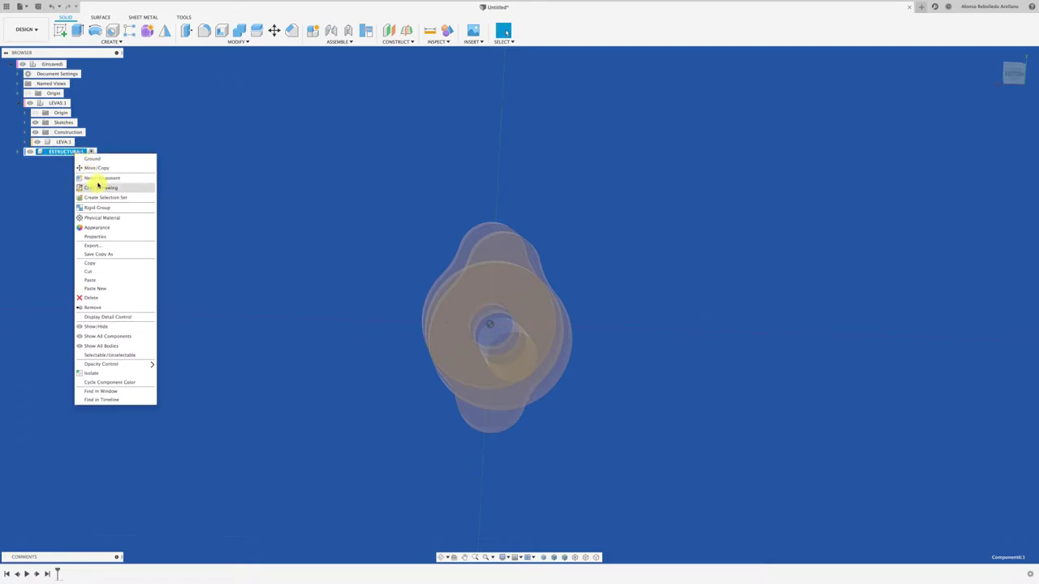
click(98, 177)
text(LATERAL)
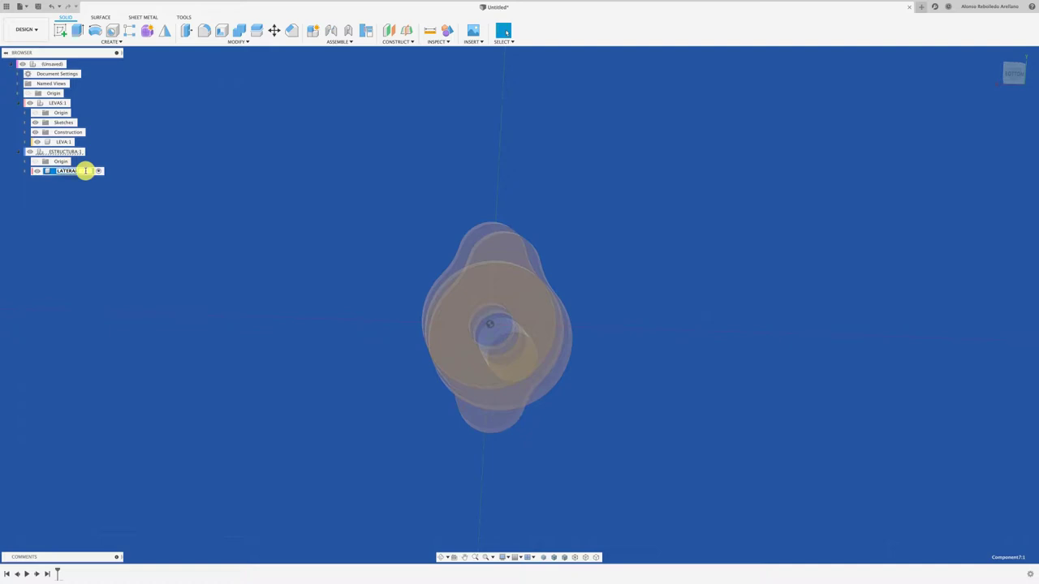
key(Return)
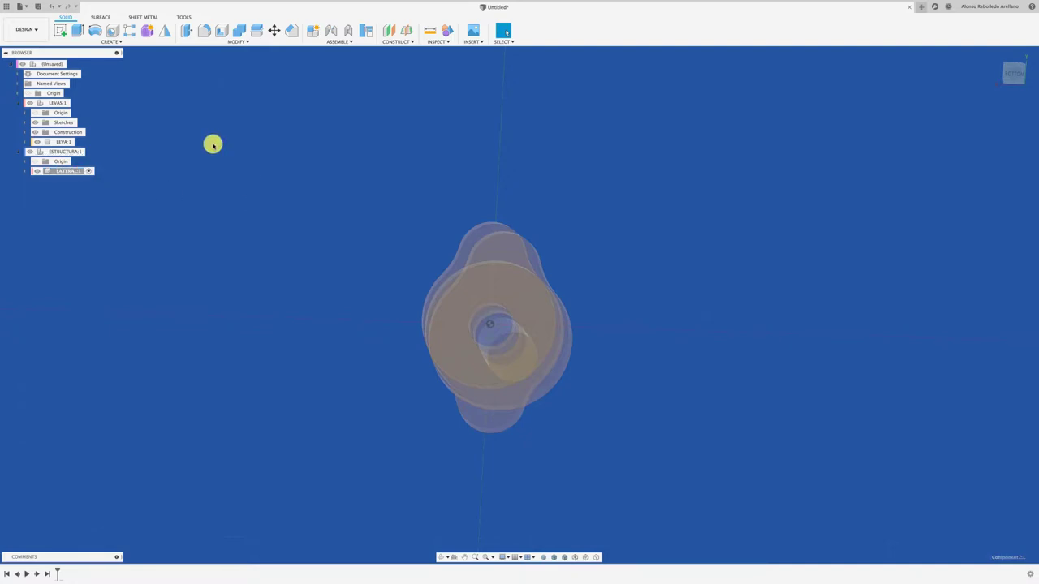
click(60, 30)
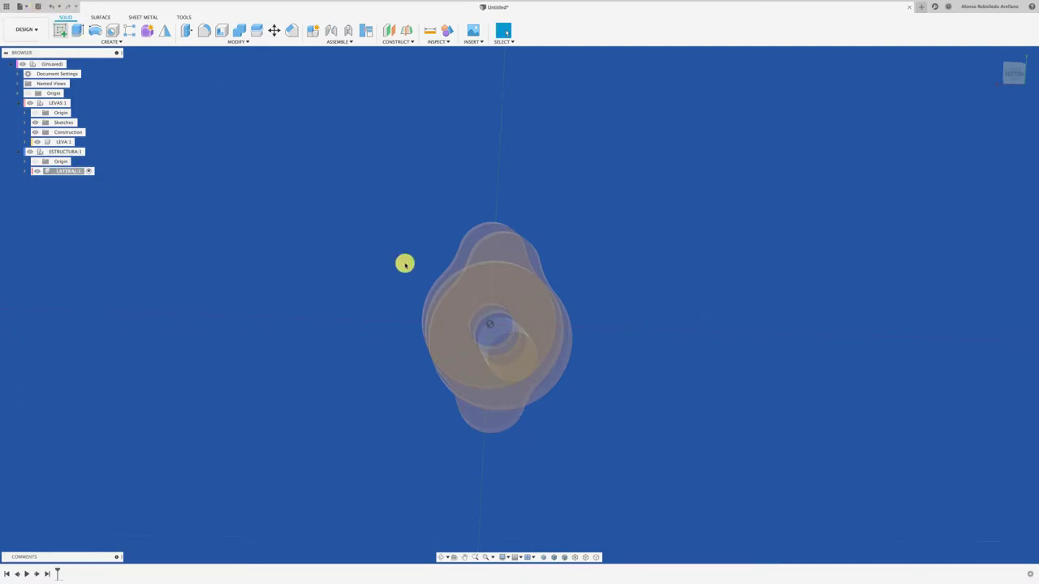
Sketch a centre rectangle on the end plane around the cams, centred on the shaft axis
click(517, 376)
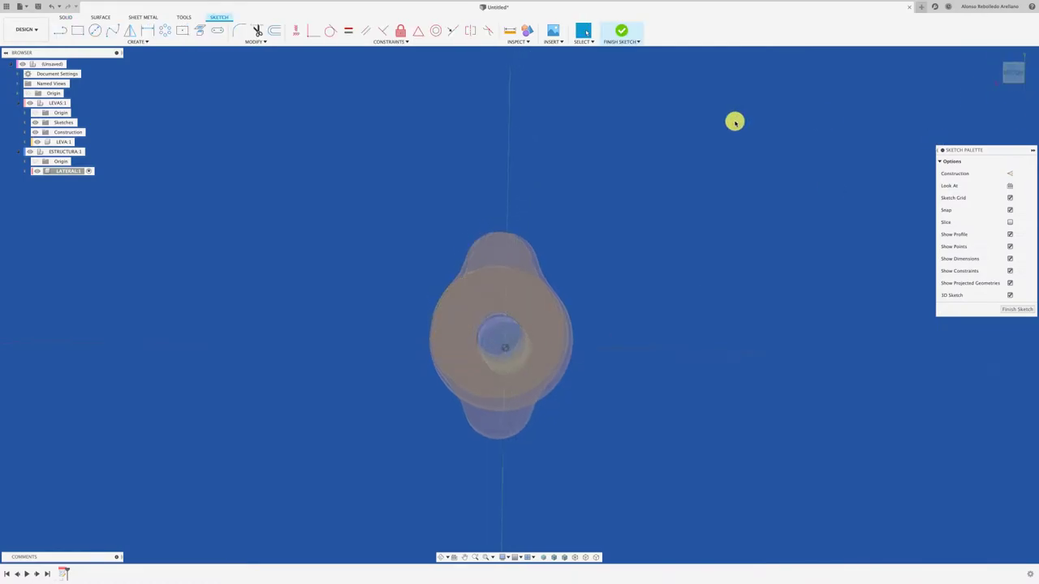
click(183, 30)
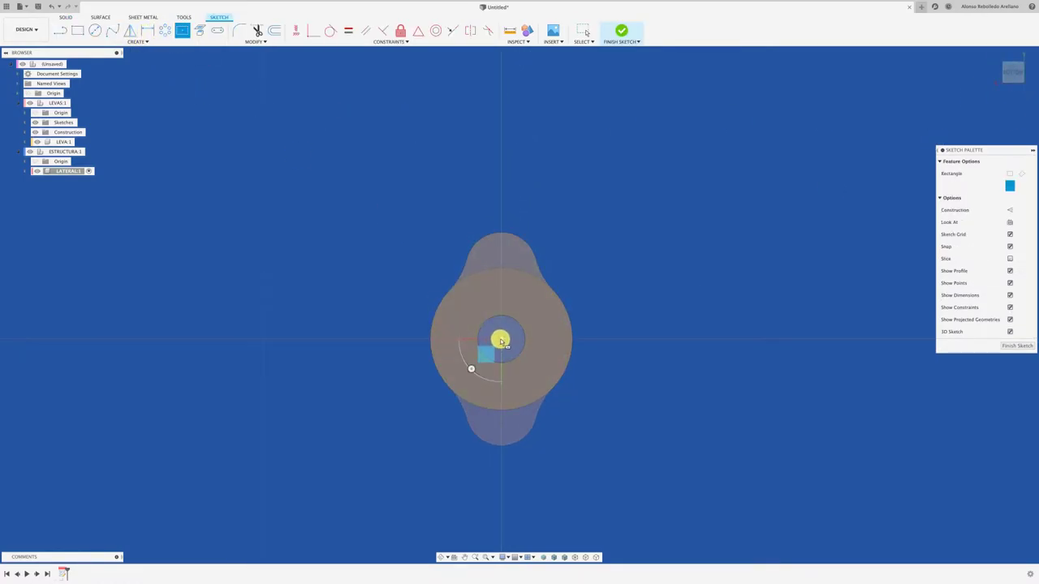
click(500, 340)
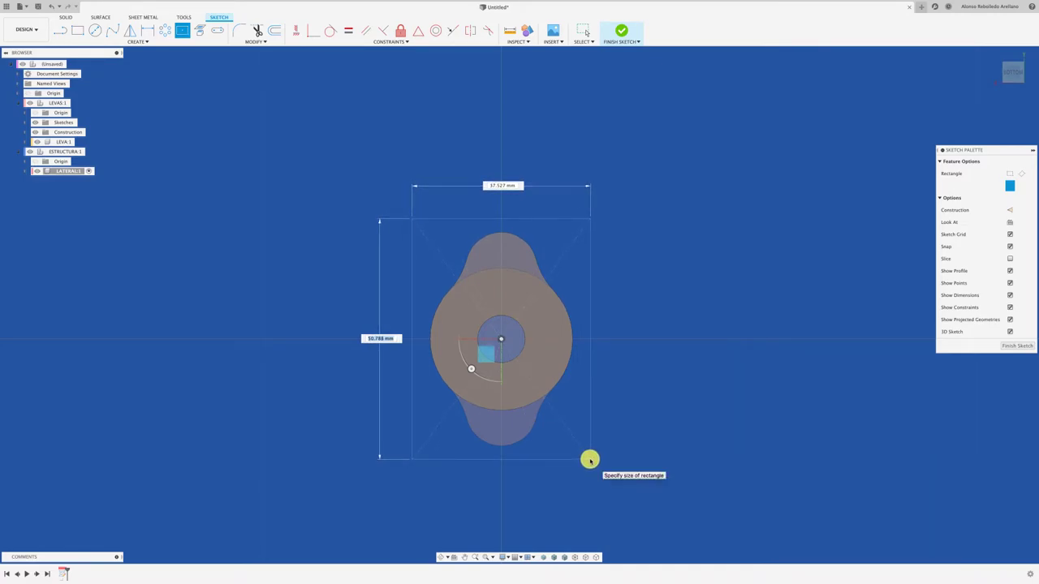
click(594, 477)
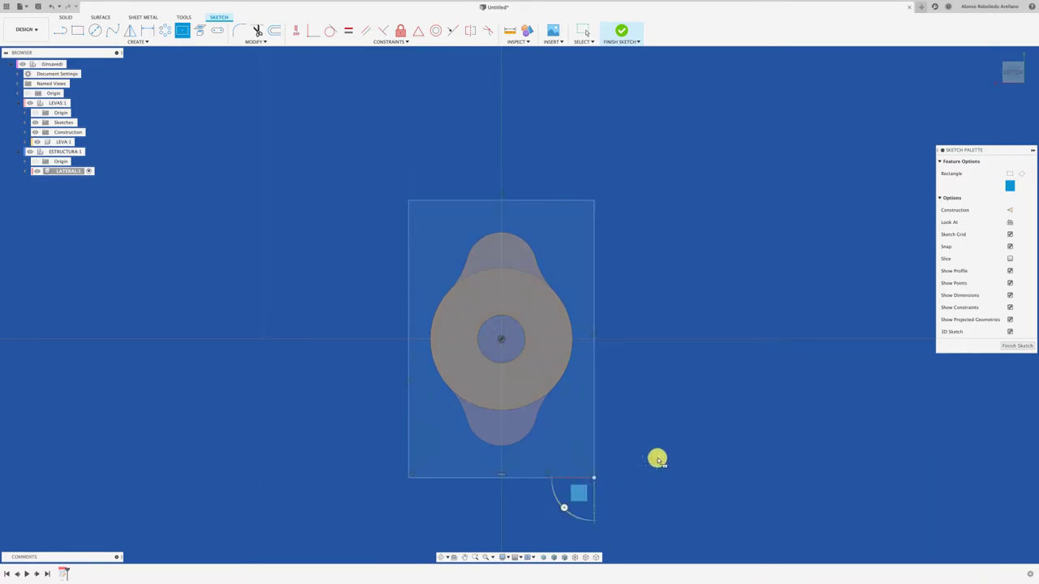
key(Escape)
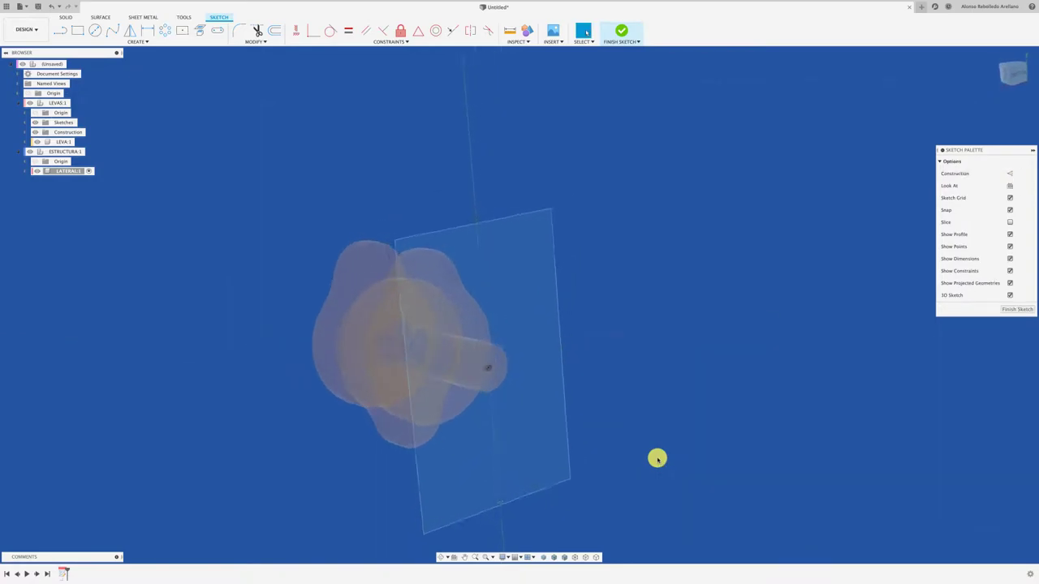
Extrude the rectangle profile around the hole 5 mm into a side plate
key(e)
click(532, 382)
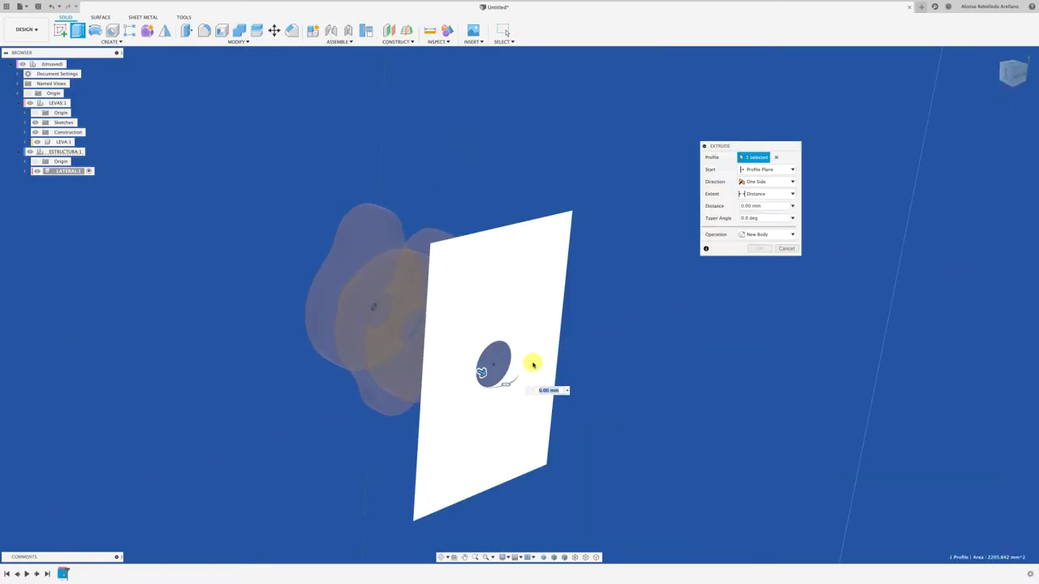
drag(482, 374, 471, 370)
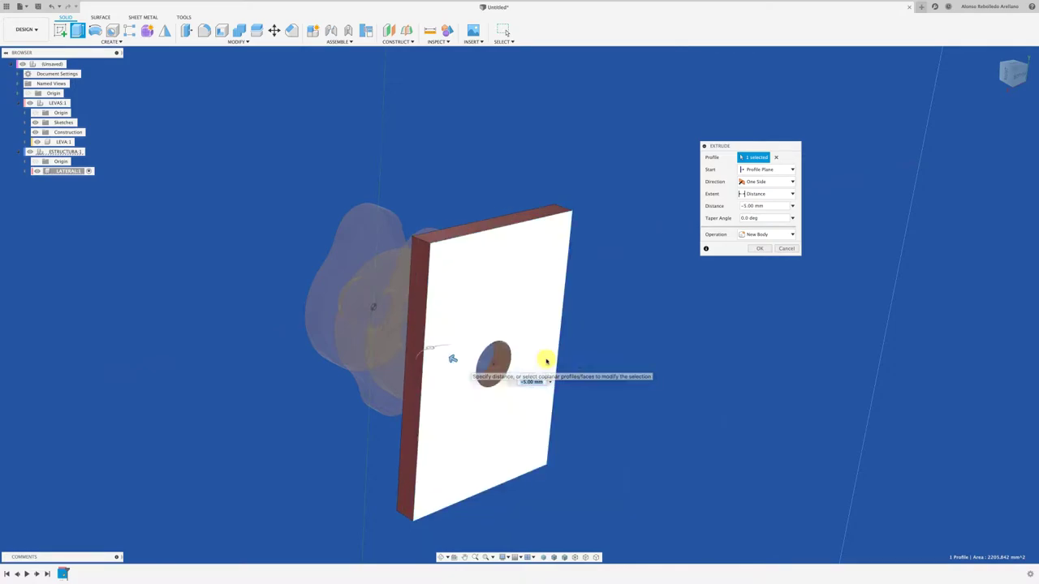
mouse_move(547, 360)
shift+middle_down()
mouse_move(606, 361)
mouse_move(724, 274)
shift+middle_up()
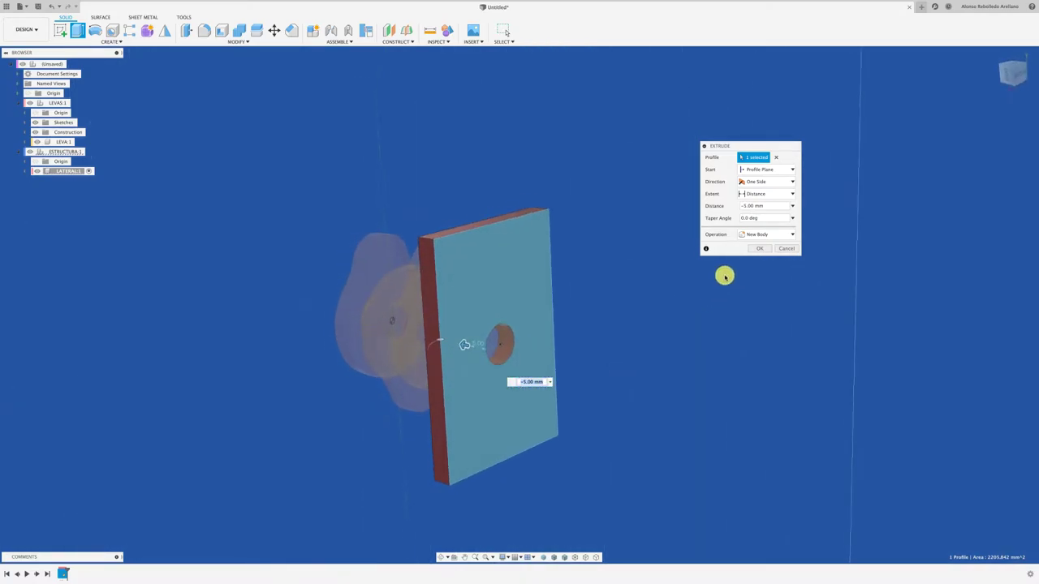
click(759, 248)
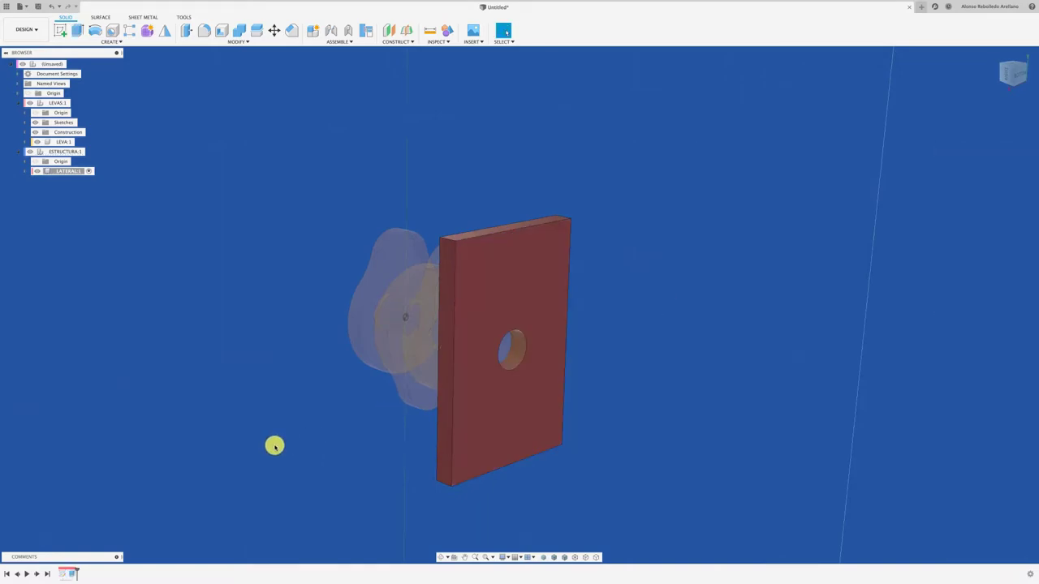
Reactivate the top-level assembly and ground the LATERAL side plate in place
click(68, 64)
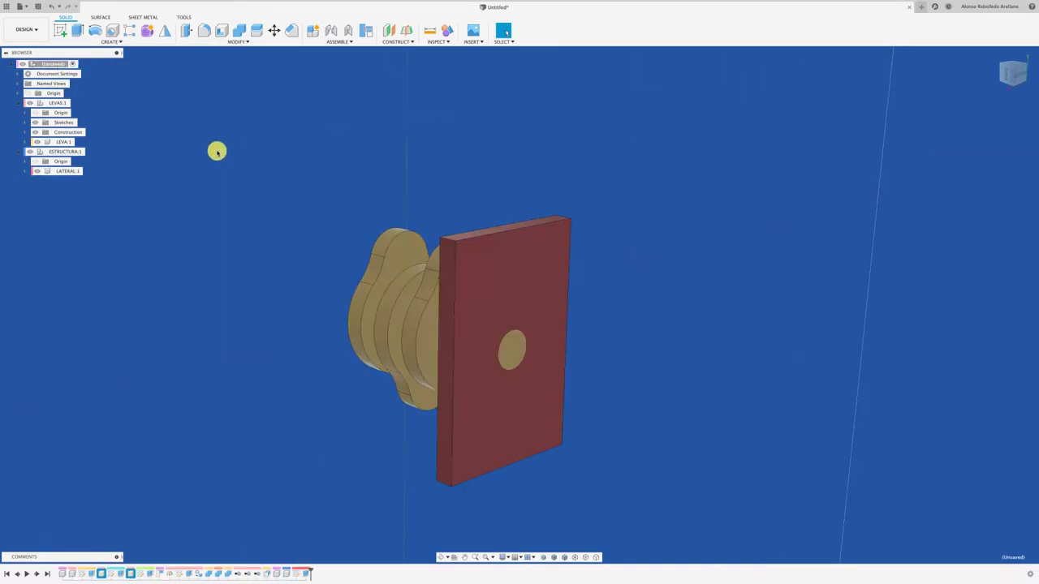
shift+middle_drag(216, 151, 217, 151)
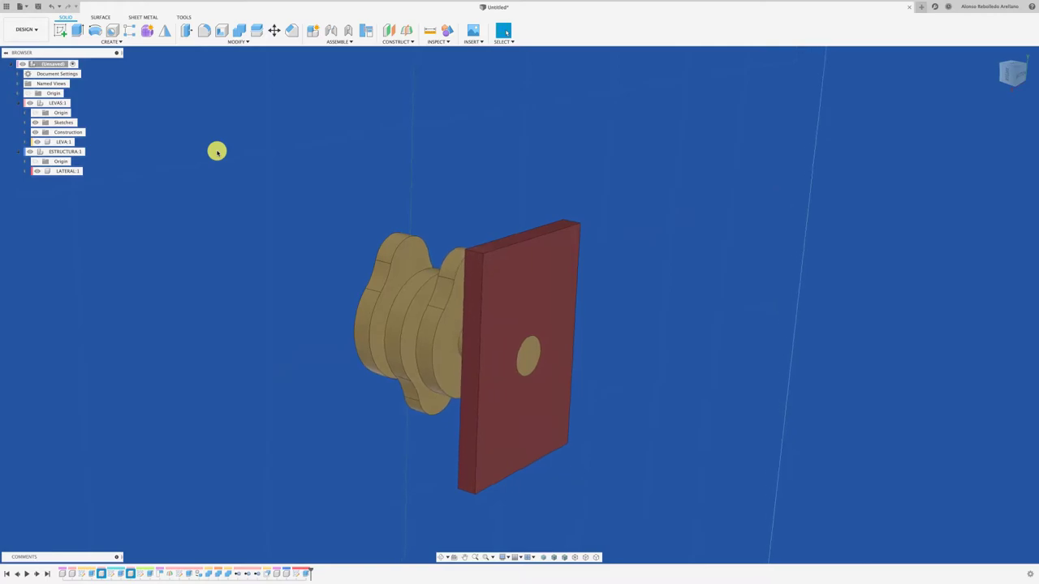
right_click(62, 171)
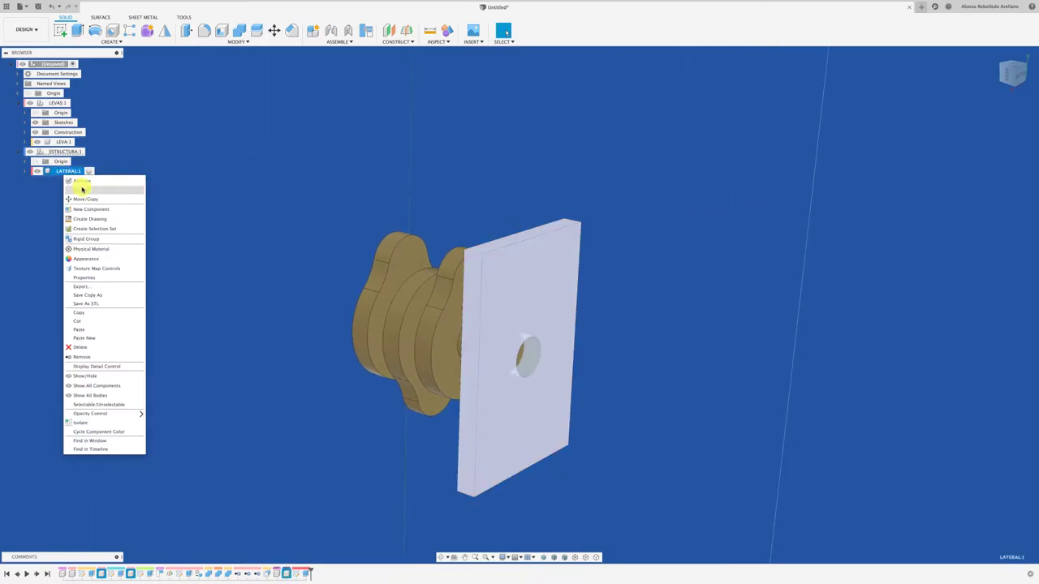
click(82, 189)
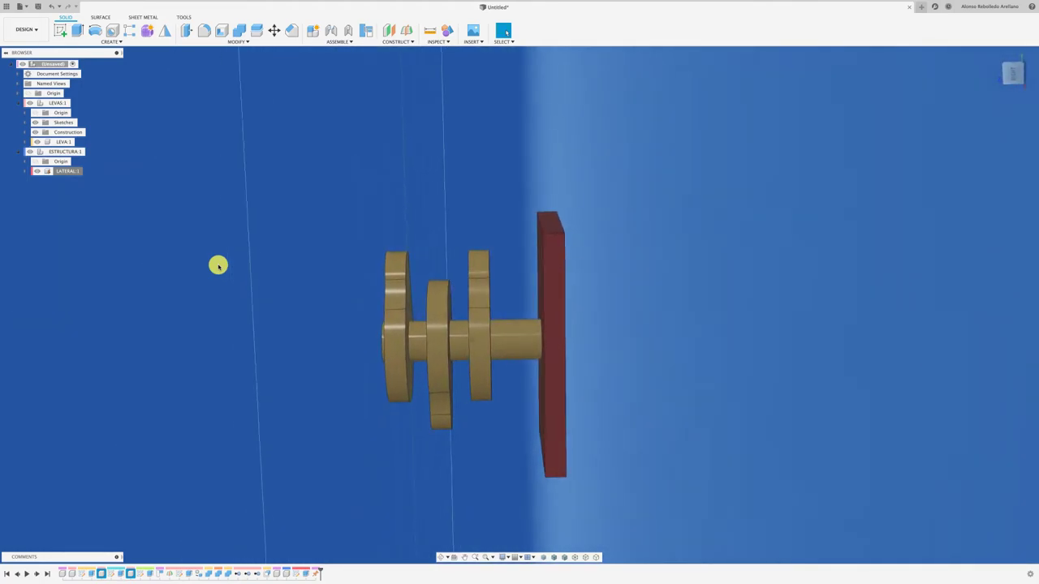
mouse_move(327, 343)
shift+middle_down()
mouse_move(422, 376)
mouse_move(366, 155)
shift+middle_up()
Create a midplane between two cam faces
click(403, 36)
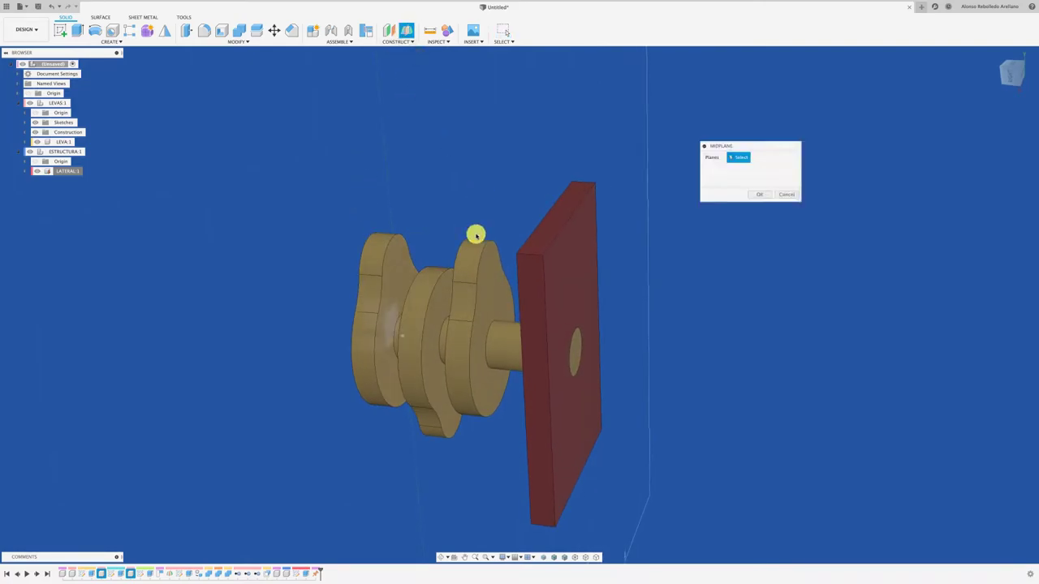
click(438, 284)
click(448, 298)
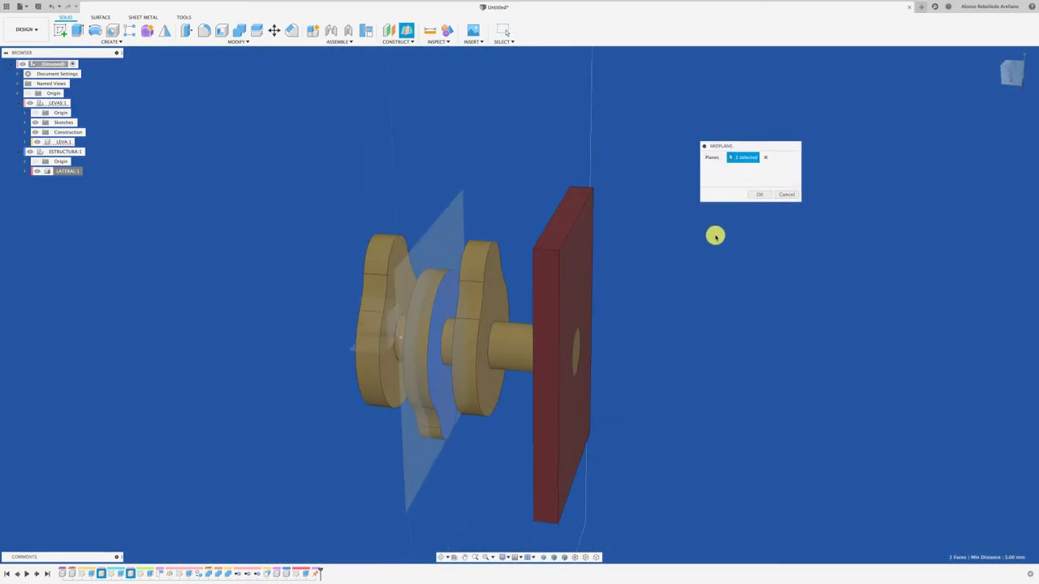
click(759, 197)
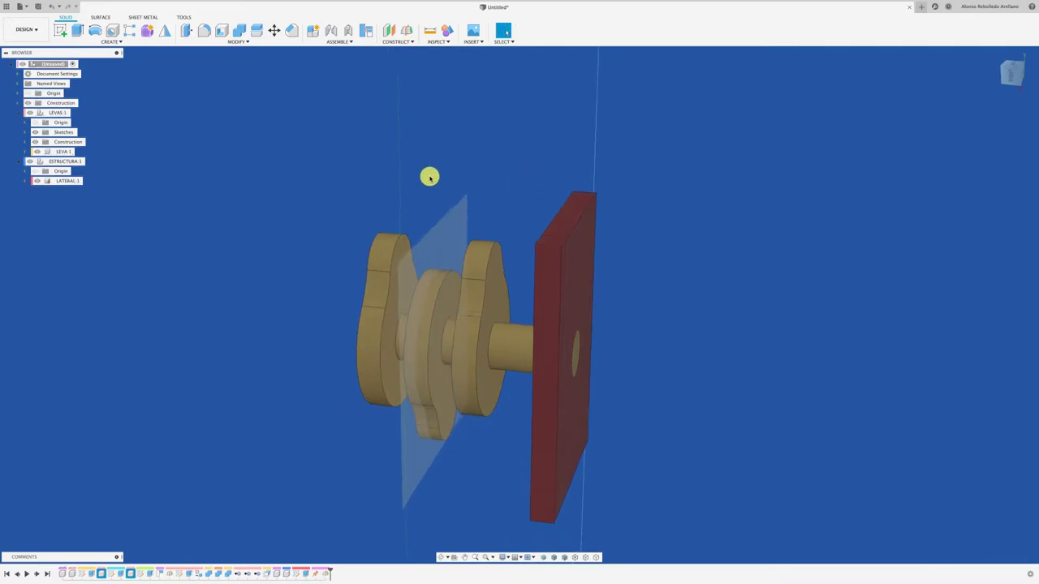
shift+middle_drag(428, 176, 261, 213)
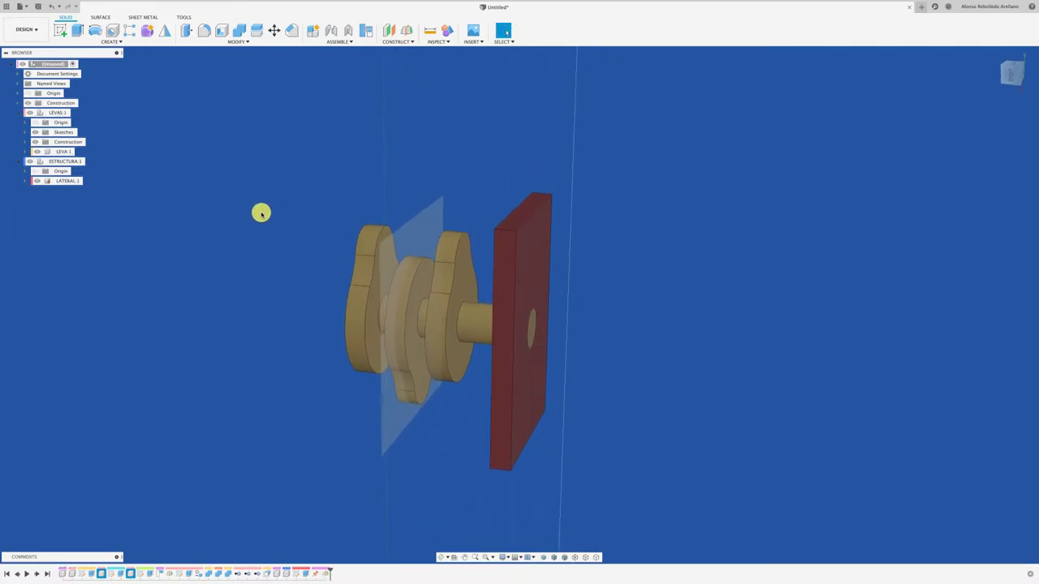
Mirror the LATERAL side plate component across the midplane
click(165, 31)
shift+middle_drag(578, 232, 626, 252)
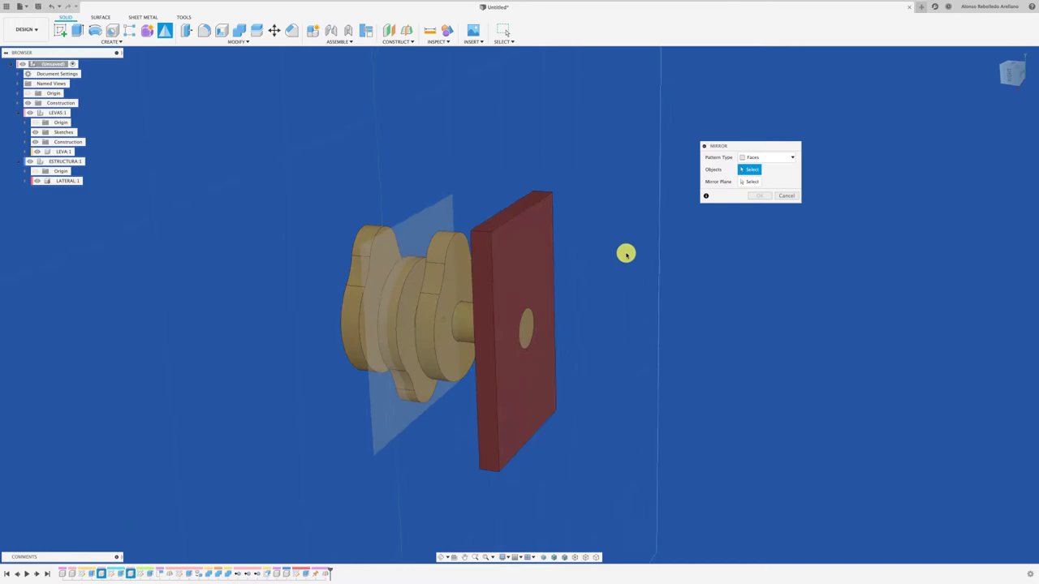
click(755, 158)
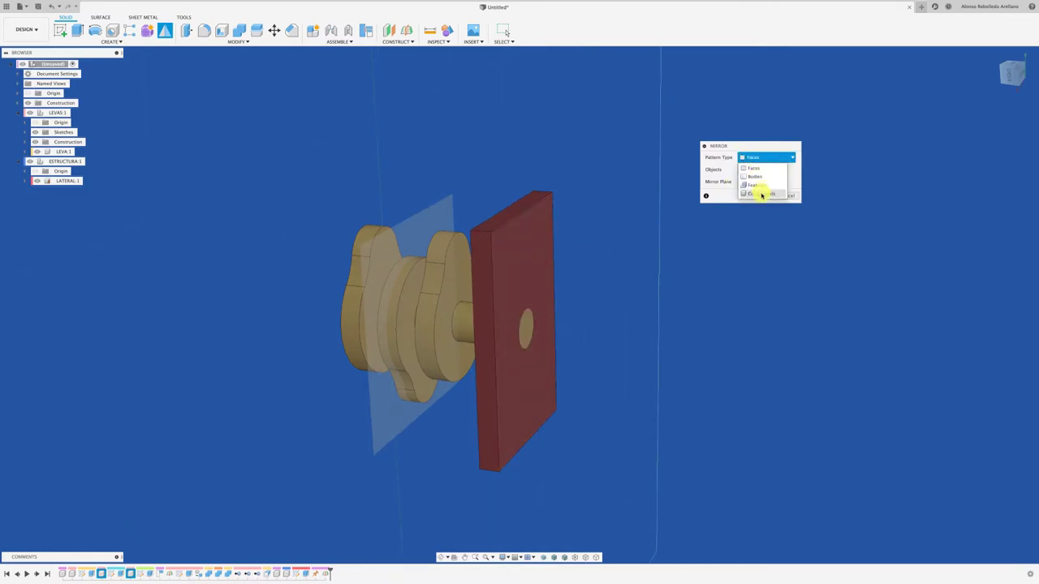
click(764, 196)
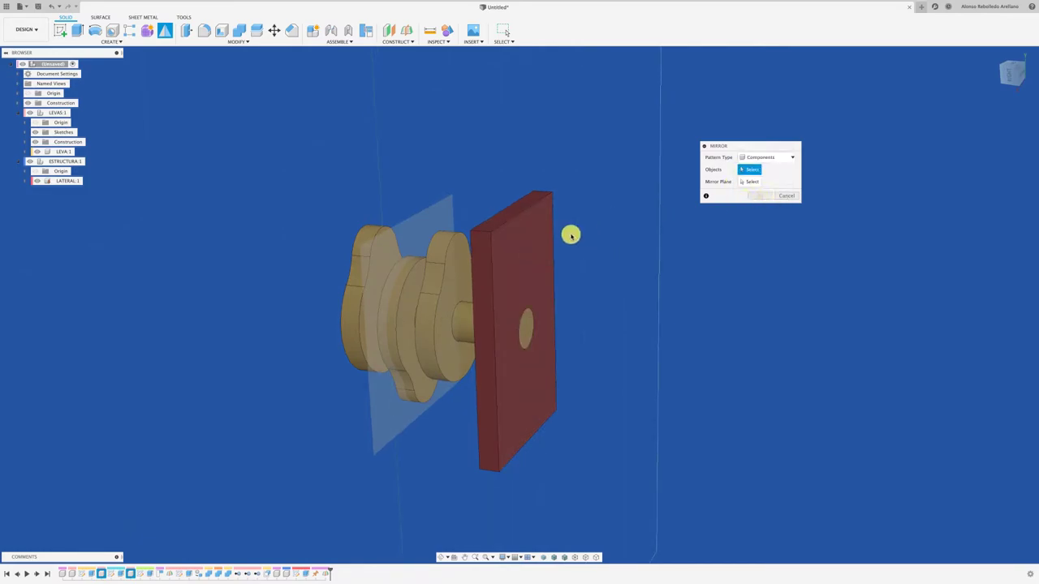
click(538, 241)
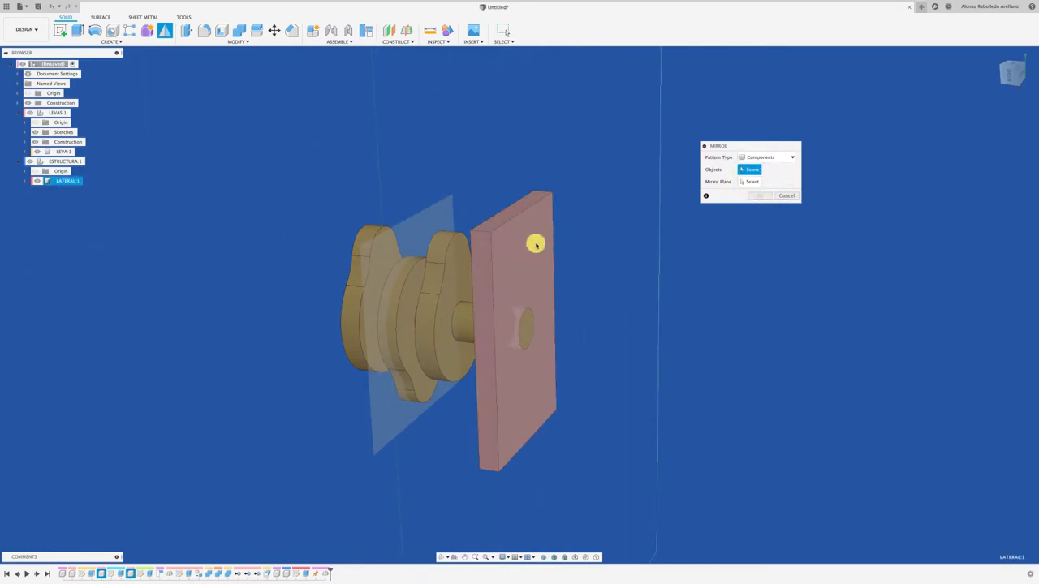
click(433, 204)
click(756, 196)
shift+middle_drag(633, 236, 443, 162)
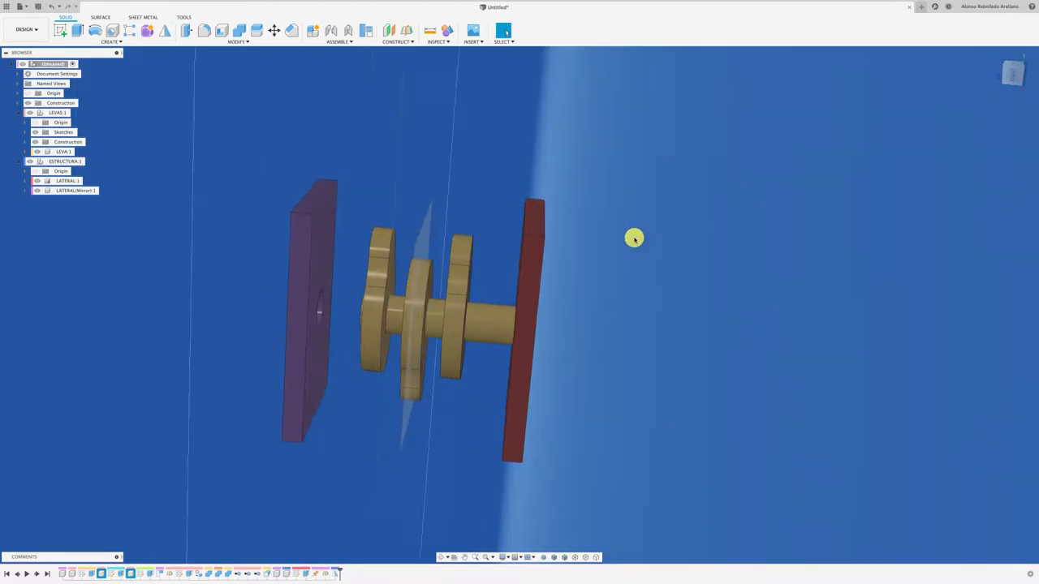
Press Pull the shaft end face 16 mm toward the purple plate
click(187, 32)
click(371, 331)
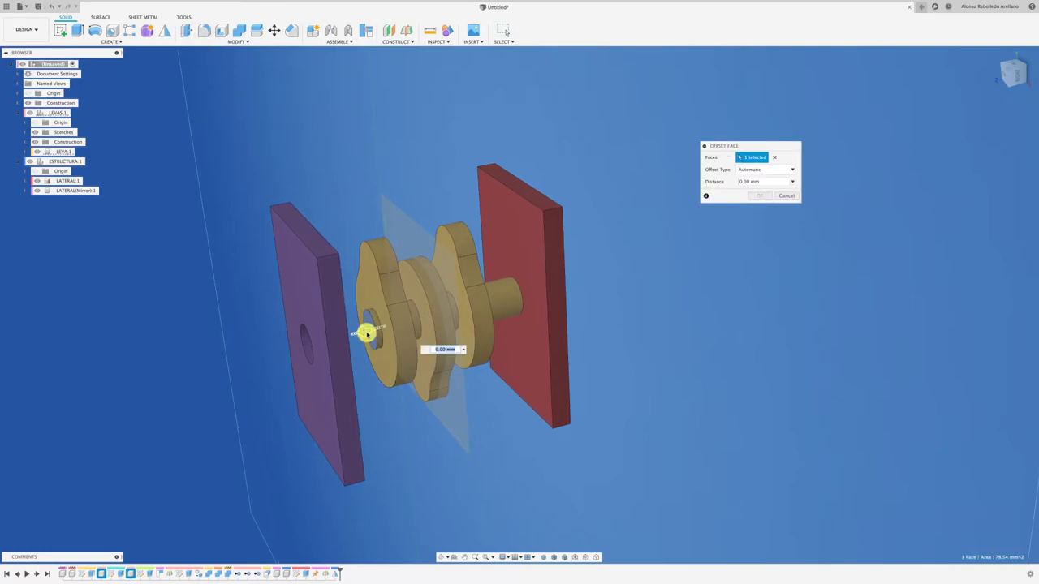
drag(364, 332, 299, 345)
shift+middle_drag(315, 363, 438, 344)
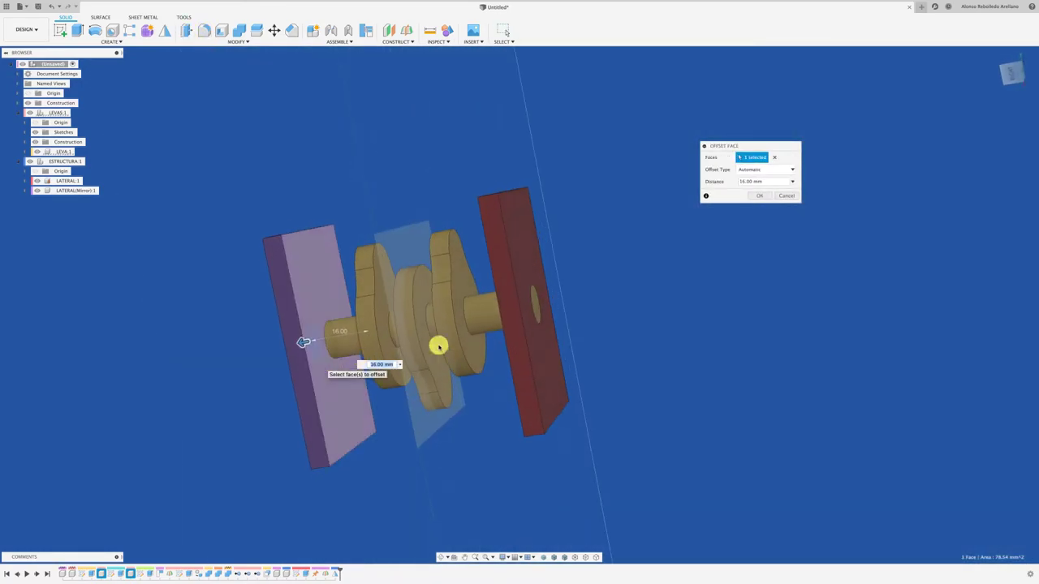
click(760, 195)
Ground the mirrored side plate, then test that the cam assembly moves freely and undo the move
mouse_move(690, 273)
shift+middle_down()
mouse_move(320, 155)
mouse_move(383, 238)
shift+middle_up()
click(383, 239)
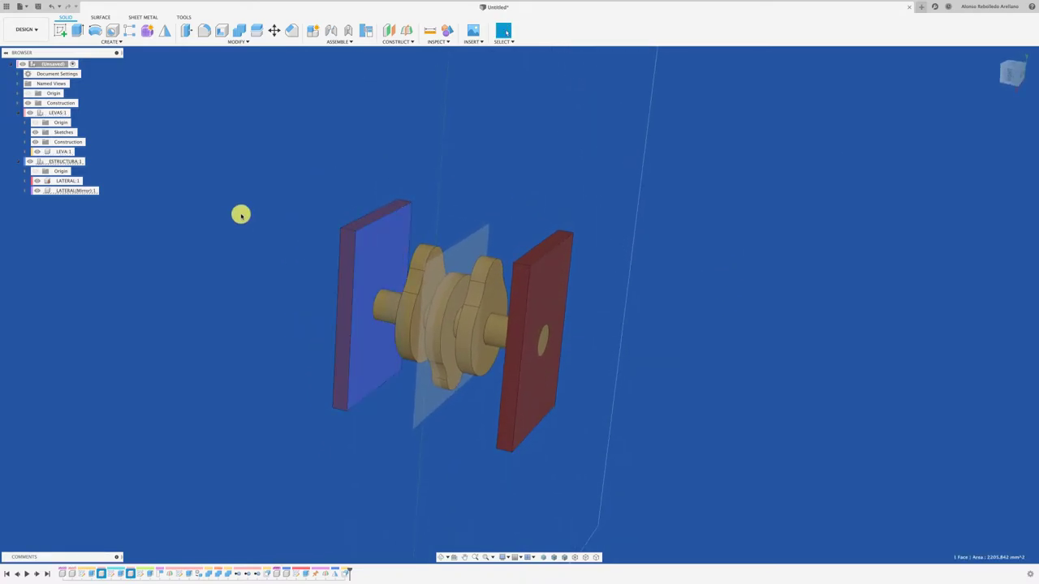
right_click(82, 192)
click(99, 199)
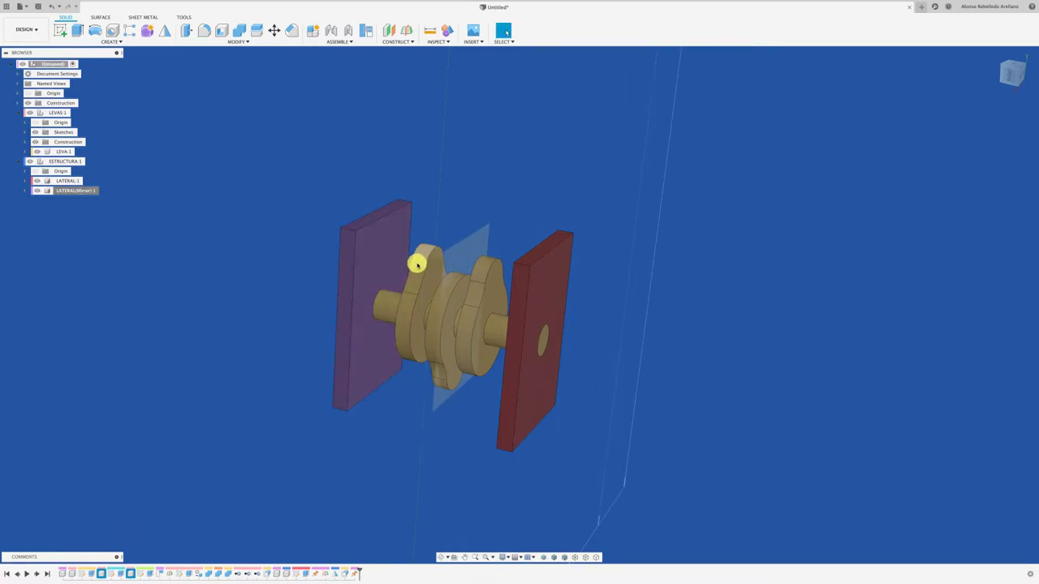
drag(416, 264, 515, 168)
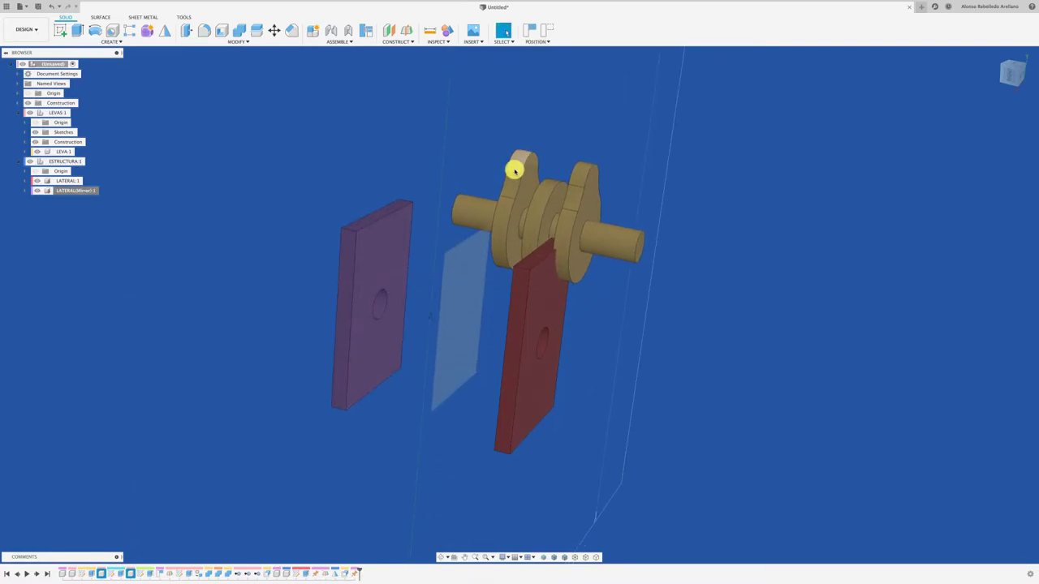
key(ctrl+z)
mouse_move(575, 170)
shift+middle_down()
mouse_move(412, 108)
mouse_move(390, 81)
shift+middle_up()
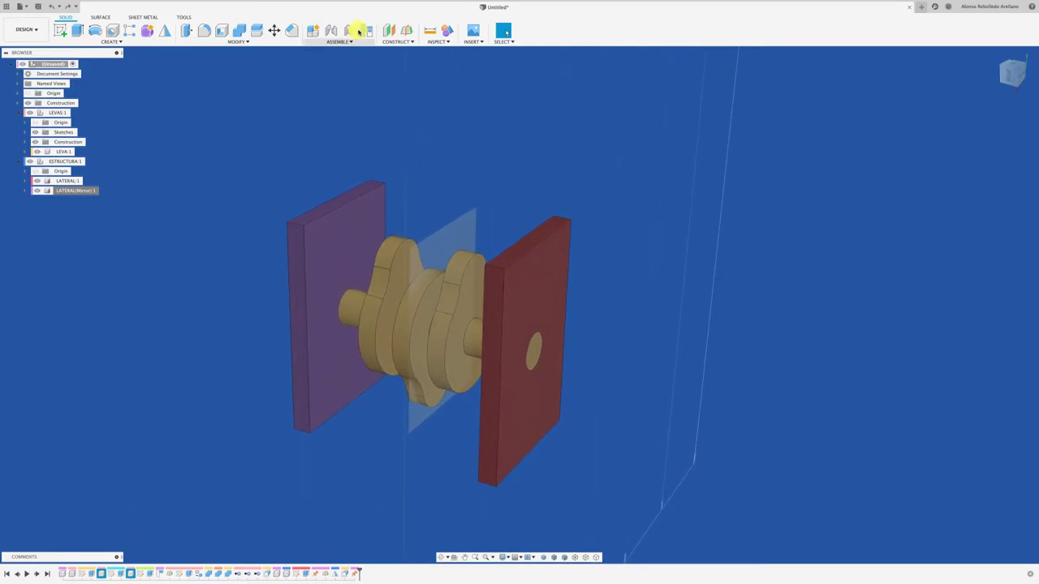
Set up a revolute As-built Joint between the red plate and cam assembly at the hole
click(352, 32)
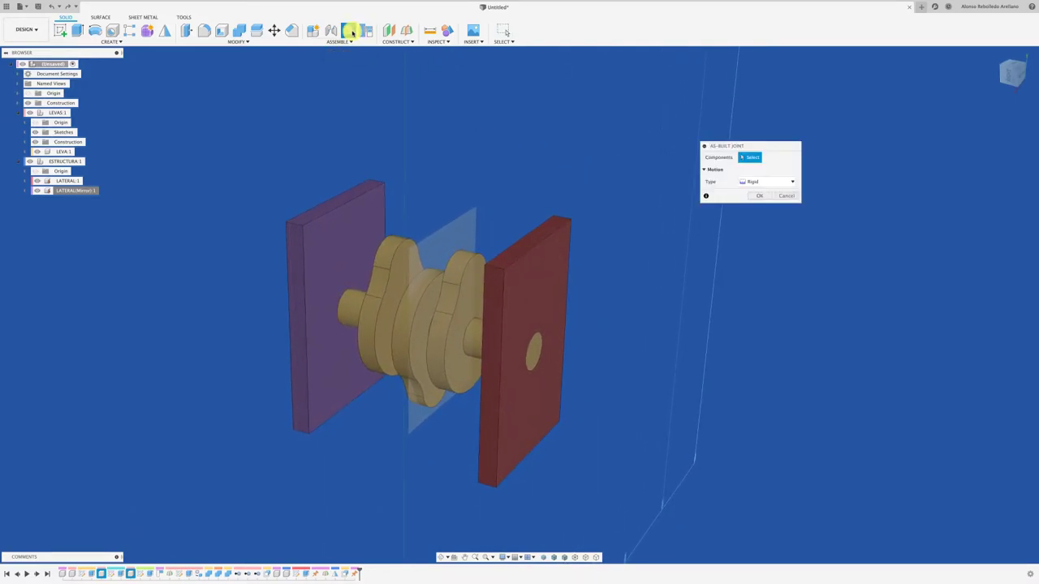
click(766, 181)
click(759, 200)
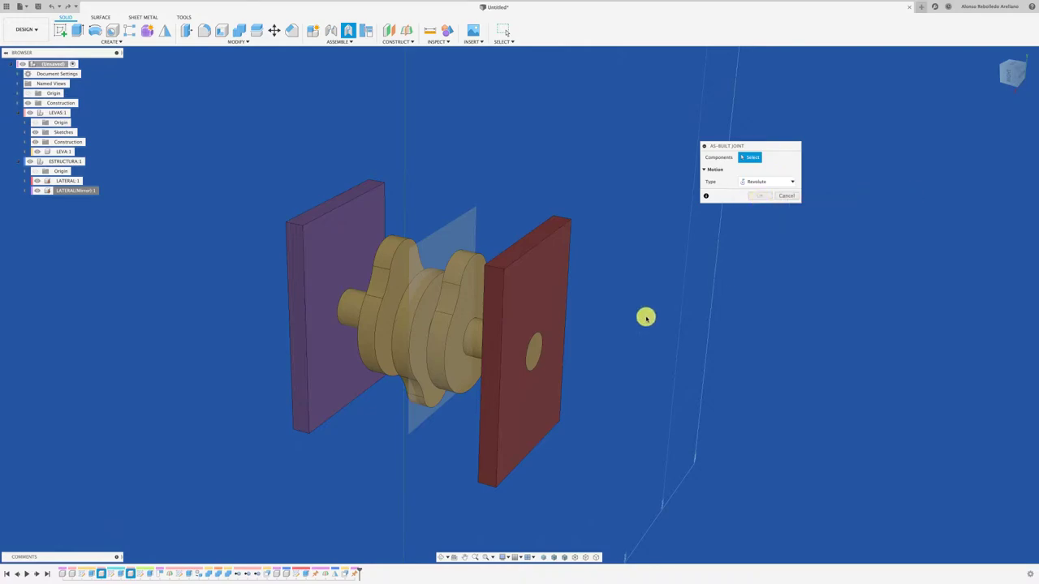
click(535, 355)
click(539, 335)
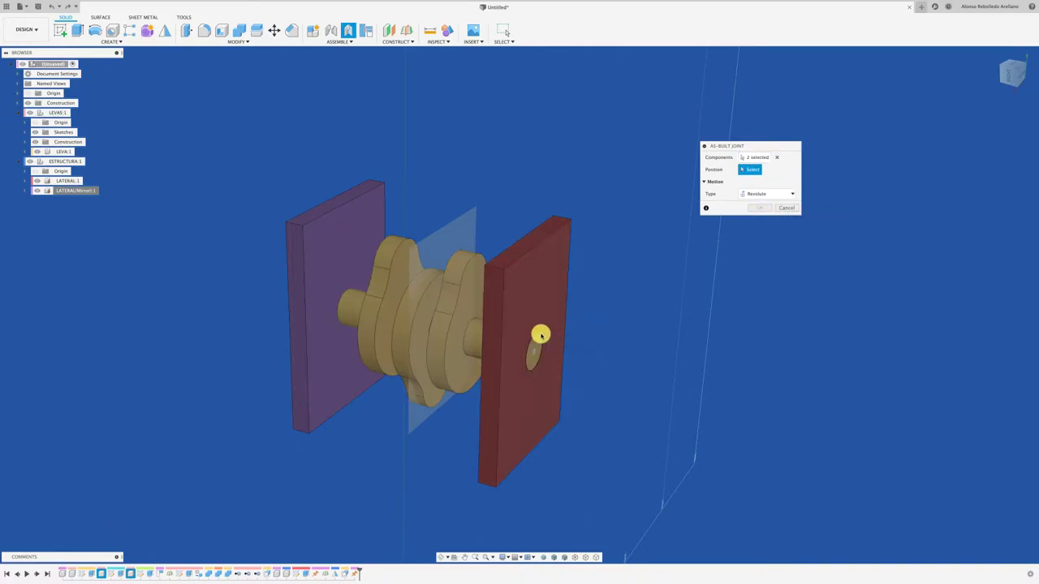
click(536, 351)
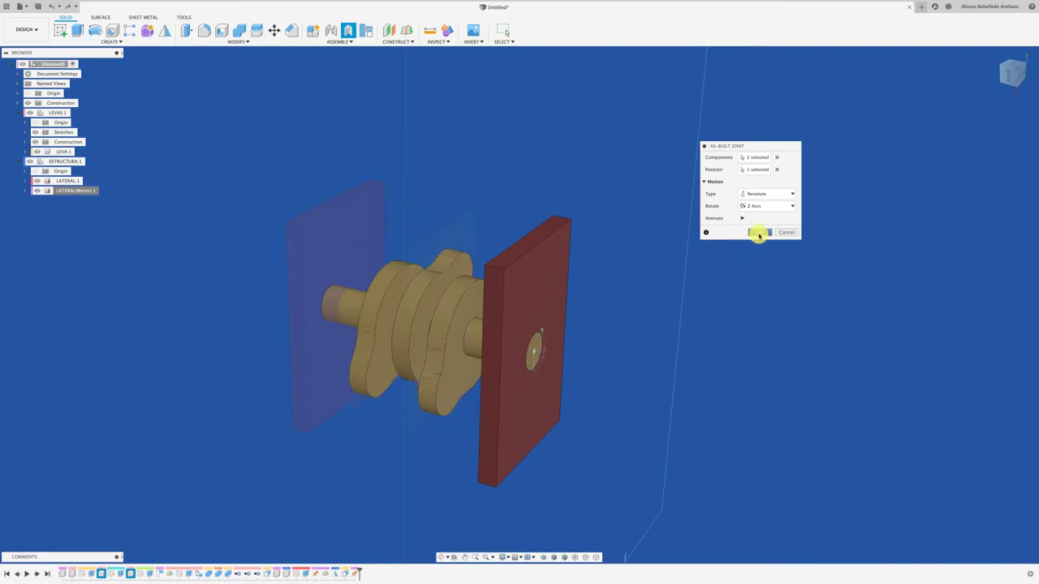
Commit the revolute joint and zoom in on the red plate's hole
key(Return)
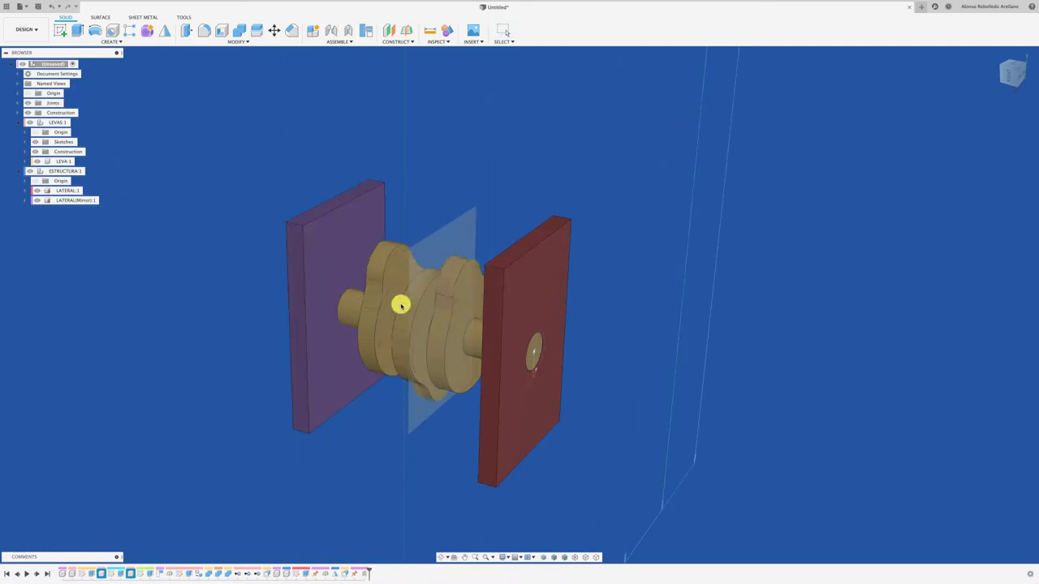
scroll(536, 385, up, 3)
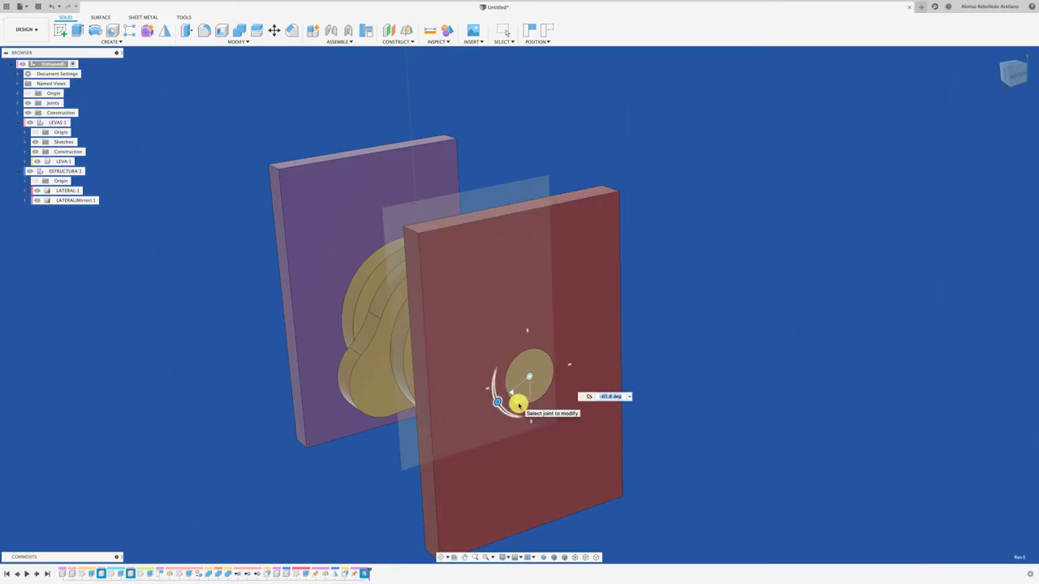
key(Escape)
key(F6)
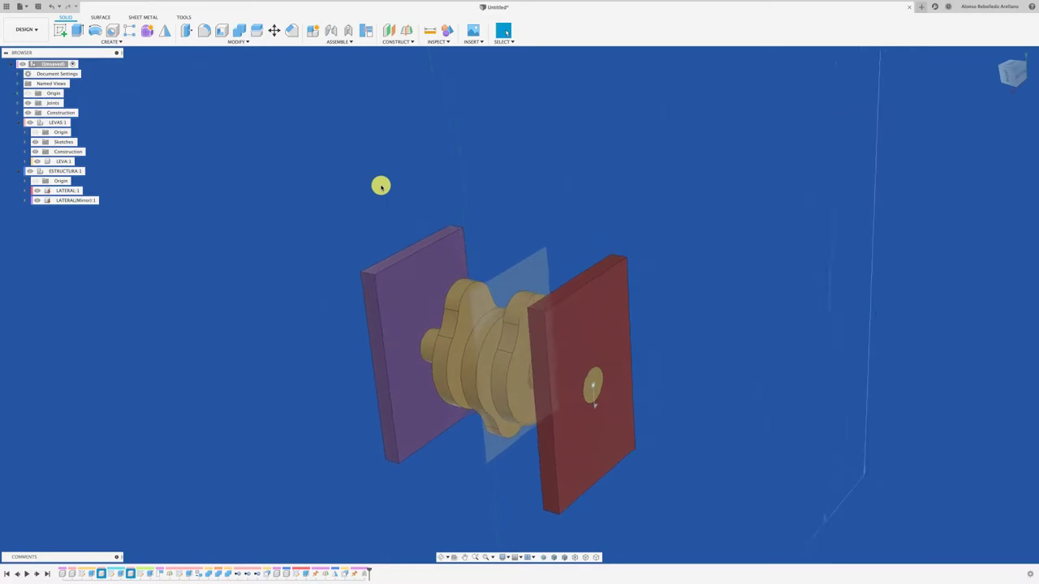
Activate ESTRUCTURA:1 and create a new component inside it
click(95, 171)
right_click(77, 172)
click(102, 186)
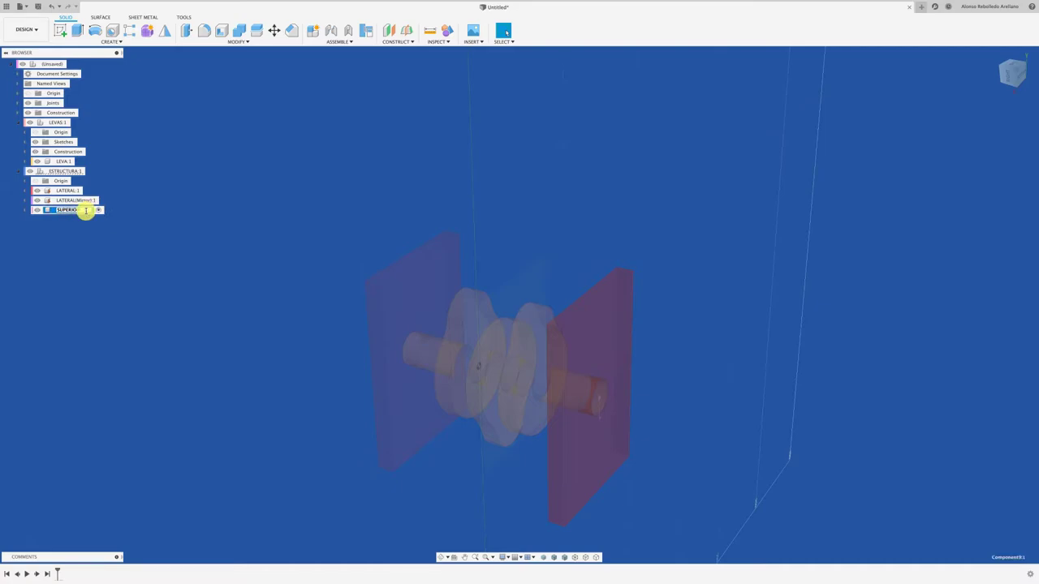
Sketch a two-point rectangle spanning the tops of both side plates
click(61, 30)
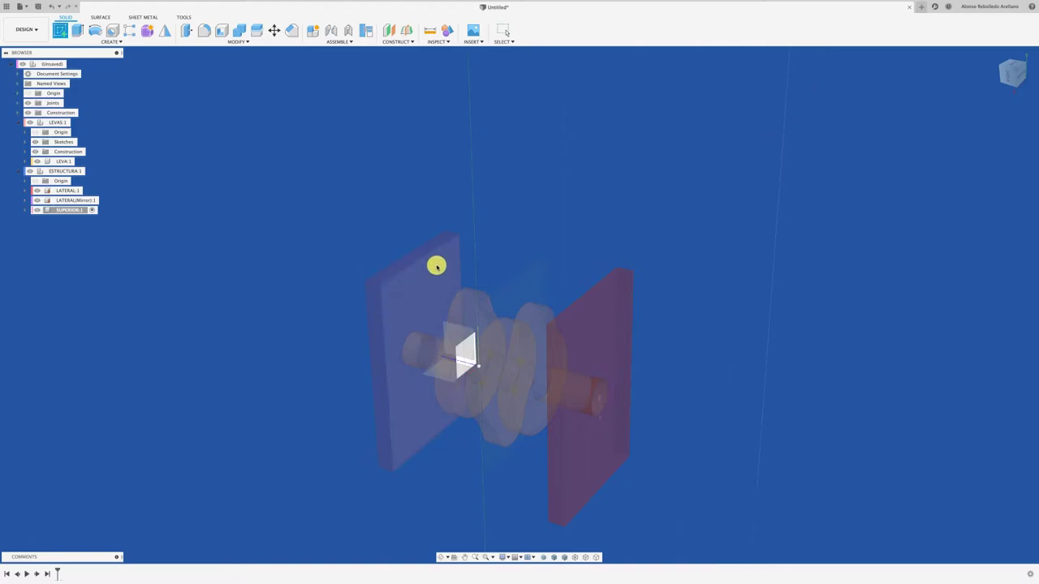
click(436, 246)
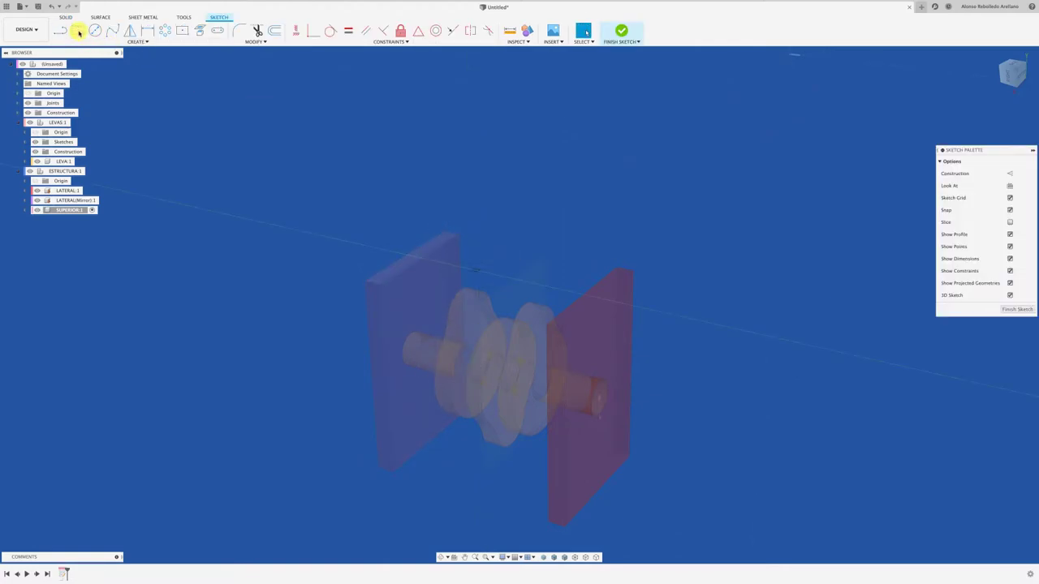
click(78, 31)
click(445, 231)
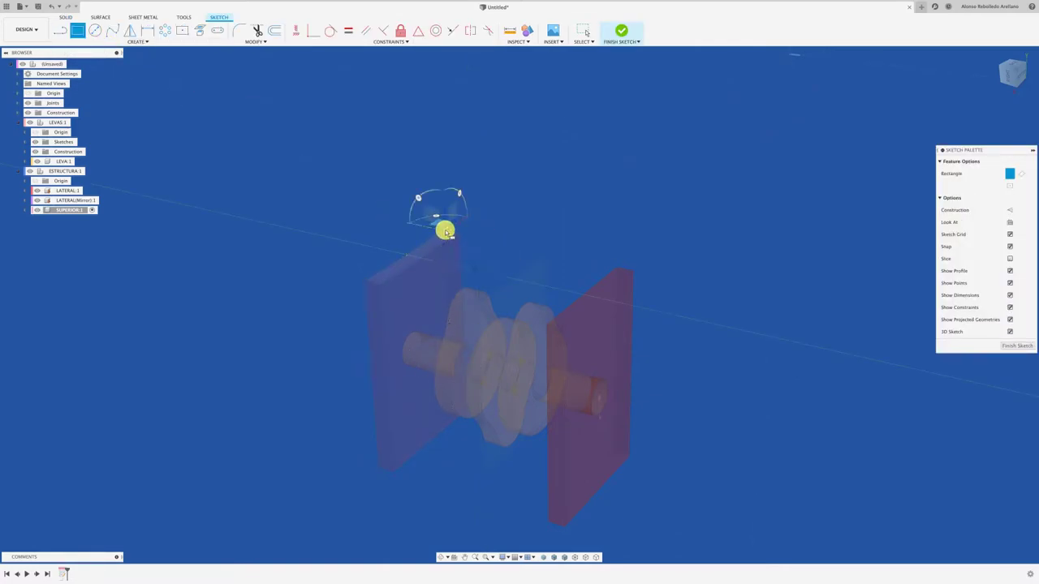
click(567, 330)
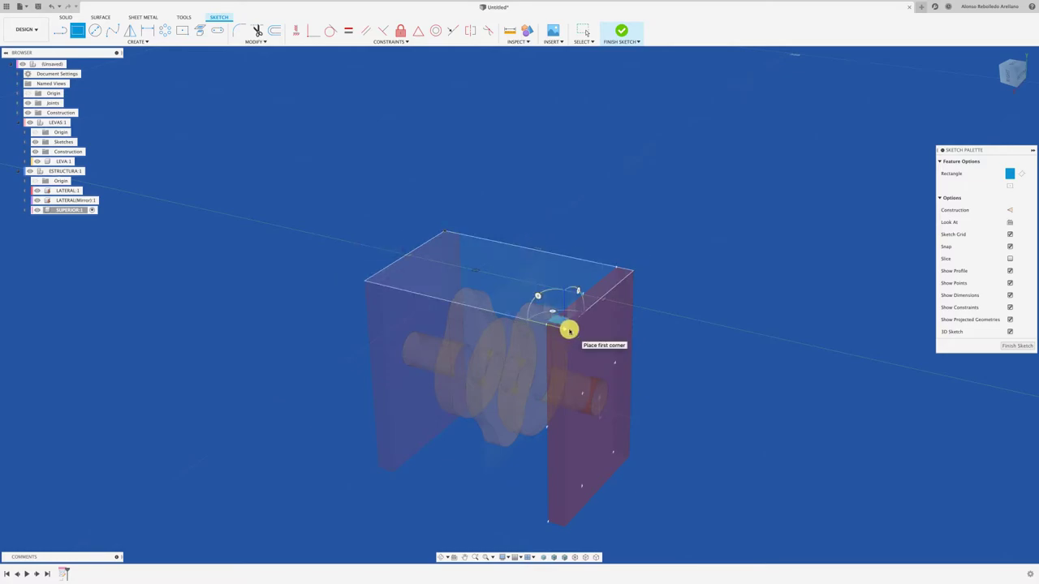
Extrude the rectangle 5 mm to form the top plate
key(e)
click(471, 269)
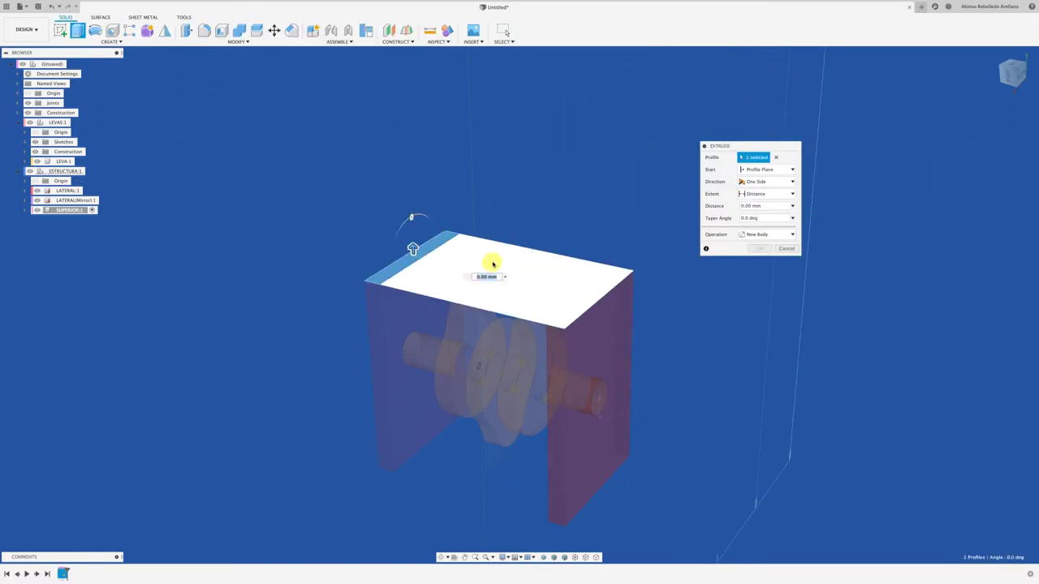
drag(413, 246, 411, 229)
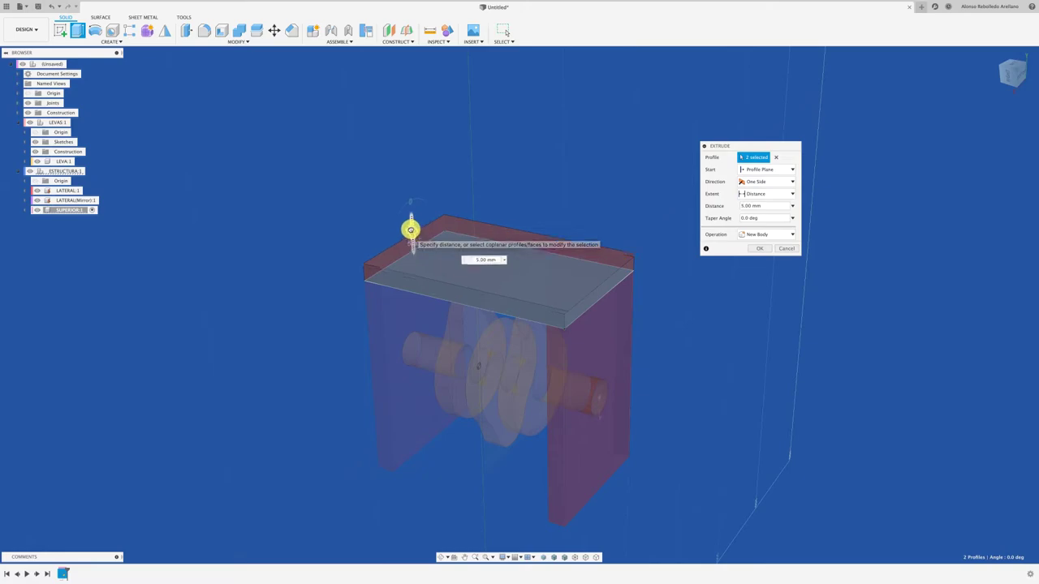
click(759, 248)
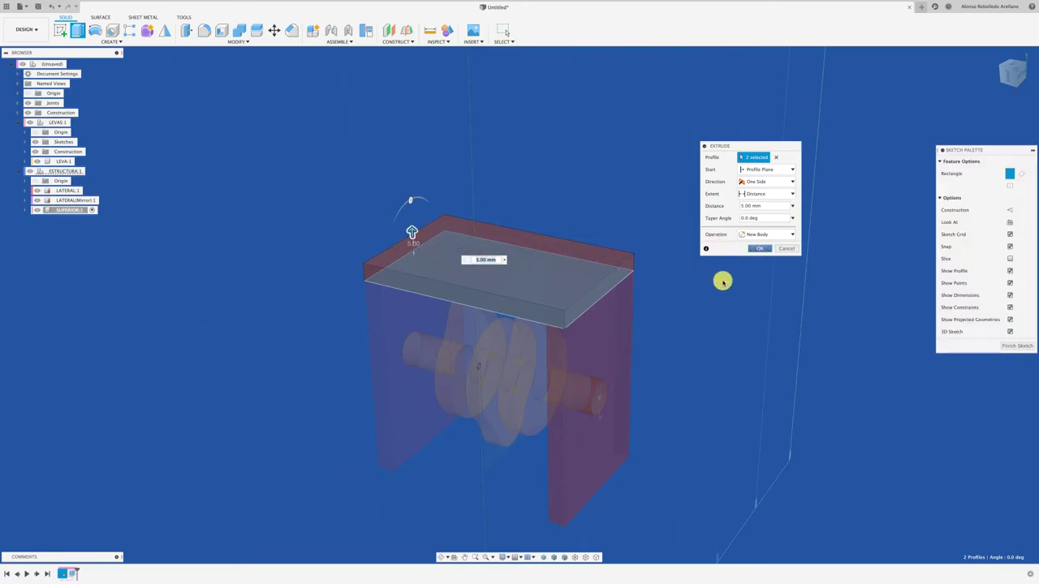
Rigidly join the top plate to the red side plate, then spin the cams to test
double_click(67, 65)
click(191, 124)
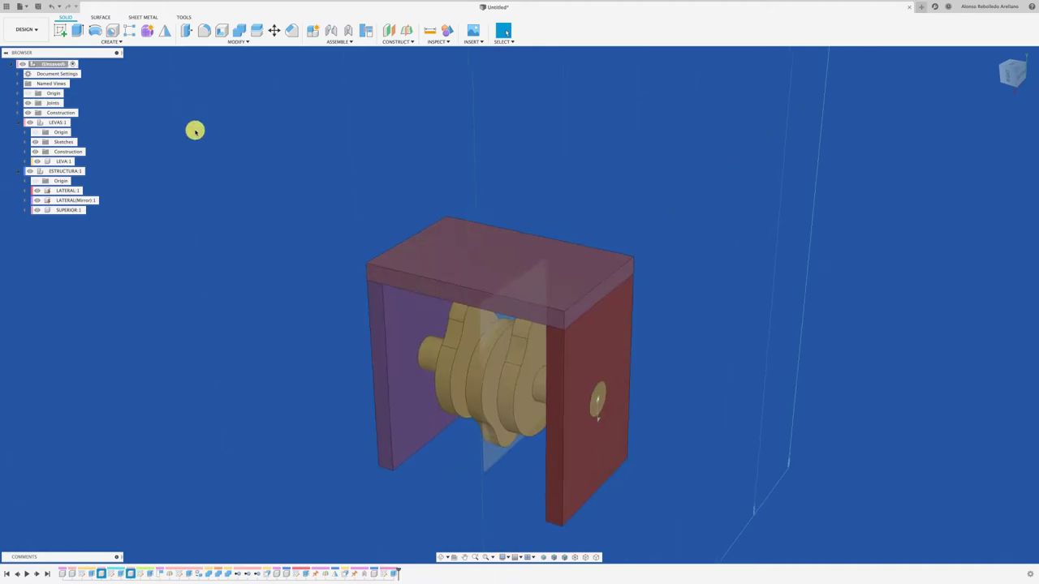
click(347, 31)
click(503, 202)
click(547, 251)
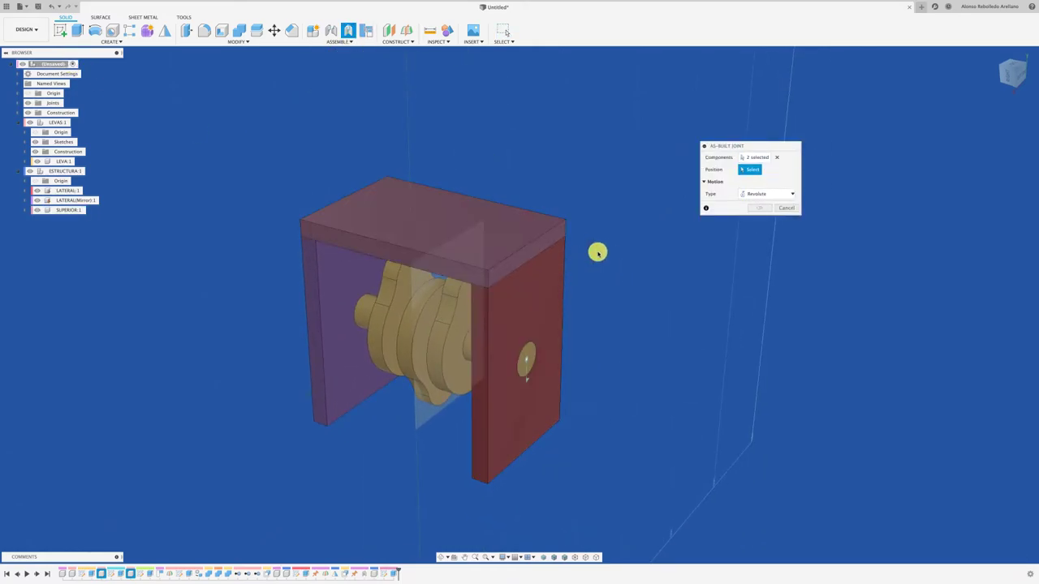
click(743, 195)
click(747, 204)
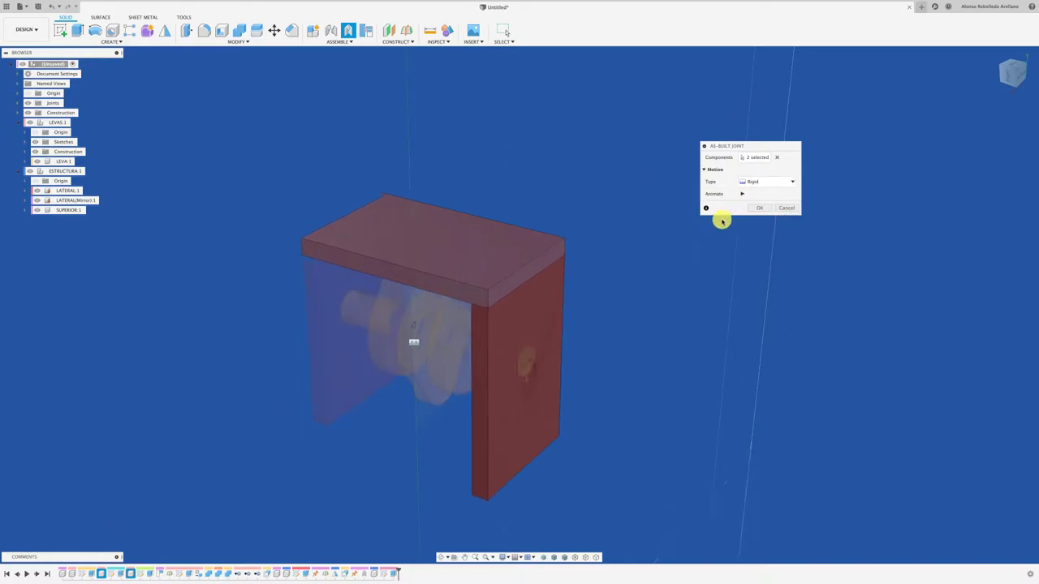
click(759, 209)
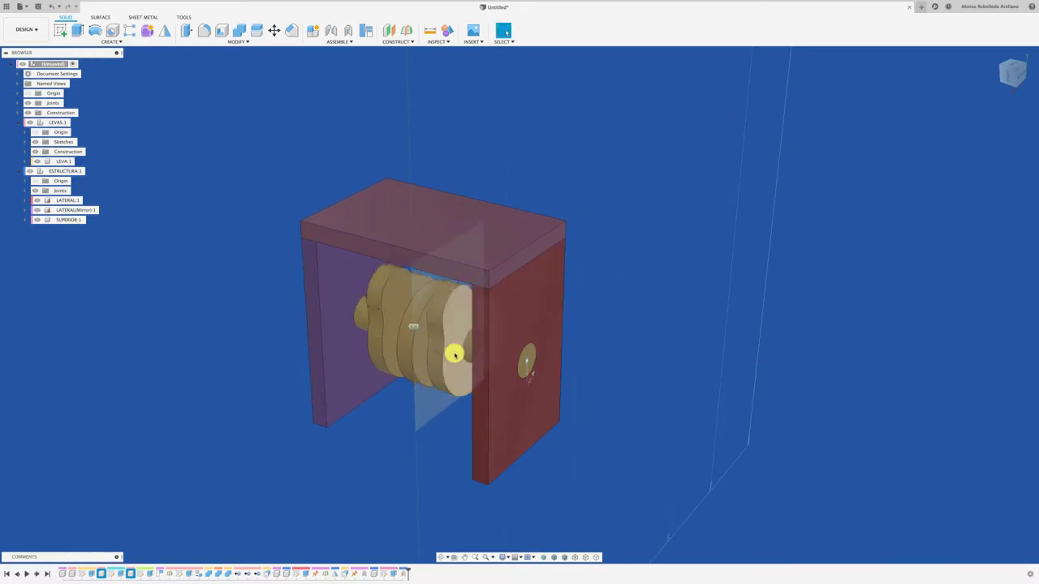
drag(455, 355, 612, 331)
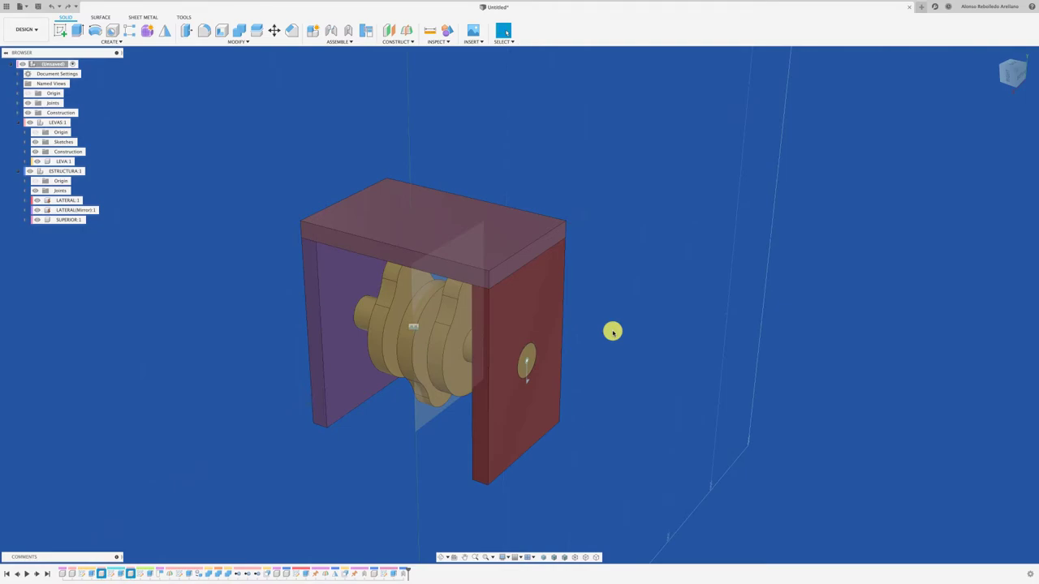
shift+middle_drag(612, 331, 503, 265)
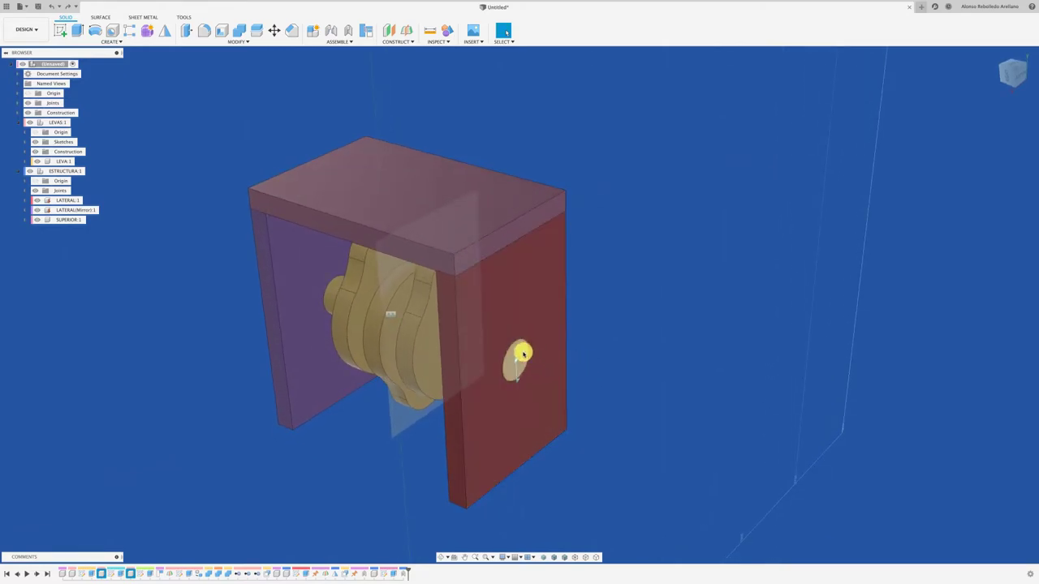
Press Pull the shaft end face out 22 mm with Q
key(q)
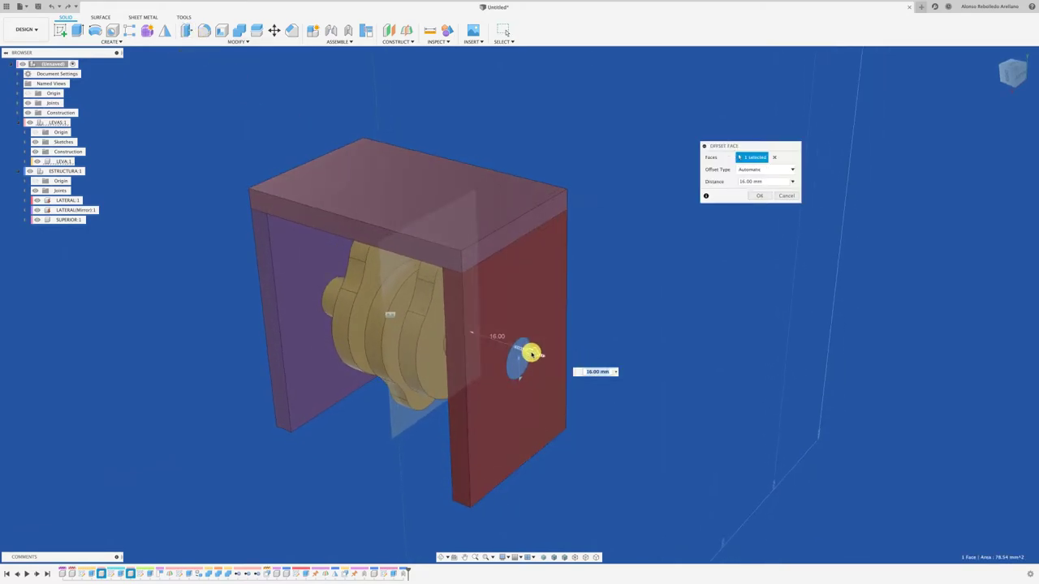
drag(535, 353, 557, 360)
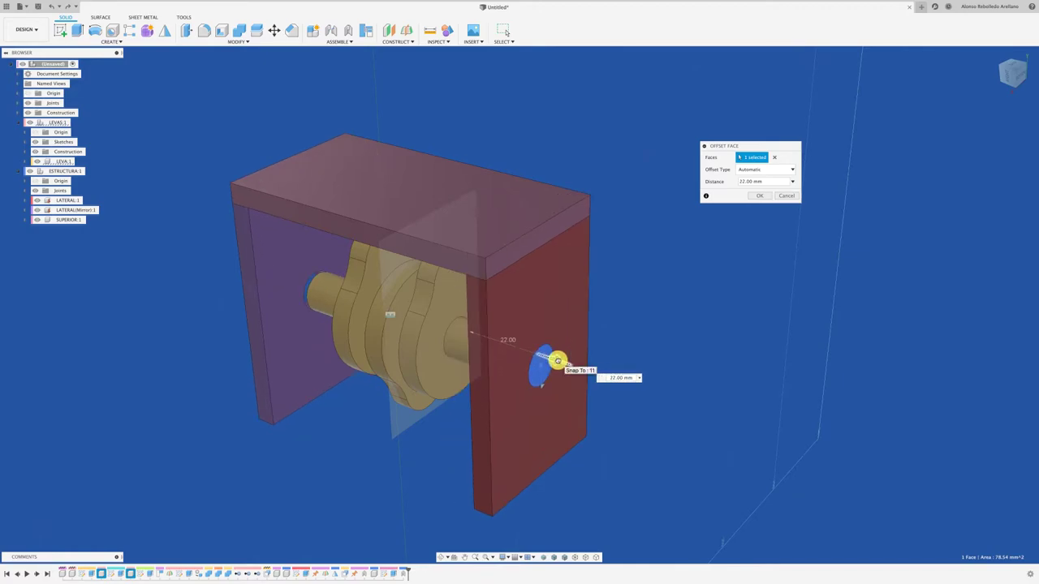
key(Return)
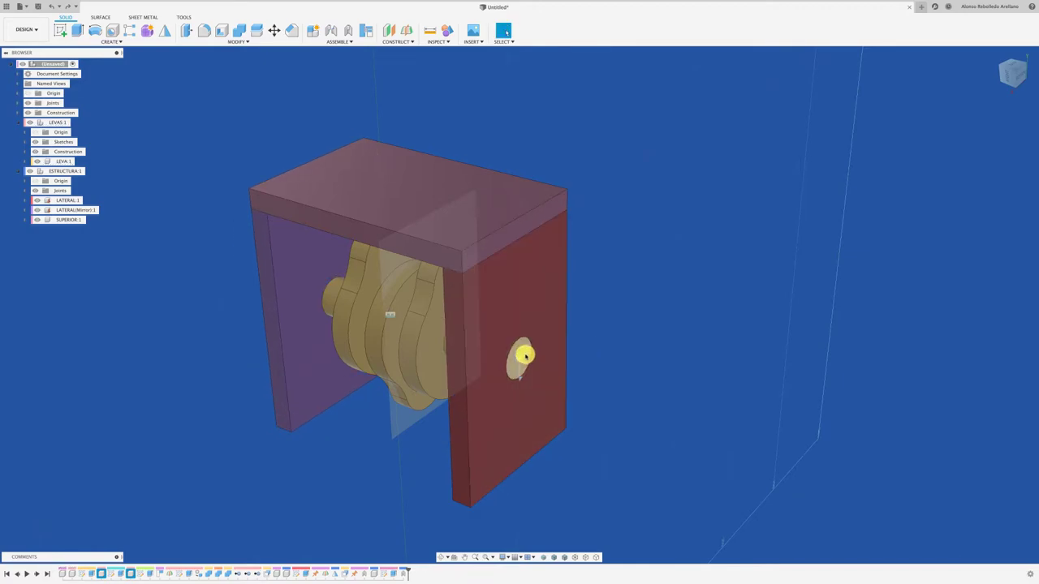
Activate LEVA:1 and try pulling the shaft end face, then cancel the offset
double_click(69, 161)
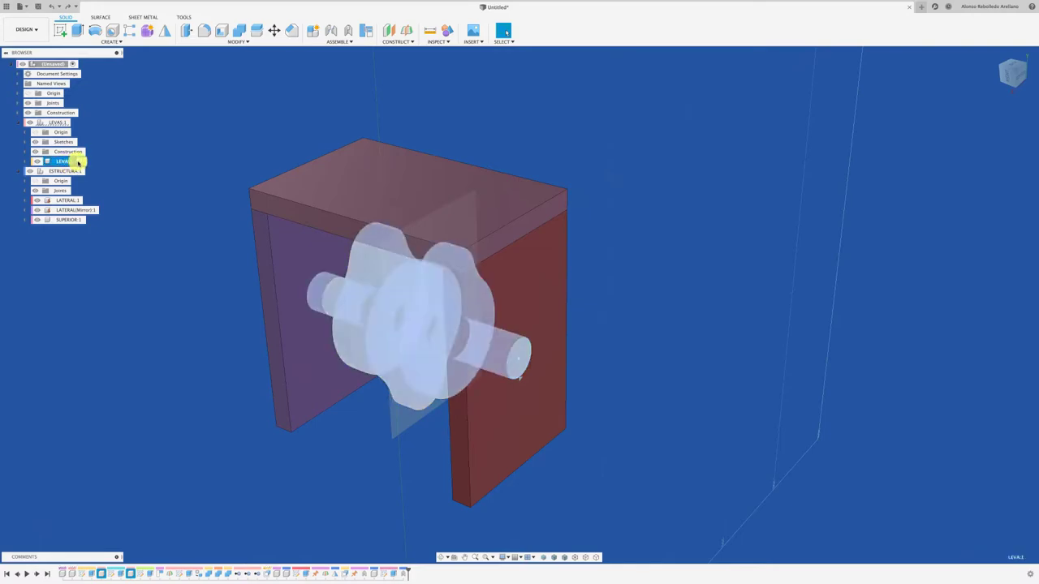
key(q)
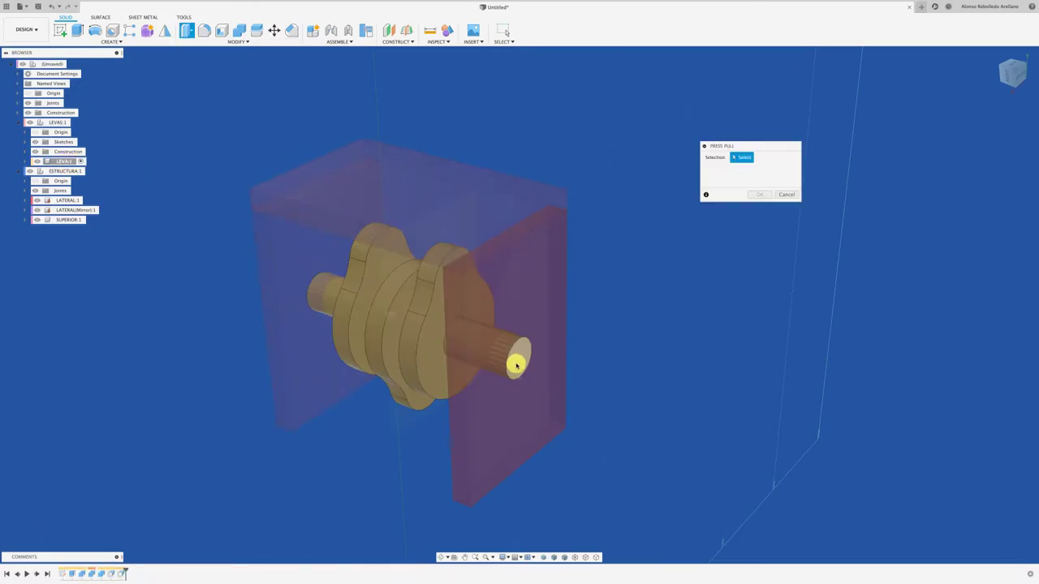
click(523, 355)
mouse_move(531, 357)
mouse_down()
mouse_move(668, 388)
mouse_move(687, 352)
mouse_up()
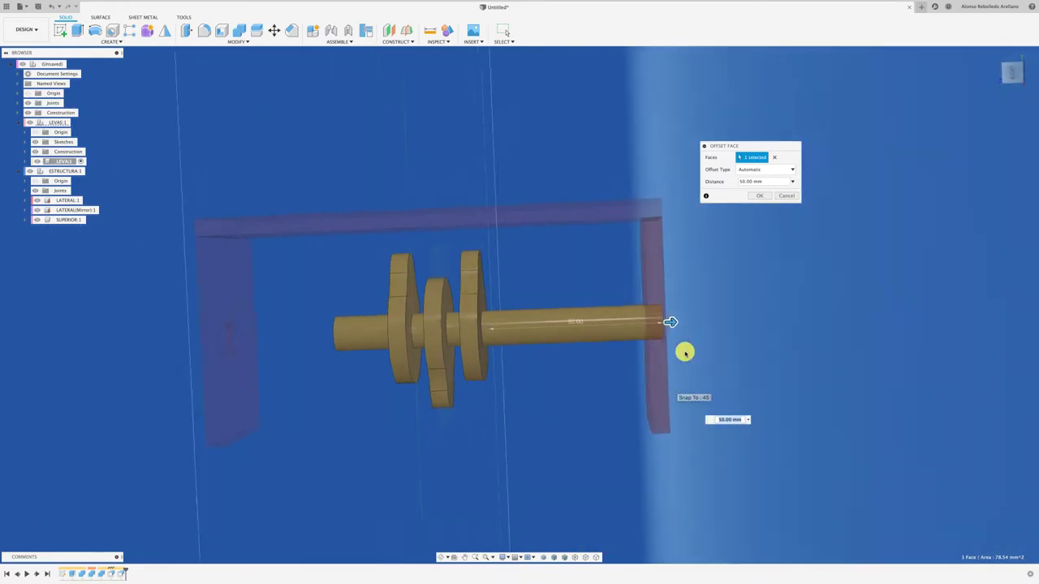
click(785, 197)
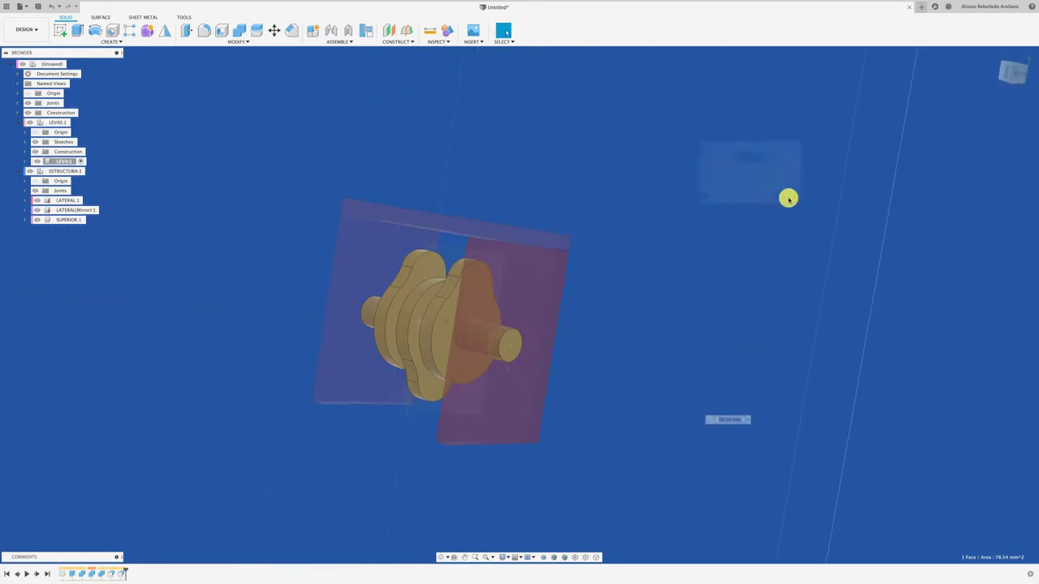
Extrude the shaft end face 14 mm as a join and reactivate the top-level assembly
click(77, 32)
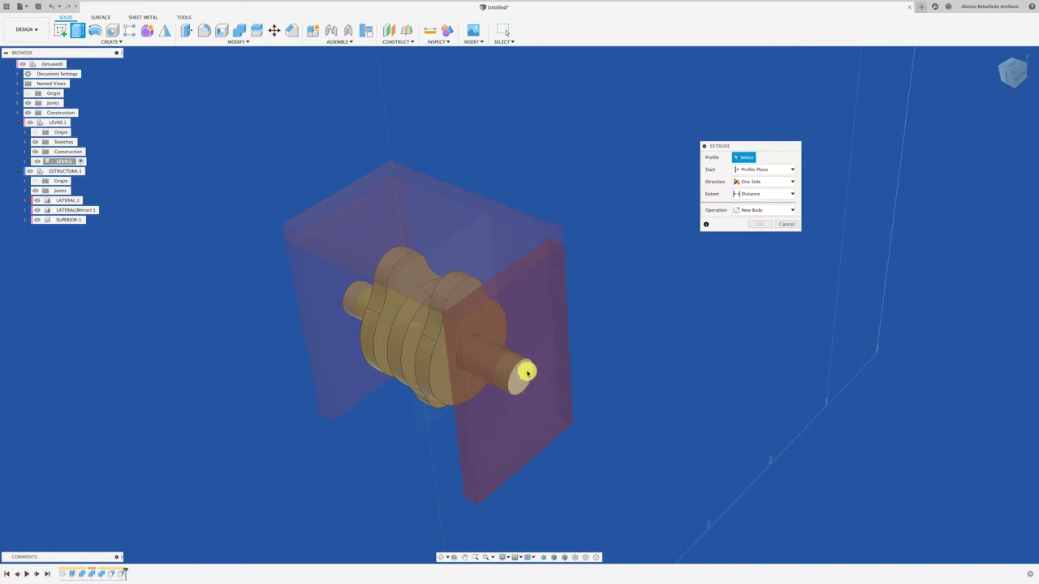
click(530, 374)
drag(533, 375, 580, 394)
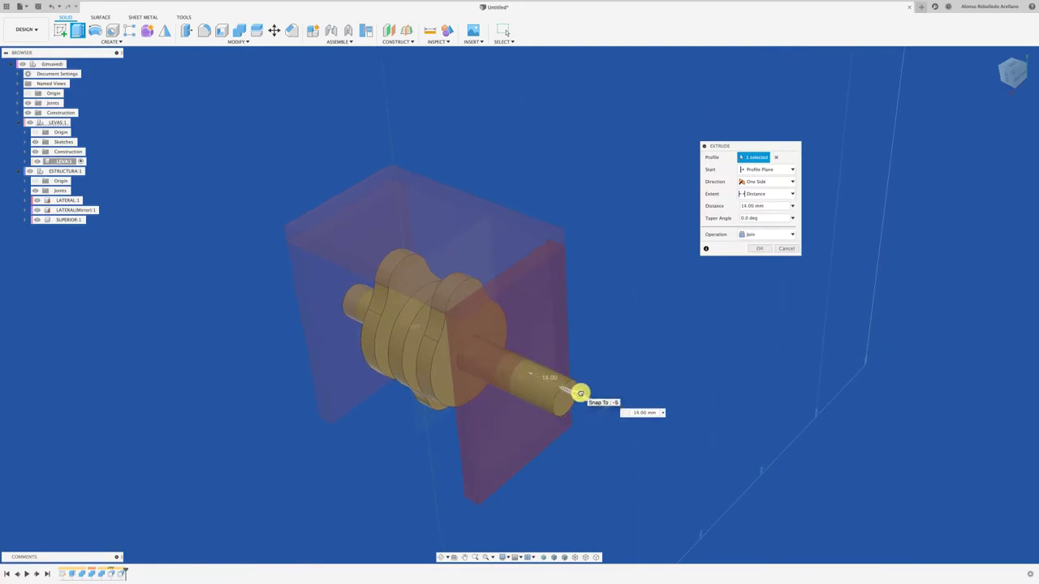
click(759, 249)
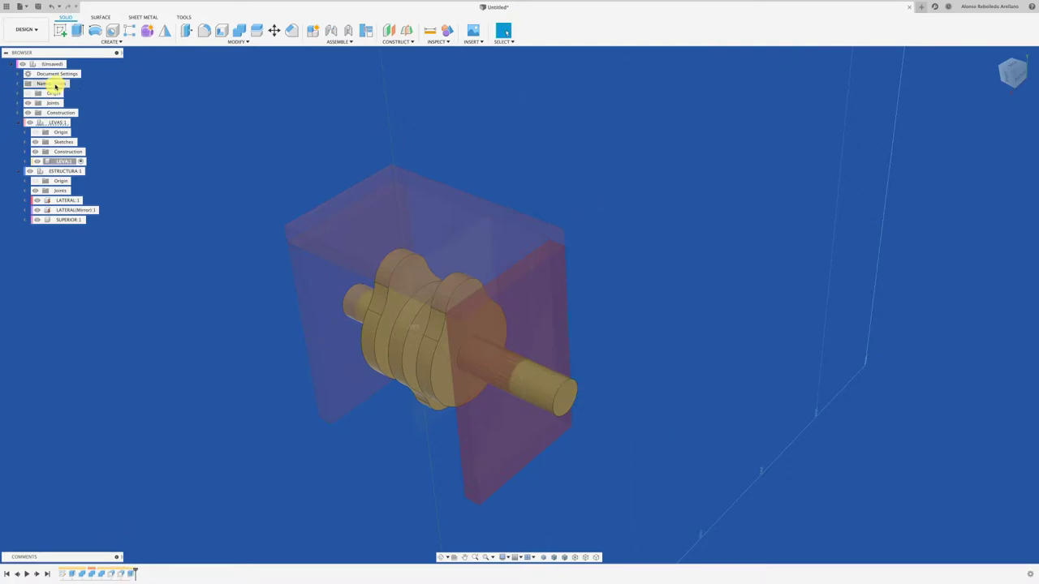
click(71, 64)
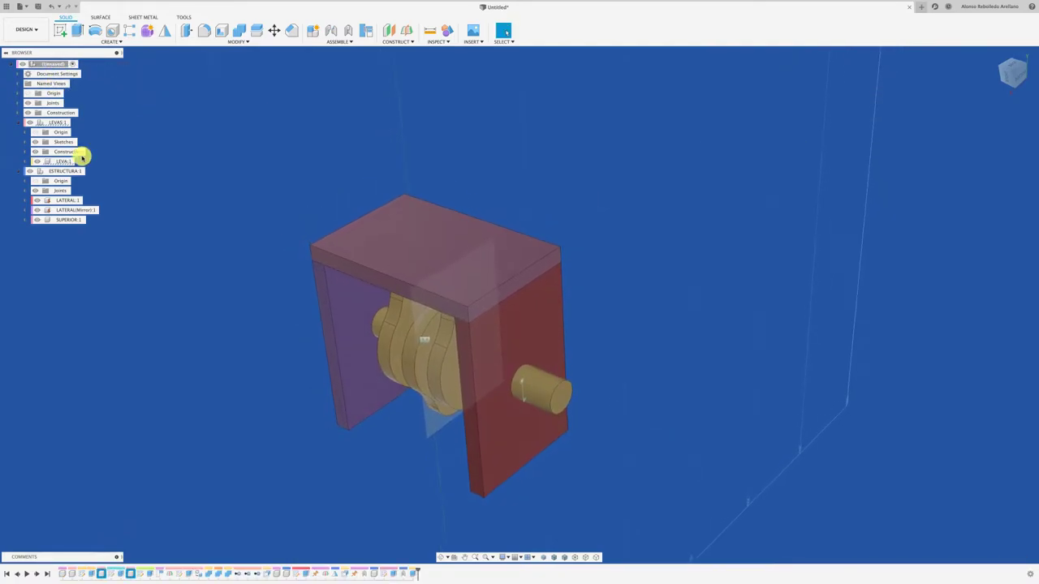
Collapse LEVAS:1 and ESTRUCTURA:1, then add a new top-level component named ENGRANAJES:1
click(22, 171)
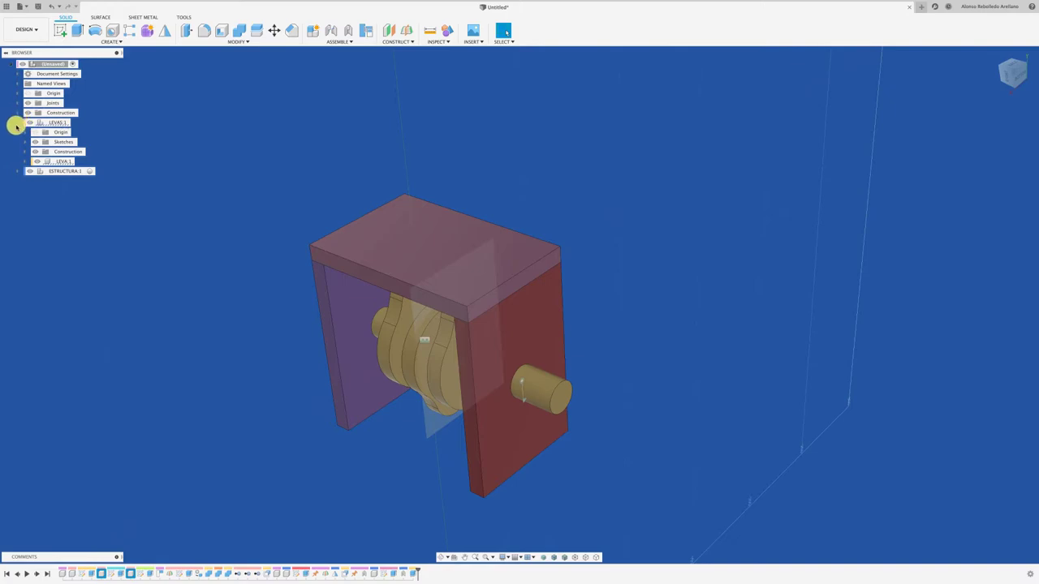
click(18, 122)
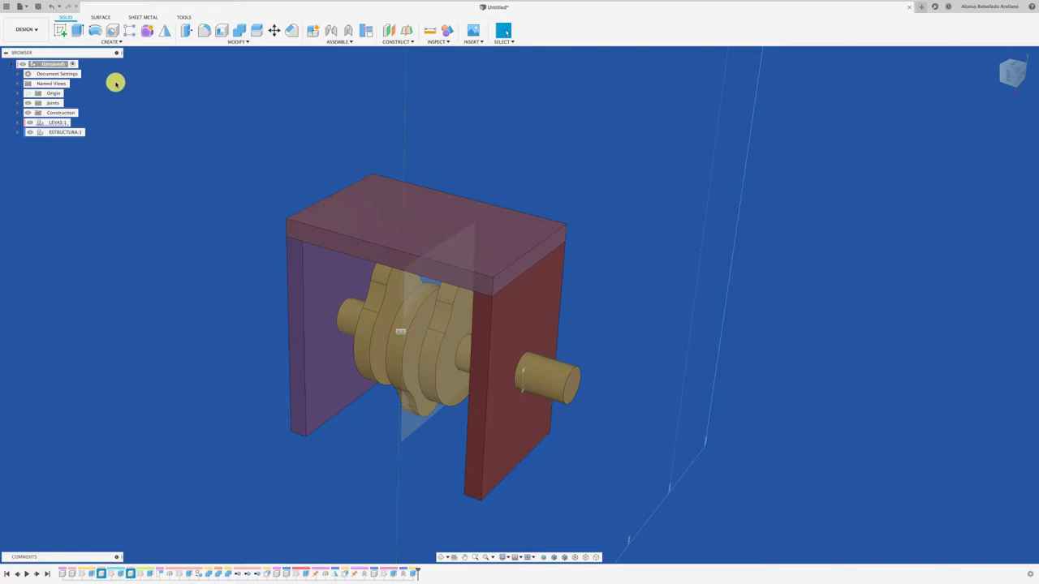
right_click(54, 64)
click(94, 96)
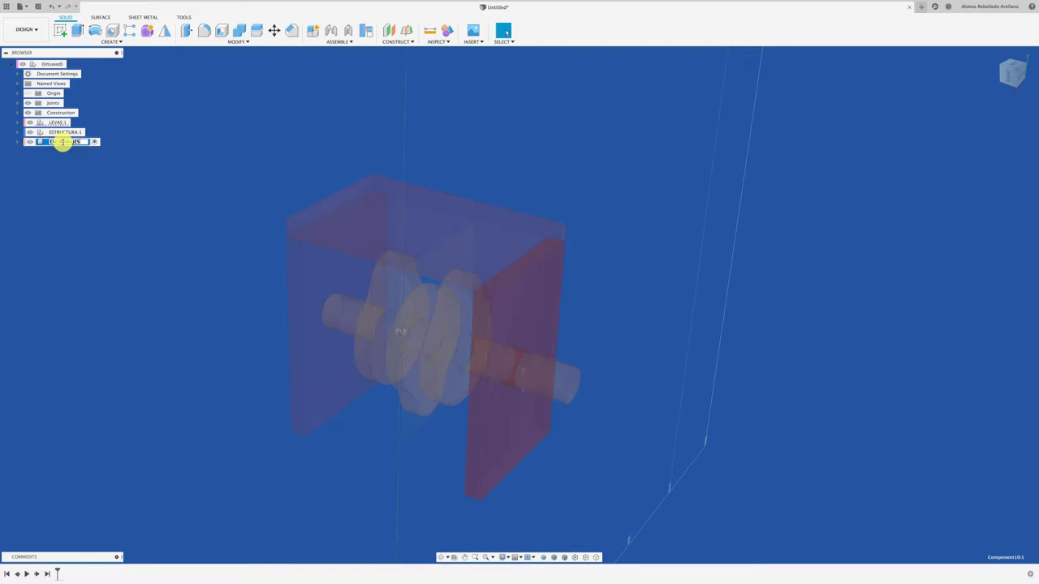
key(Return)
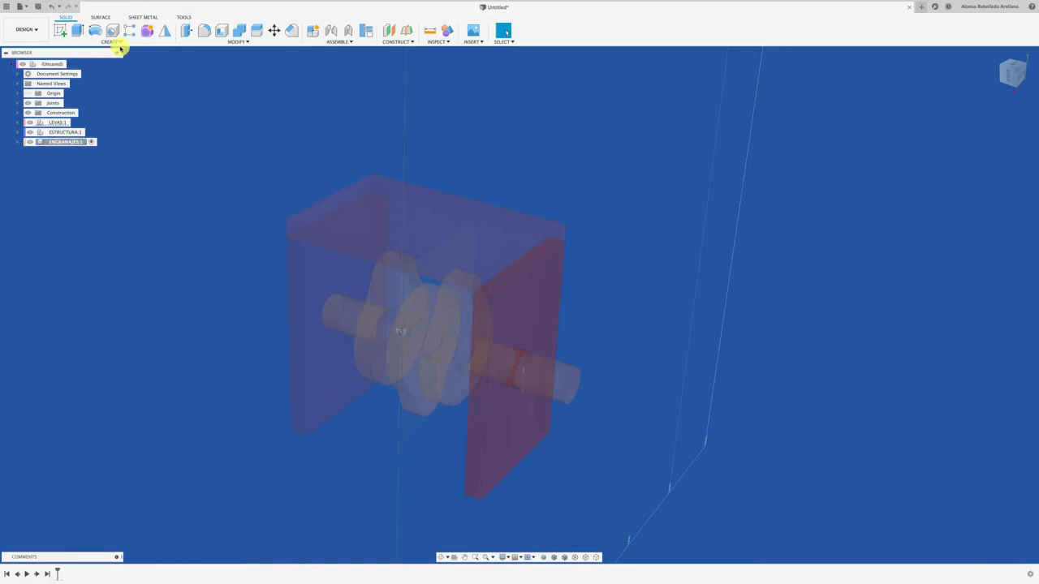
Browse the scripts list, then measure the shaft end to confirm its 10 mm diameter
click(182, 18)
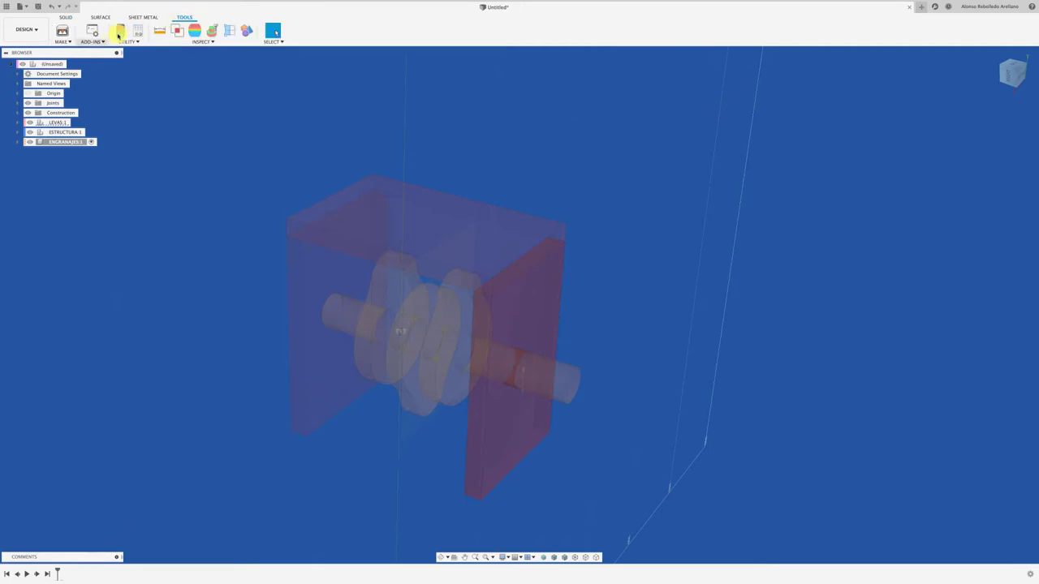
click(92, 31)
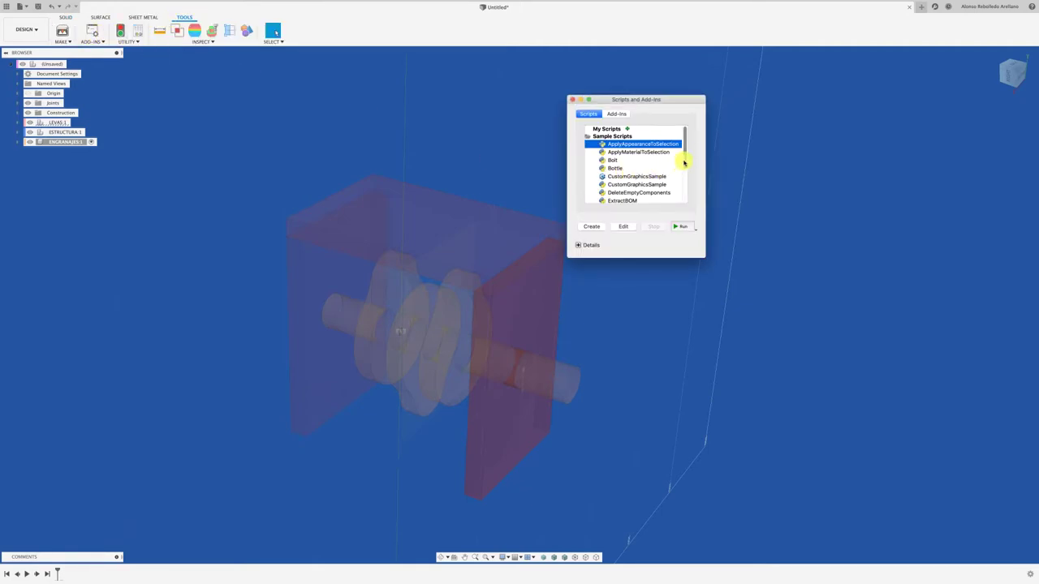
scroll(683, 166, down, 3)
scroll(684, 187, down, 2)
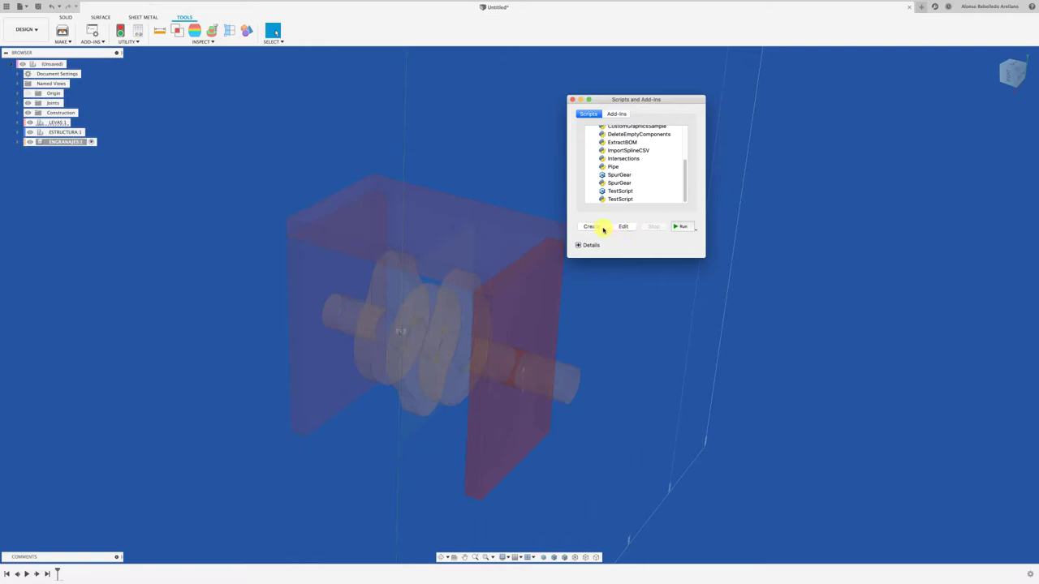
click(573, 99)
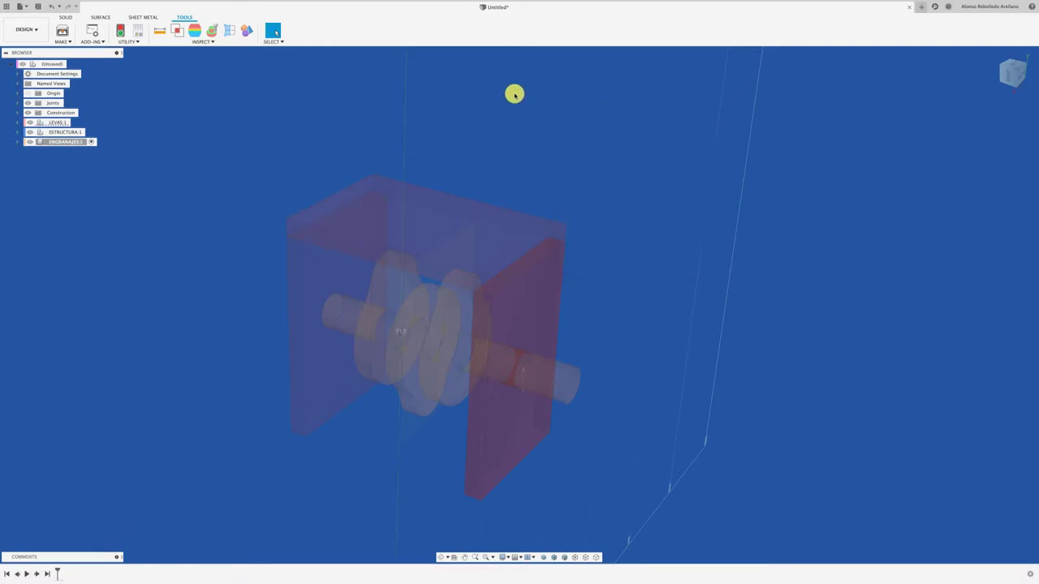
click(160, 31)
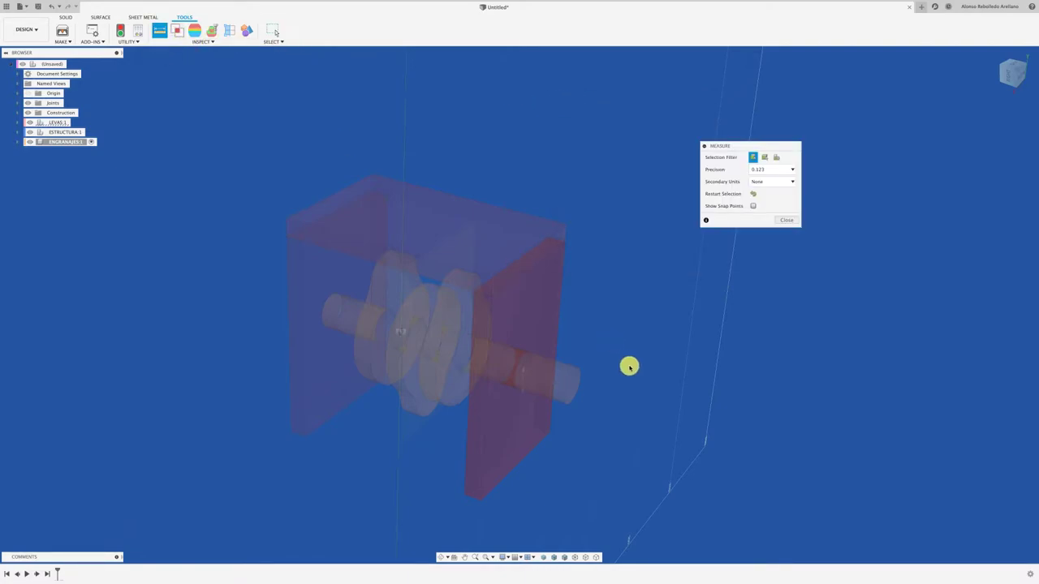
click(577, 369)
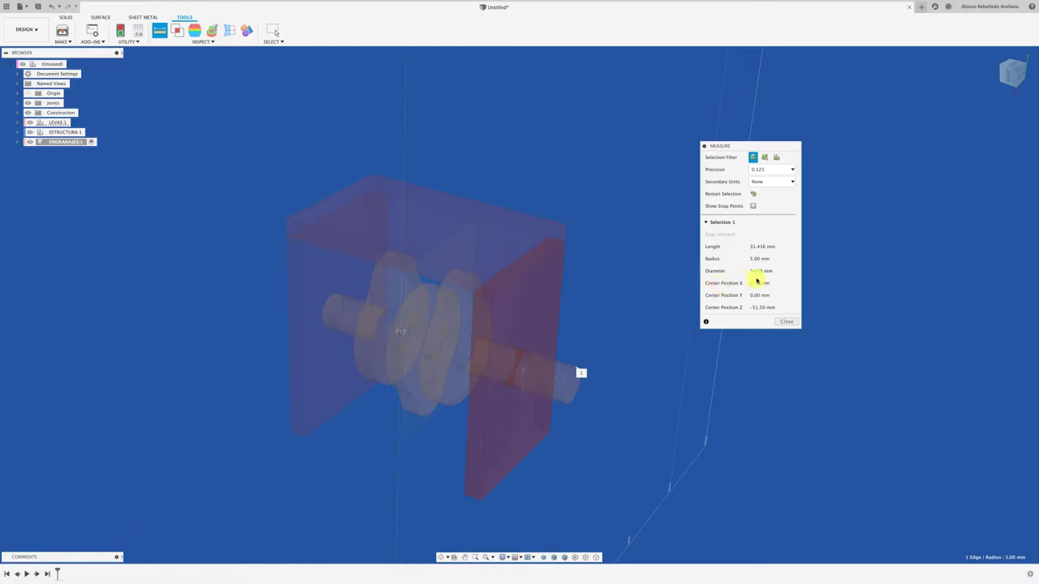
click(787, 322)
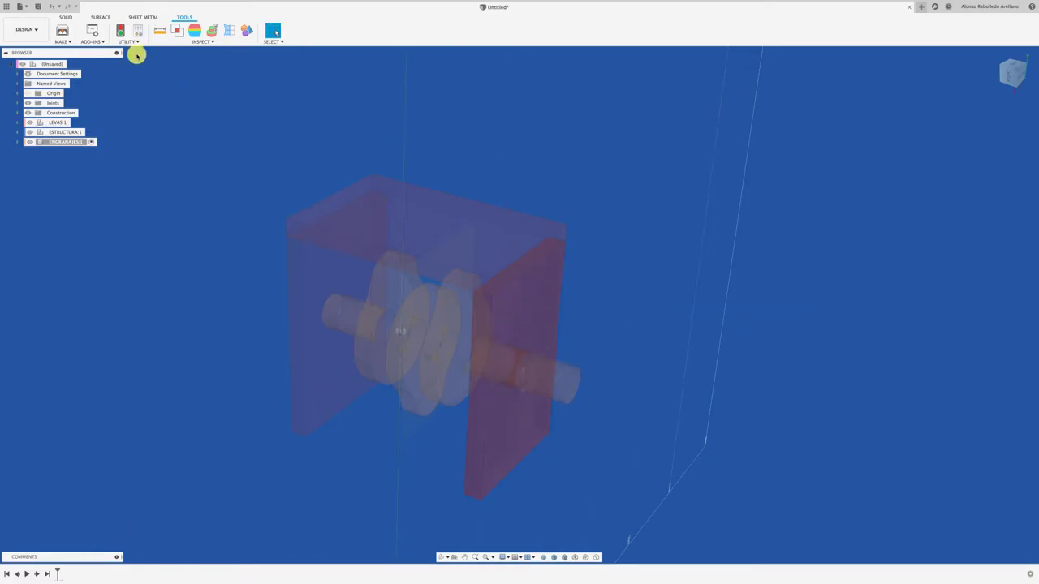
Run the SpurGear script from Scripts and Add-Ins
click(92, 30)
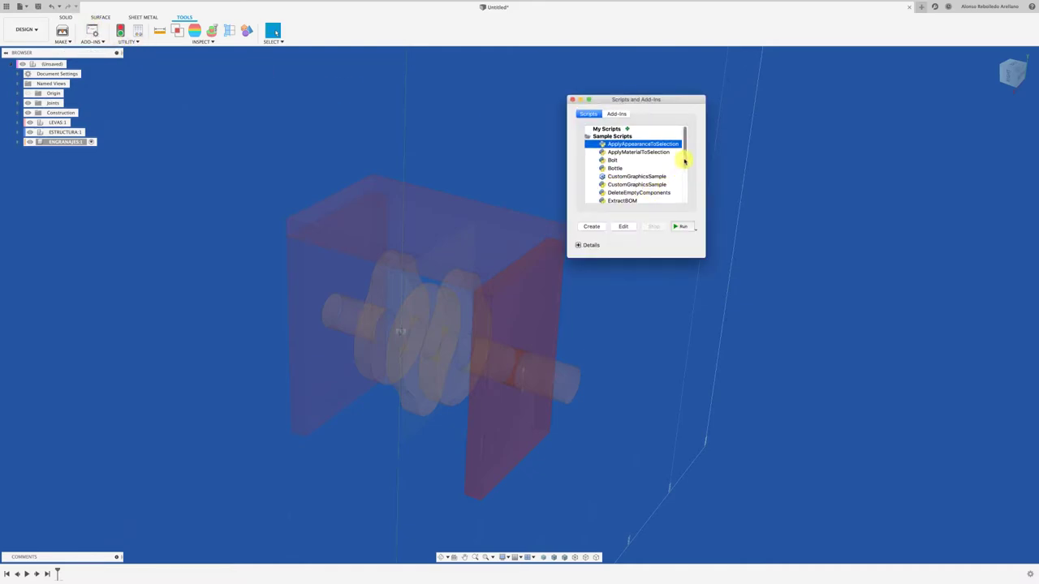
drag(684, 161, 669, 206)
click(621, 182)
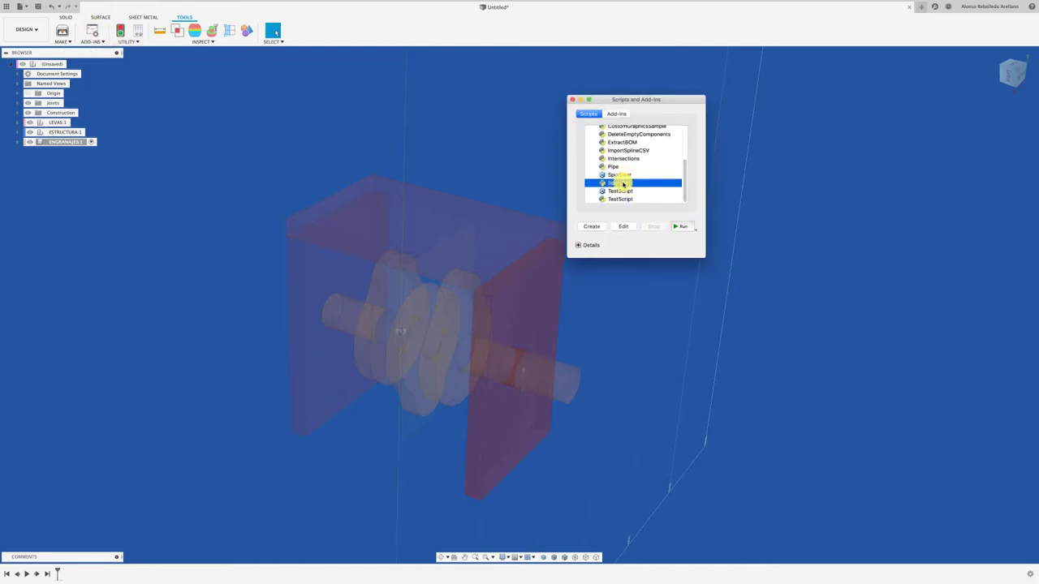
click(680, 226)
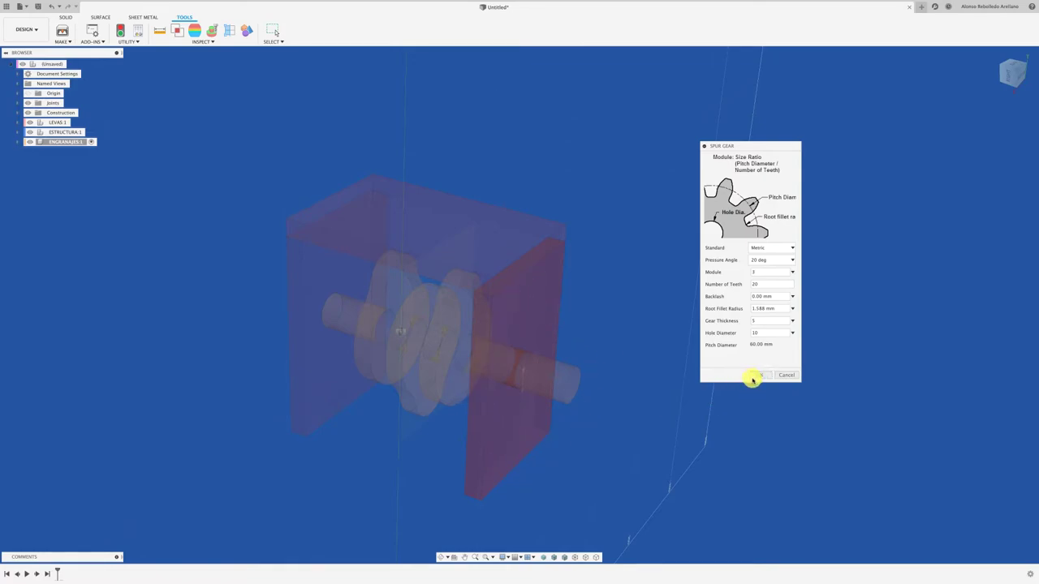
Change the spur gear module to 2 and generate the 20-tooth gear
click(766, 271)
text(2)
key(Return)
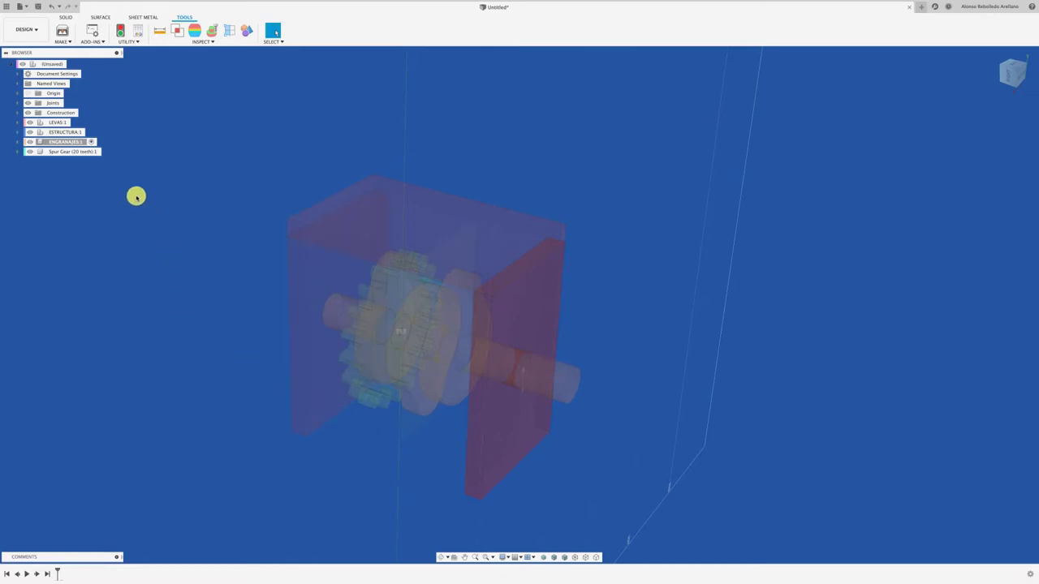
Joint the 20-tooth spur gear's centre onto the camshaft end
click(101, 151)
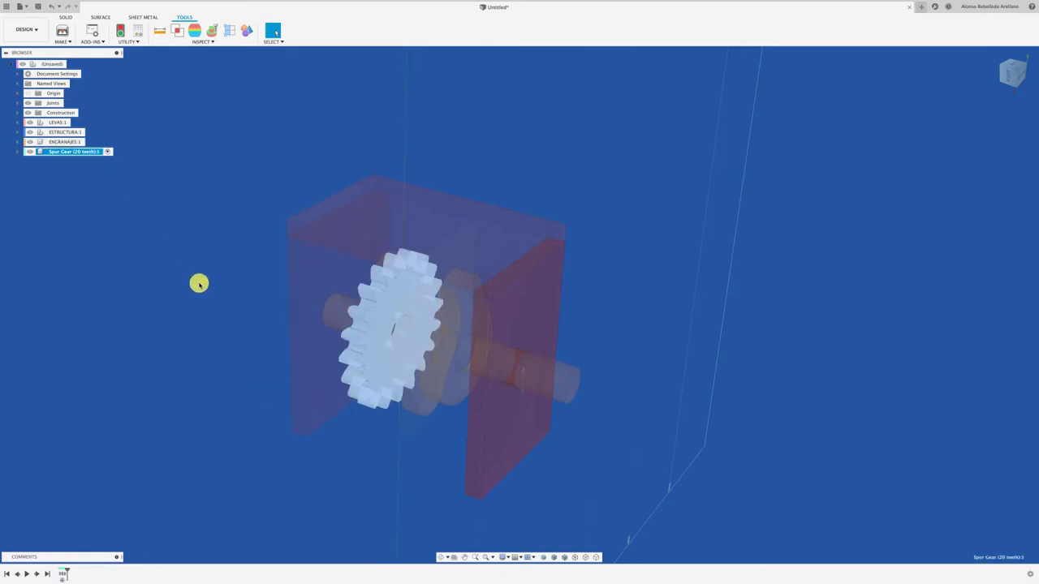
mouse_move(373, 381)
mouse_down()
mouse_move(474, 414)
mouse_move(674, 420)
mouse_up()
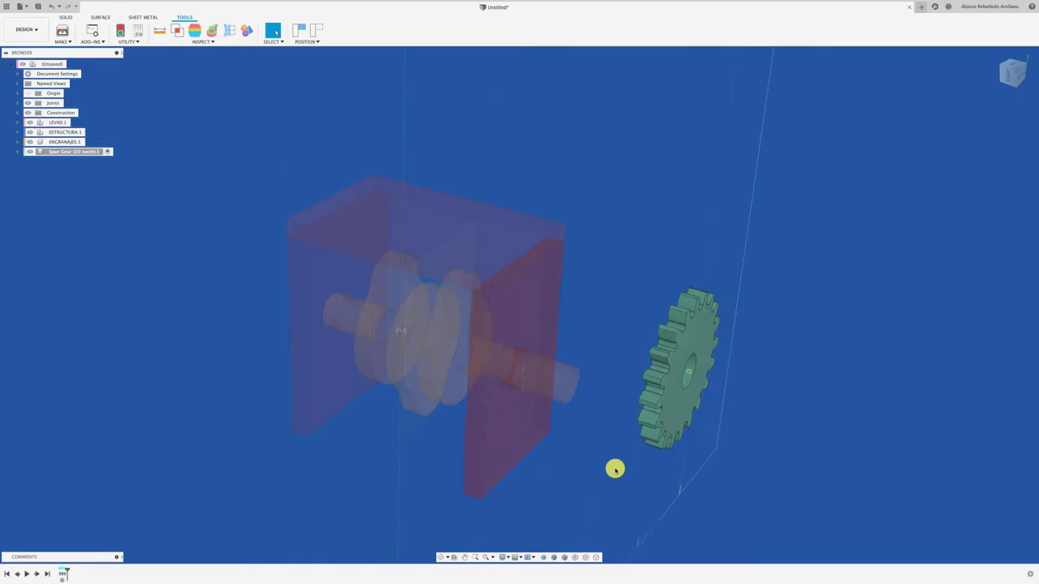
key(j)
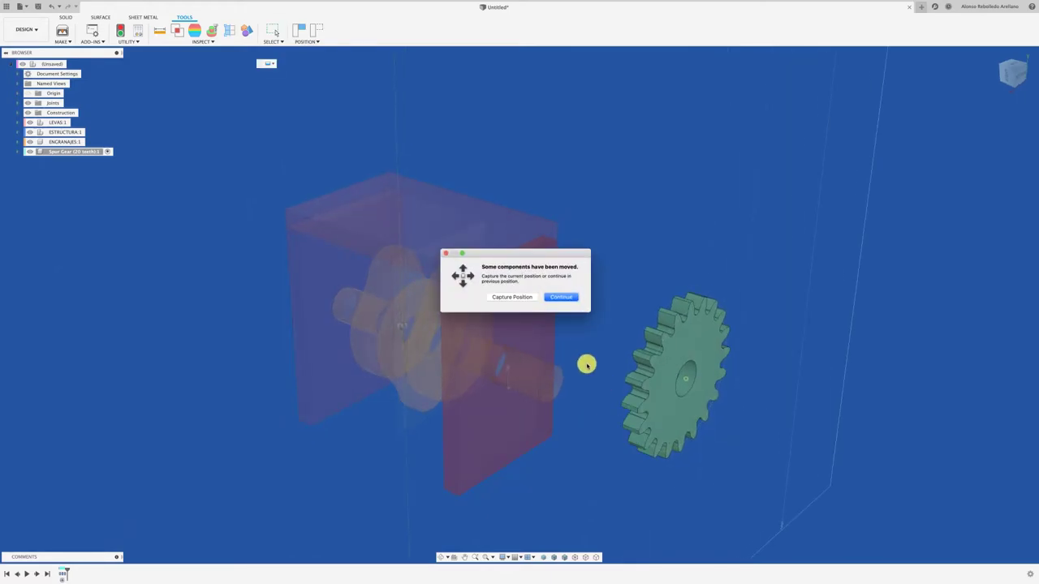
click(512, 297)
click(686, 380)
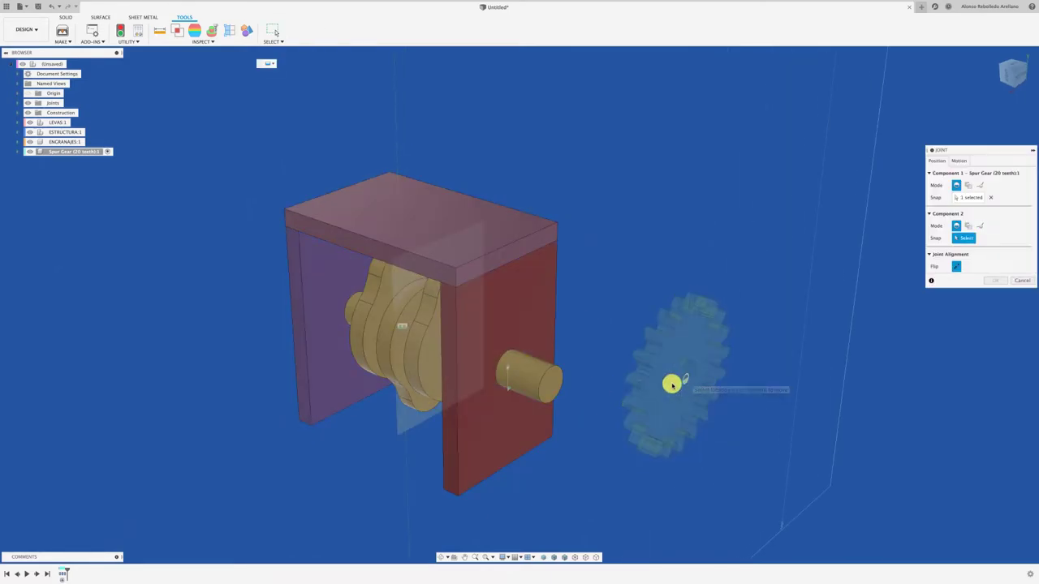
click(550, 382)
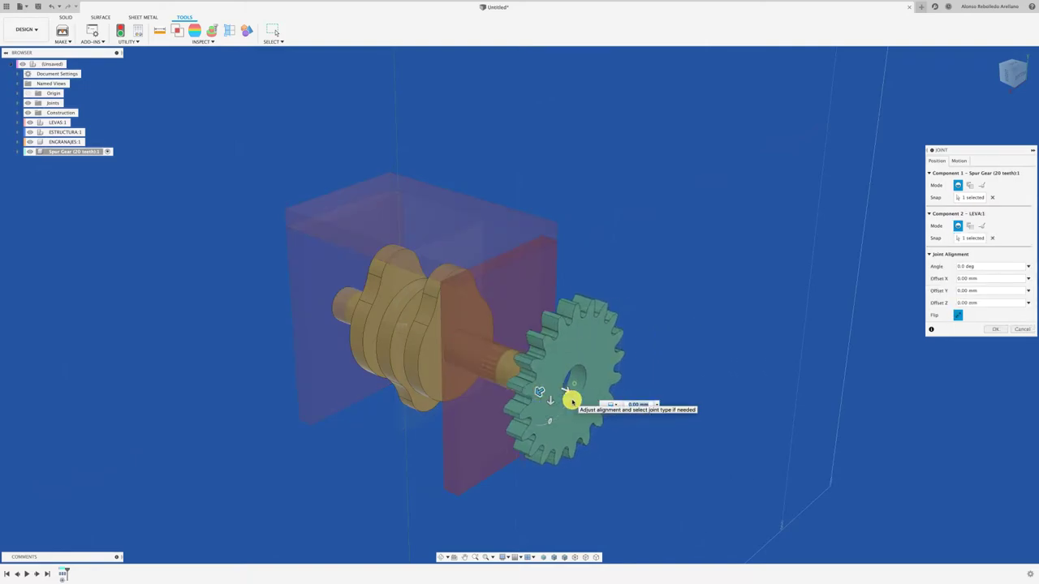
click(996, 329)
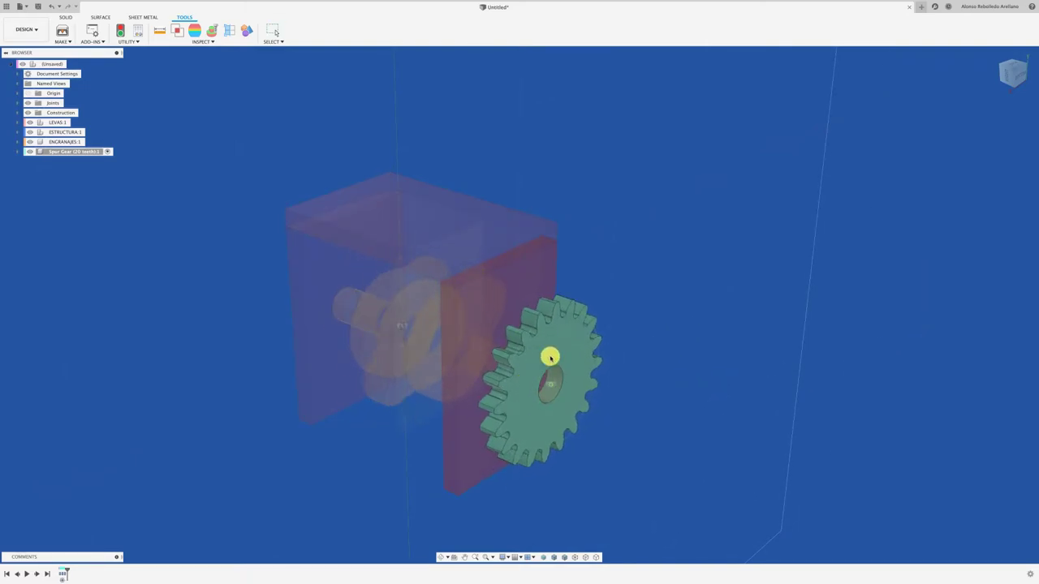
drag(524, 381, 536, 383)
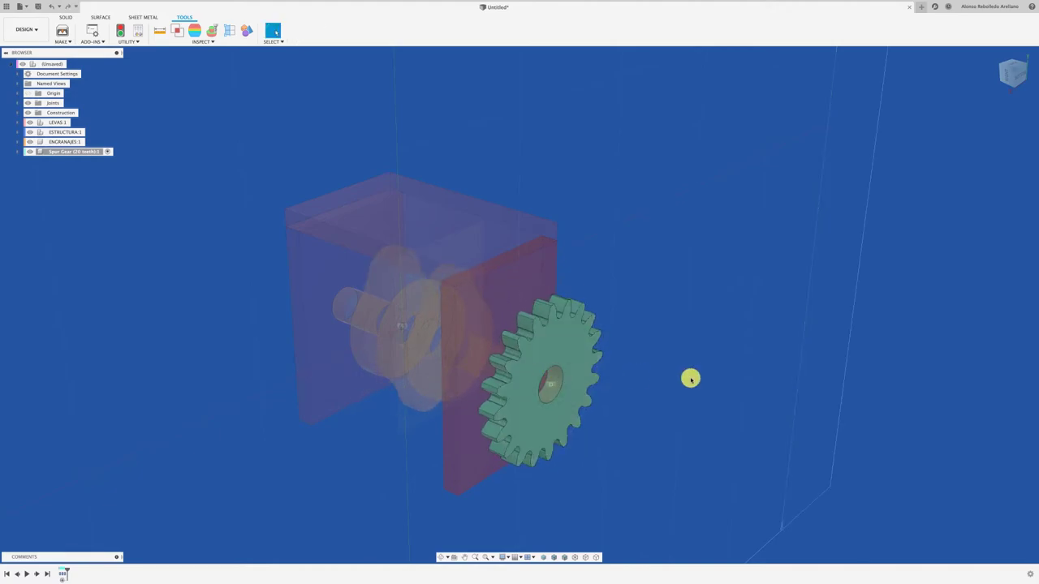
Reactivate the top-level assembly and drag Spur Gear (20 teeth):1 into ENGRANAJES:1
click(59, 65)
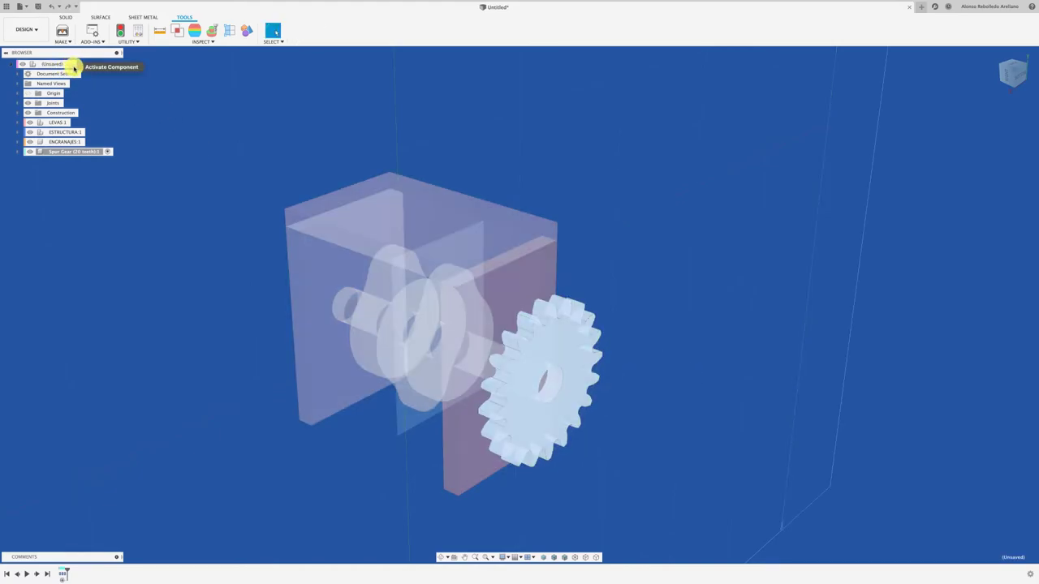
click(73, 65)
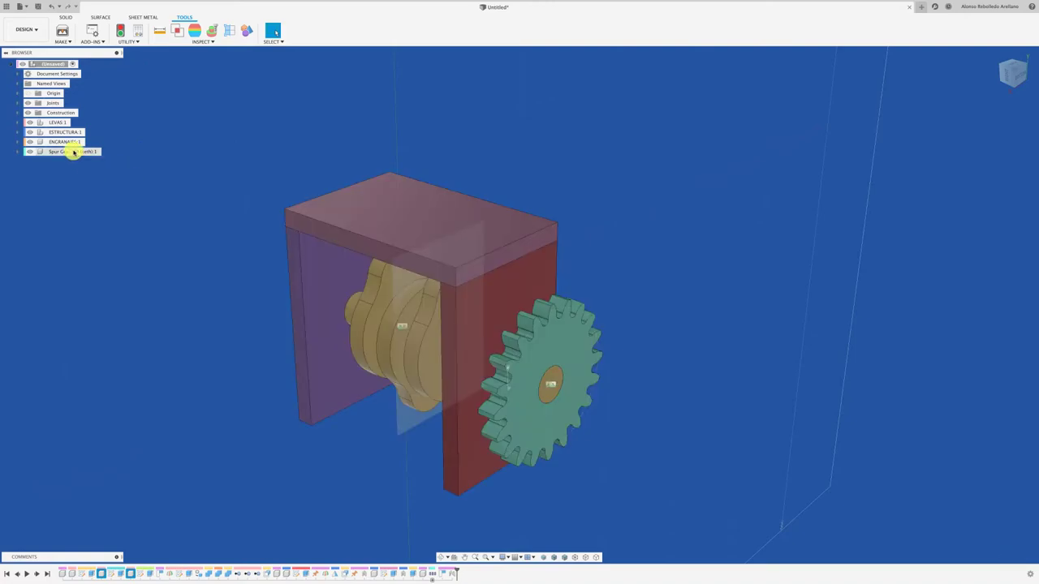
click(75, 151)
drag(76, 152, 89, 166)
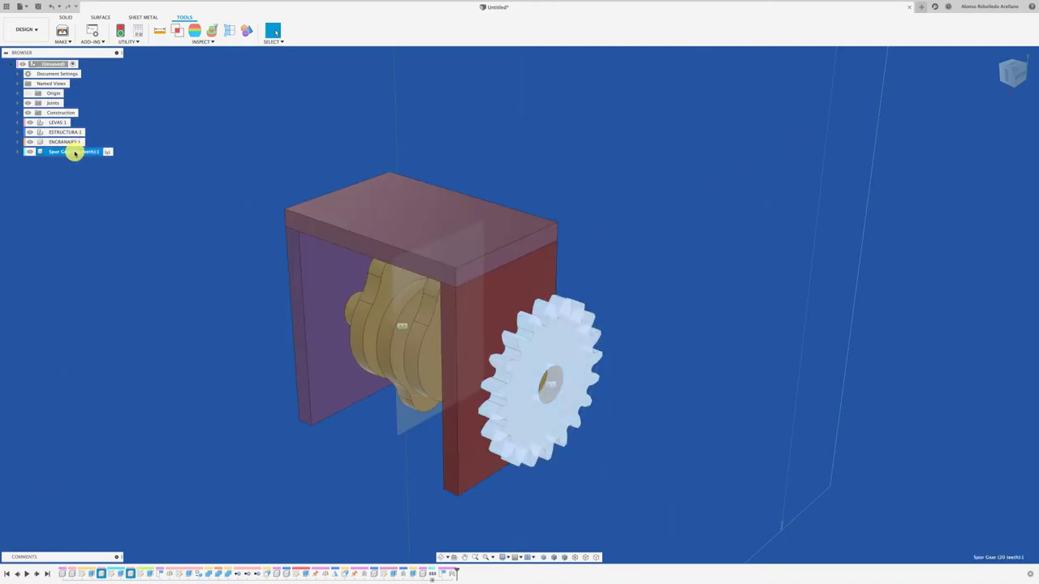
drag(89, 166, 70, 144)
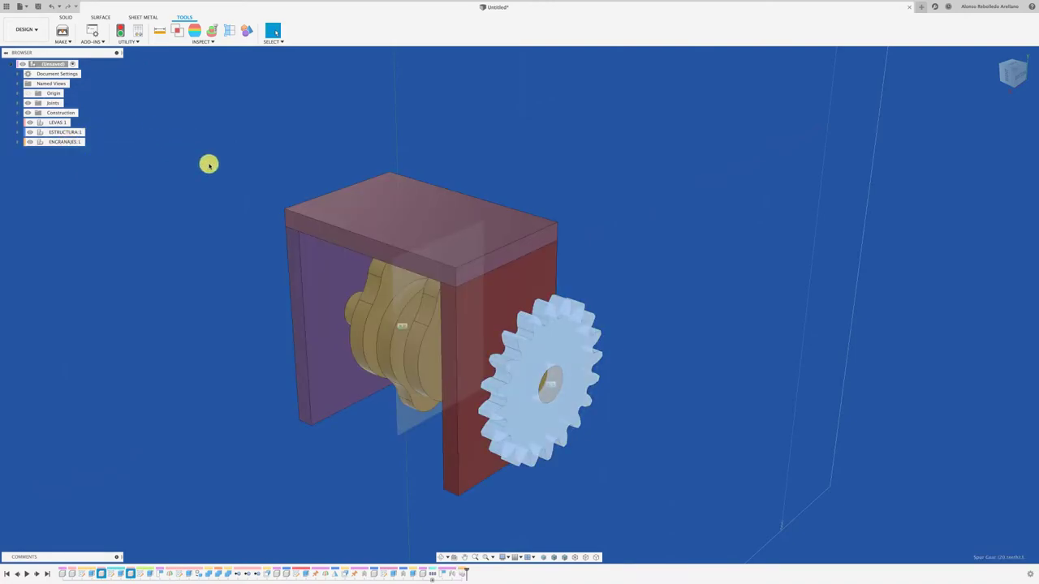
Expand ENGRANAJES:1 in the browser and set it as the active component
click(18, 142)
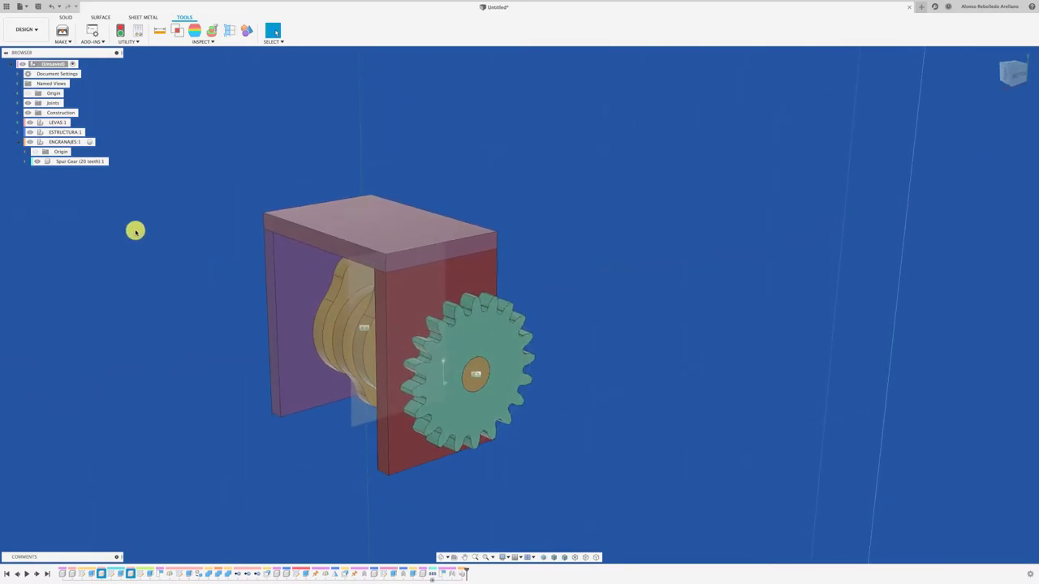
click(104, 161)
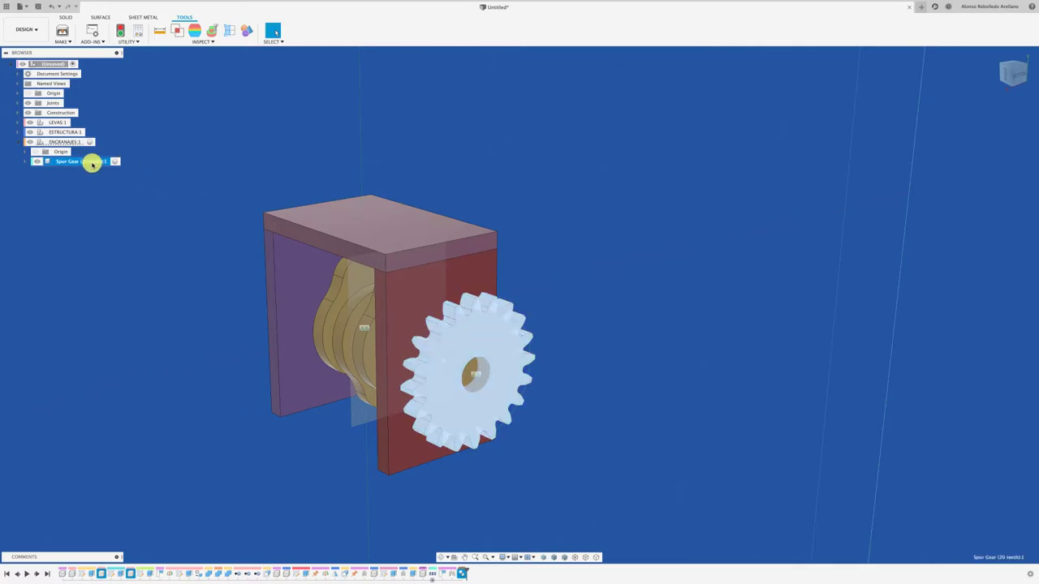
click(122, 160)
click(90, 142)
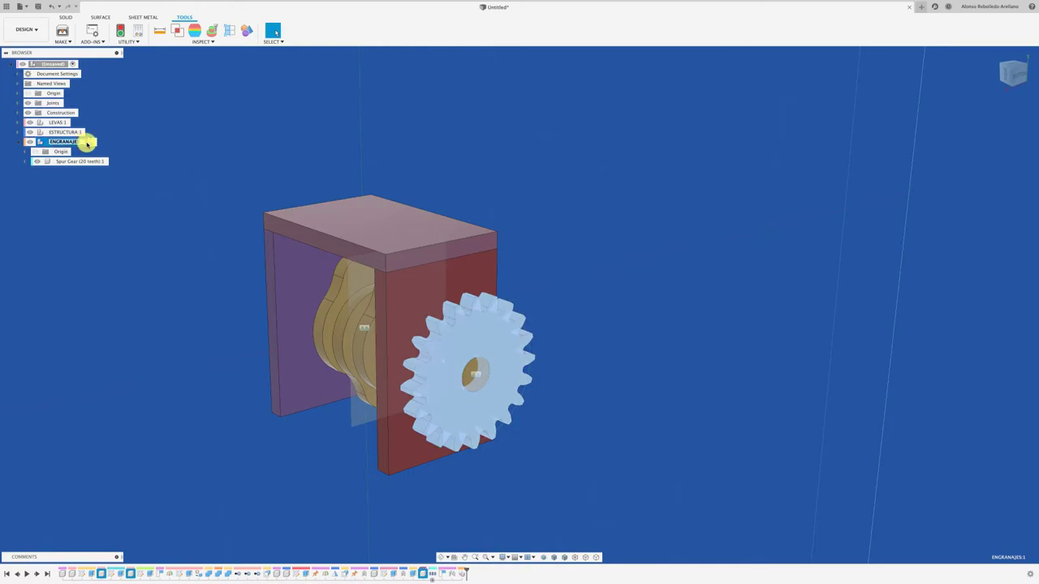
click(90, 142)
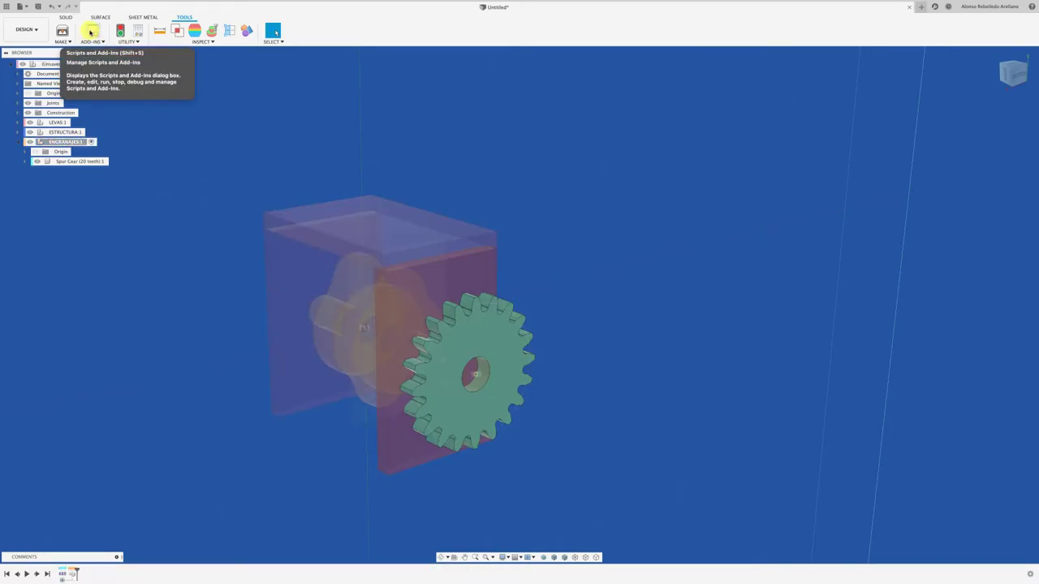
Run the SpurGear script to create a gear with 10 teeth
click(91, 32)
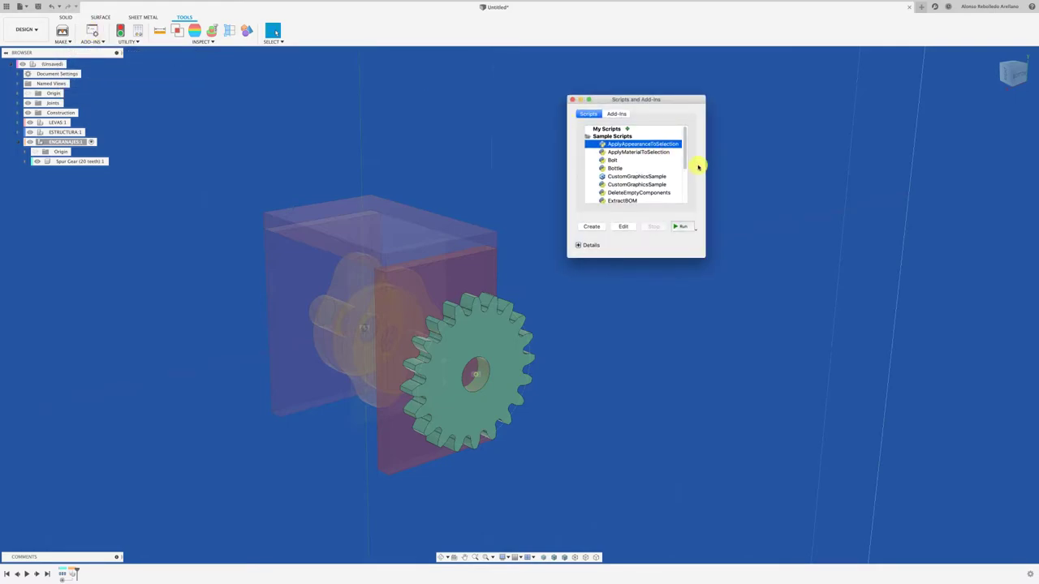
drag(684, 162, 687, 204)
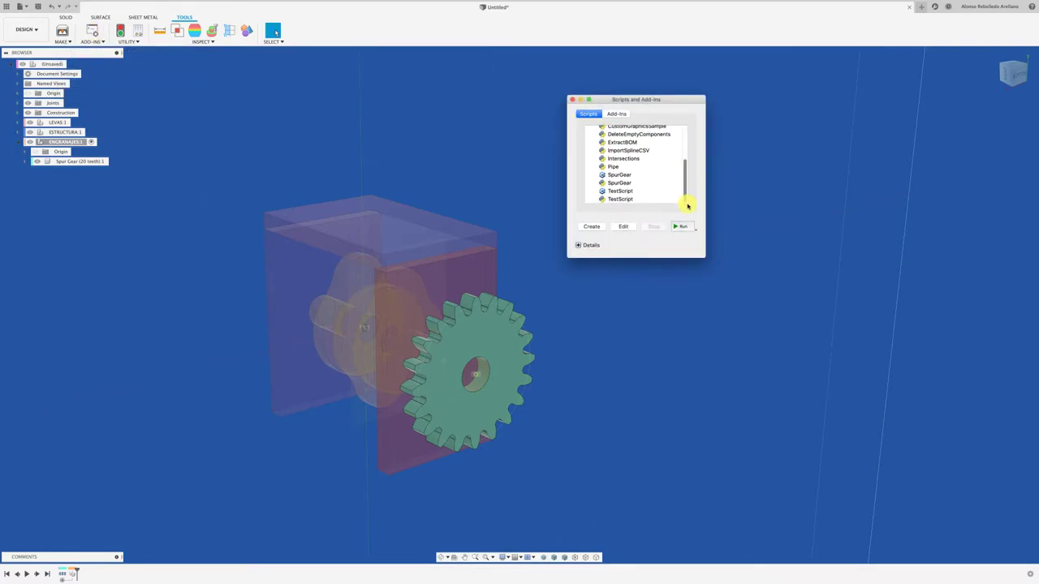
click(628, 185)
click(678, 227)
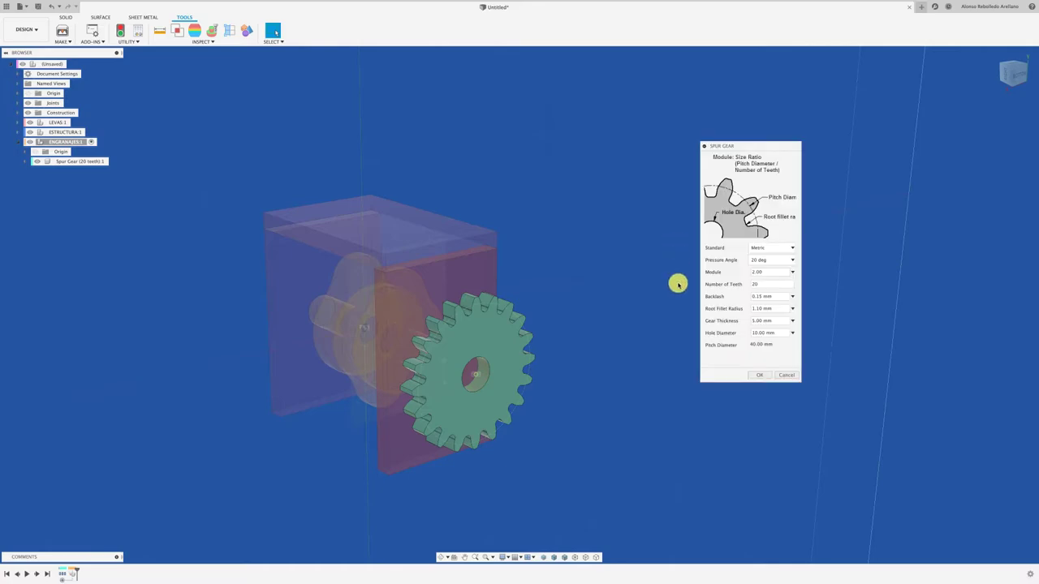
click(763, 284)
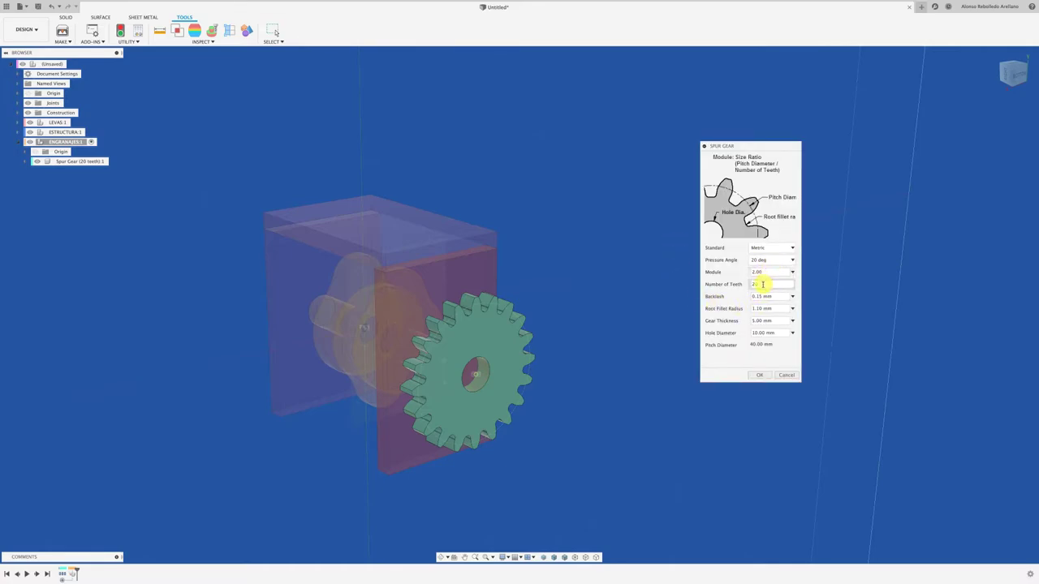
text(1)
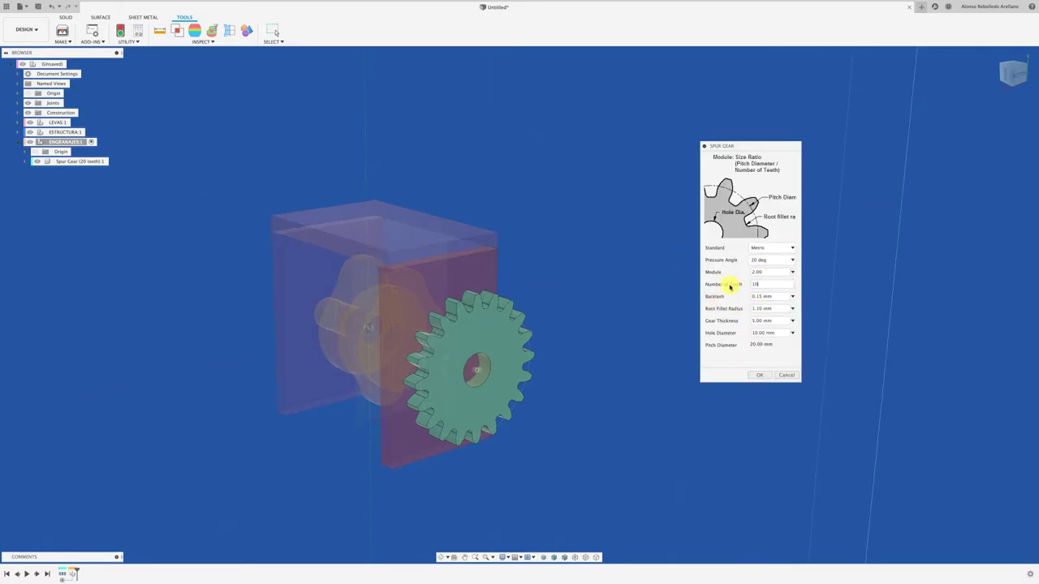
click(757, 376)
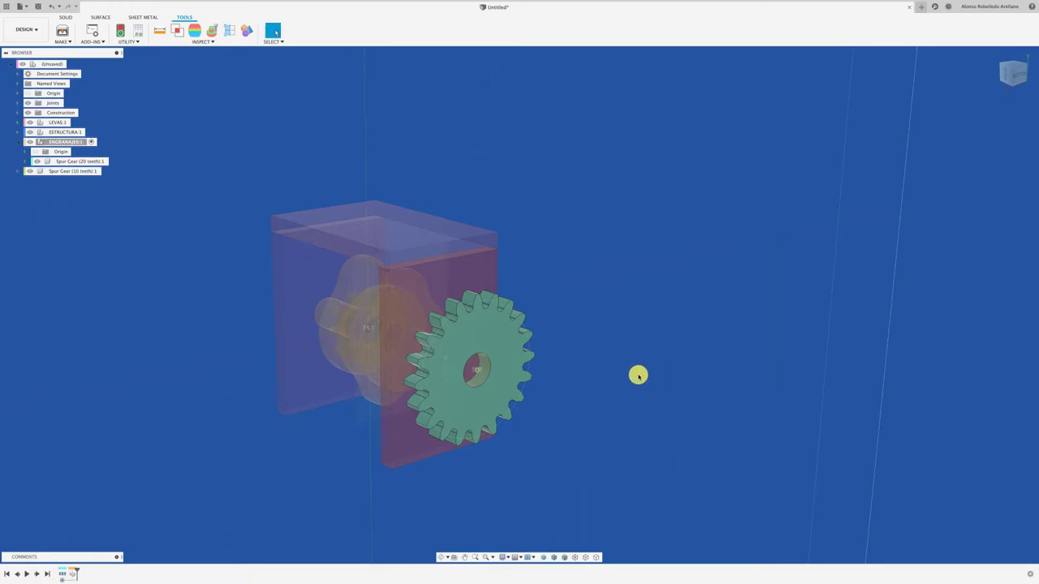
Select the new 10-tooth gear component and start moving it
scroll(163, 247, down, 2)
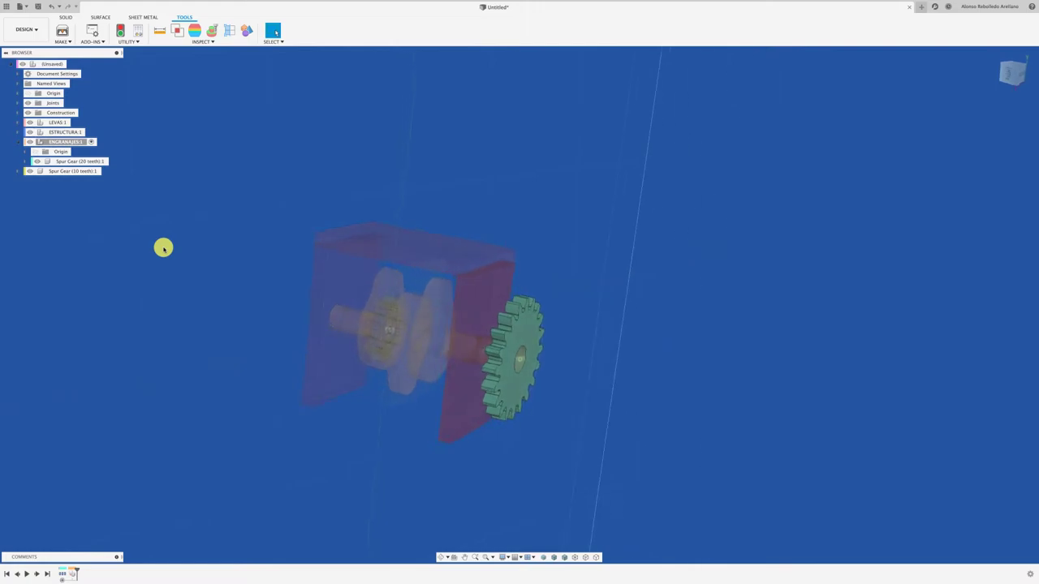
shift+middle_drag(163, 248, 339, 373)
click(78, 170)
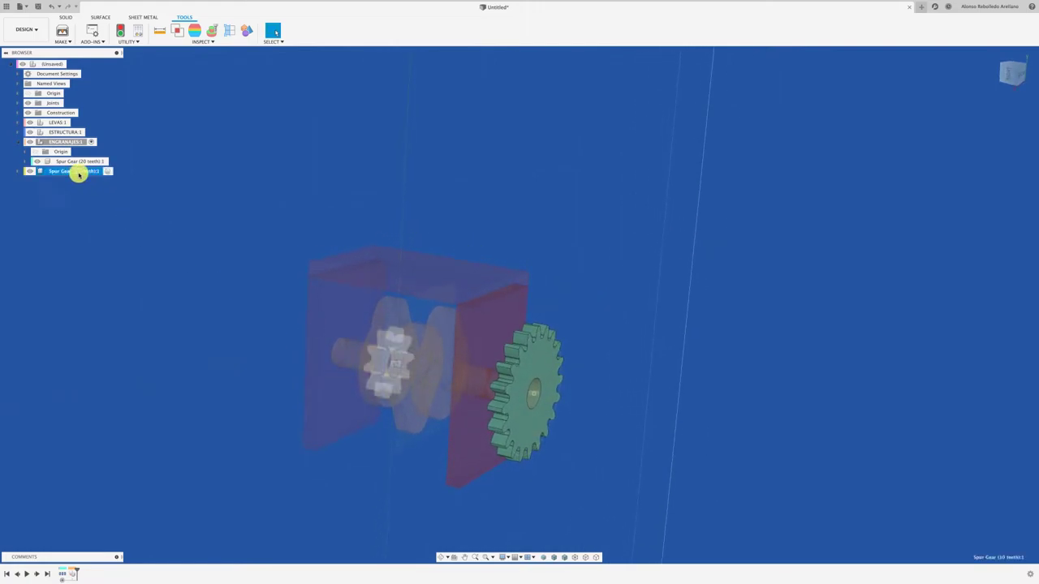
click(107, 170)
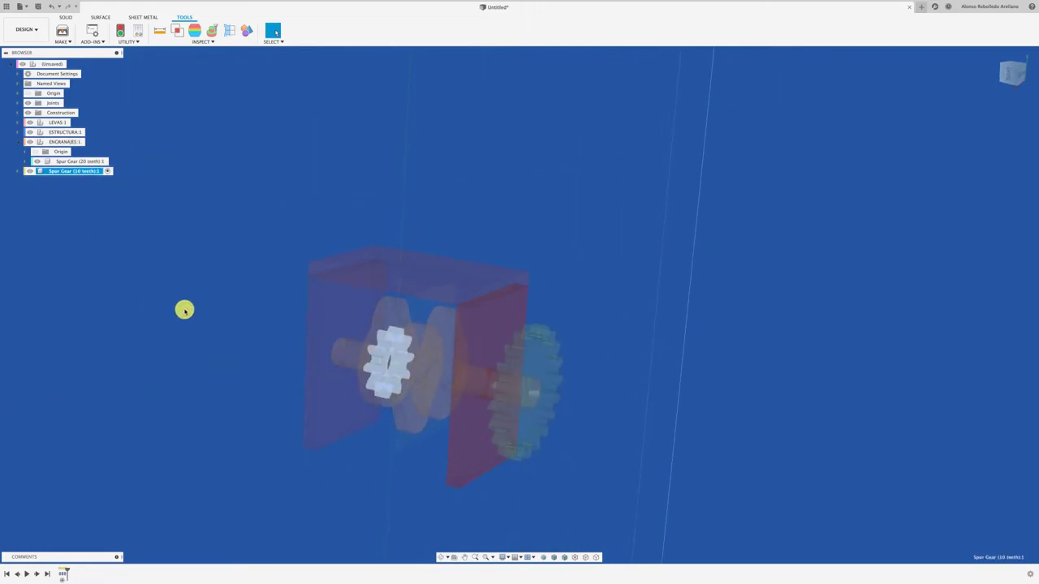
key(m)
shift+middle_drag(348, 389, 365, 379)
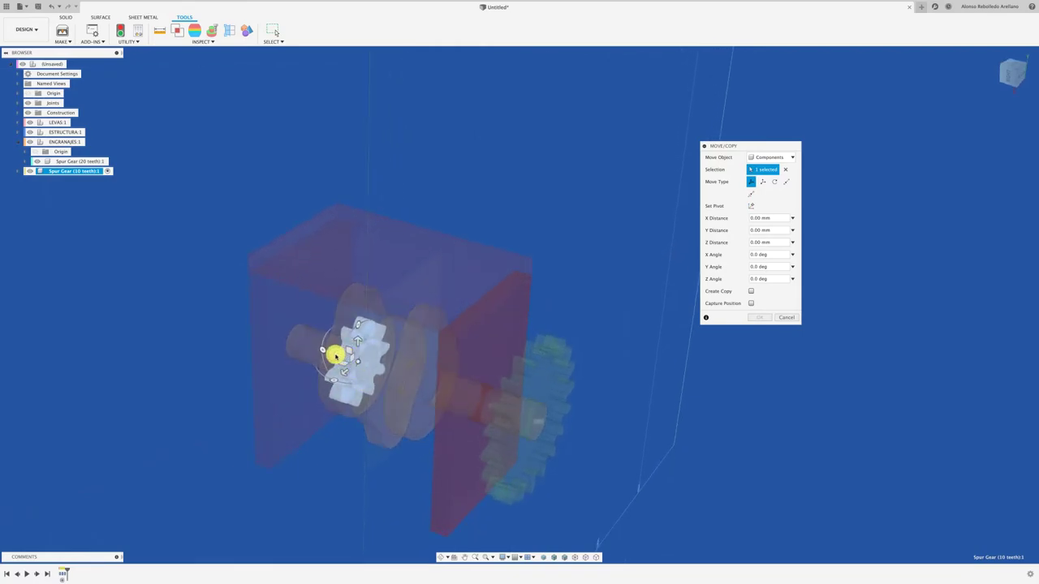
Move the 10-tooth gear -51.50 mm along Z into the 20-tooth gear's plane
mouse_move(335, 356)
mouse_down()
mouse_move(531, 405)
mouse_move(514, 399)
mouse_up()
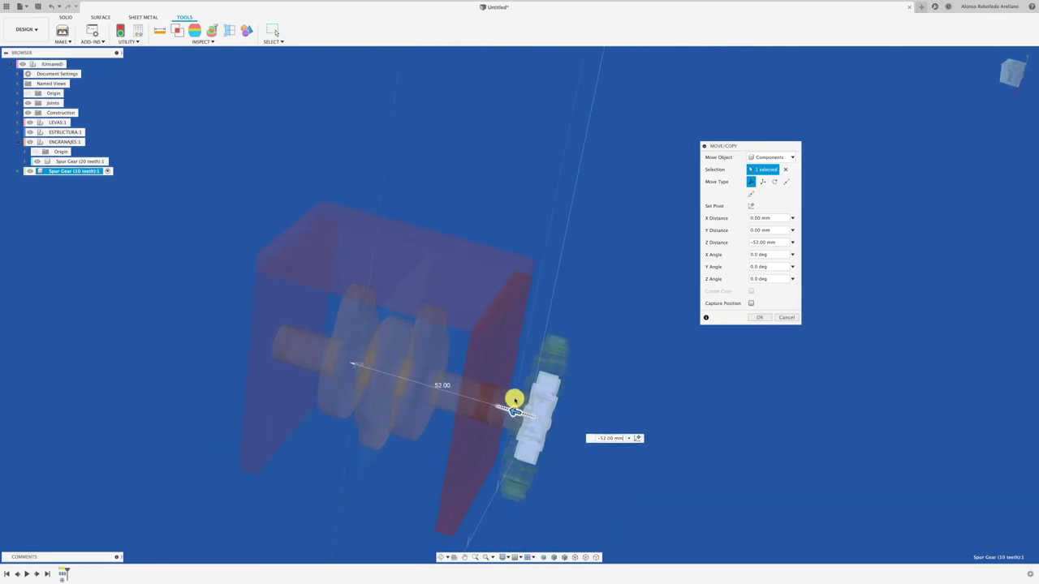
click(1010, 75)
scroll(572, 390, up, 3)
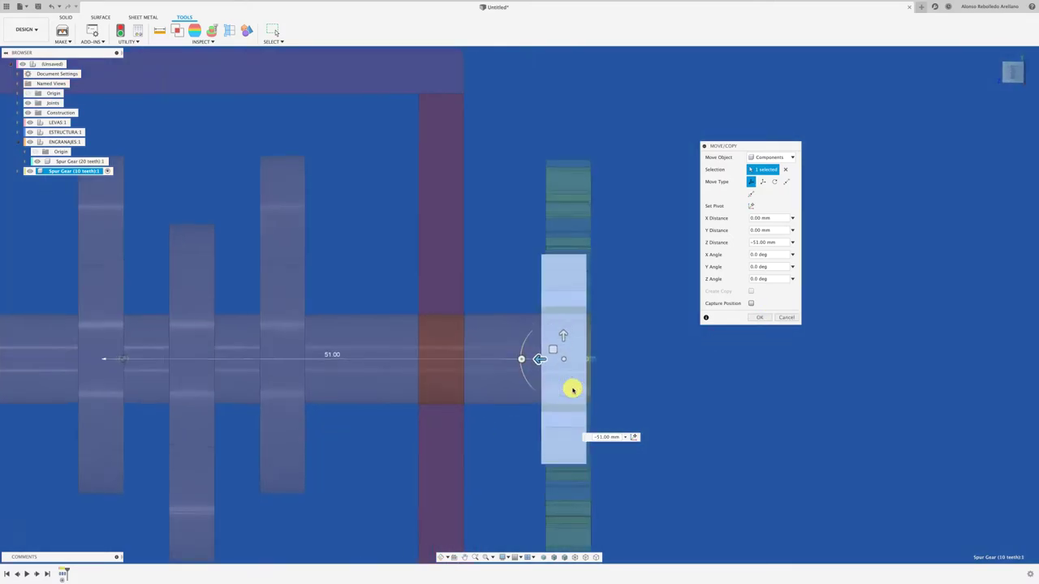
scroll(573, 389, up, 2)
drag(535, 347, 592, 354)
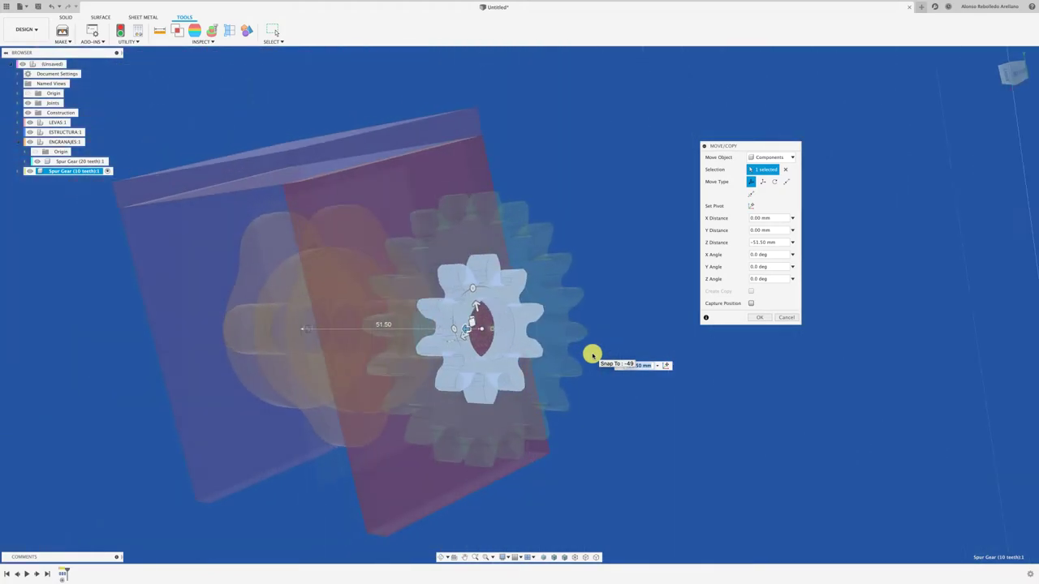
shift+middle_drag(592, 355, 553, 325)
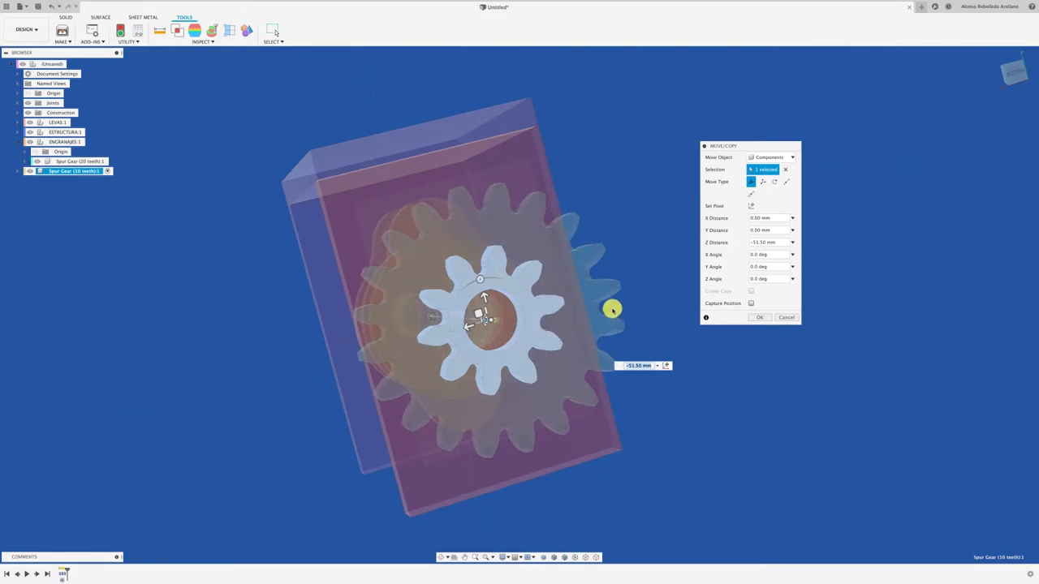
mouse_move(612, 308)
shift+middle_down()
mouse_move(508, 338)
mouse_move(923, 122)
shift+middle_up()
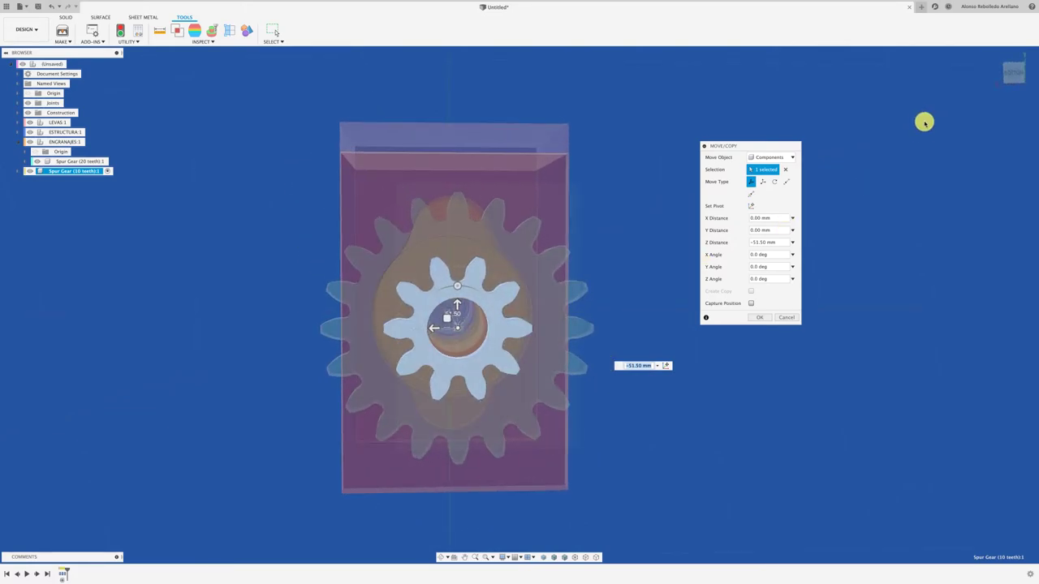
click(1016, 73)
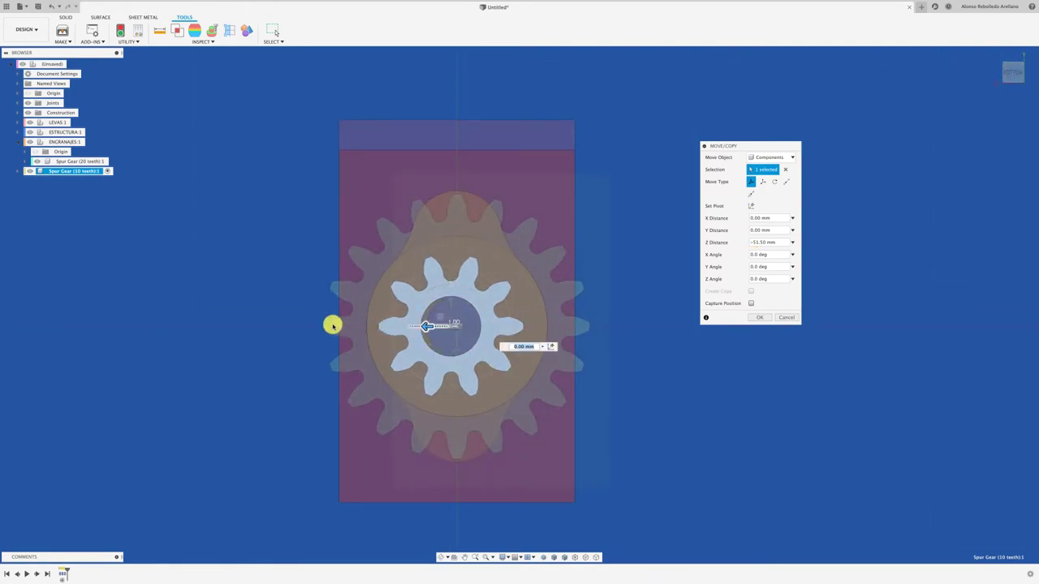
Shift the 10-tooth gear 30 mm along X to mesh, then reactivate the root component
drag(332, 325, 253, 323)
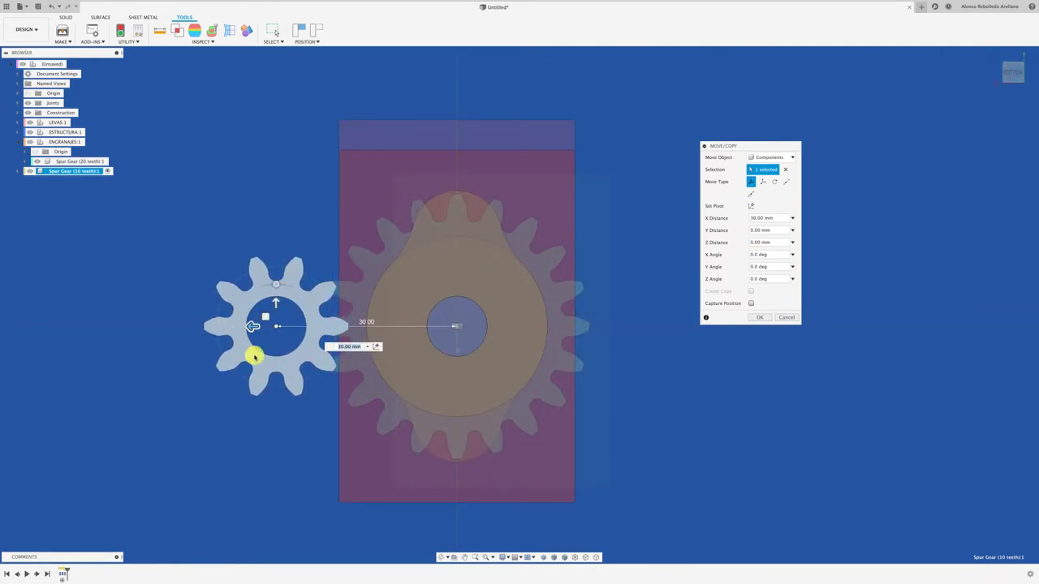
mouse_move(254, 355)
shift+middle_down()
mouse_move(273, 395)
mouse_move(308, 338)
mouse_move(322, 262)
shift+middle_up()
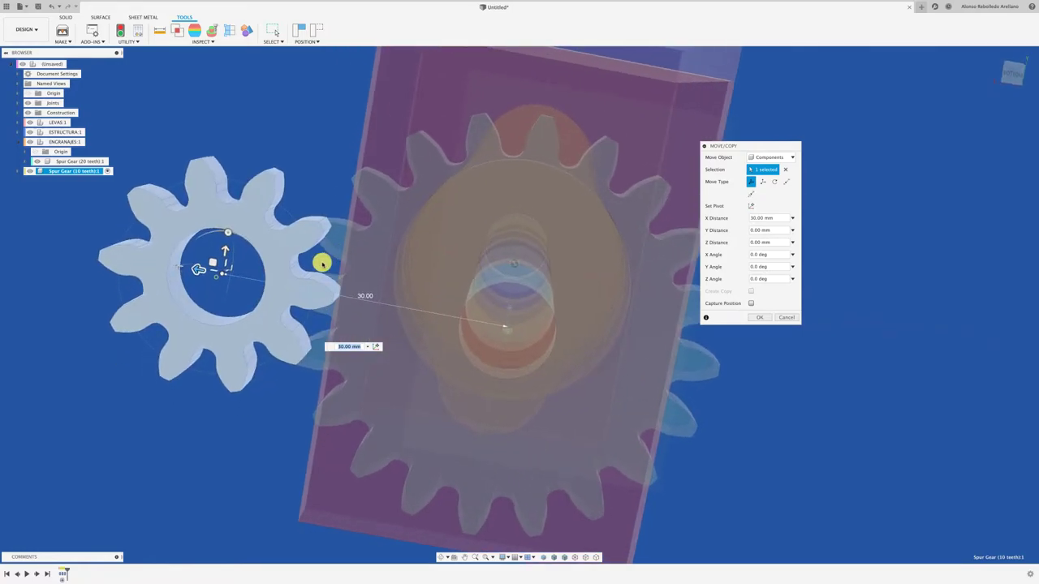
scroll(399, 327, down, 5)
mouse_move(399, 328)
shift+middle_down()
mouse_move(572, 341)
mouse_move(766, 320)
shift+middle_up()
click(760, 318)
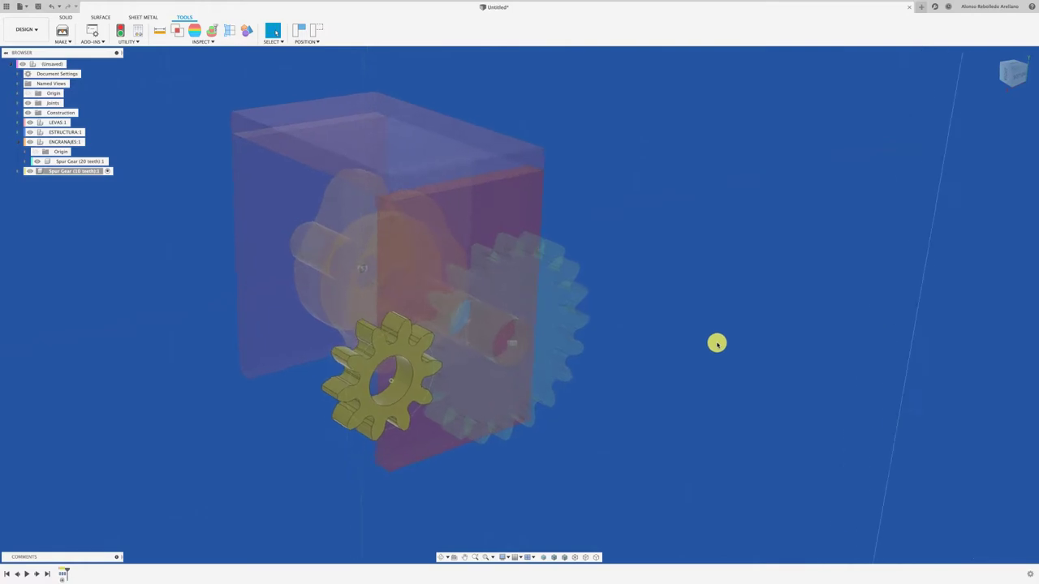
click(73, 65)
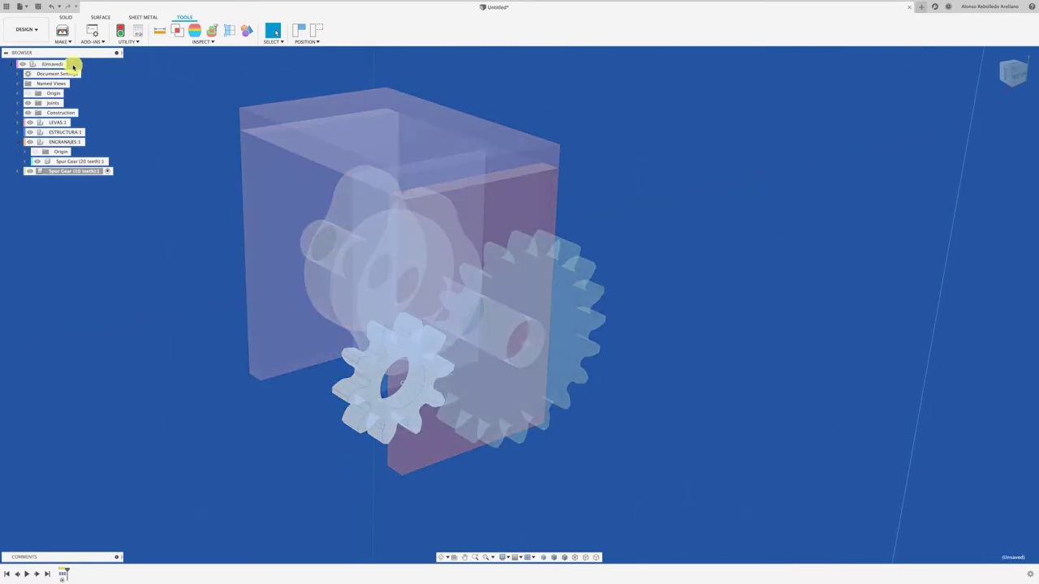
click(73, 64)
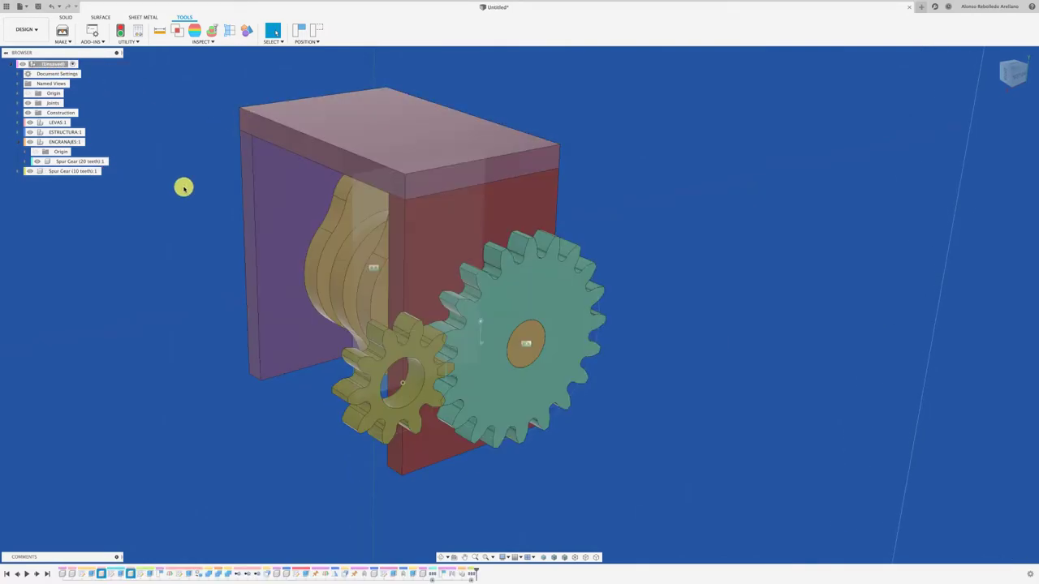
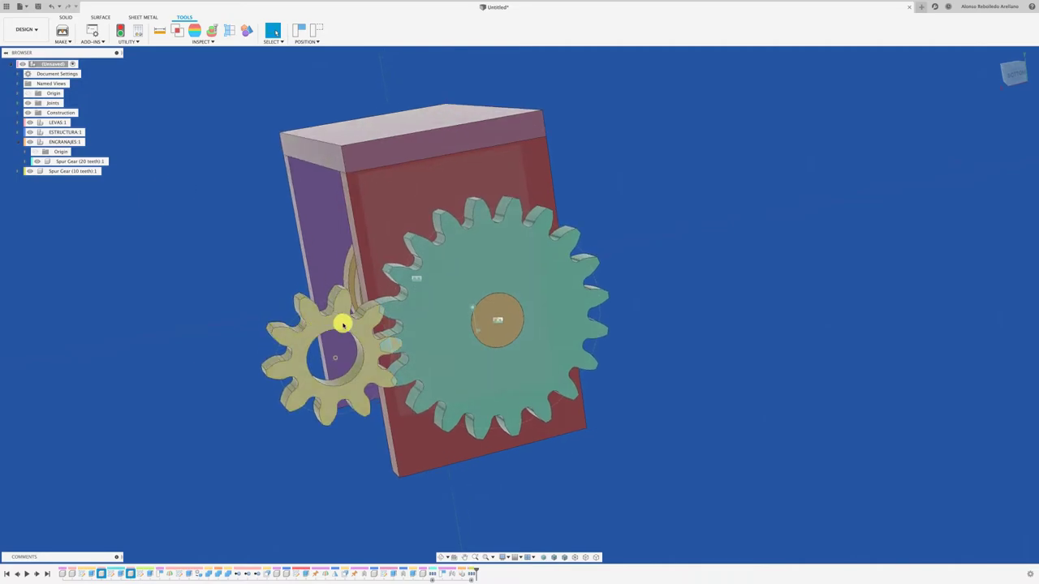
Inspect the 20-tooth and 10-tooth gear mesh from orbit and front views, then switch to Solid tools
mouse_move(342, 324)
shift+middle_down()
mouse_move(365, 336)
mouse_move(464, 336)
mouse_move(517, 357)
mouse_move(452, 399)
mouse_move(405, 397)
shift+middle_up()
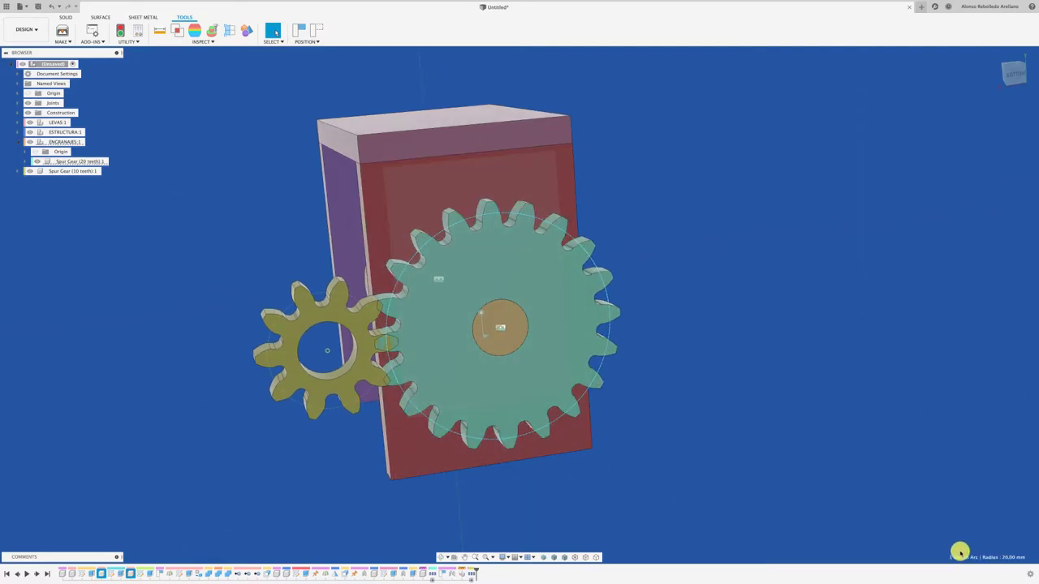
mouse_move(508, 330)
shift+middle_down()
mouse_move(508, 364)
mouse_move(726, 360)
mouse_move(403, 290)
mouse_move(153, 171)
mouse_move(72, 98)
mouse_move(281, 354)
mouse_move(656, 285)
shift+middle_up()
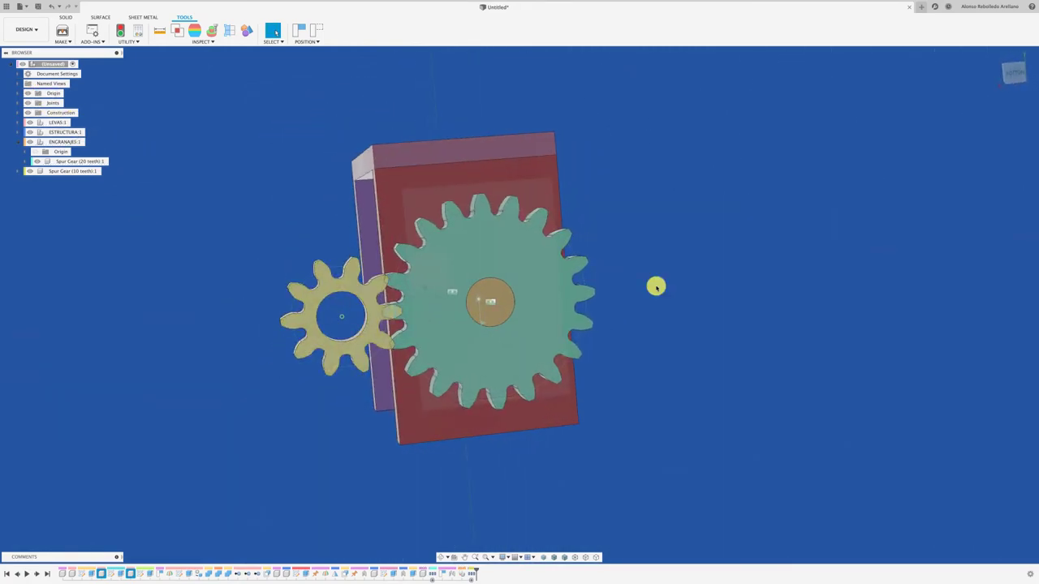
click(1018, 76)
scroll(719, 283, up, 2)
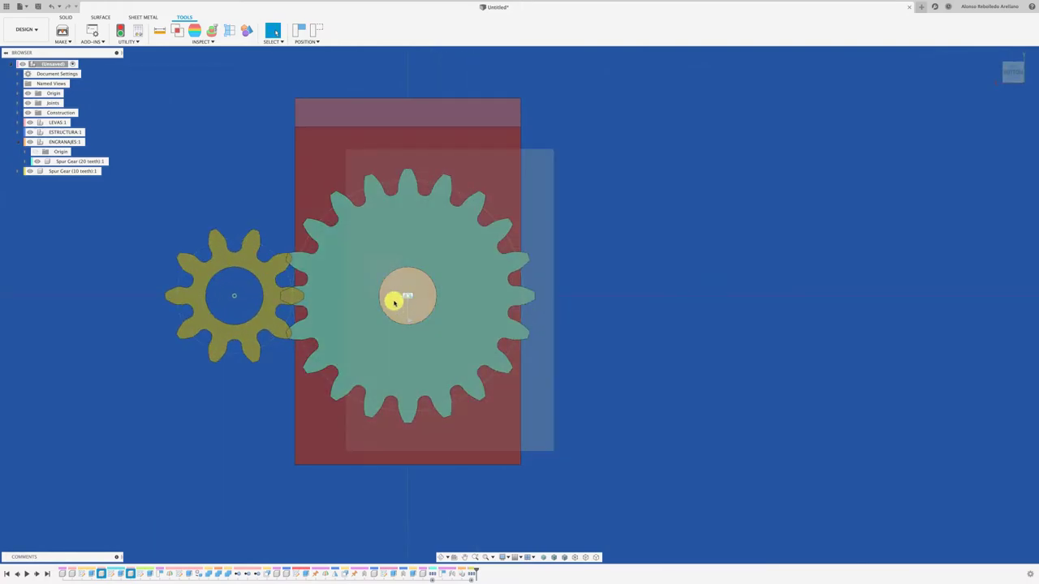
scroll(545, 325, down, 3)
mouse_move(545, 324)
shift+middle_down()
mouse_move(390, 260)
mouse_move(287, 116)
shift+middle_up()
click(68, 18)
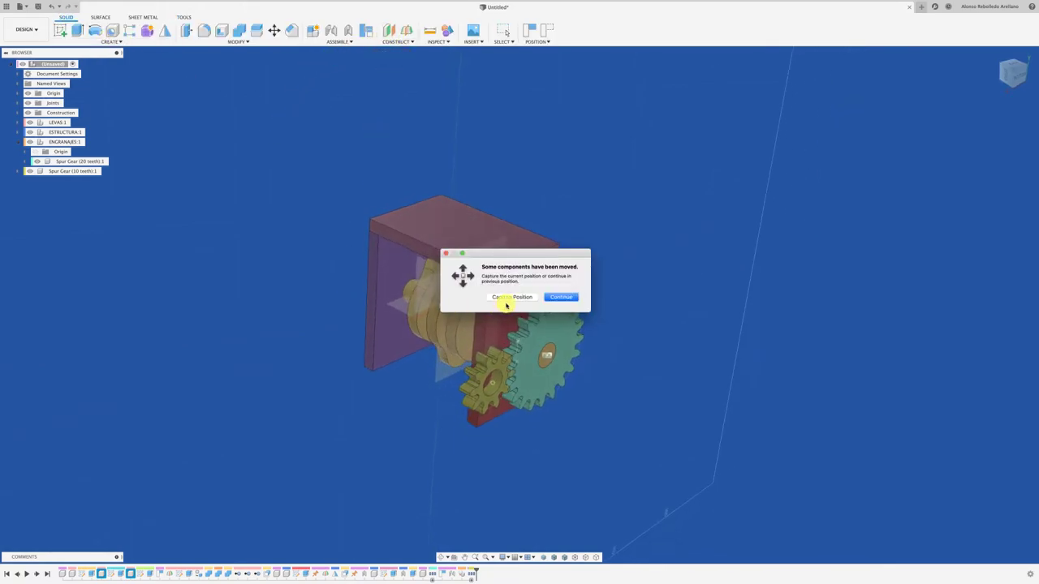
Capture the gears' moved positions and add a construction plane offset 20 mm from YZ
click(503, 297)
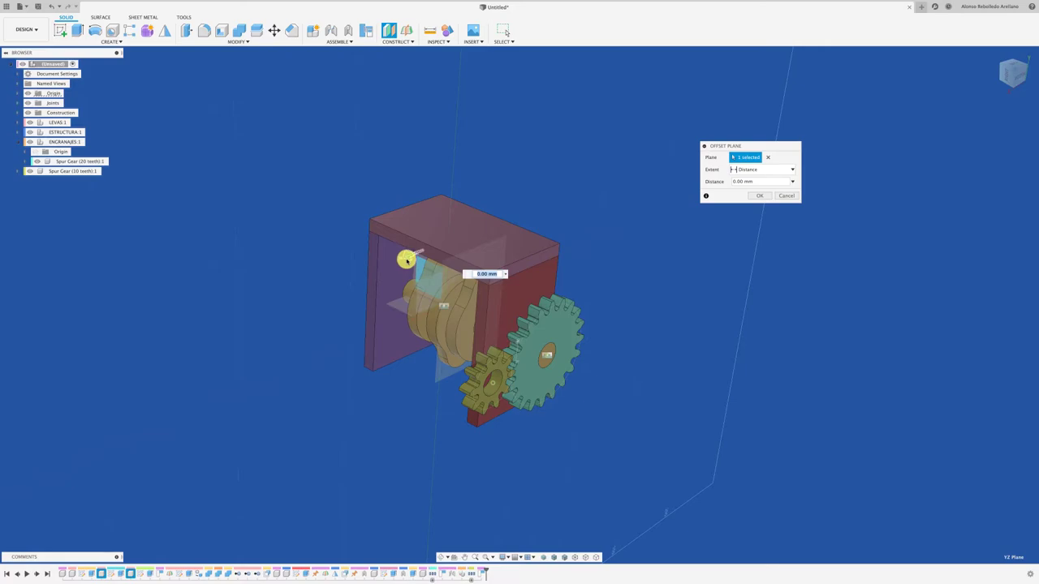
drag(393, 262, 358, 278)
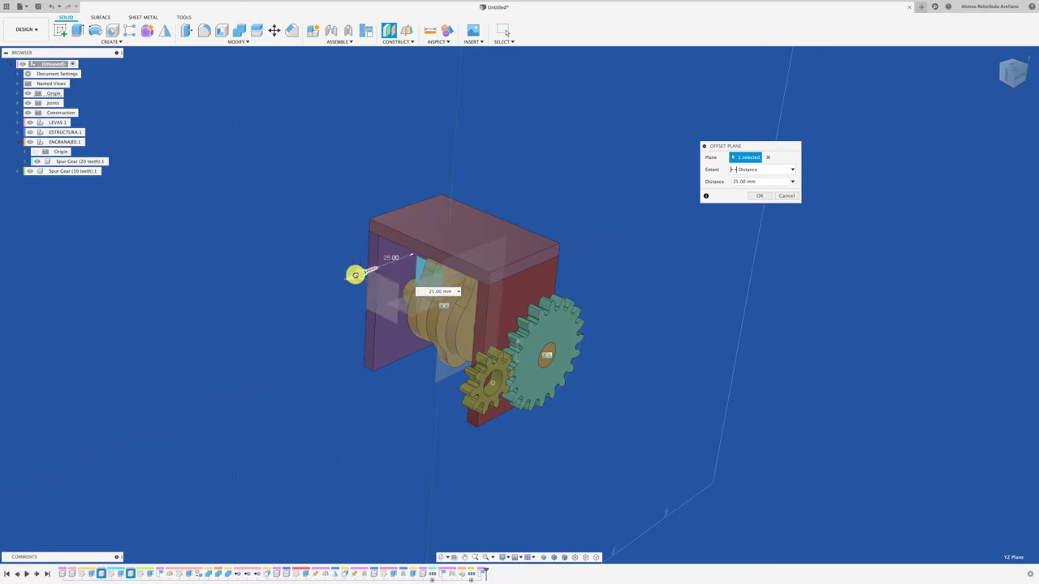
click(1018, 81)
scroll(420, 331, up, 5)
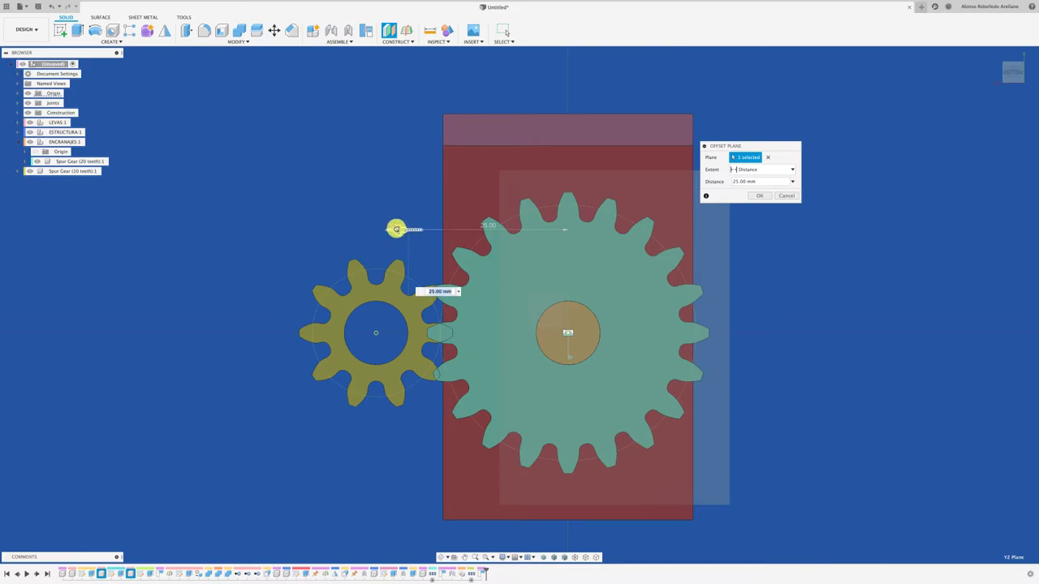
click(757, 196)
shift+middle_drag(730, 219, 385, 347)
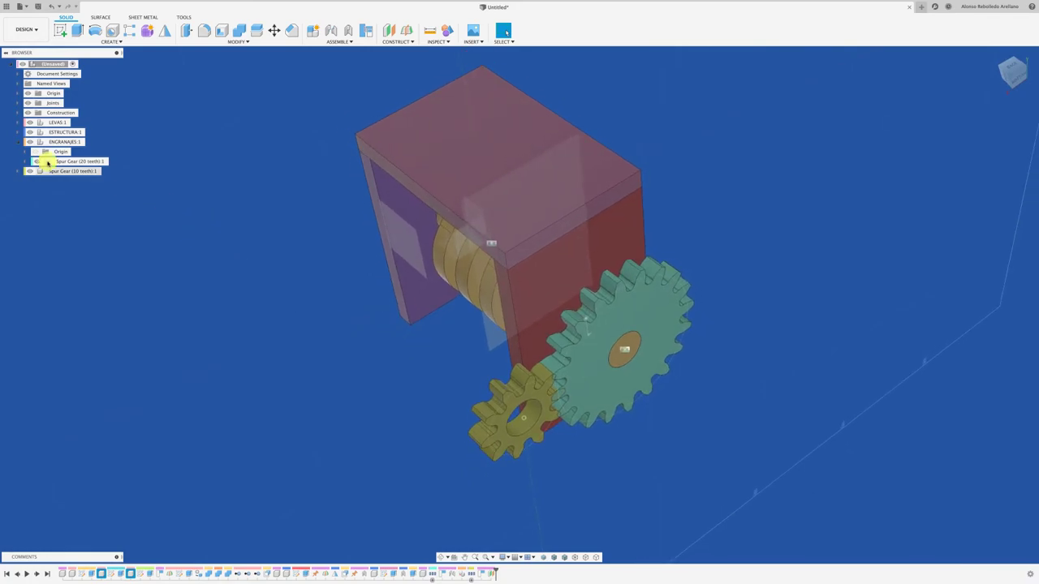
Hide ESTRUCTURA:1 and sketch a single point on the offset plane where the gears mesh
click(30, 131)
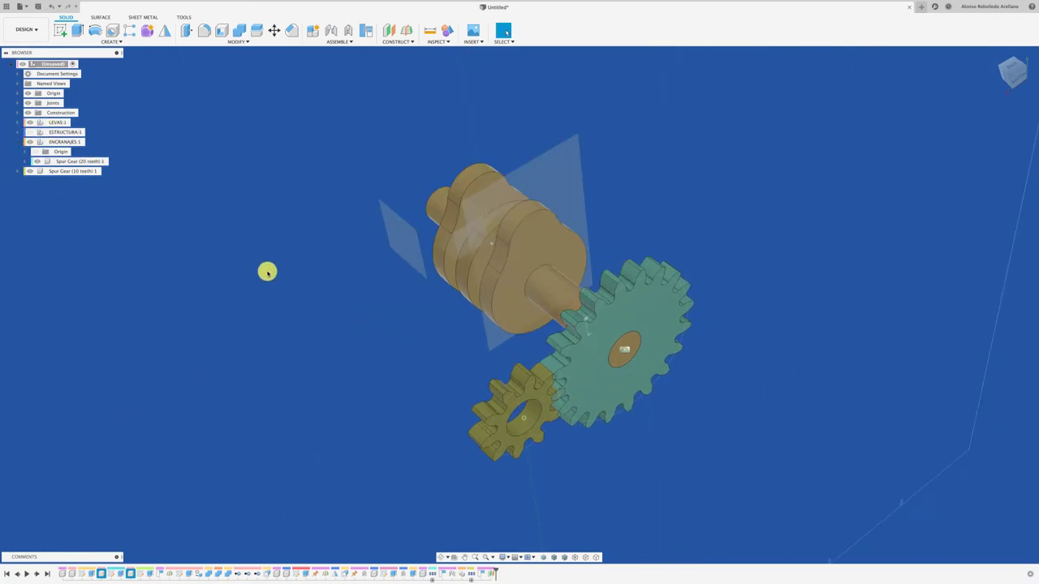
shift+middle_drag(267, 272, 221, 196)
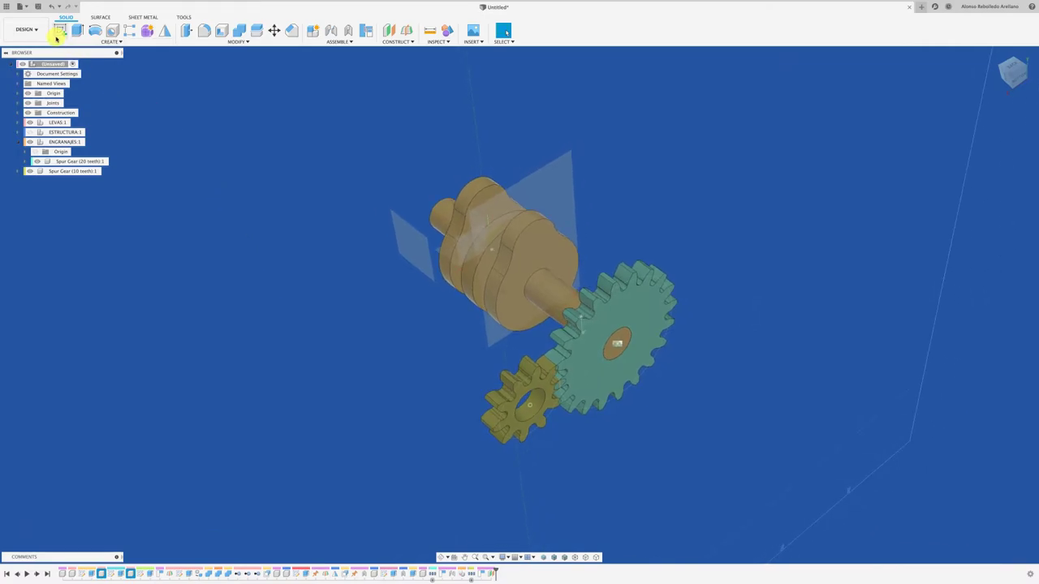
click(416, 247)
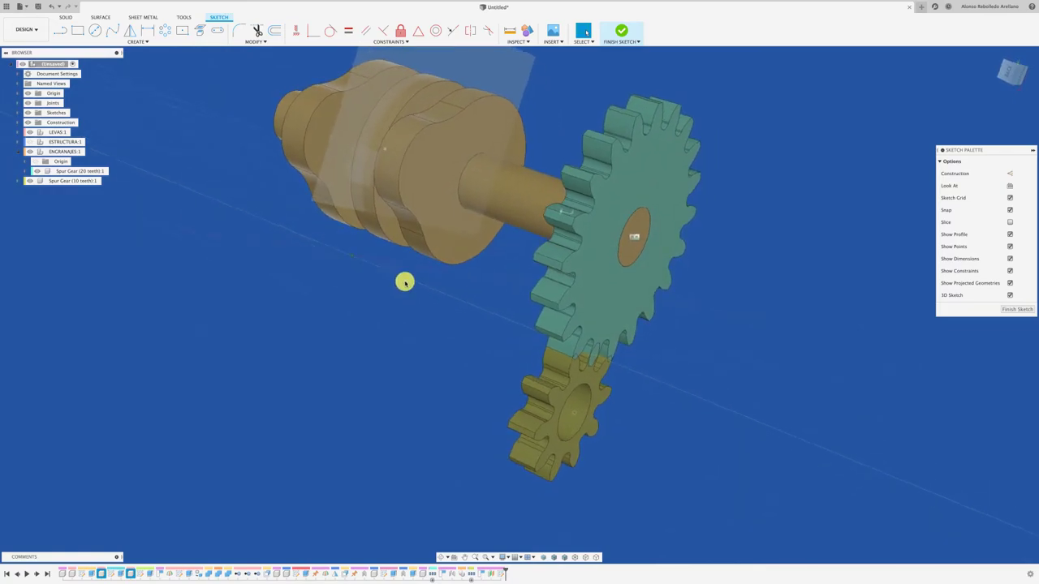
scroll(511, 365, up, 2)
scroll(530, 372, up, 2)
scroll(528, 378, up, 2)
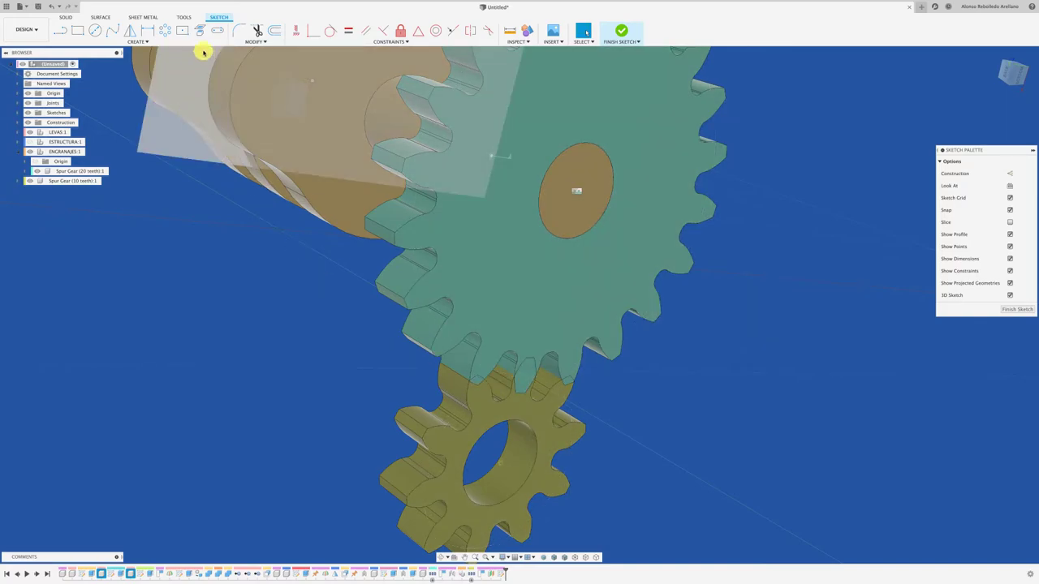
click(151, 41)
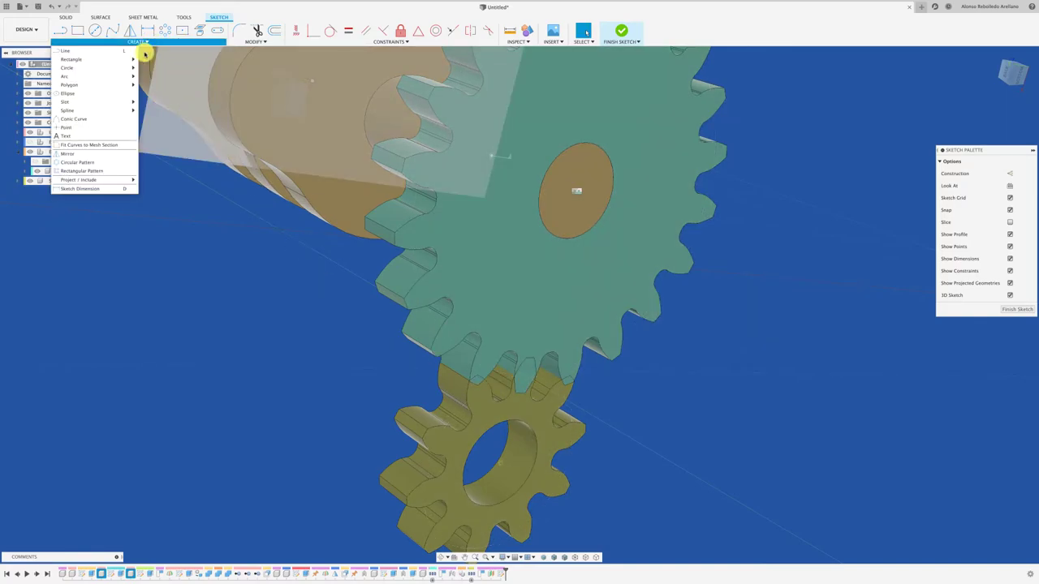
click(83, 132)
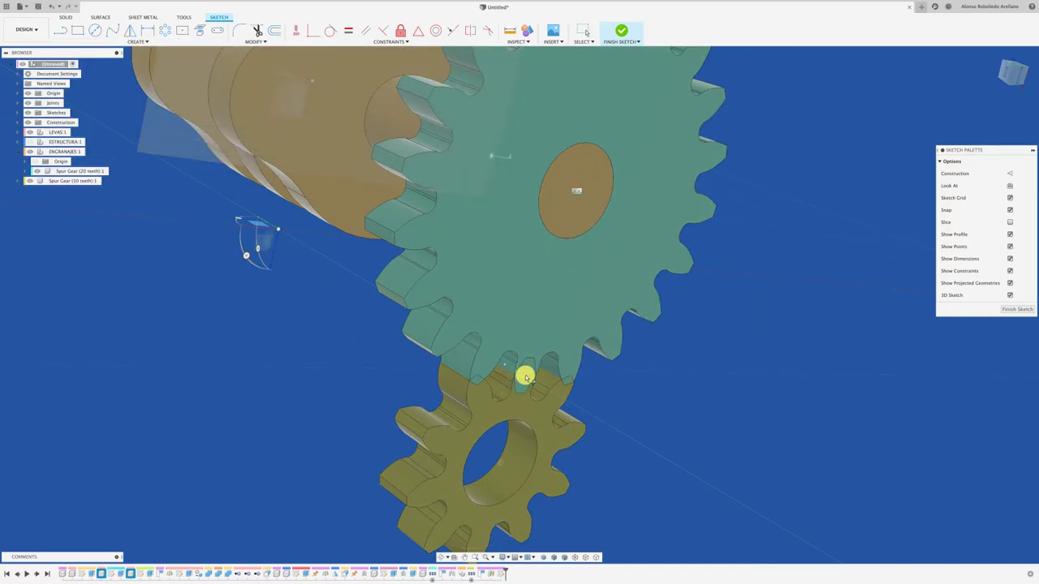
click(1017, 309)
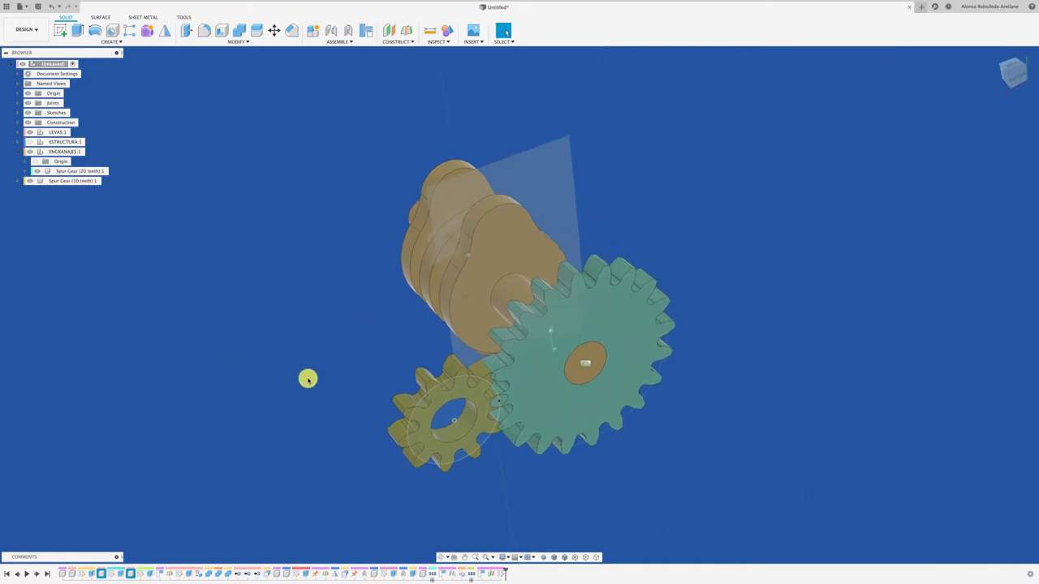
Start Move/Copy on Spur Gear (10 teeth) with its pivot set at the gear's own centre
click(45, 181)
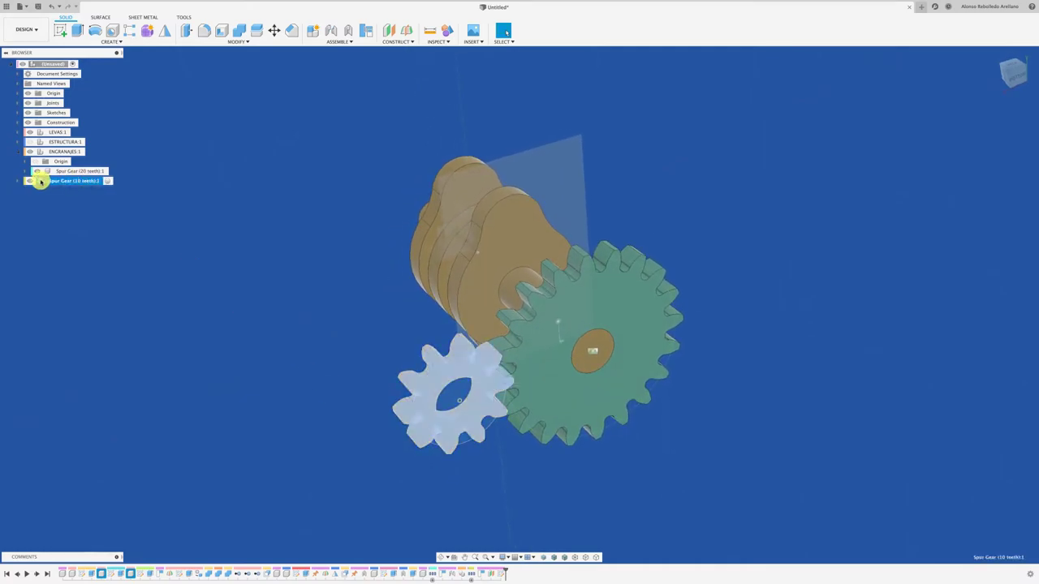
drag(47, 179, 132, 185)
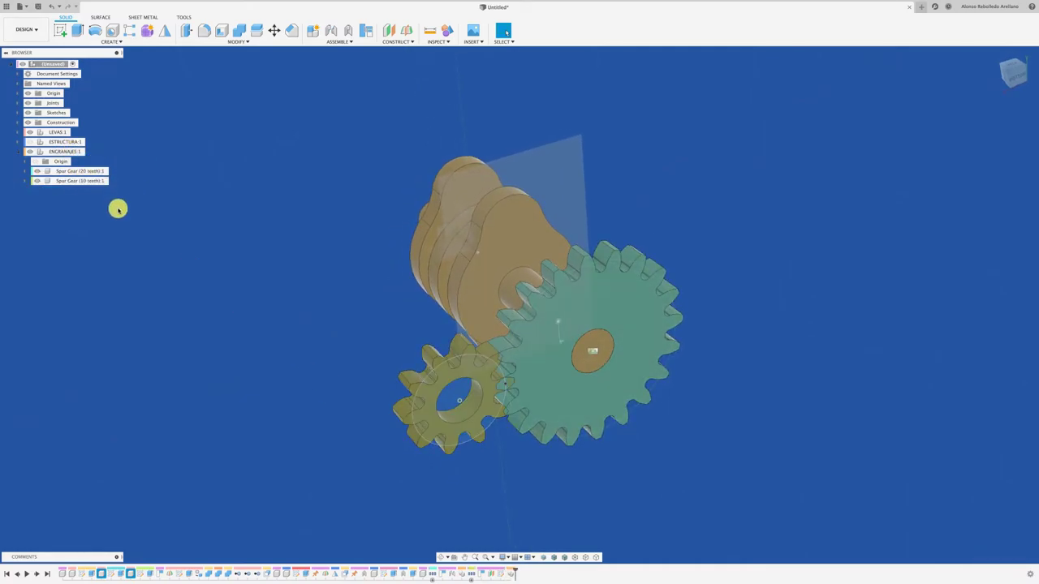
click(94, 180)
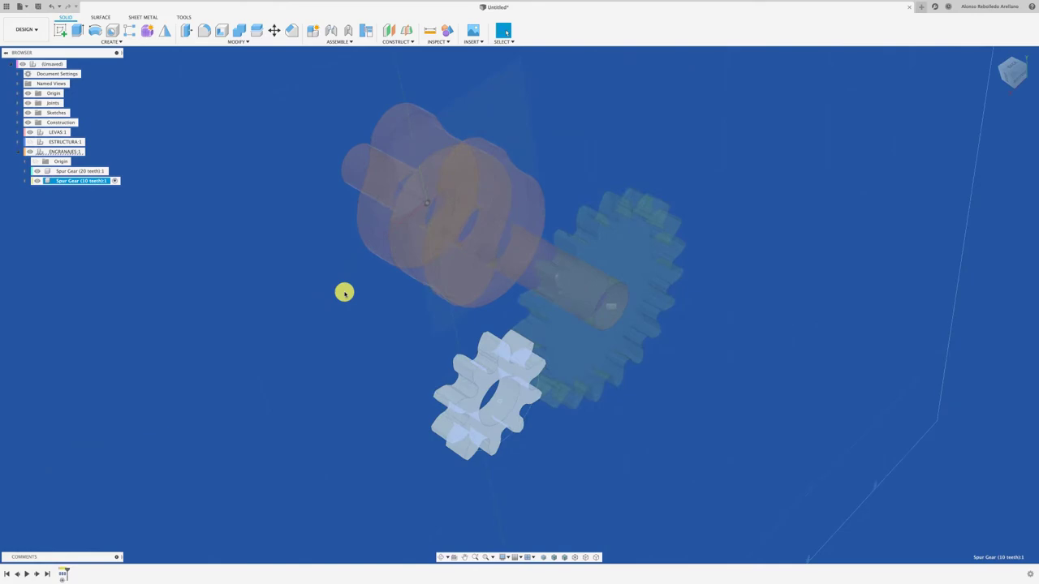
key(m)
scroll(499, 360, up, 3)
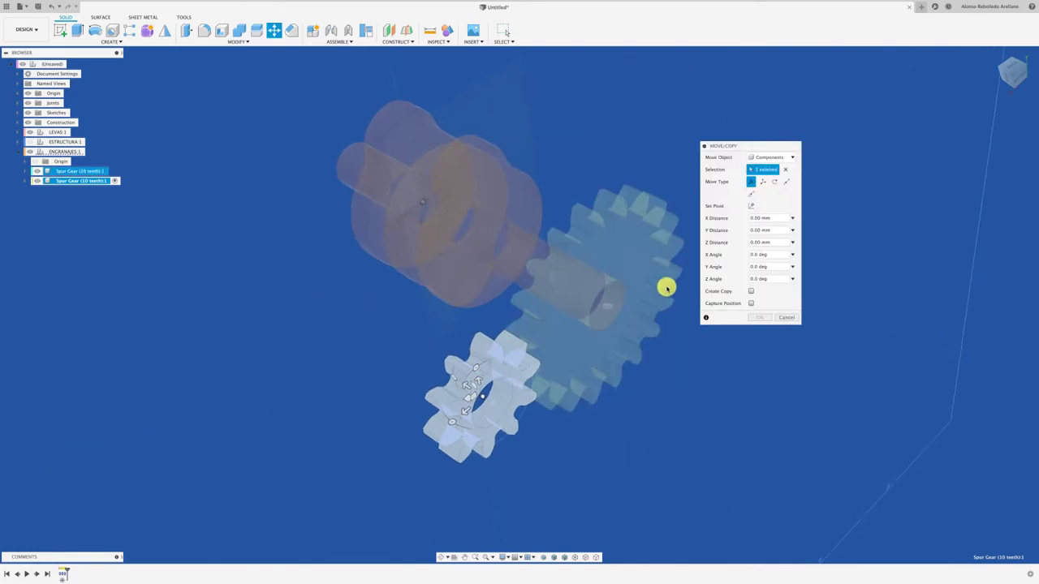
shift+middle_drag(610, 354, 544, 394)
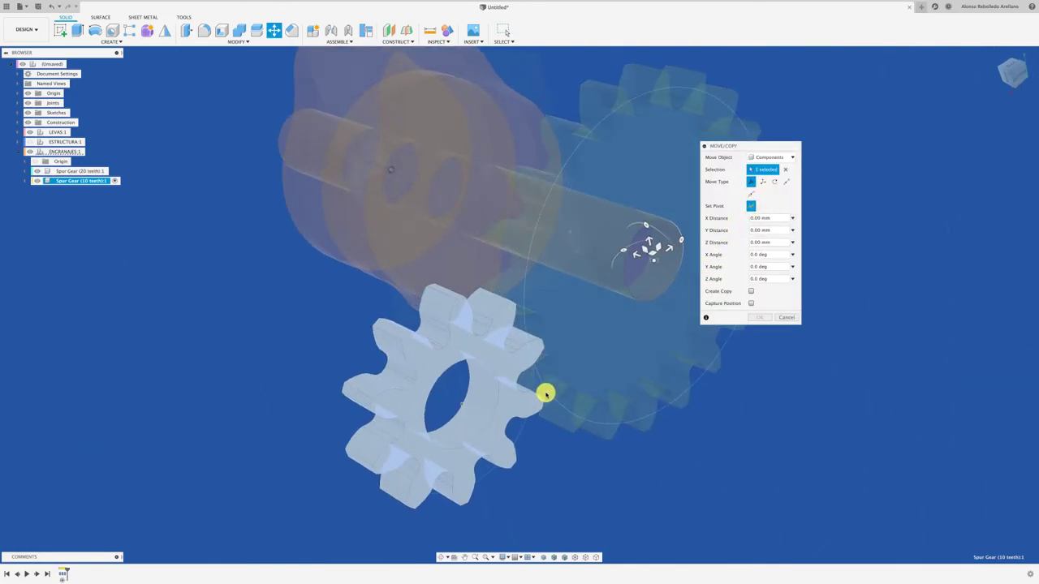
click(536, 477)
drag(535, 477, 568, 418)
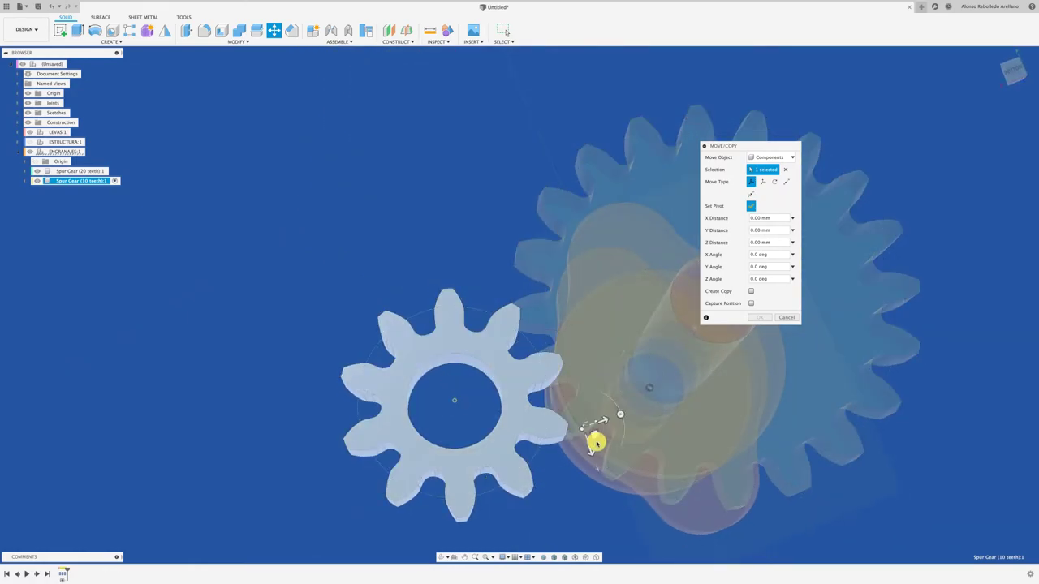
click(593, 451)
mouse_move(575, 488)
middle_down()
mouse_move(573, 475)
mouse_move(496, 421)
middle_up()
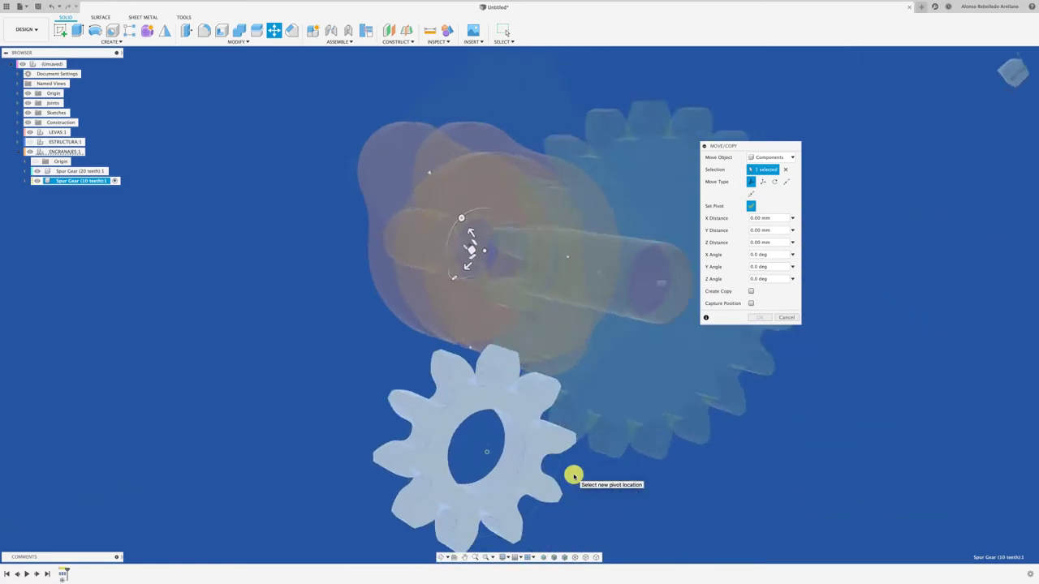
click(441, 367)
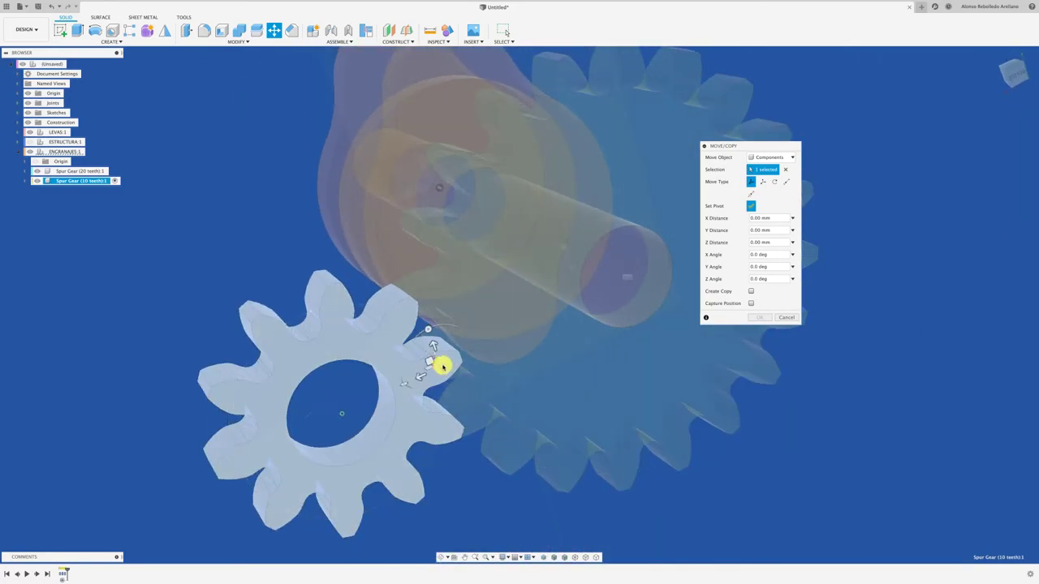
click(456, 364)
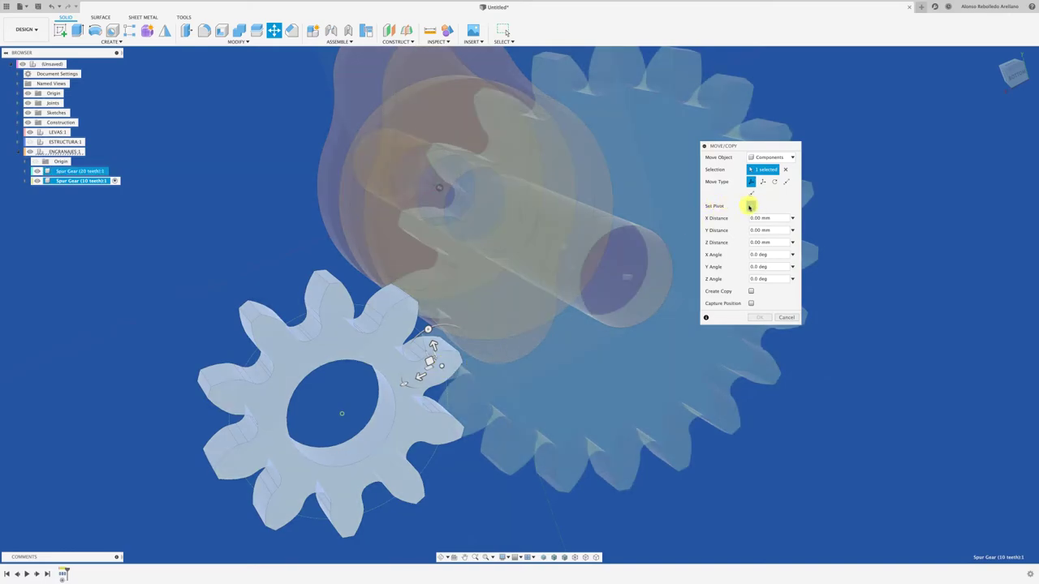
click(747, 210)
Rotate the small gear 45° about the X axis and commit the move
shift+middle_drag(424, 426, 443, 379)
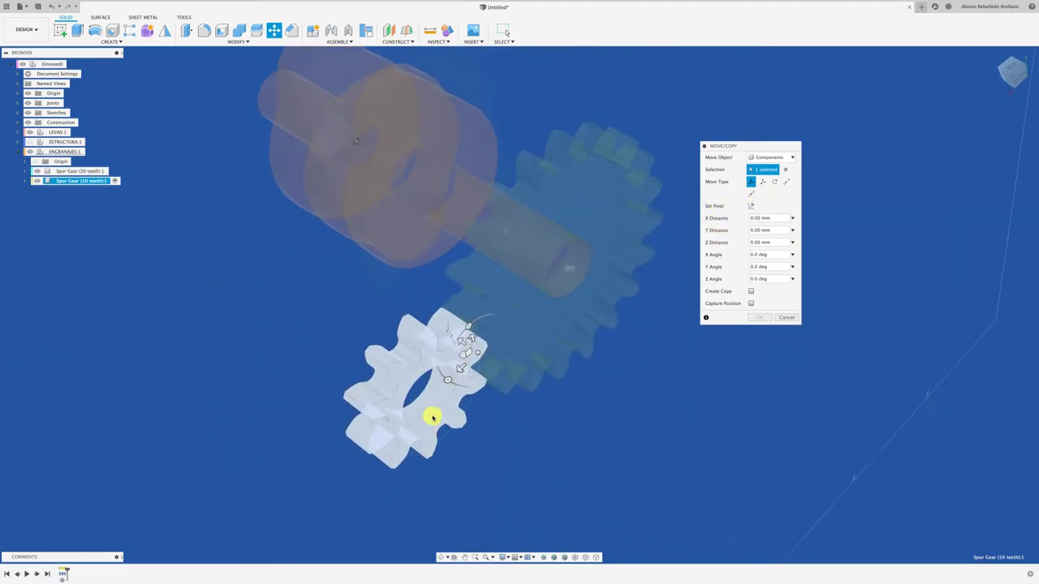
mouse_move(446, 380)
mouse_down()
mouse_move(523, 374)
mouse_move(488, 397)
mouse_up()
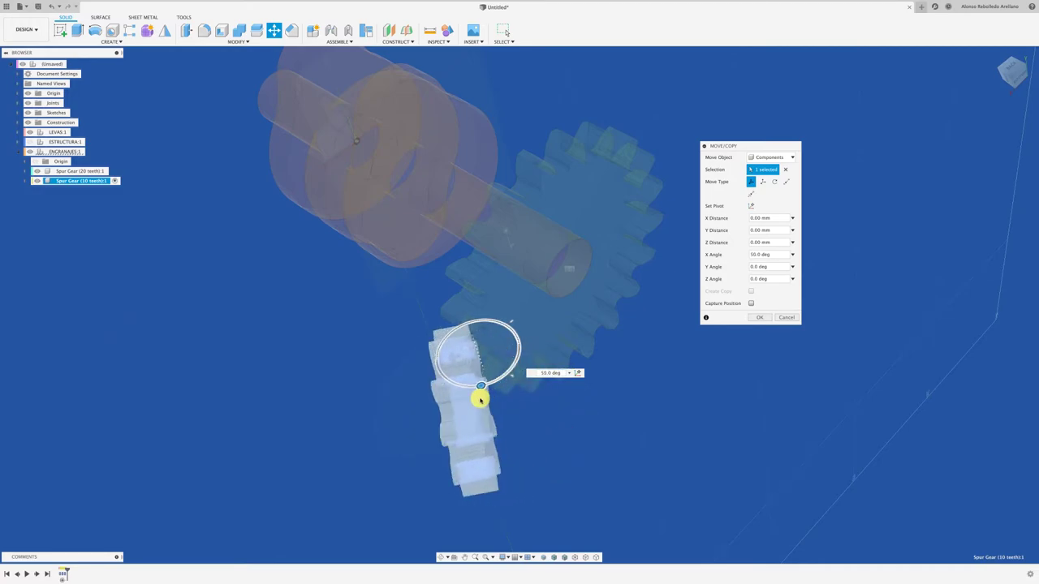
text(45)
mouse_move(475, 400)
shift+middle_down()
mouse_move(446, 297)
mouse_move(435, 341)
mouse_move(495, 357)
shift+middle_up()
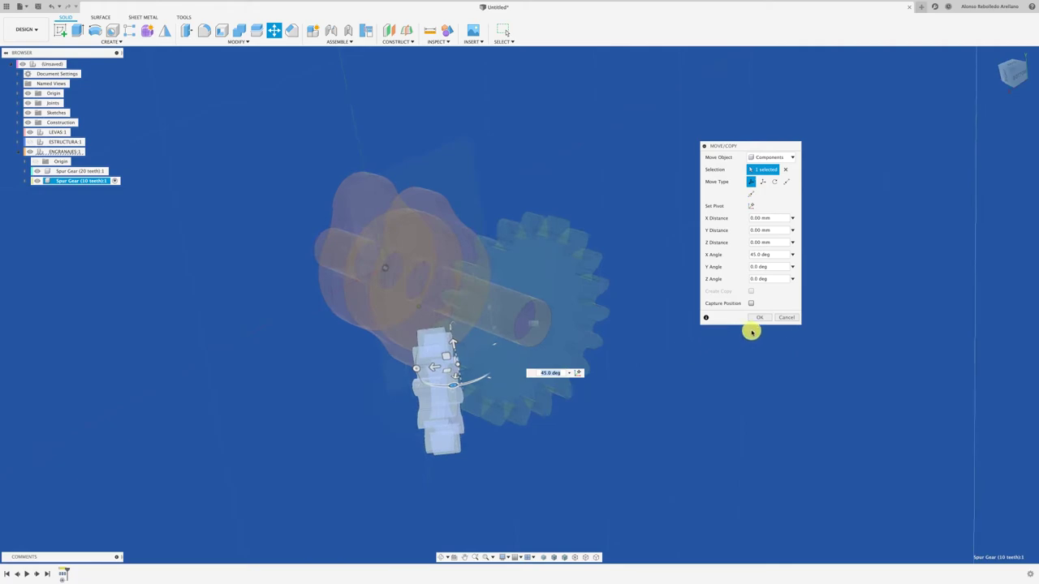
click(760, 318)
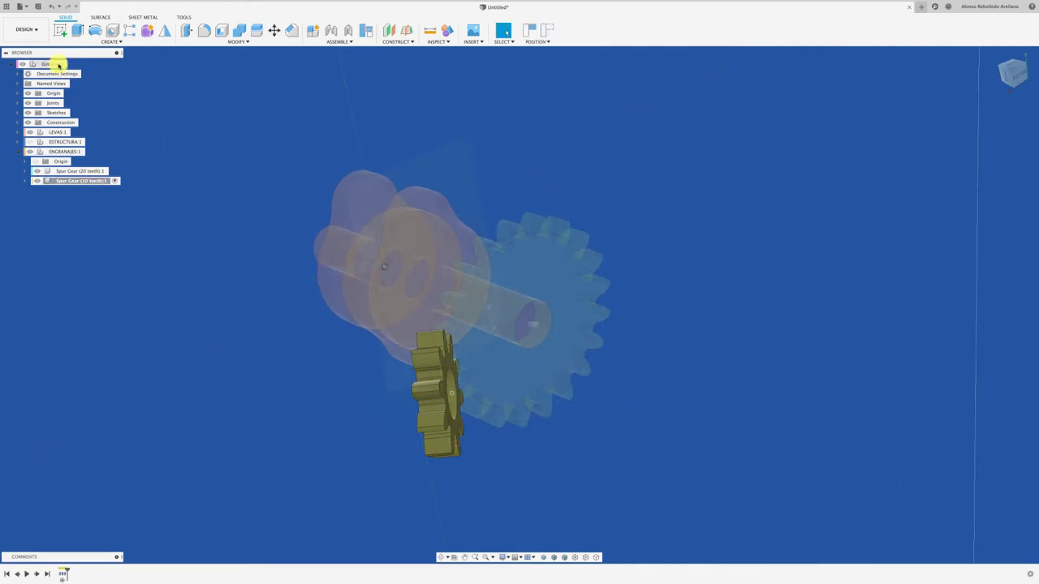
Reactivate the top-level assembly and view the gears straight on from the front
double_click(59, 64)
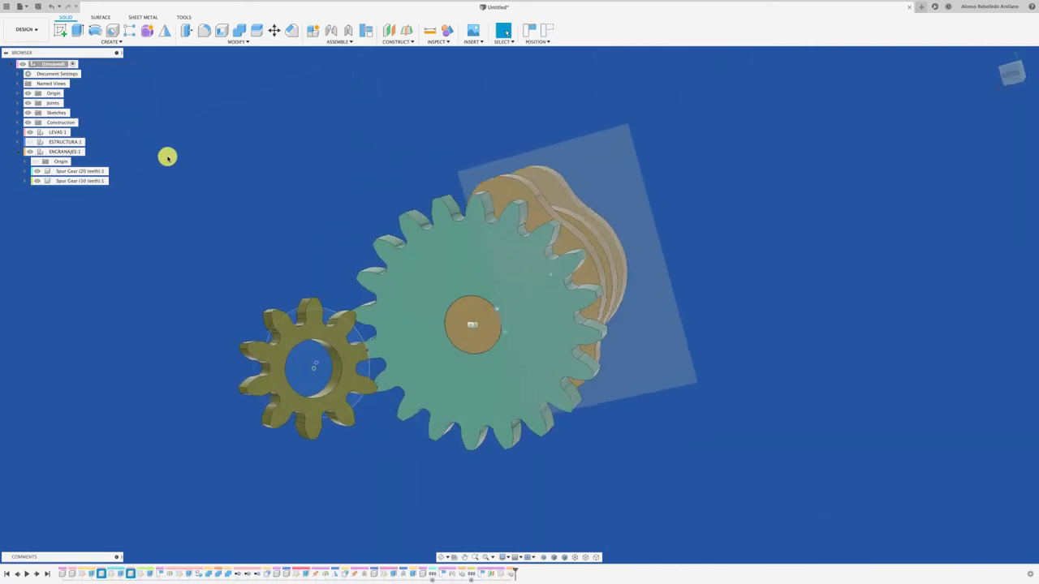
click(400, 390)
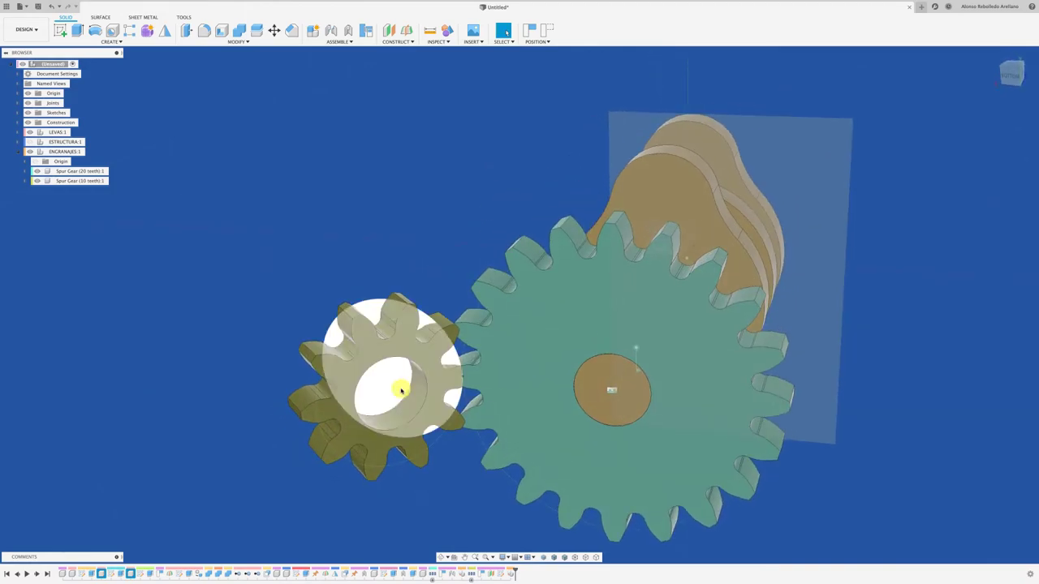
shift+middle_drag(294, 232, 501, 333)
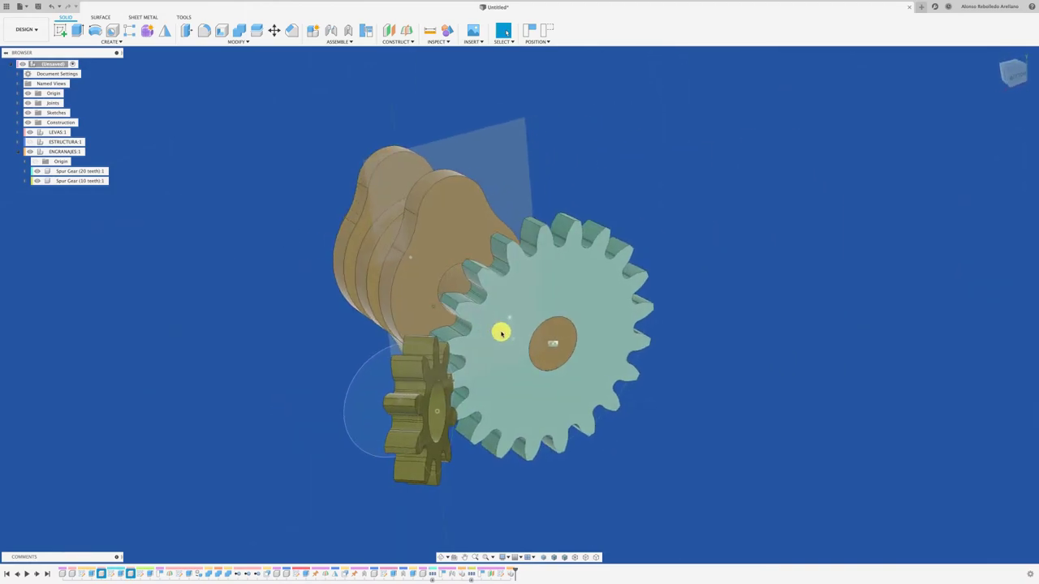
click(500, 332)
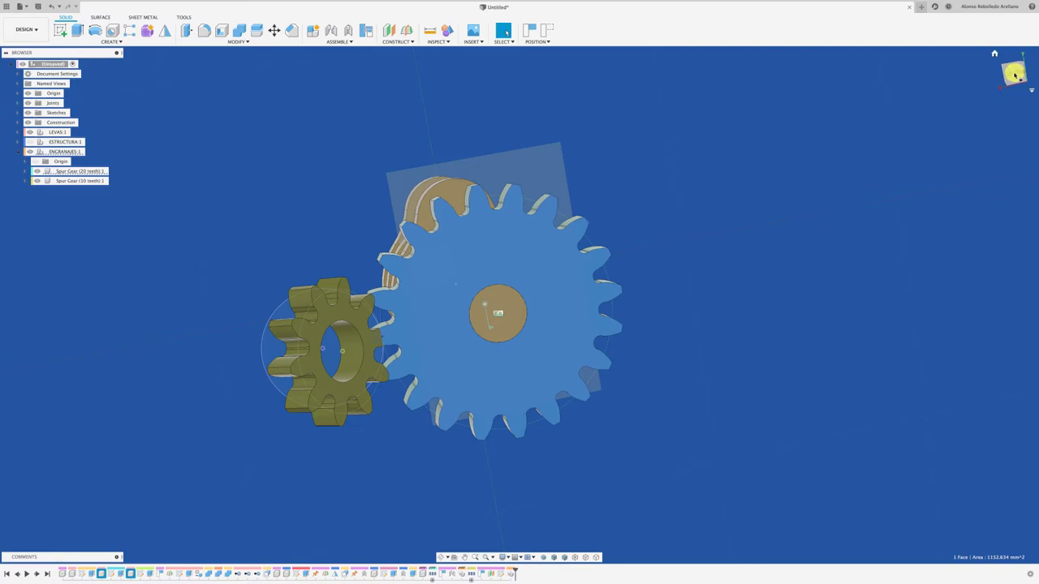
click(1014, 74)
Activate the Spur Gear (20 teeth):1 component and start a Move/Copy on it
click(91, 171)
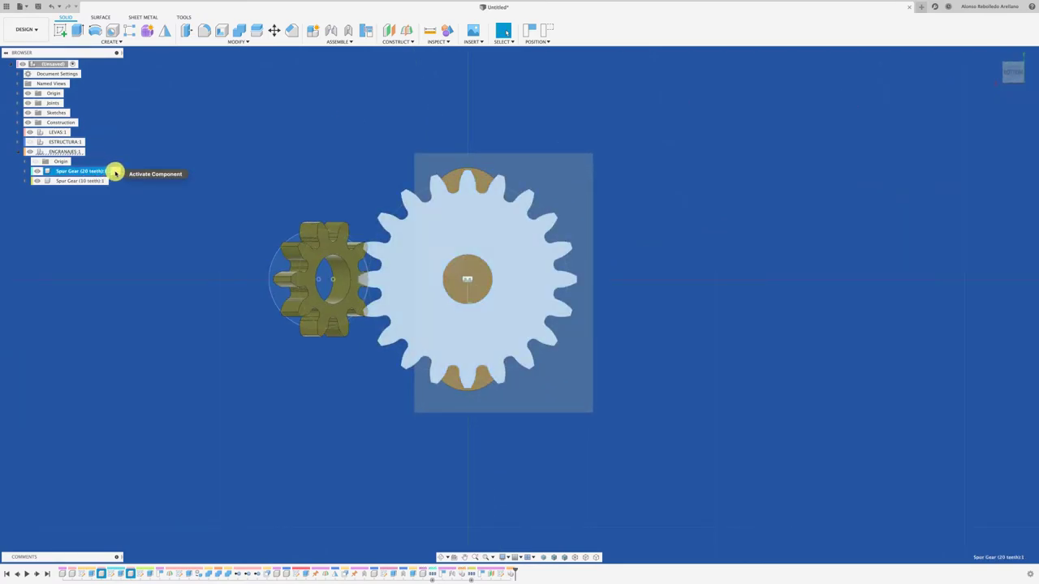
click(116, 172)
right_click(98, 172)
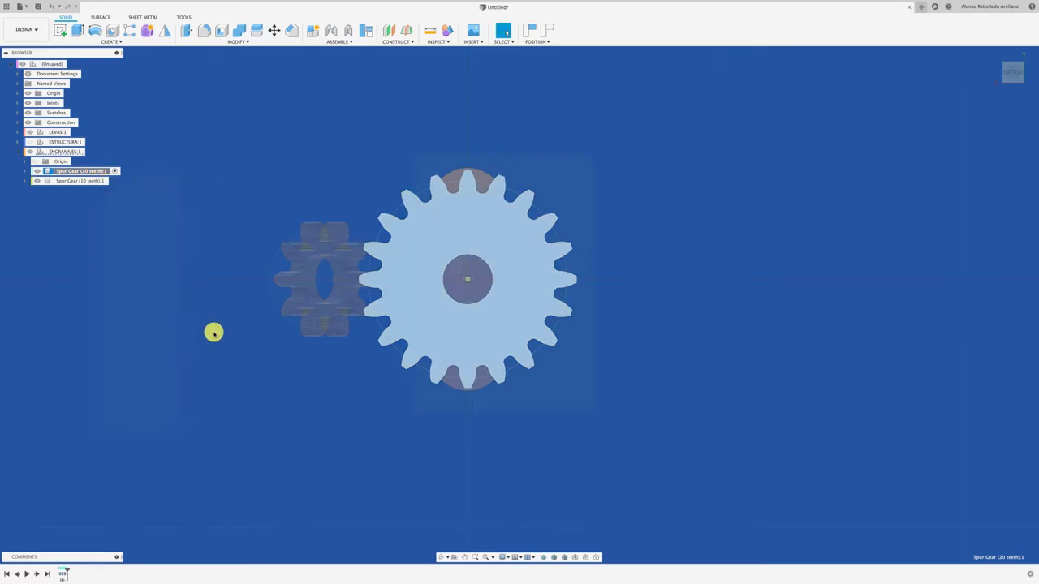
shift+middle_drag(214, 332, 464, 267)
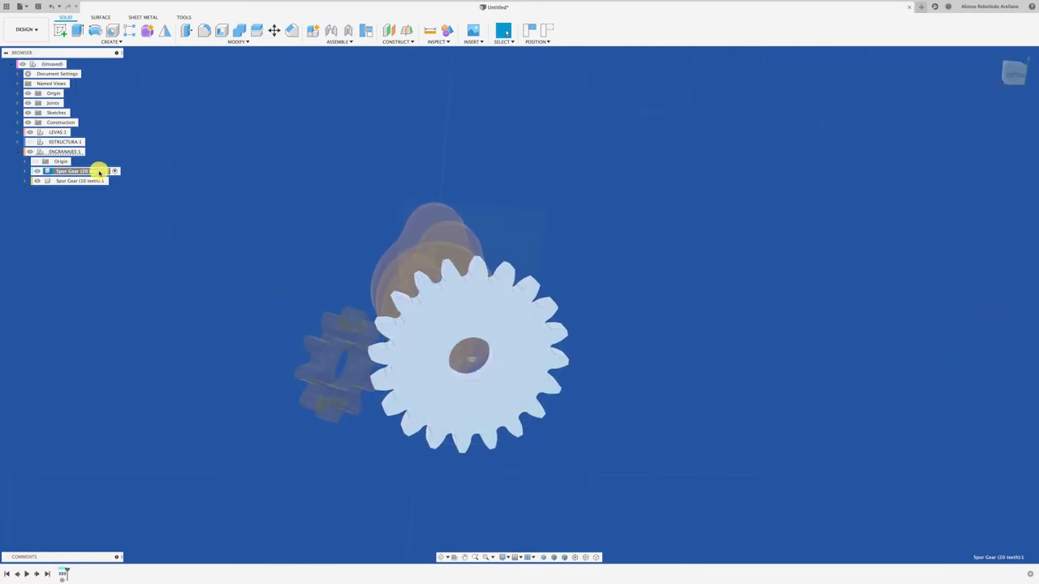
right_click(101, 171)
click(163, 148)
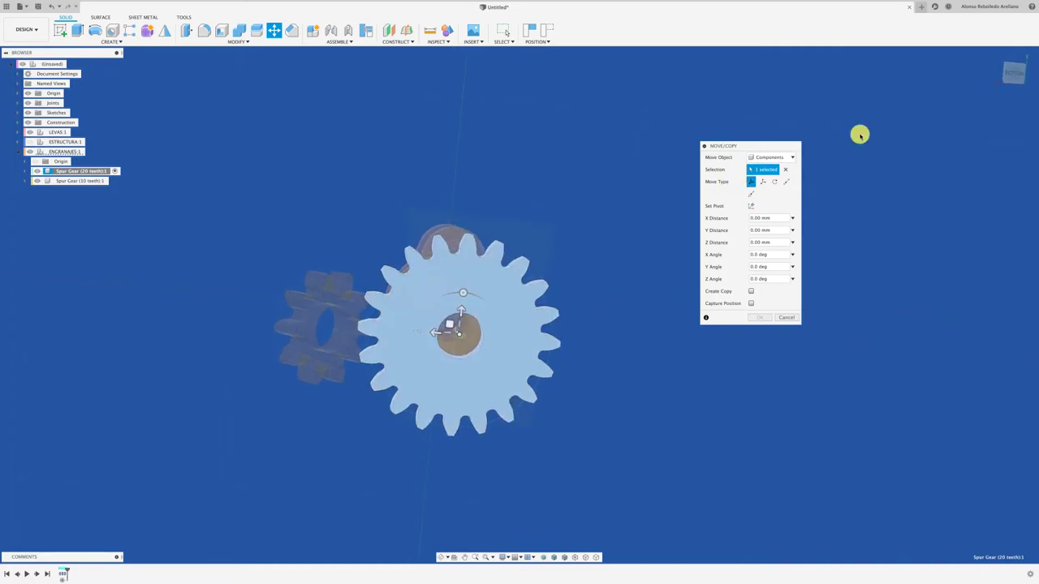
View the large gear face-on and rotate it 10° about the Z axis
click(1010, 77)
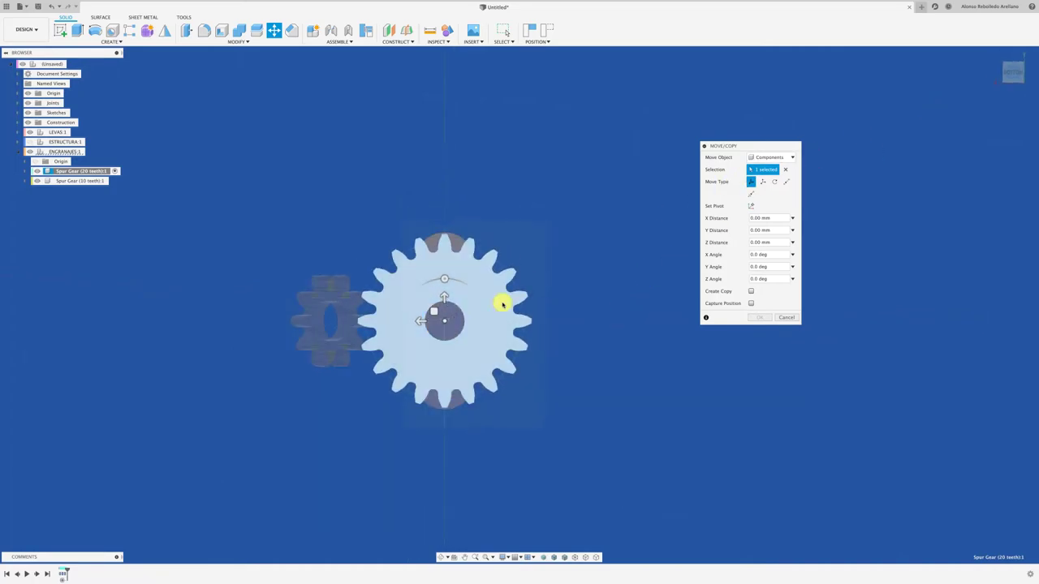
drag(454, 280, 458, 279)
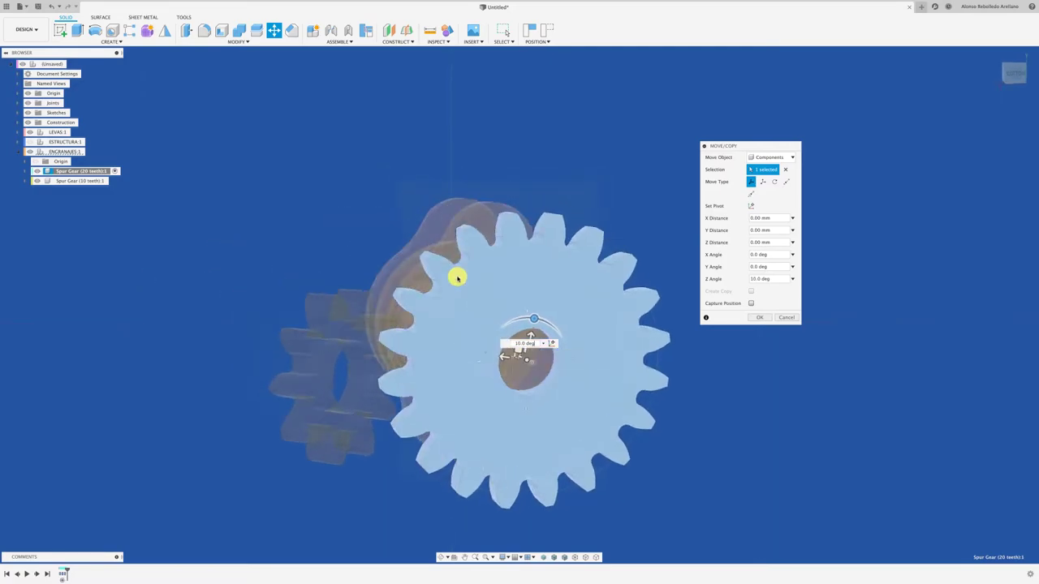
click(763, 317)
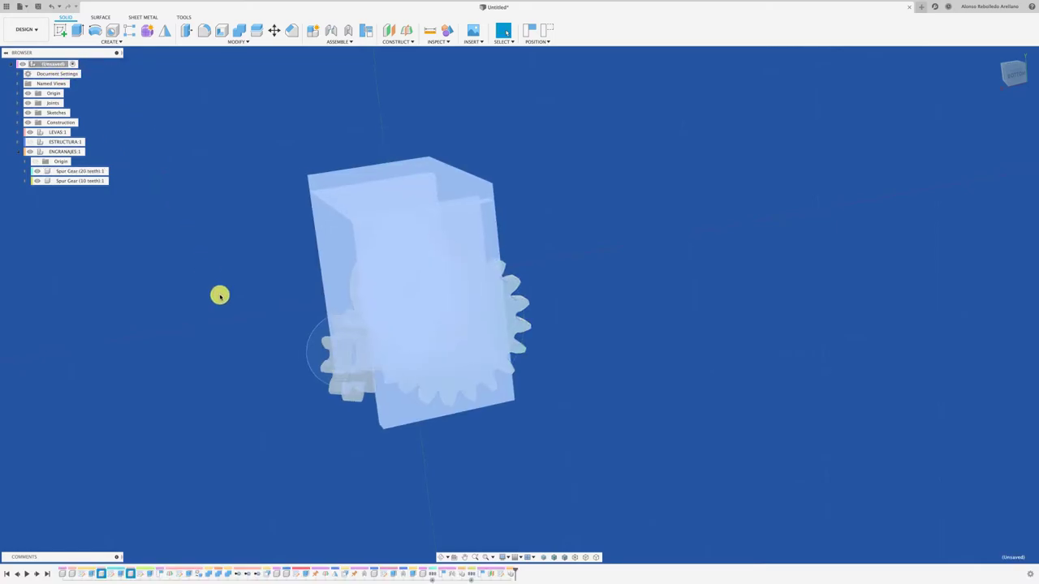
Activate Spur Gear (10 teeth):1 and apply a first small Move/Copy rotation
mouse_move(296, 333)
shift+middle_down()
mouse_move(314, 322)
mouse_move(387, 336)
mouse_move(379, 343)
mouse_move(358, 311)
shift+middle_up()
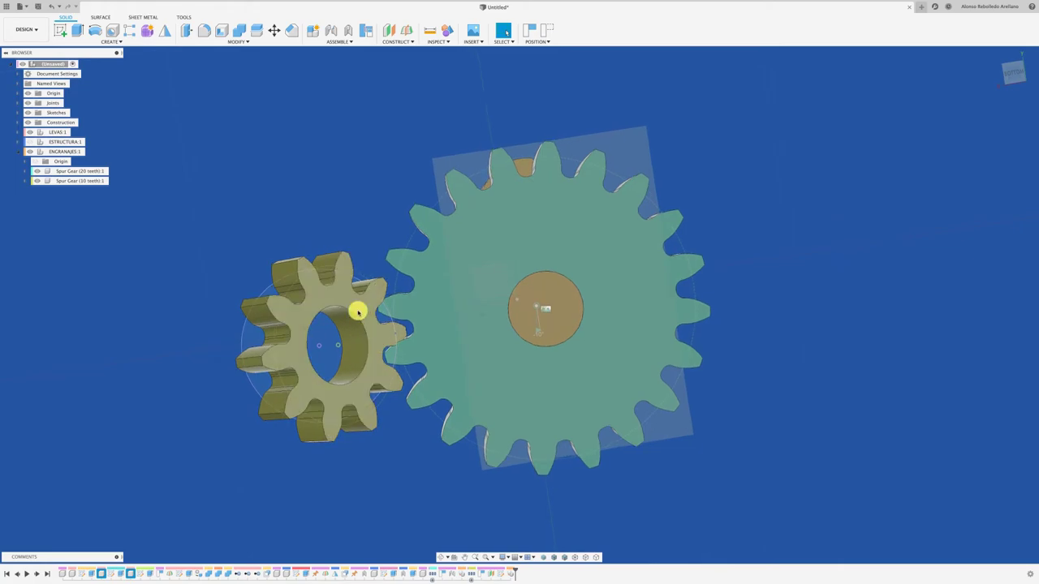
click(98, 181)
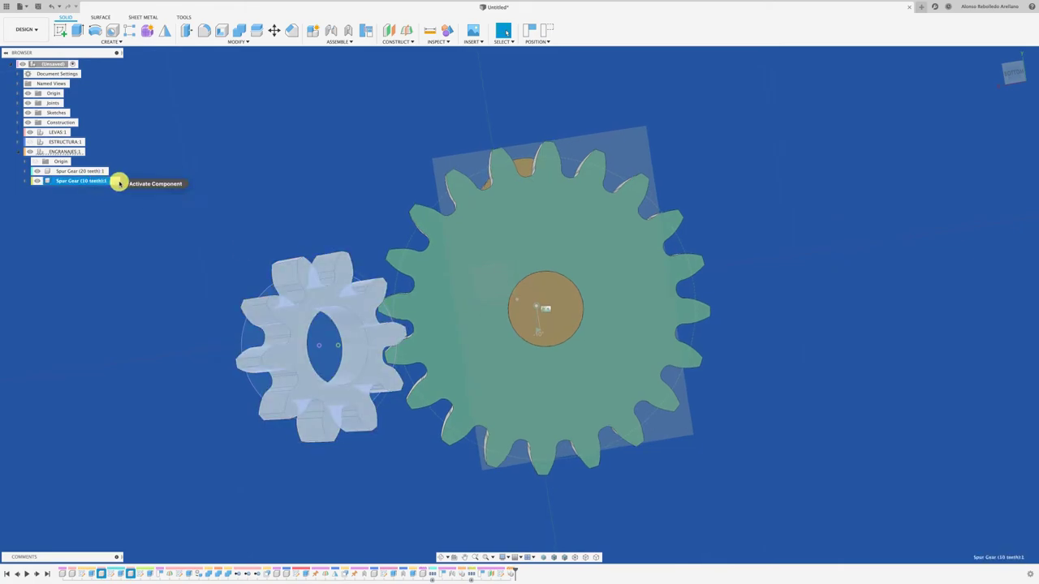
click(117, 182)
key(m)
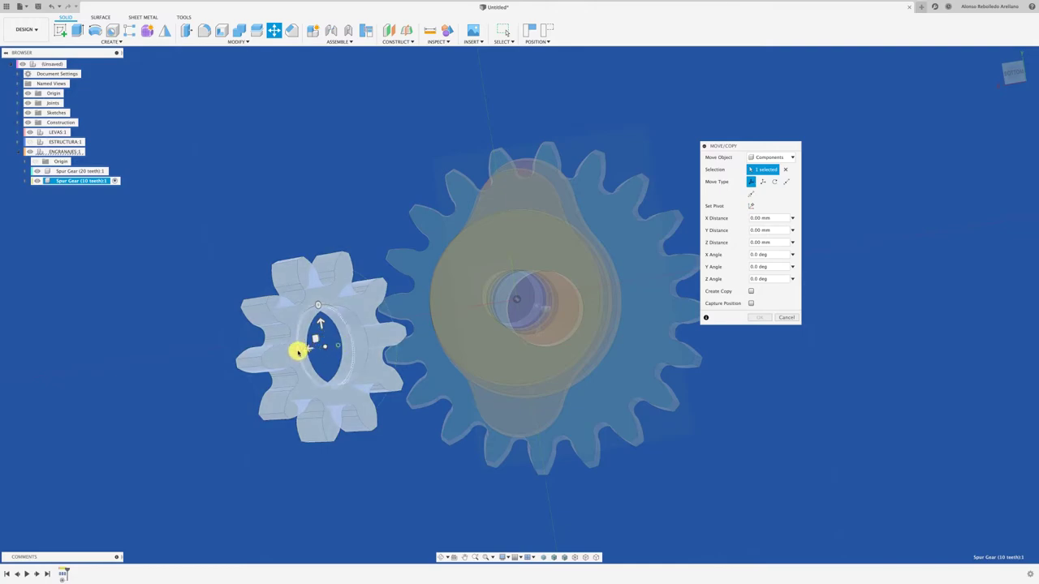
drag(298, 349, 300, 359)
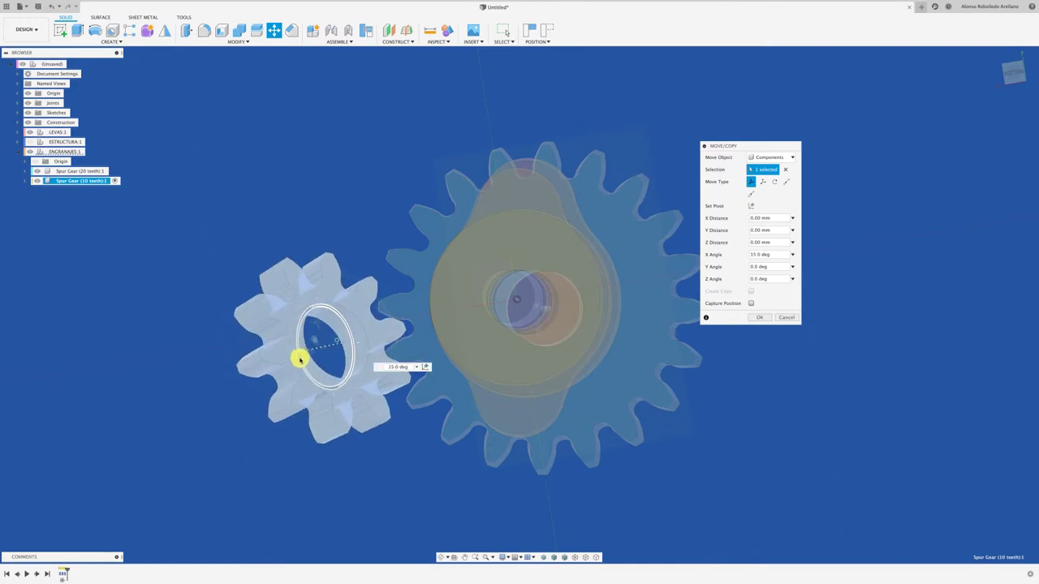
click(761, 319)
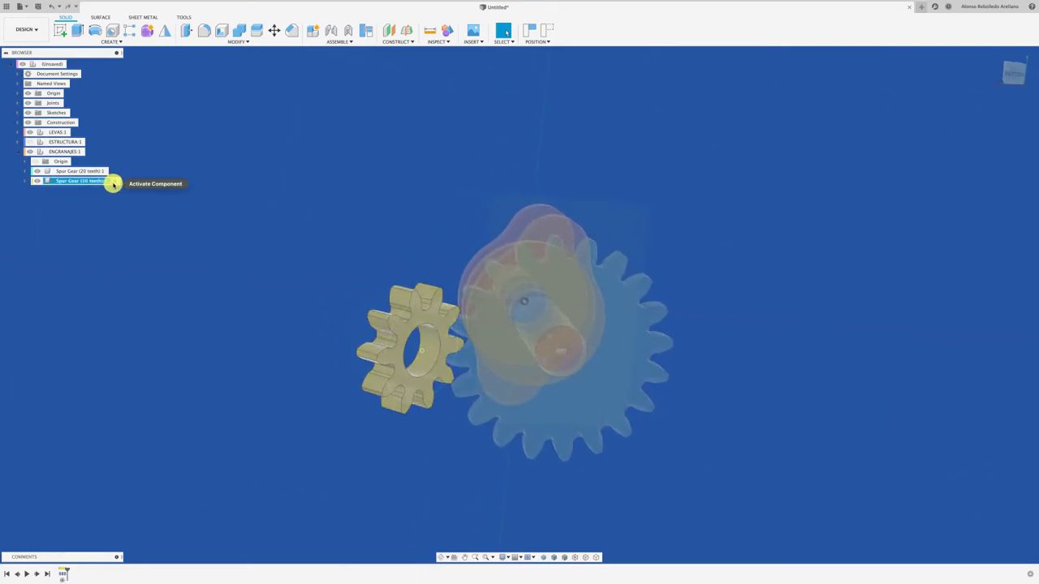
Rotate the 10-tooth gear -5.0° about Z and check its alignment from a standard view
key(m)
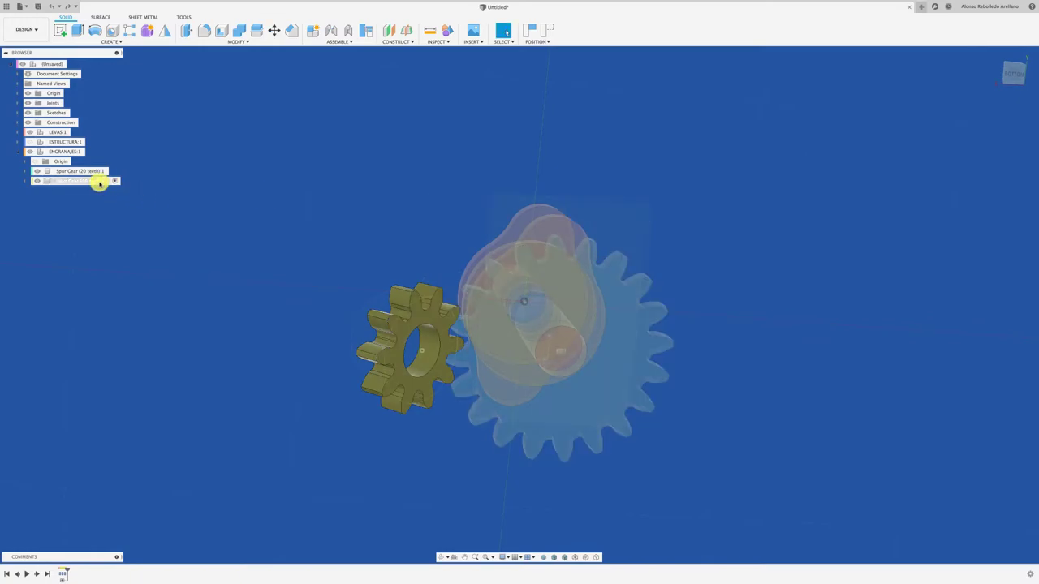
click(99, 181)
key(m)
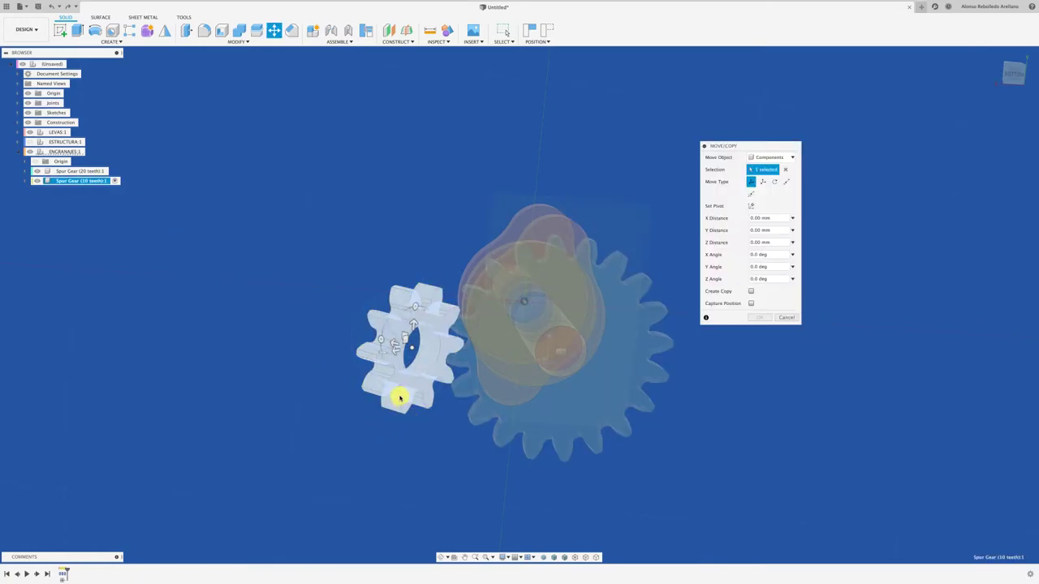
shift+middle_drag(373, 344, 351, 341)
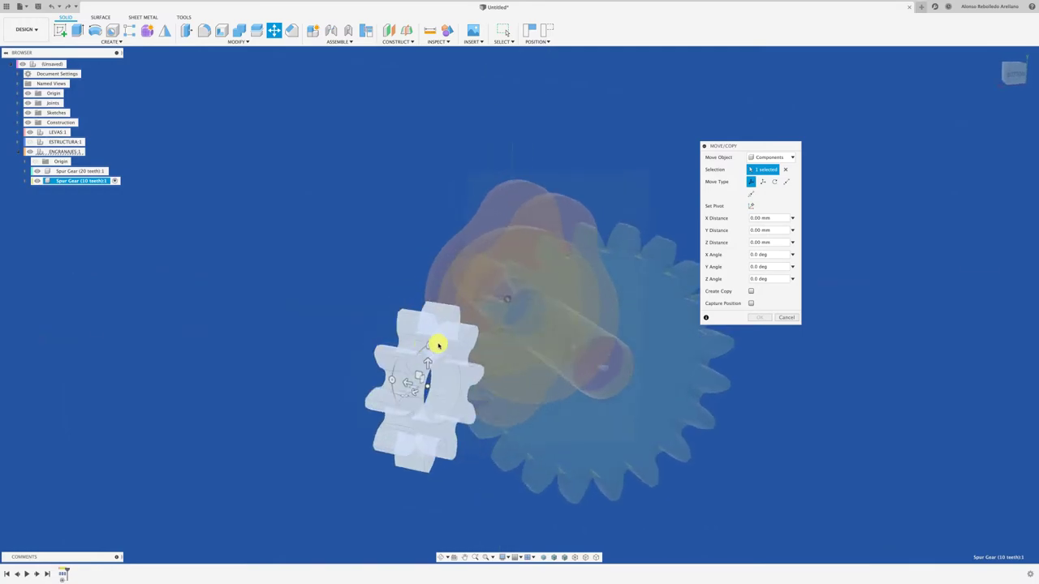
drag(318, 338, 315, 341)
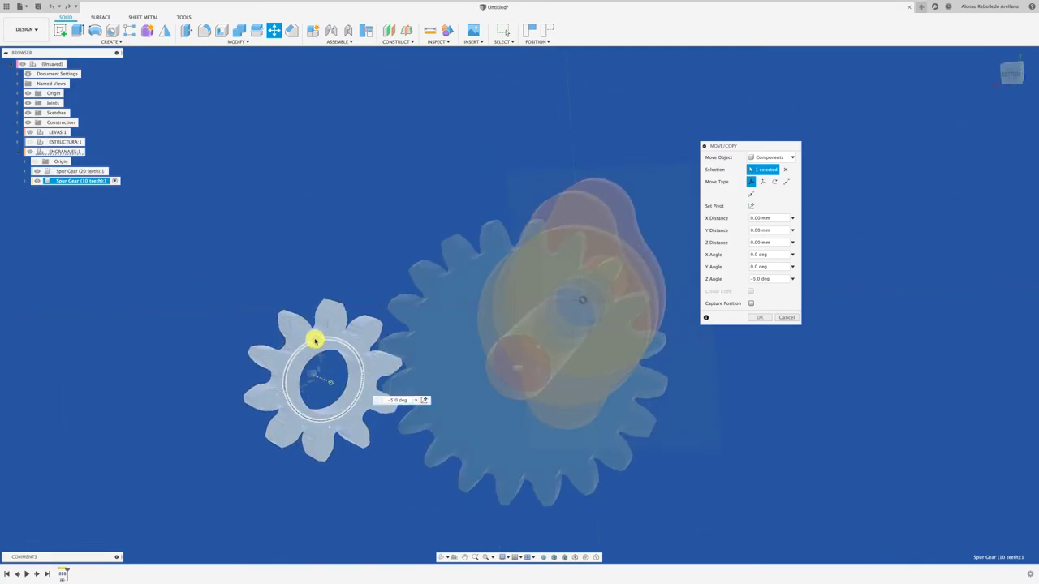
mouse_move(315, 341)
shift+middle_down()
mouse_move(380, 327)
mouse_move(992, 81)
shift+middle_up()
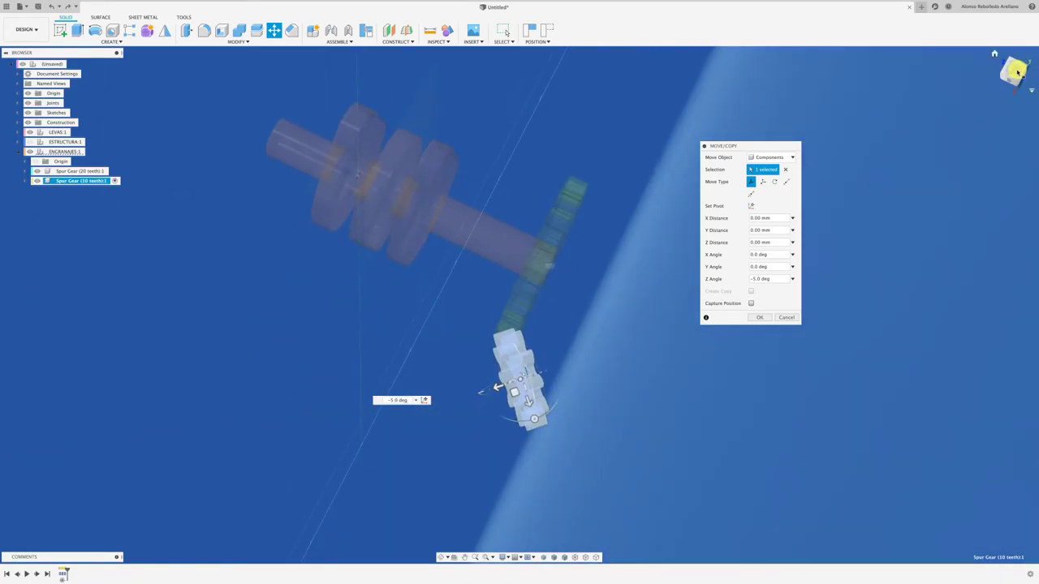
click(1016, 71)
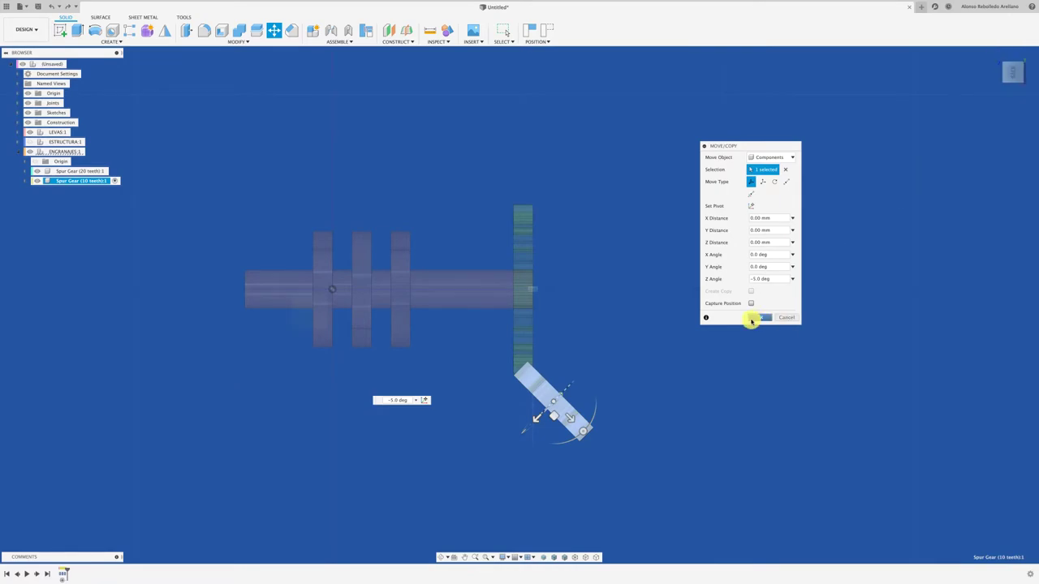
scroll(559, 460, up, 3)
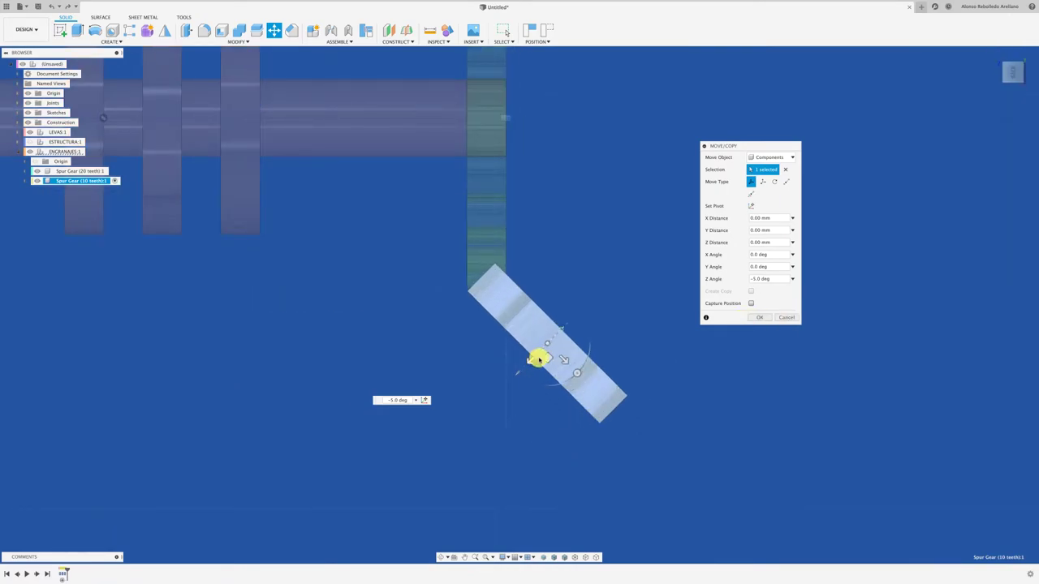
shift+scroll(569, 387, down, 10)
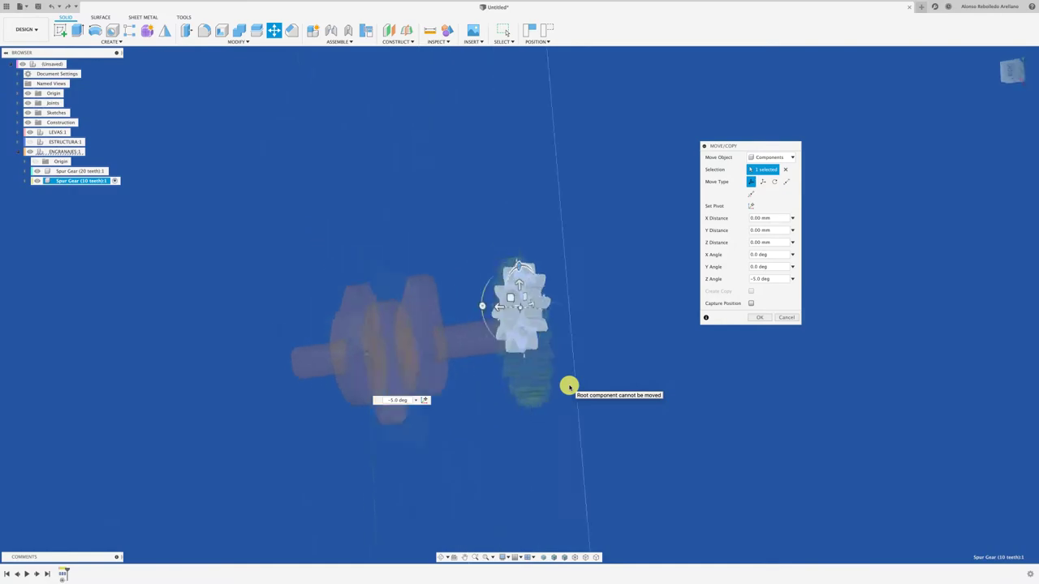
Commit the 10-tooth gear's -5° rotation and check the tooth meshing from a side view
click(760, 318)
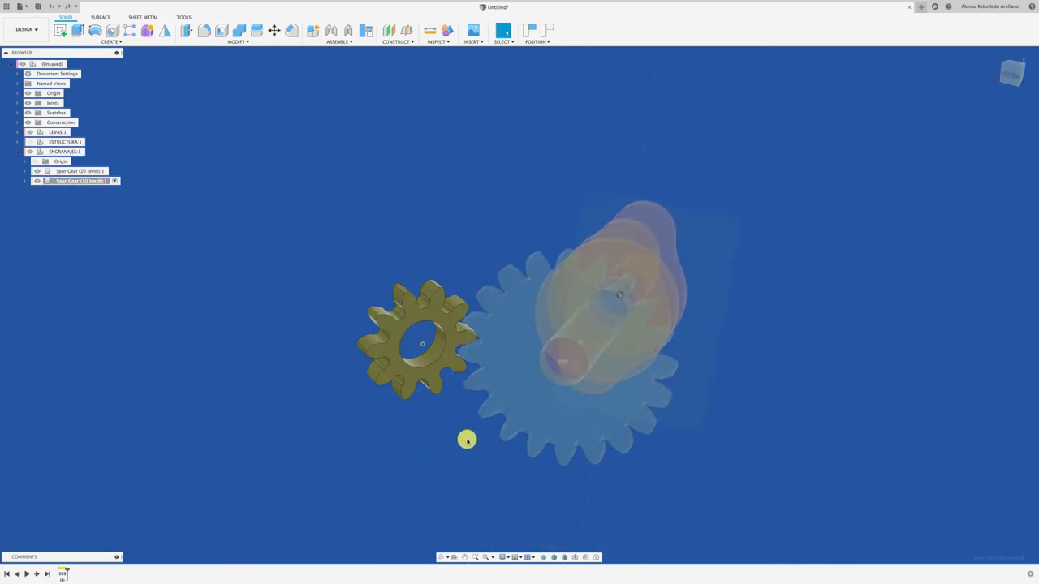
shift+scroll(465, 439, down, 5)
shift+scroll(464, 446, down, 5)
shift+scroll(464, 445, down, 5)
shift+scroll(463, 445, down, 5)
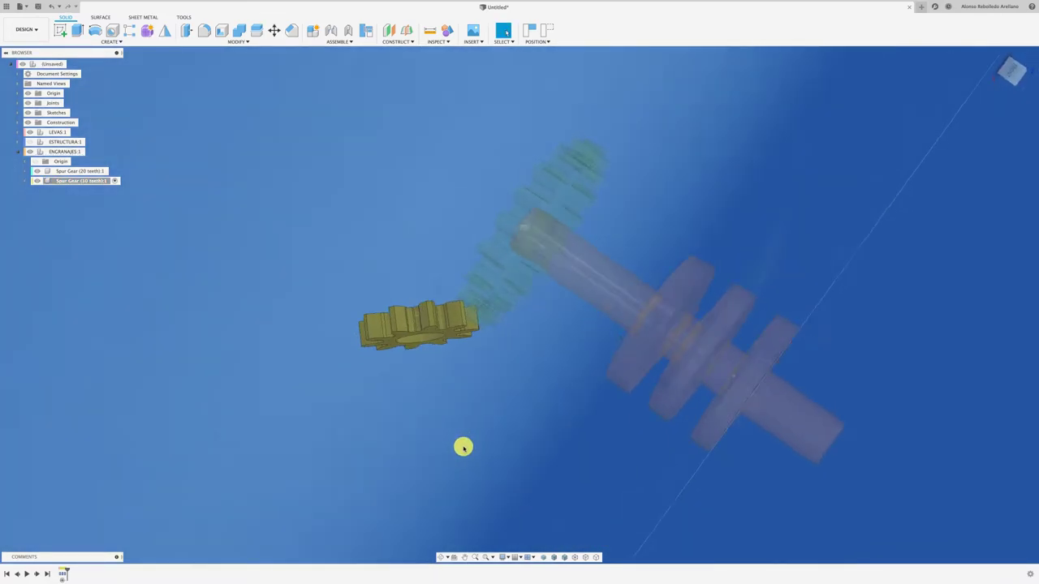
shift+scroll(466, 451, down, 5)
shift+scroll(631, 370, down, 5)
shift+middle_drag(631, 370, 645, 357)
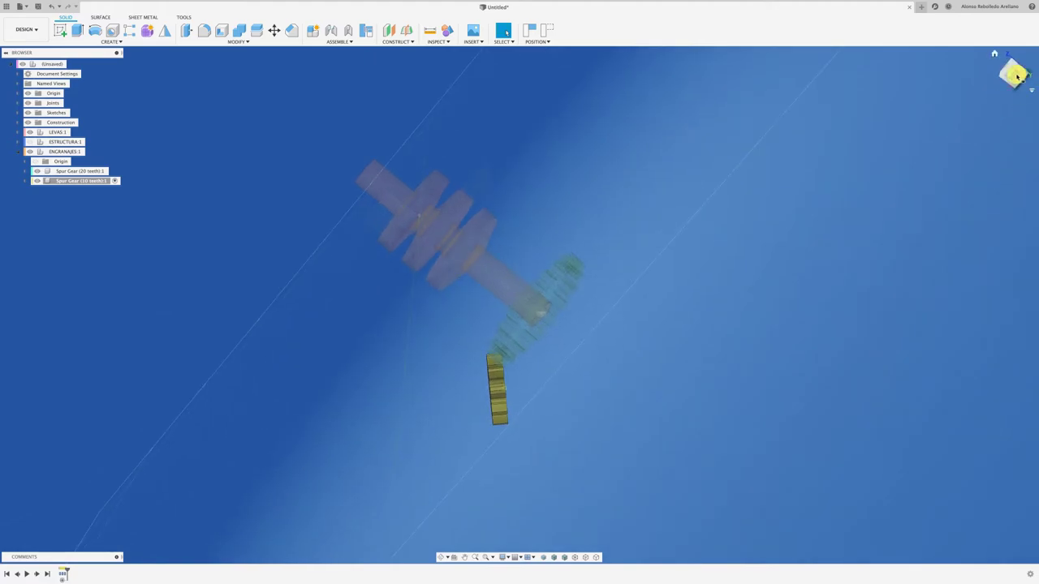
click(1014, 75)
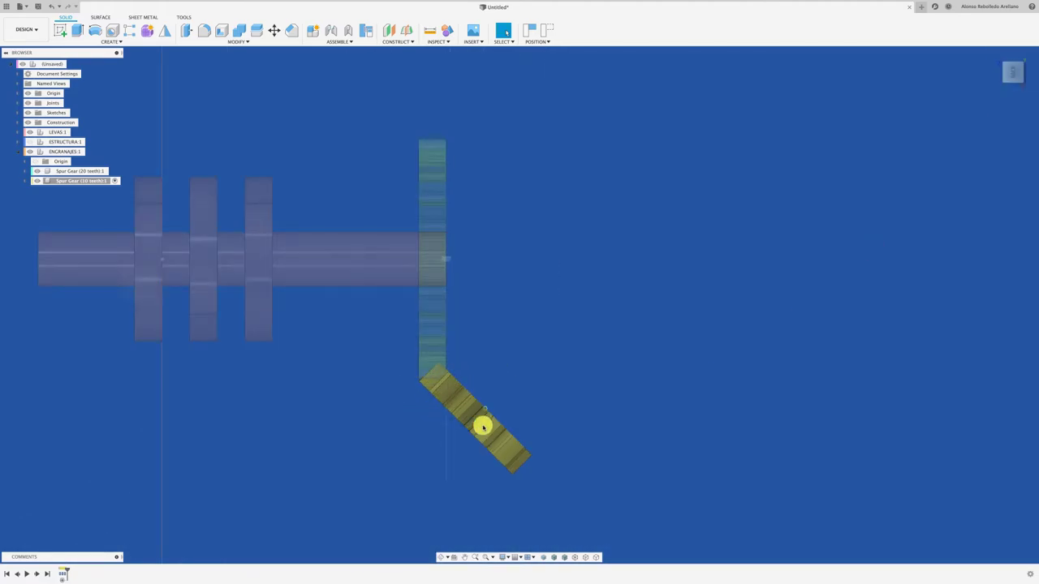
shift+middle_drag(494, 469, 573, 441)
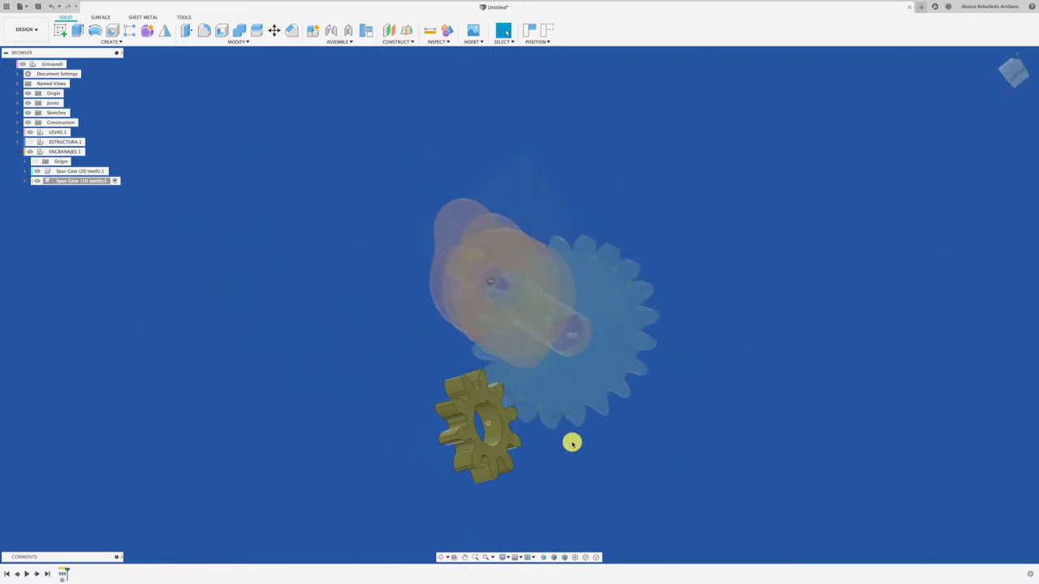
Reactivate the whole (Unsaved) assembly and reorient the view around the gears
click(72, 63)
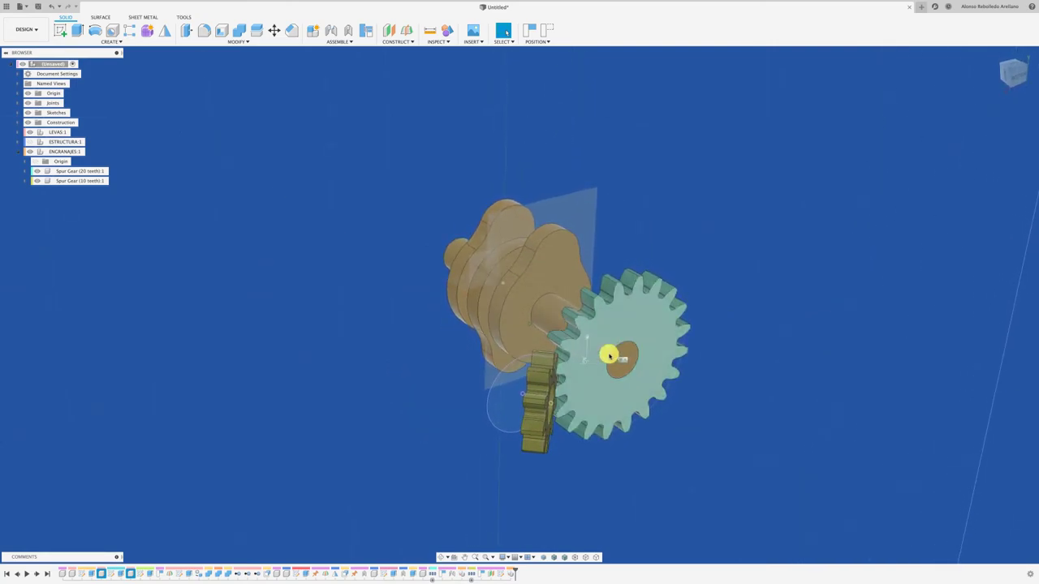
click(660, 331)
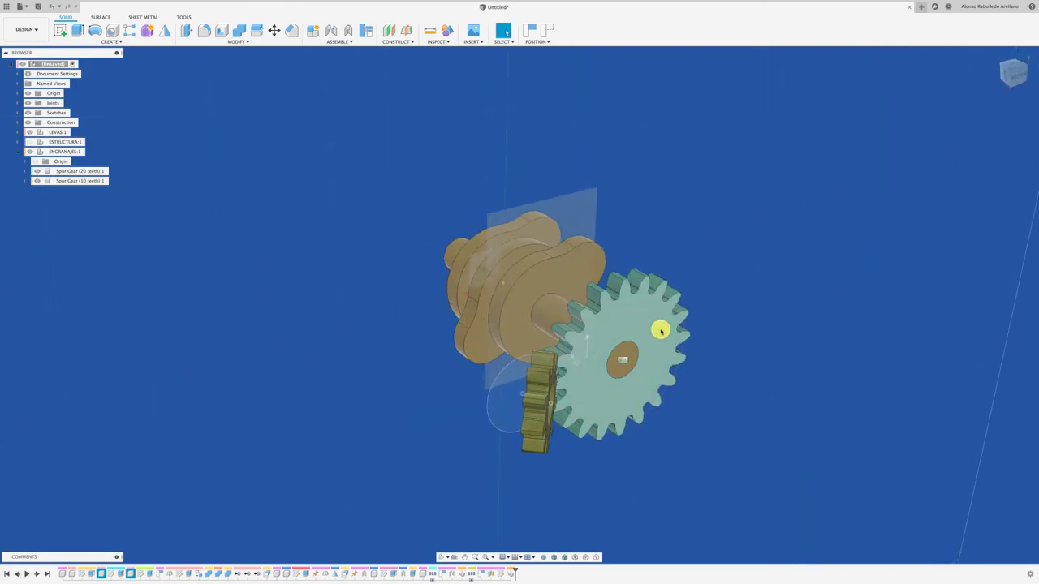
shift+middle_drag(660, 331, 481, 388)
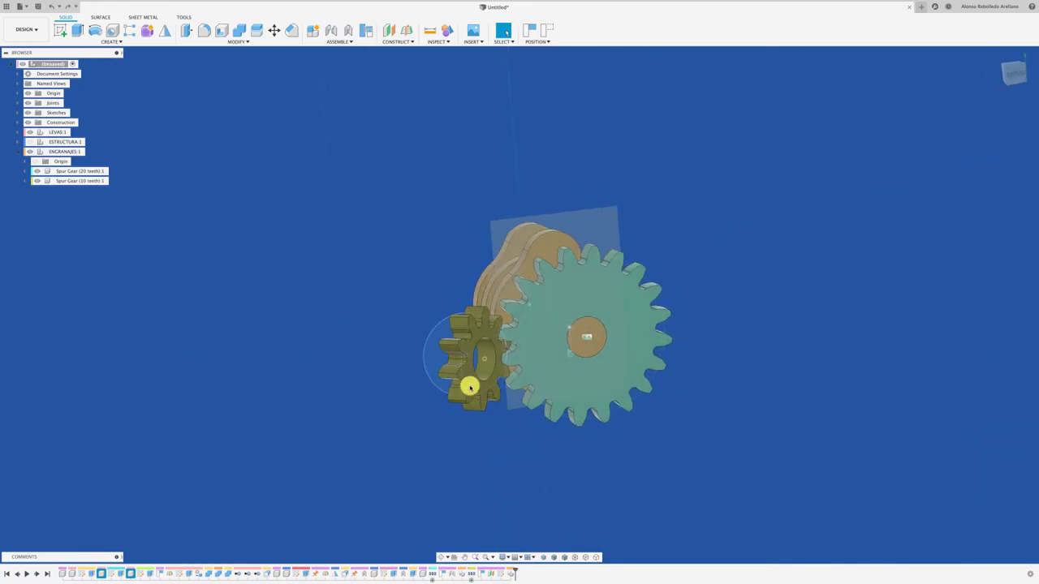
mouse_move(481, 387)
mouse_down()
mouse_move(467, 349)
mouse_move(417, 437)
mouse_up()
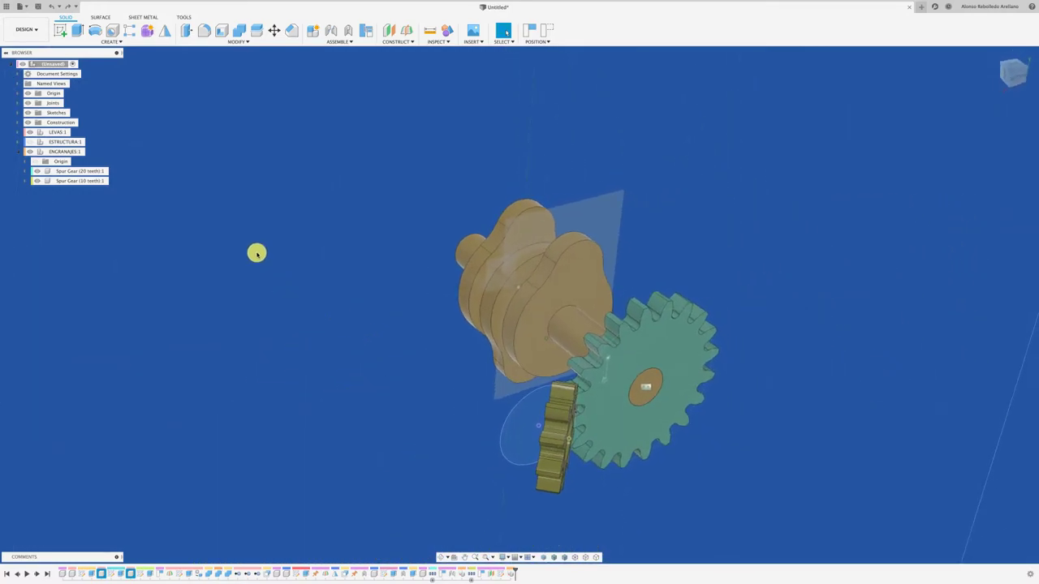
Activate and expand ESTRUCTURA:1, then add a new component inside it named EJE
click(91, 142)
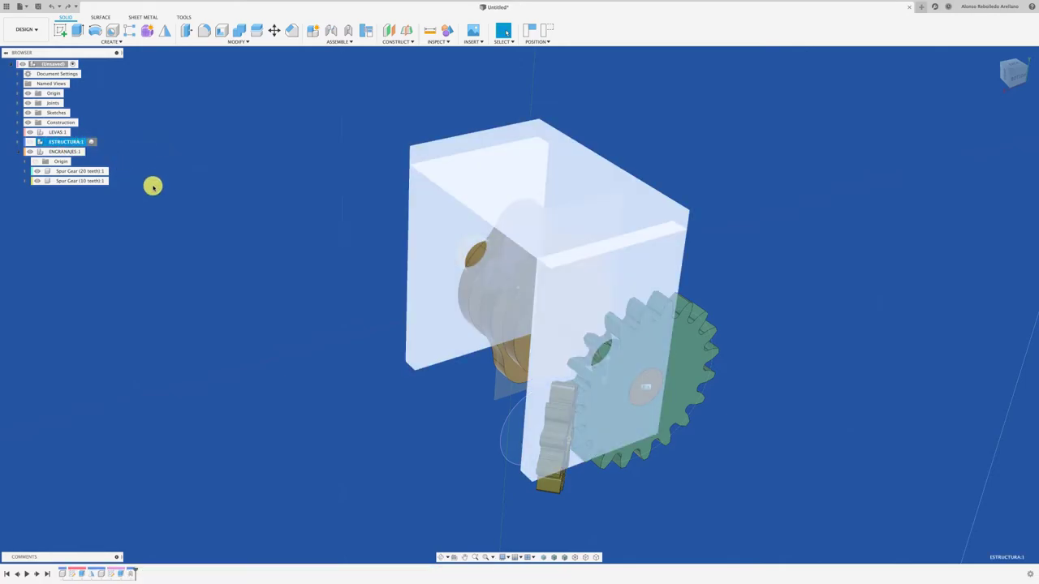
key(v)
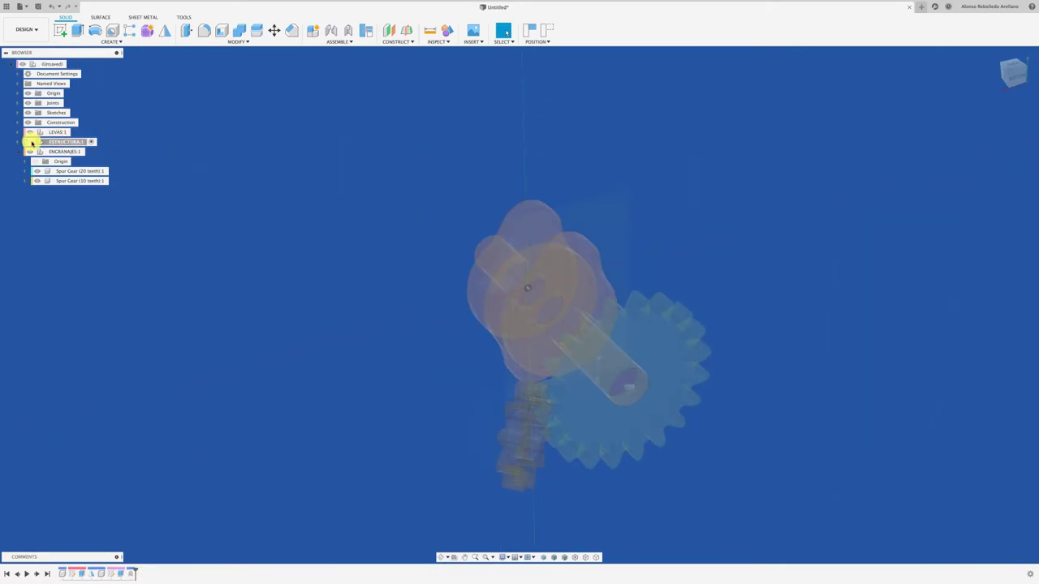
click(31, 142)
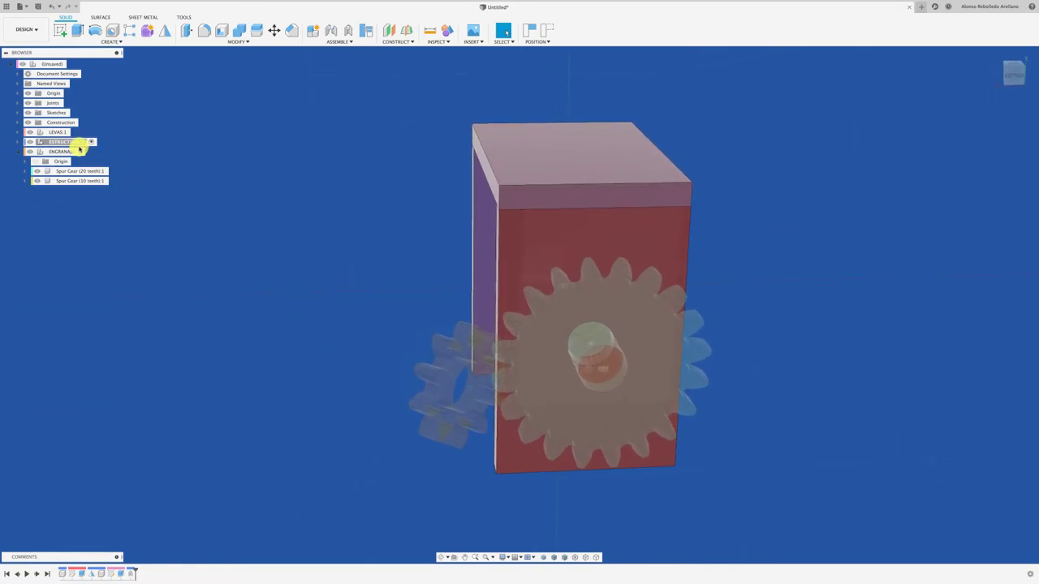
click(18, 142)
right_click(78, 142)
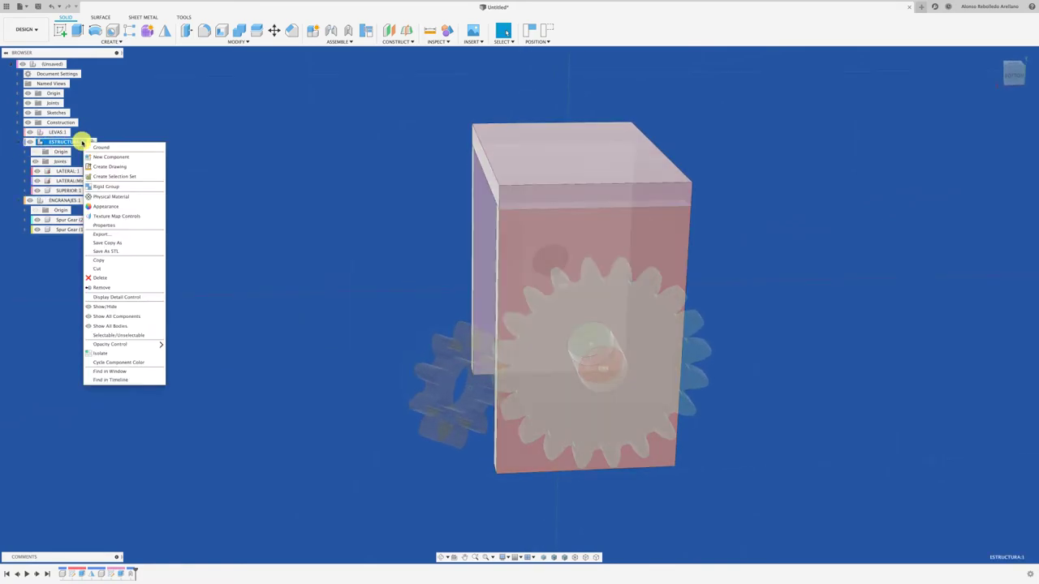
click(129, 159)
text(EJE)
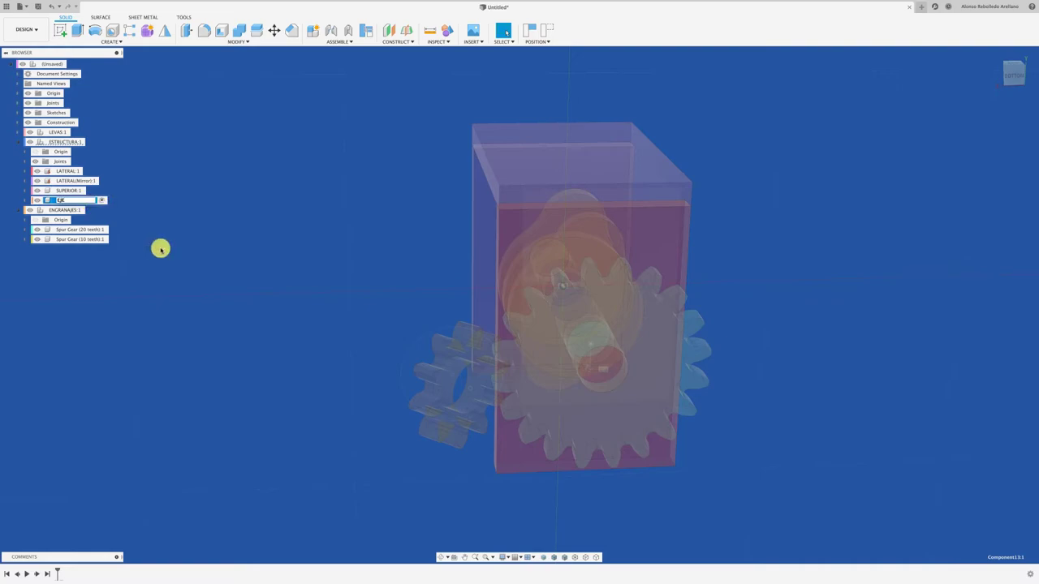
key(Return)
Sketch a 10 mm diameter circle on the small gear's face
click(60, 31)
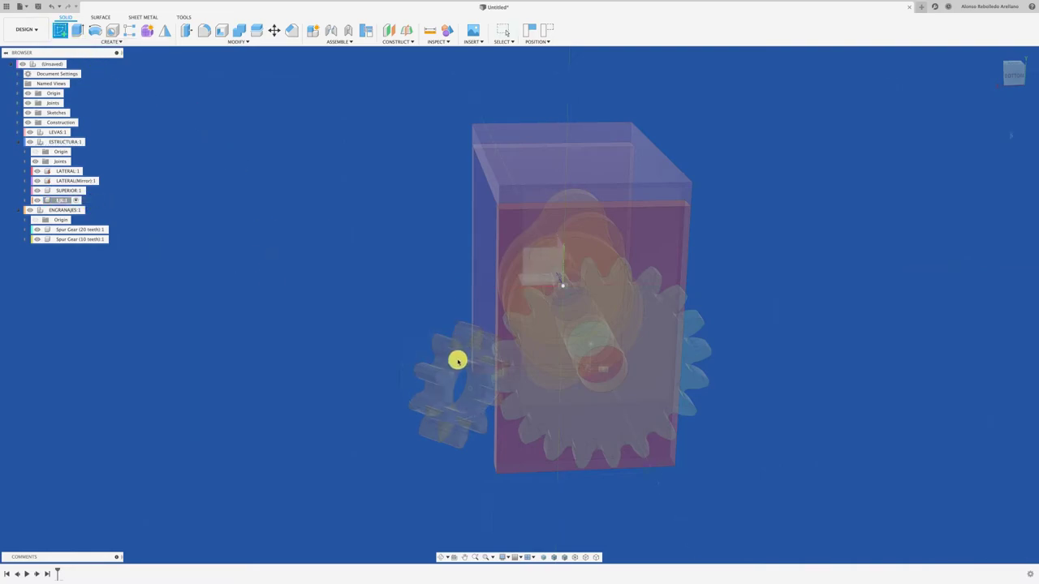
click(461, 365)
click(518, 297)
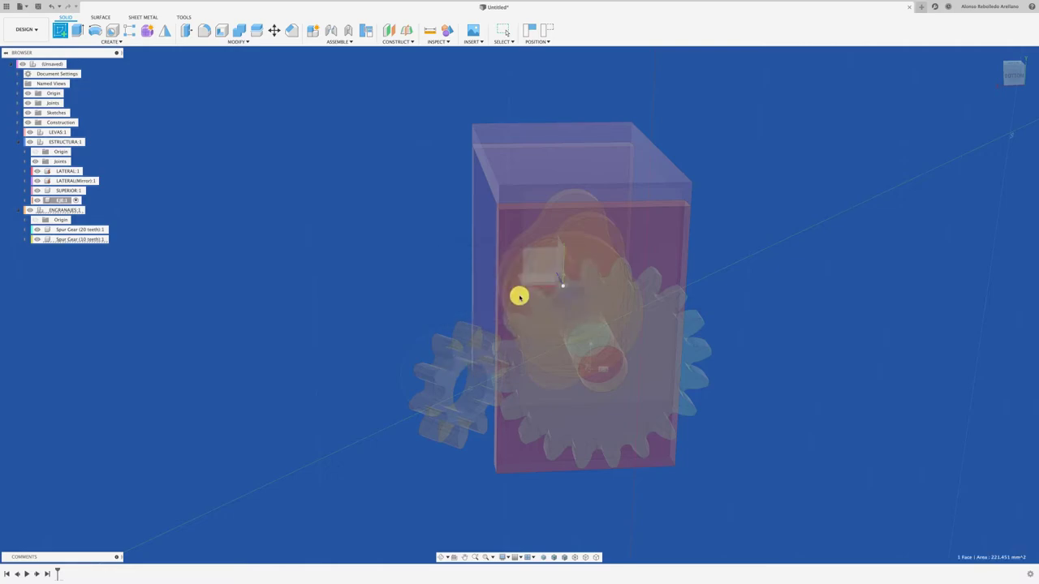
key(c)
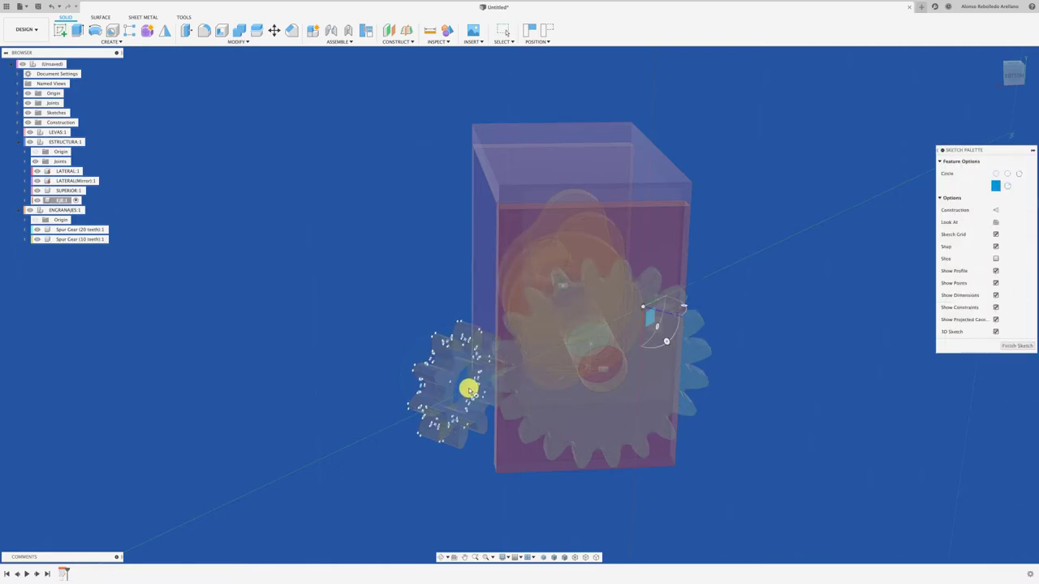
click(470, 390)
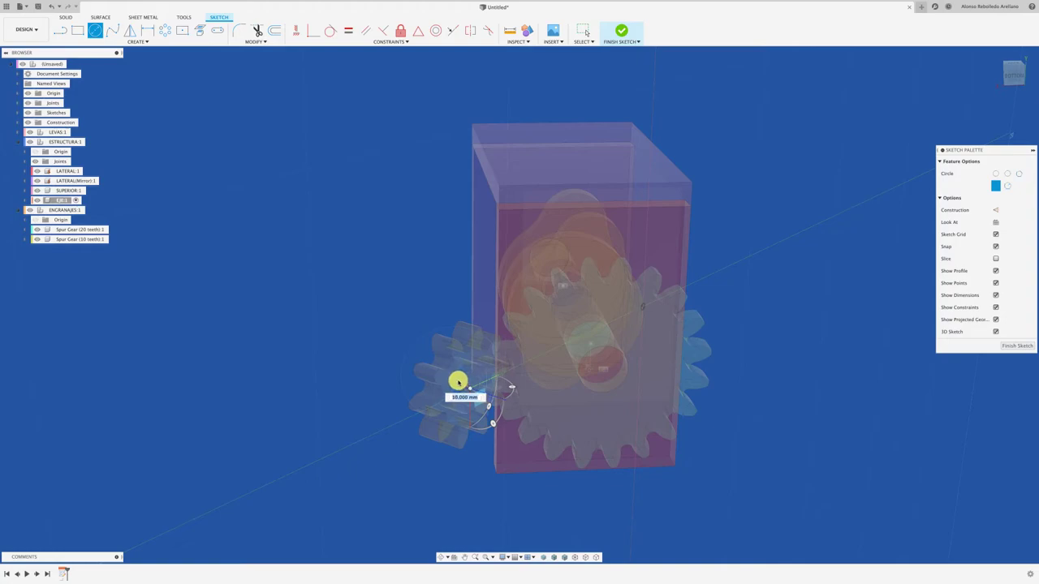
key(Return)
Extrude the 10 mm circle about 35 mm as a new body for the shaft
key(e)
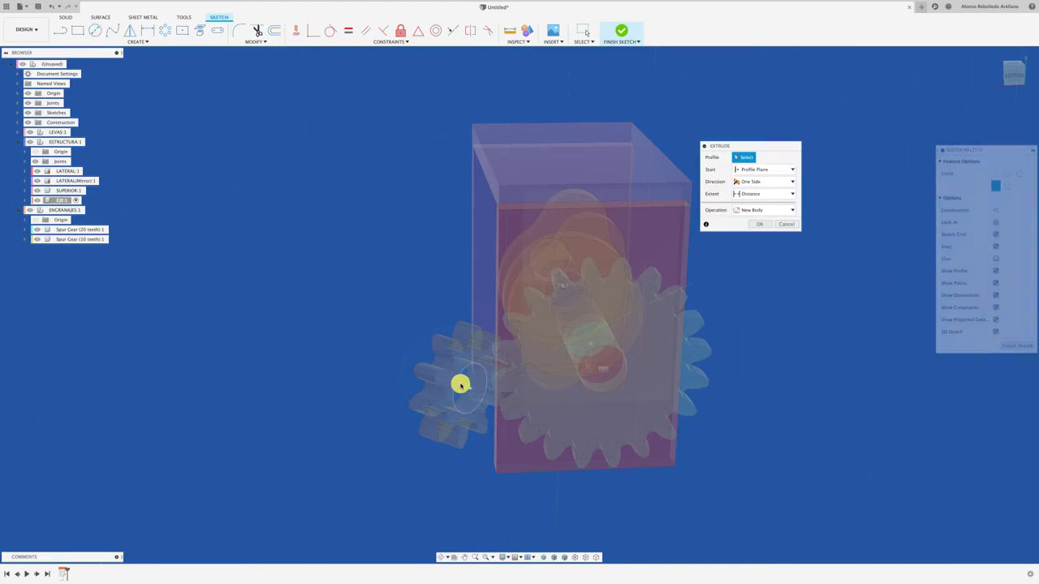
click(475, 392)
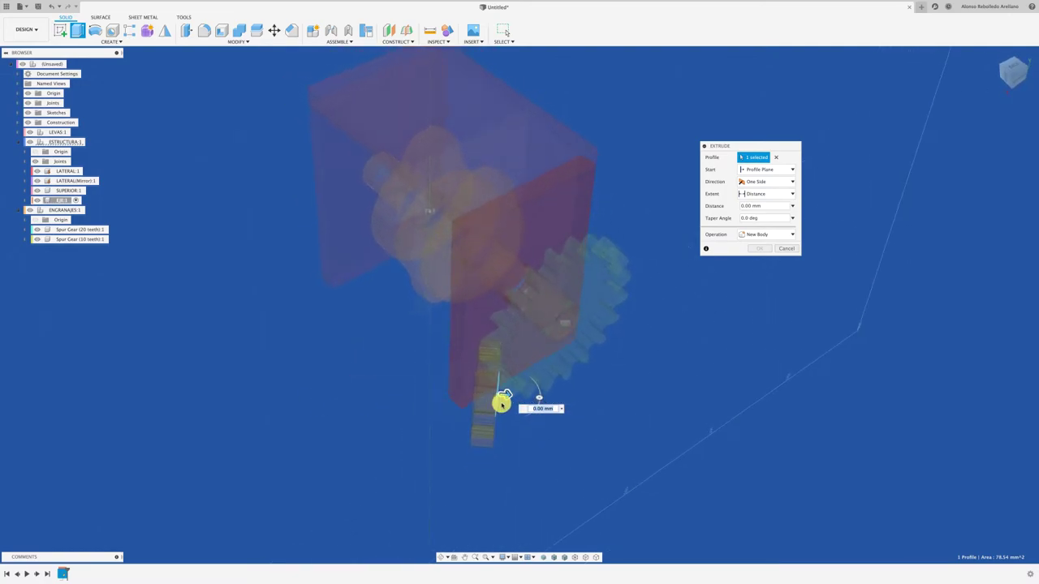
drag(507, 397, 358, 383)
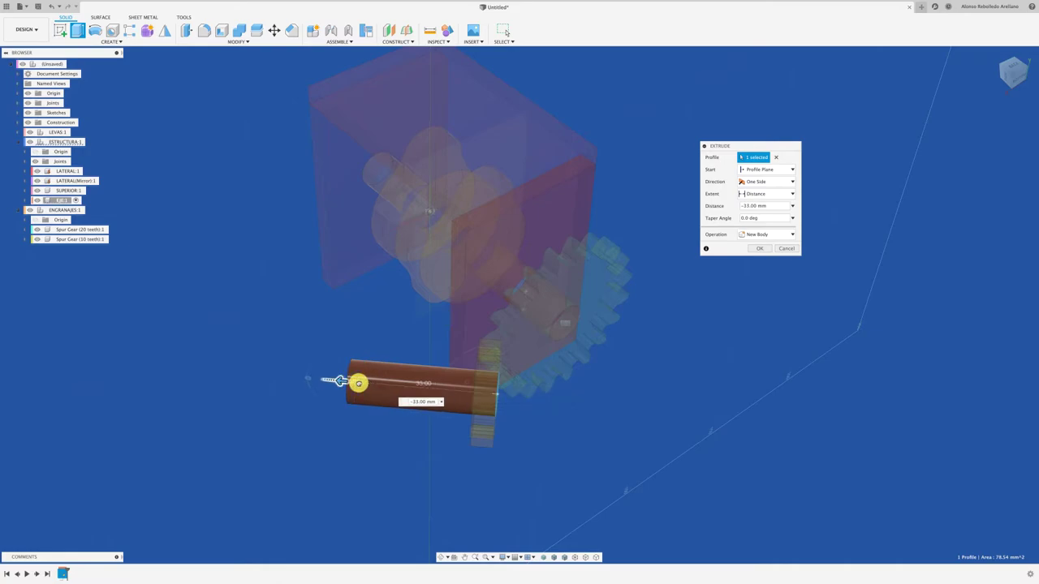
mouse_move(358, 383)
mouse_down()
mouse_move(428, 396)
mouse_move(417, 419)
mouse_move(517, 398)
mouse_move(568, 360)
mouse_up()
click(754, 251)
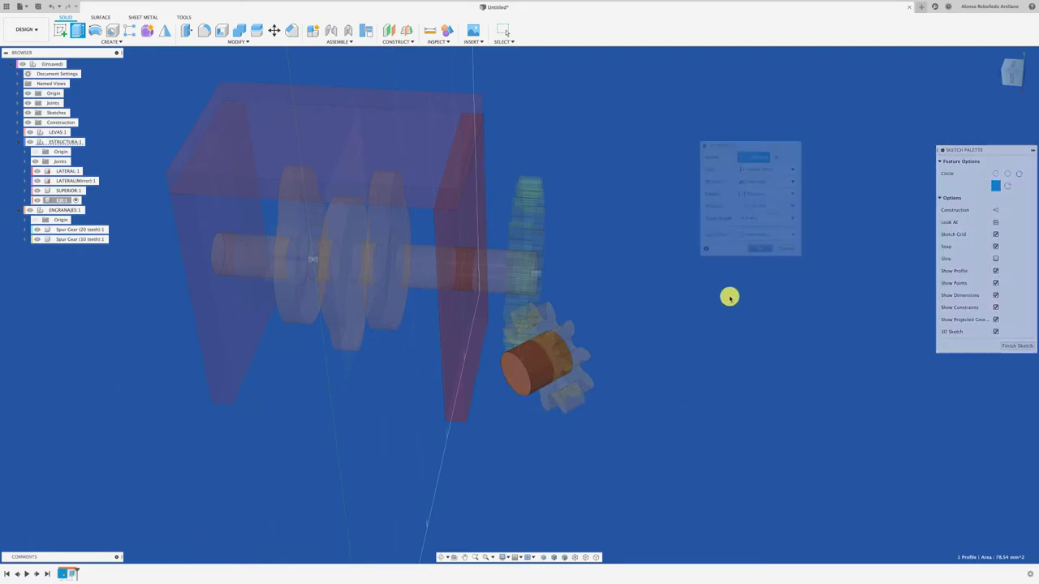
Sketch a smaller dimensioned circle on the cylinder's end face
click(513, 375)
click(491, 363)
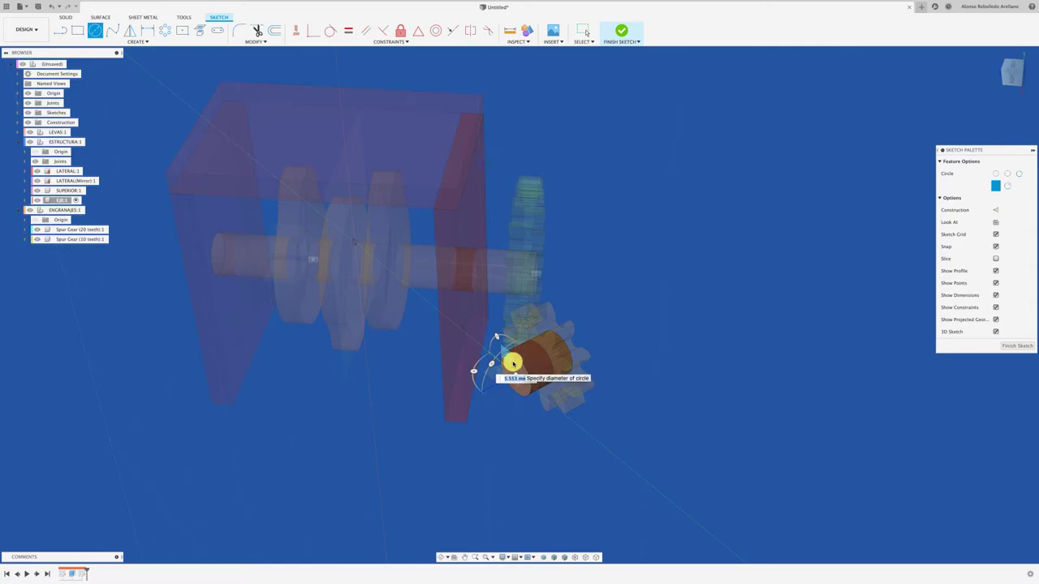
click(513, 364)
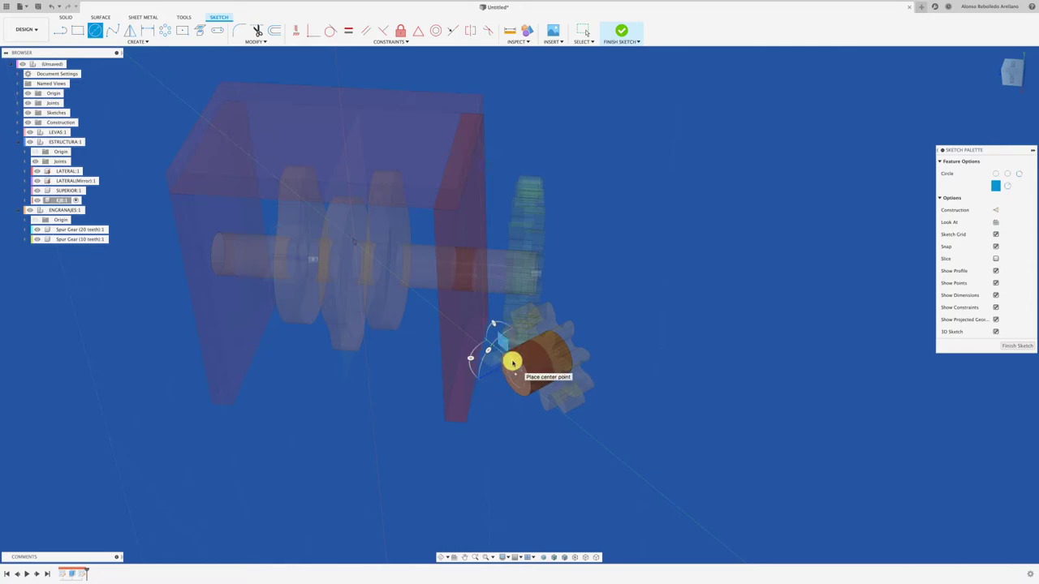
key(d)
click(518, 390)
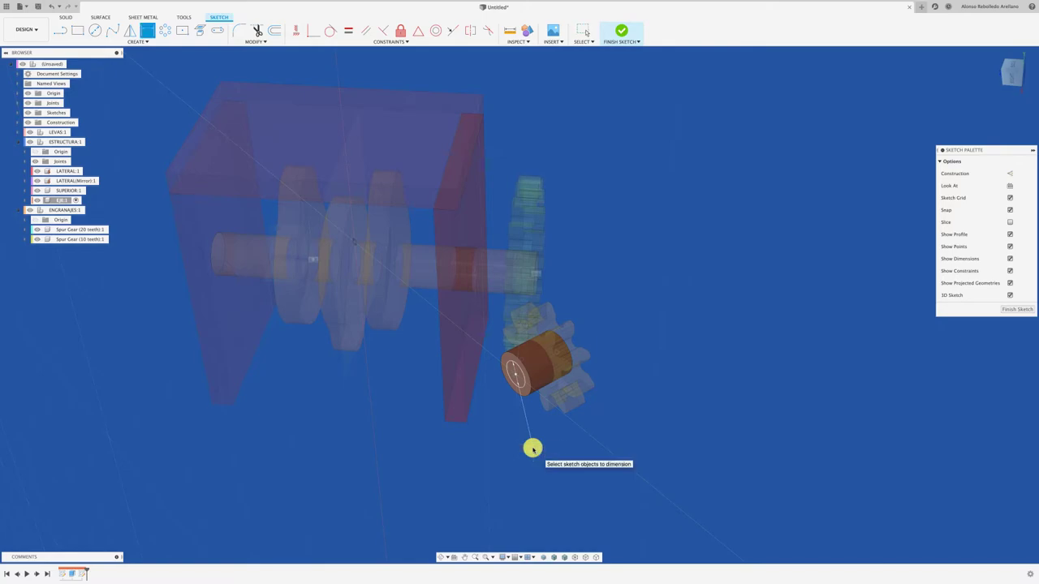
Extrude the small circle 22 mm, joined to the shaft, and reactivate the top-level assembly
key(e)
click(516, 381)
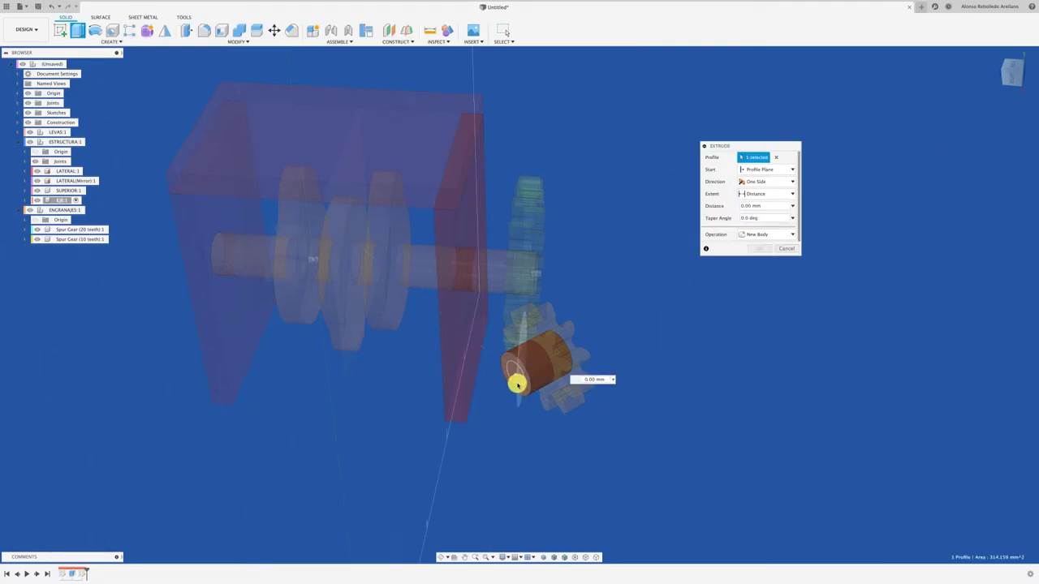
click(786, 249)
key(e)
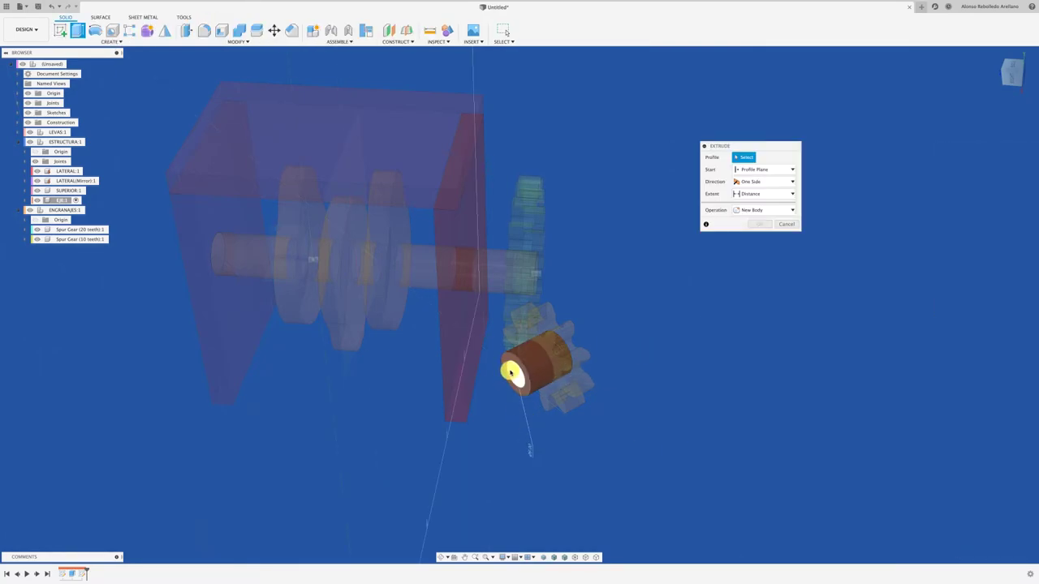
click(511, 376)
drag(508, 378, 421, 421)
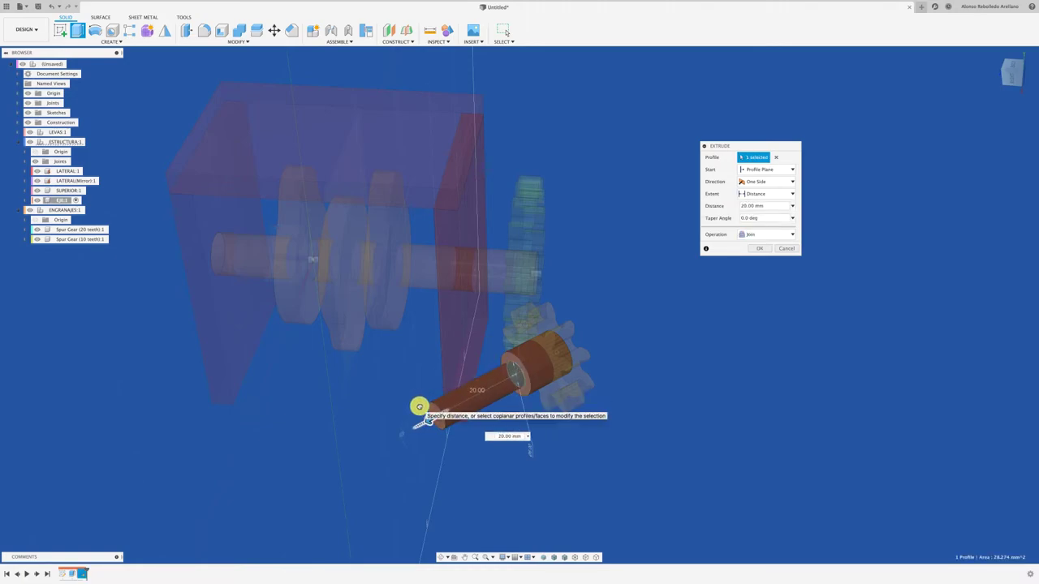
click(760, 248)
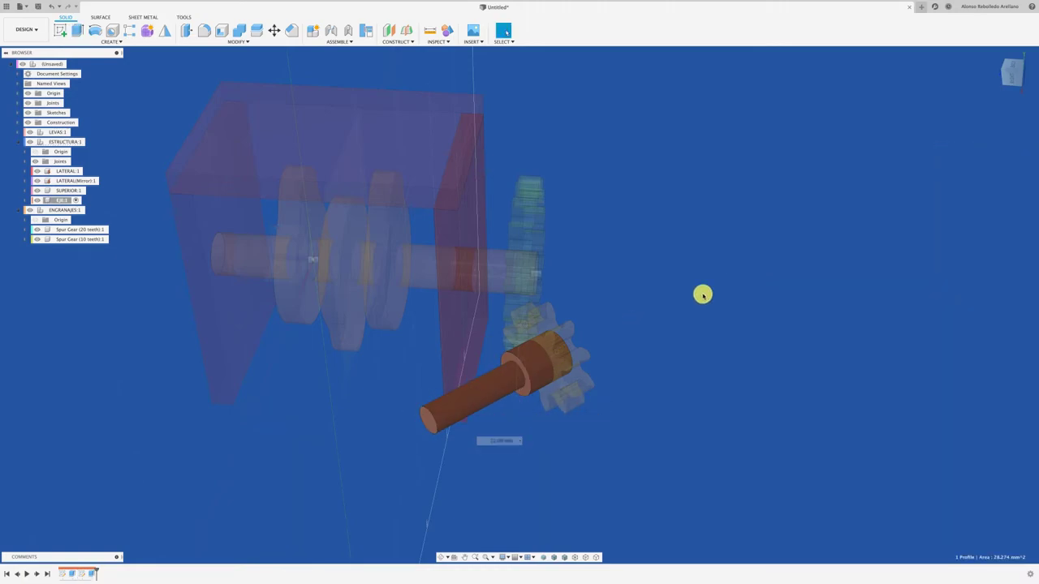
click(69, 65)
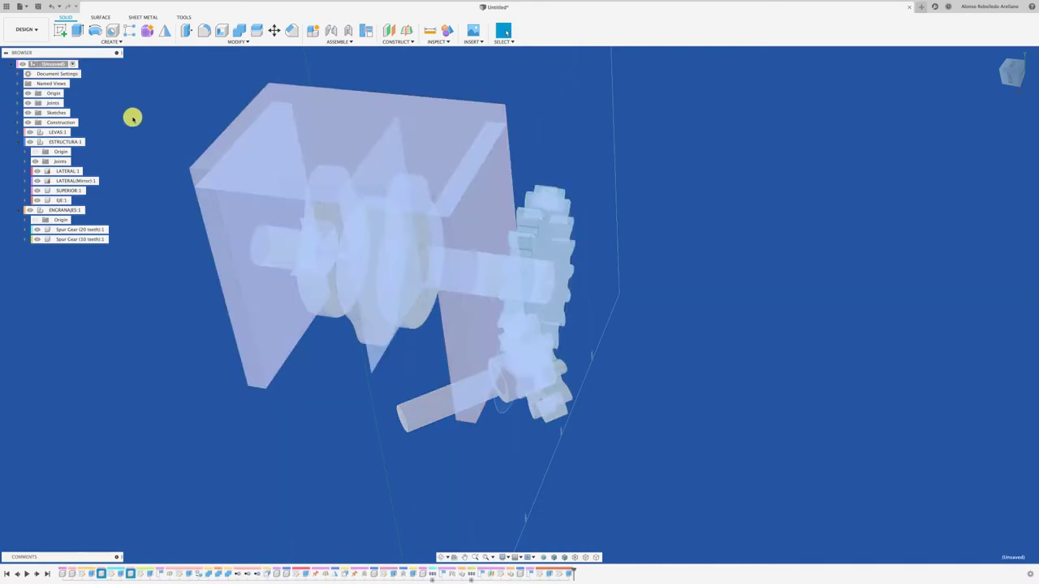
Make the EJE component active and turn the view toward the shaft end
mouse_move(132, 114)
shift+middle_down()
mouse_move(209, 190)
mouse_move(348, 285)
mouse_move(452, 306)
mouse_move(478, 333)
mouse_move(587, 317)
mouse_move(551, 330)
mouse_move(630, 363)
mouse_move(417, 455)
mouse_move(431, 449)
mouse_move(398, 414)
shift+middle_up()
scroll(431, 450, up, 3)
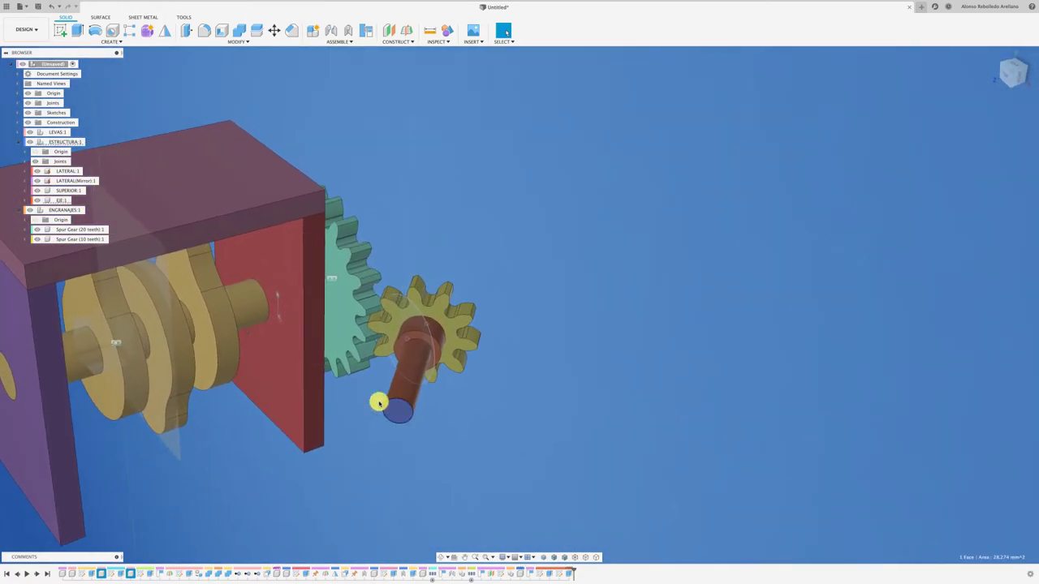
click(65, 200)
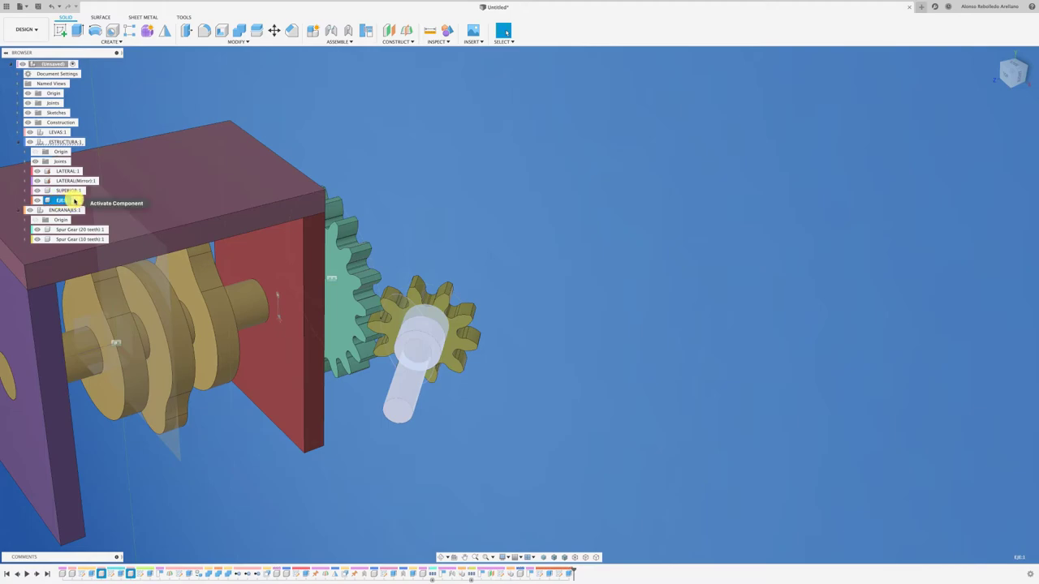
click(75, 200)
mouse_move(364, 426)
shift+middle_down()
mouse_move(410, 308)
mouse_move(197, 113)
shift+middle_up()
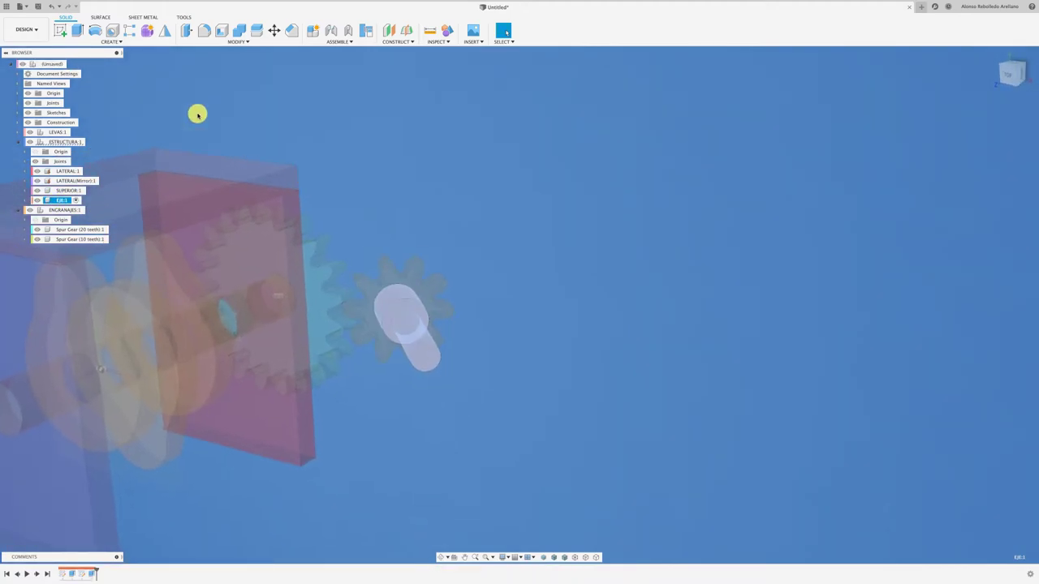
Sketch a circle on the shaft's end face, centred on the small gear
click(60, 30)
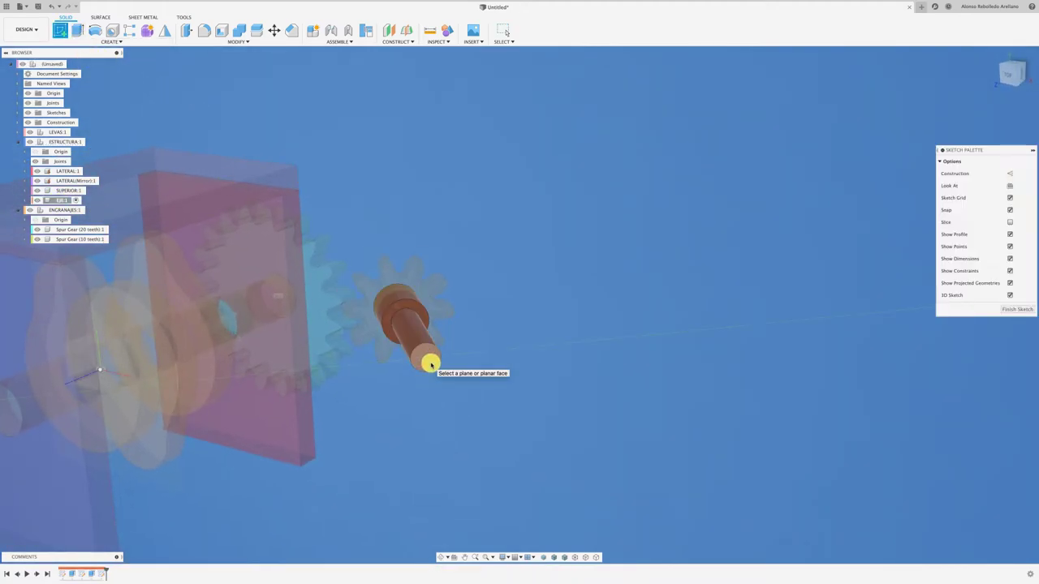
click(430, 364)
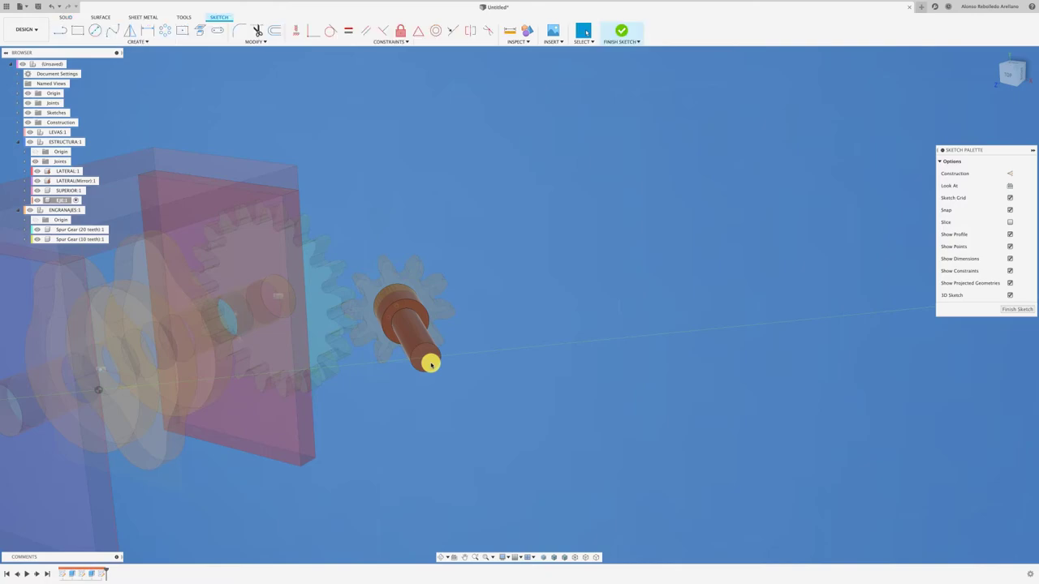
click(454, 559)
click(427, 363)
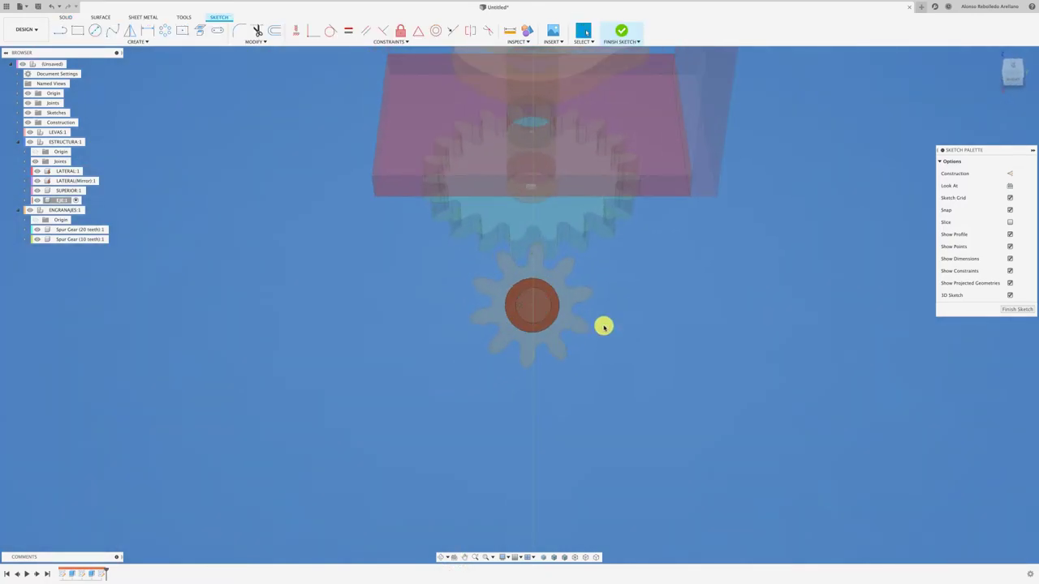
scroll(622, 319, up, 1)
scroll(623, 319, up, 1)
key(c)
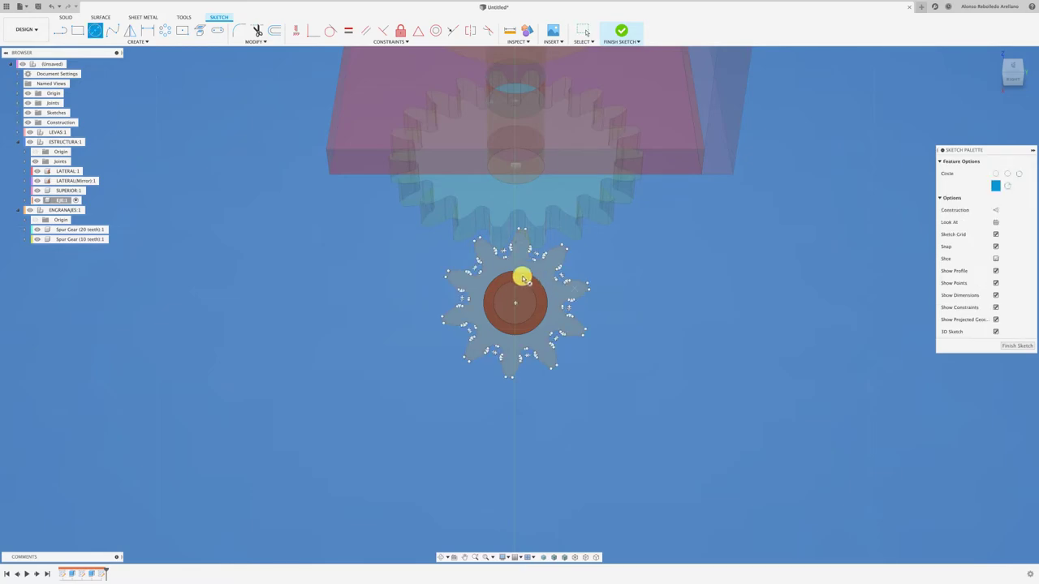
click(515, 305)
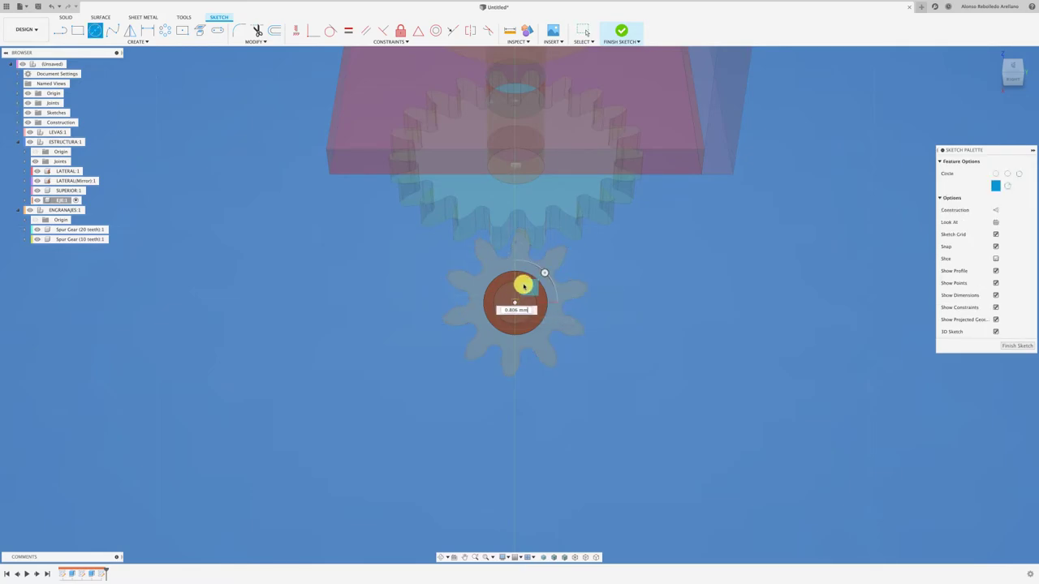
click(532, 272)
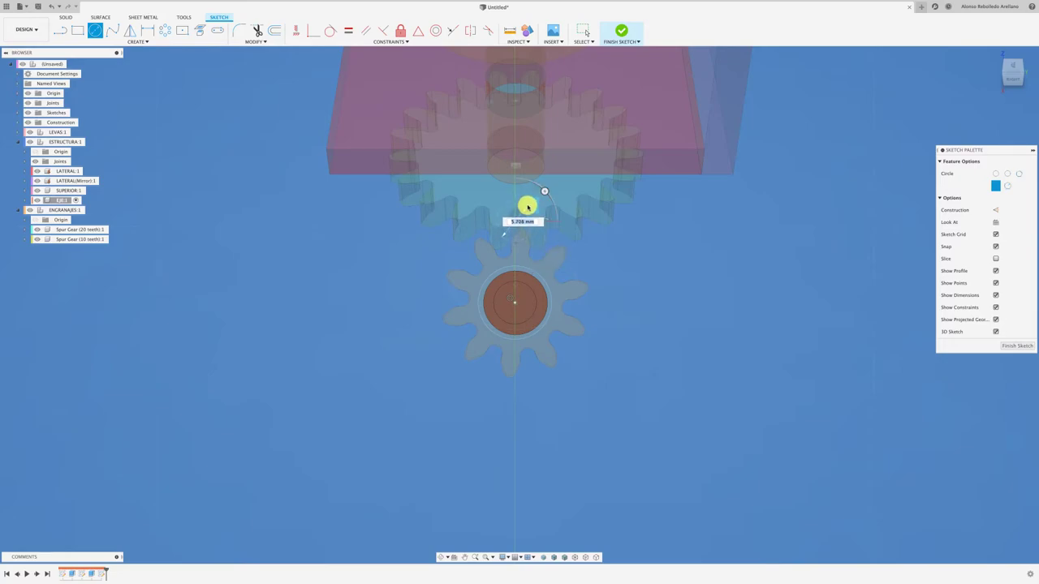
key(Escape)
scroll(528, 199, up, 2)
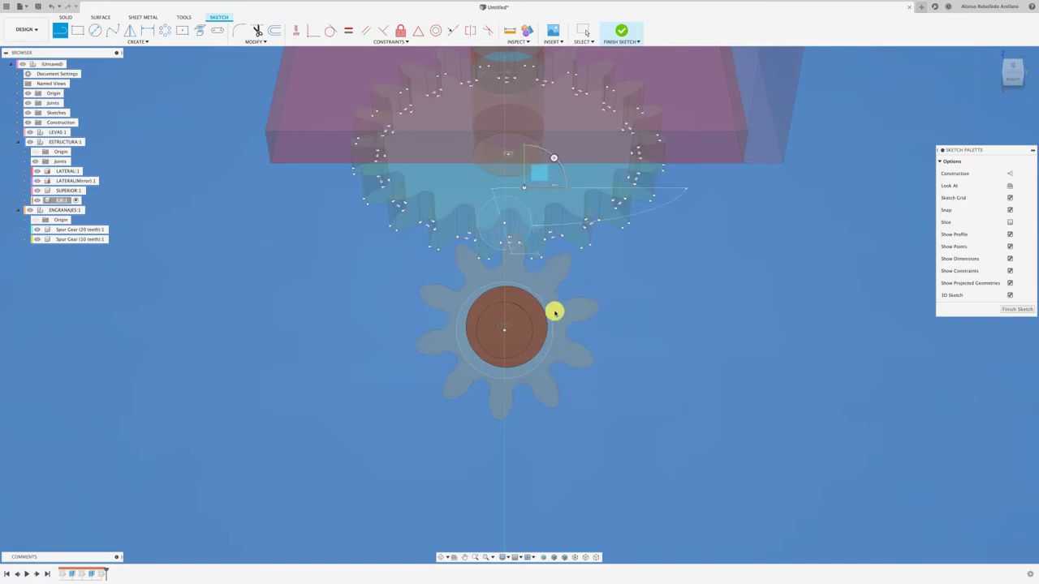
key(Escape)
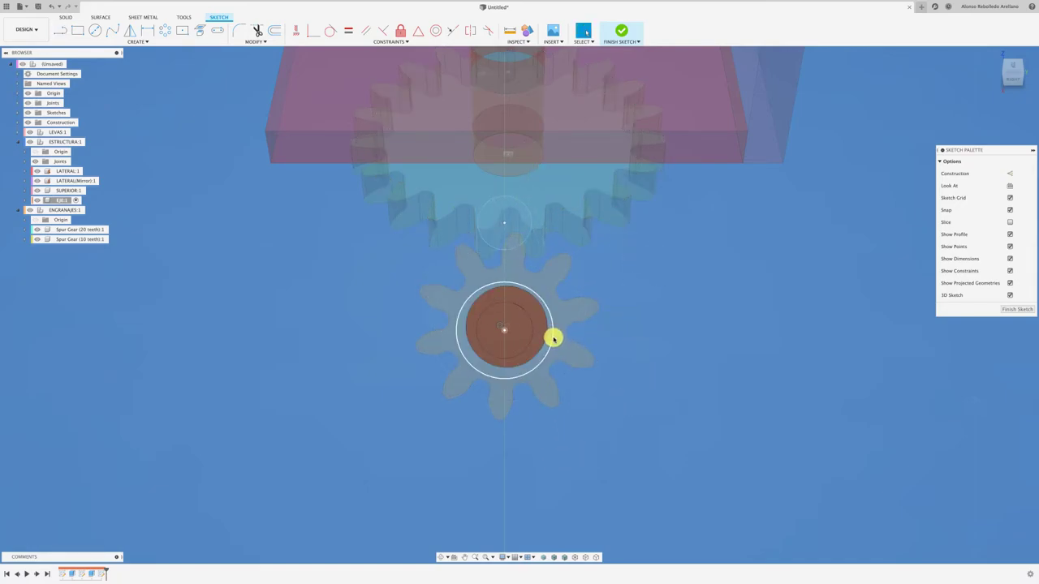
Finish the sketch and select the shaft's 28.274 mm² end face from an angled view
click(1019, 312)
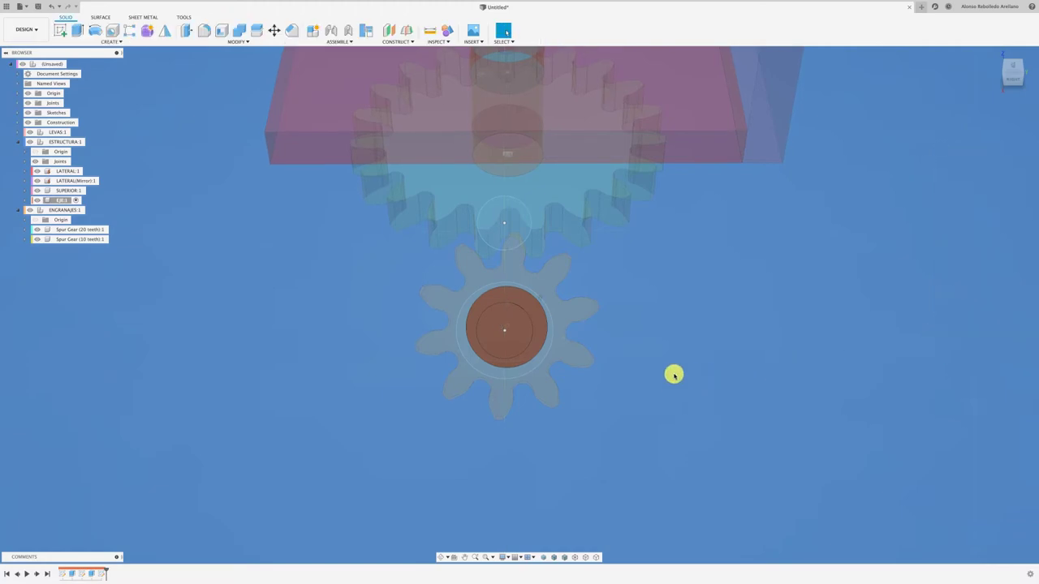
click(537, 371)
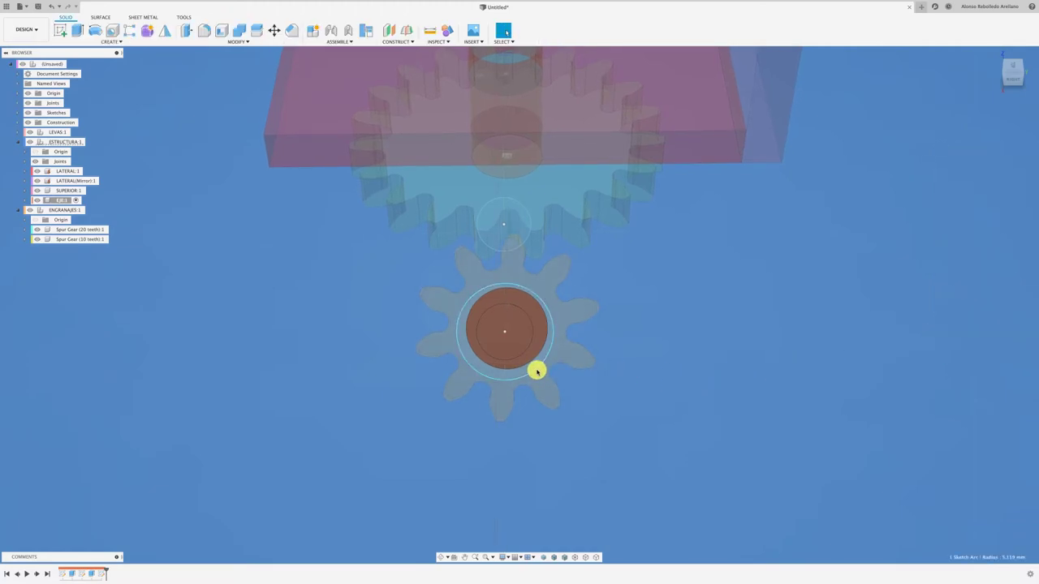
key(Escape)
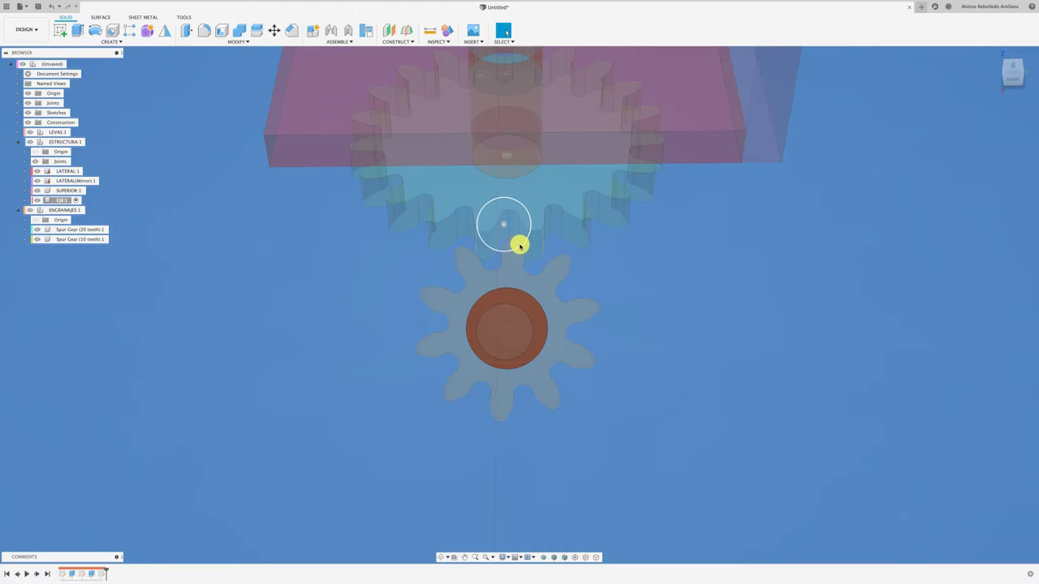
shift+middle_drag(519, 245, 531, 343)
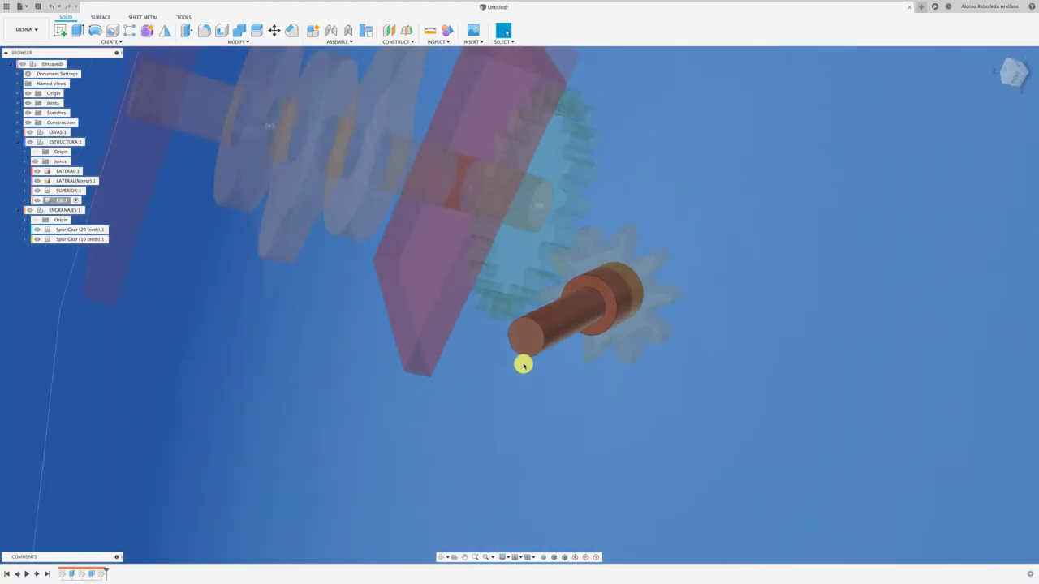
click(531, 344)
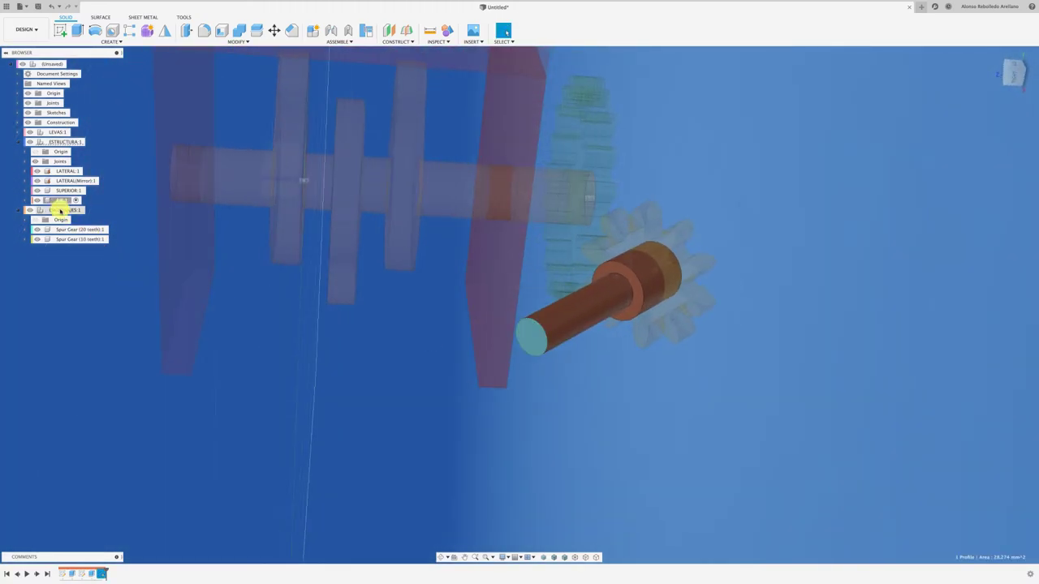
right_click(101, 574)
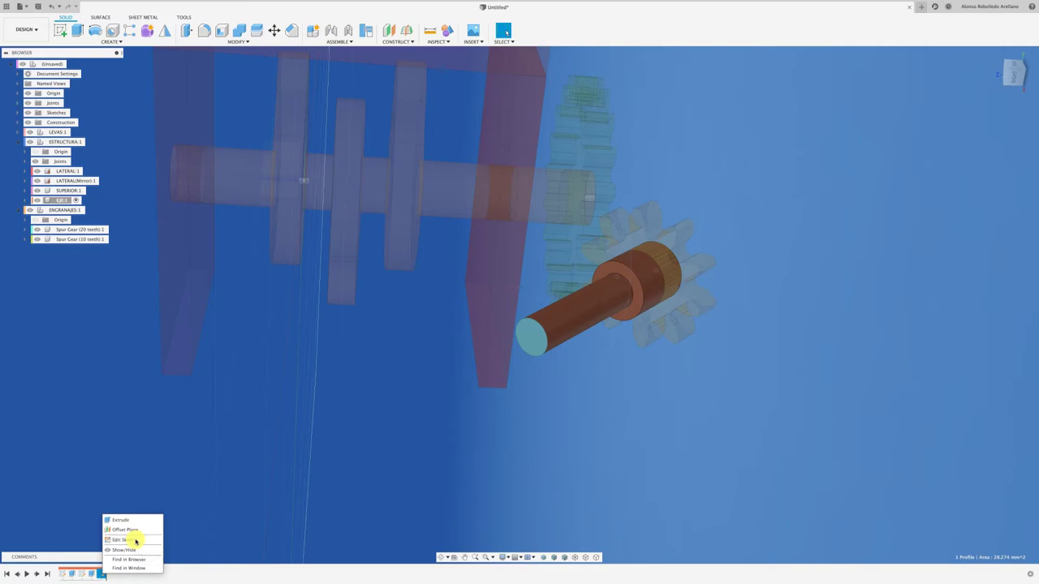
click(136, 541)
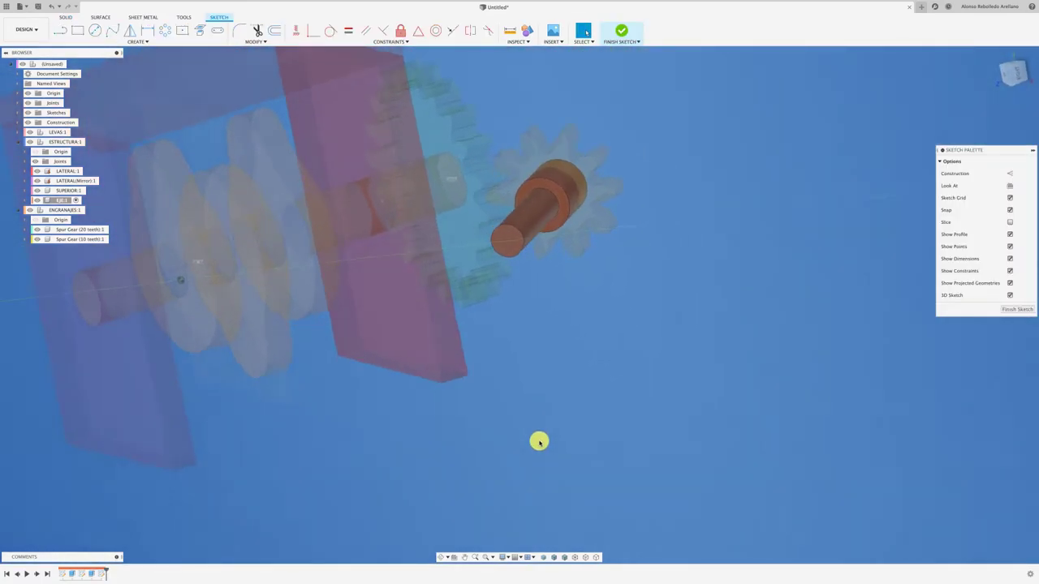
click(453, 558)
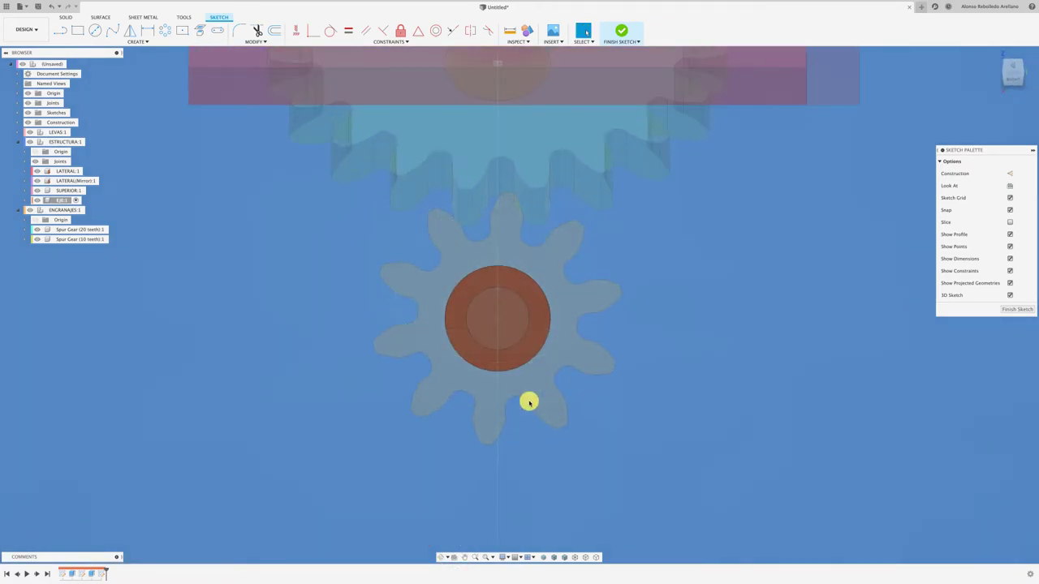
scroll(510, 420, up, 3)
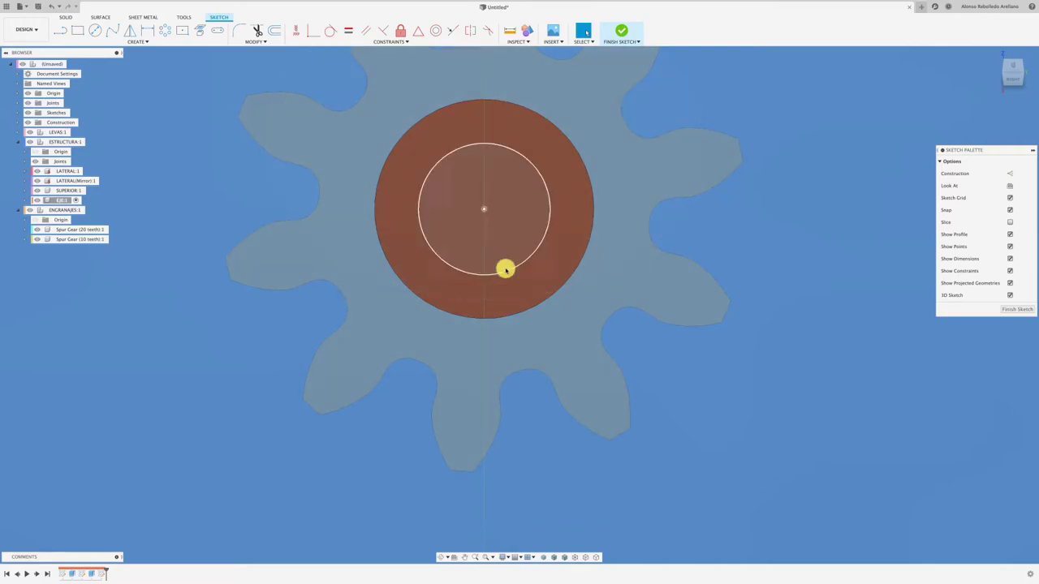
scroll(662, 340, down, 4)
shift+middle_drag(662, 340, 205, 541)
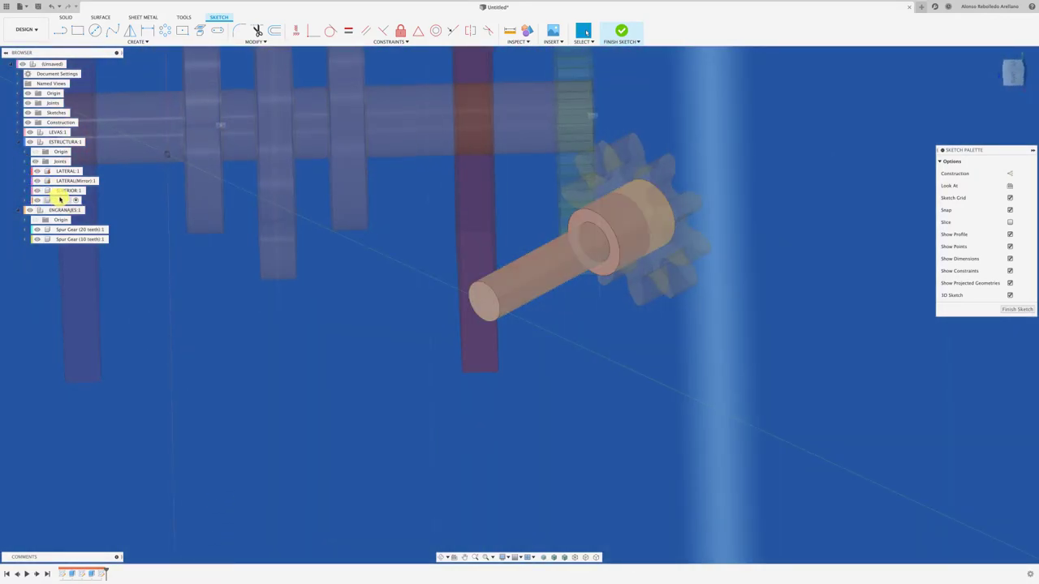
right_click(92, 574)
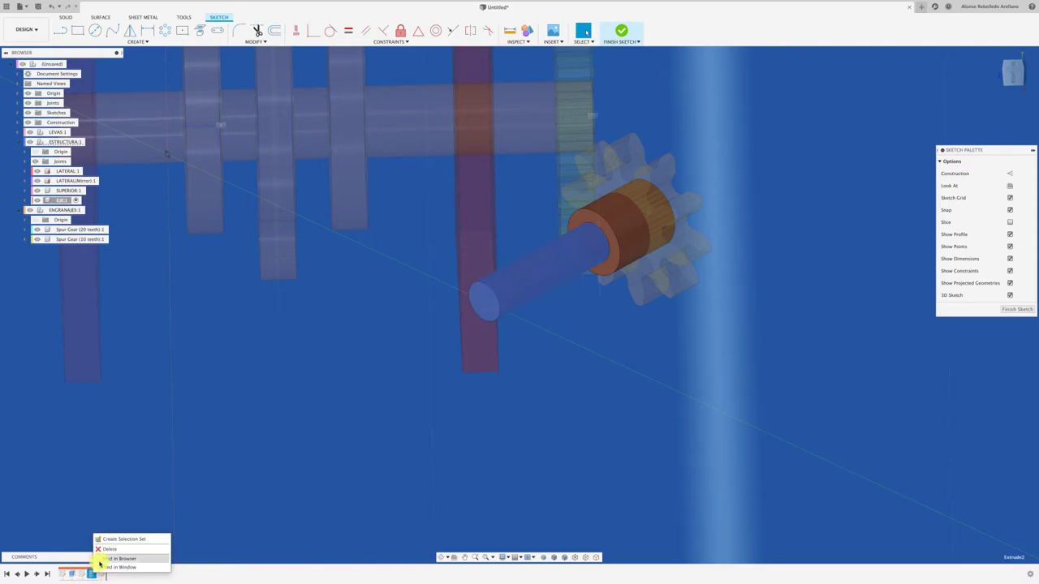
click(226, 477)
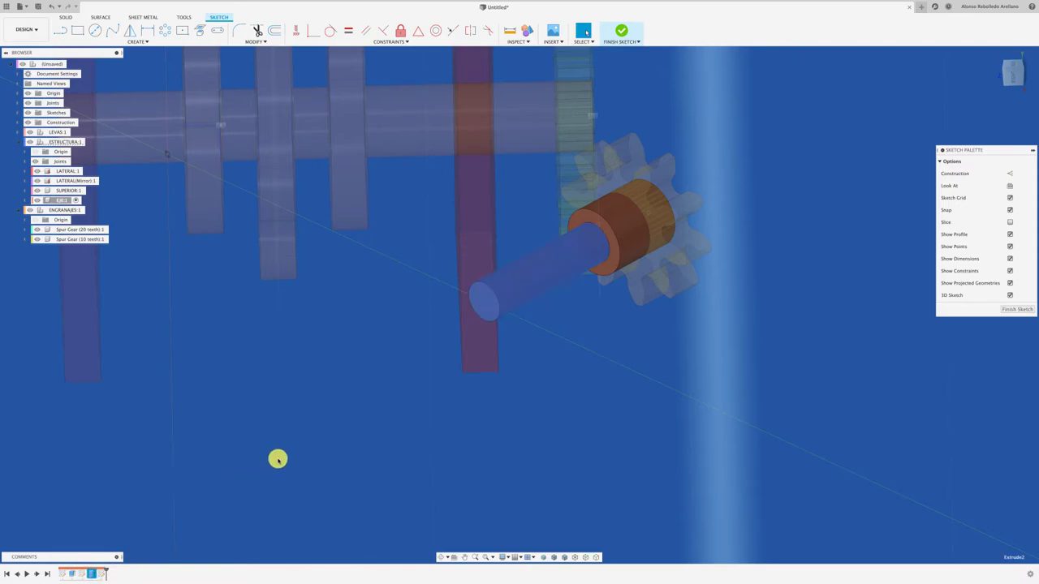
Finish the sketch and delete the shaft extrusion feature from the timeline
click(1014, 309)
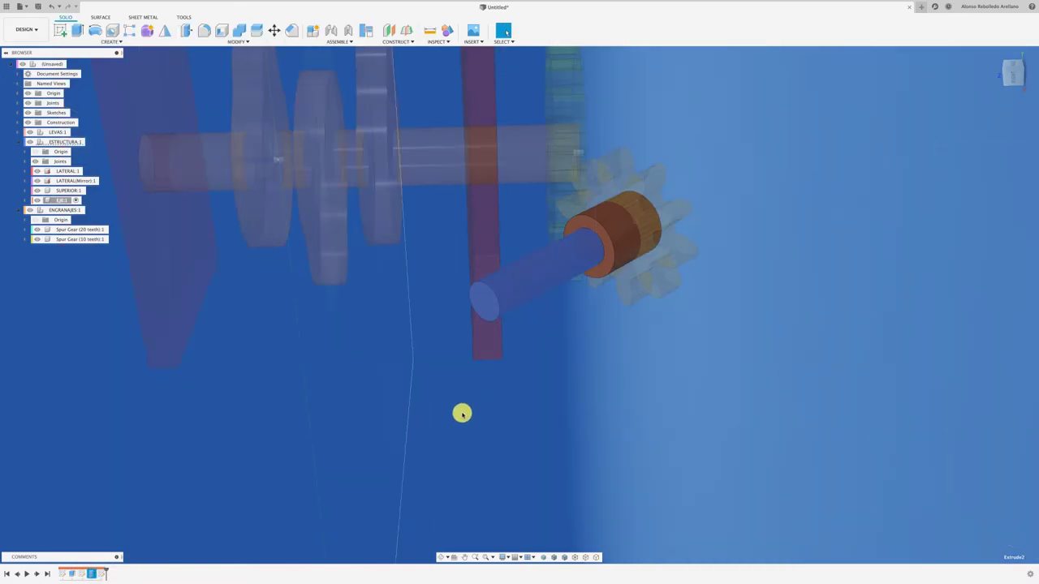
click(214, 512)
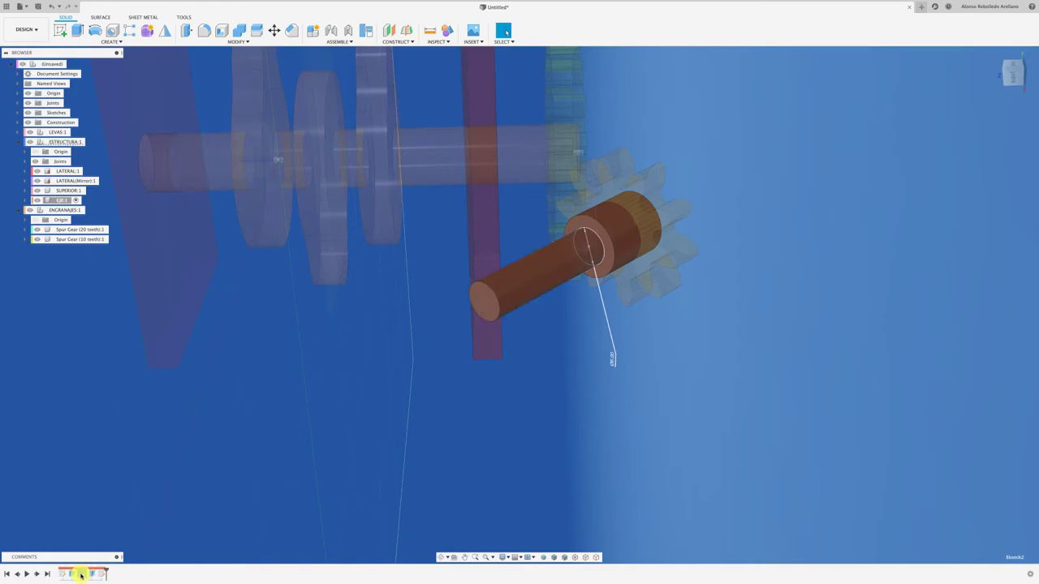
right_click(91, 574)
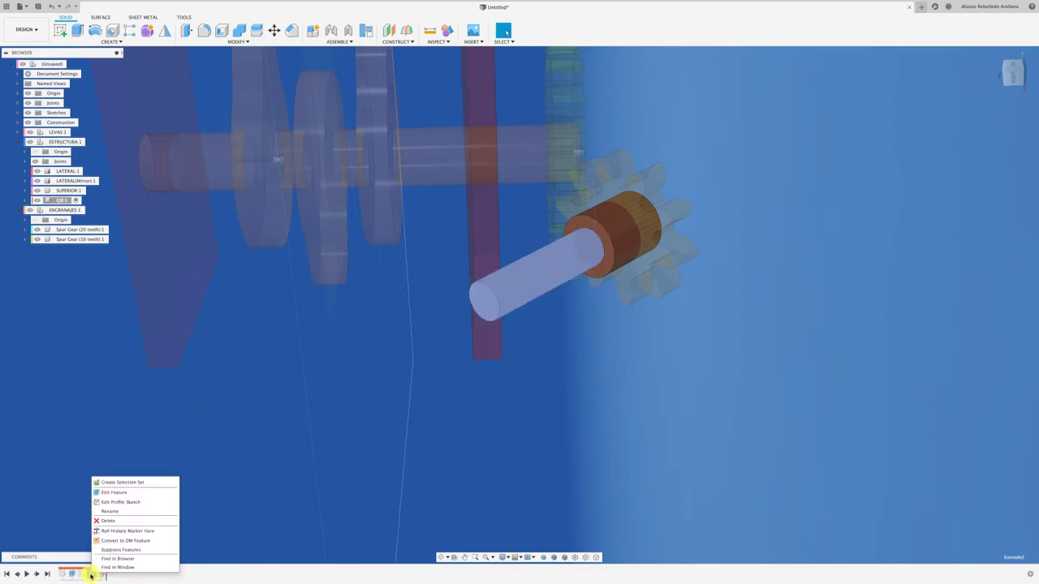
click(111, 522)
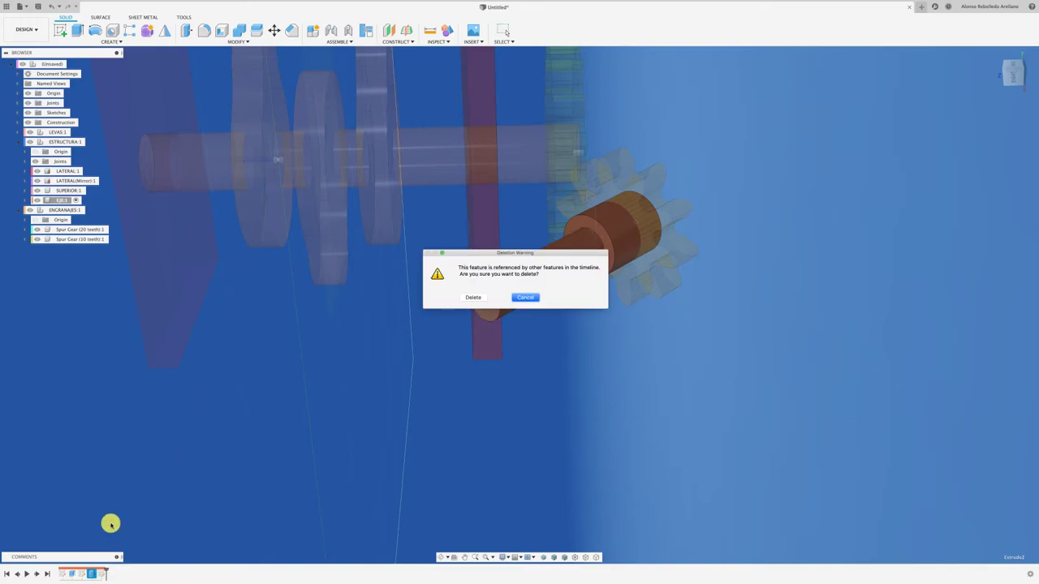
click(472, 300)
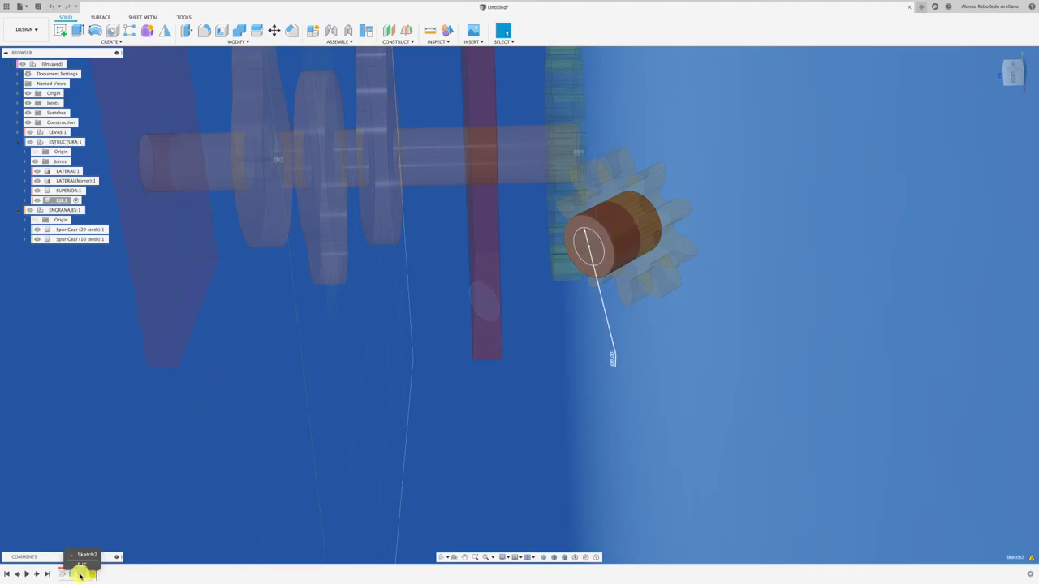
Return the model to the default home view
right_click(81, 574)
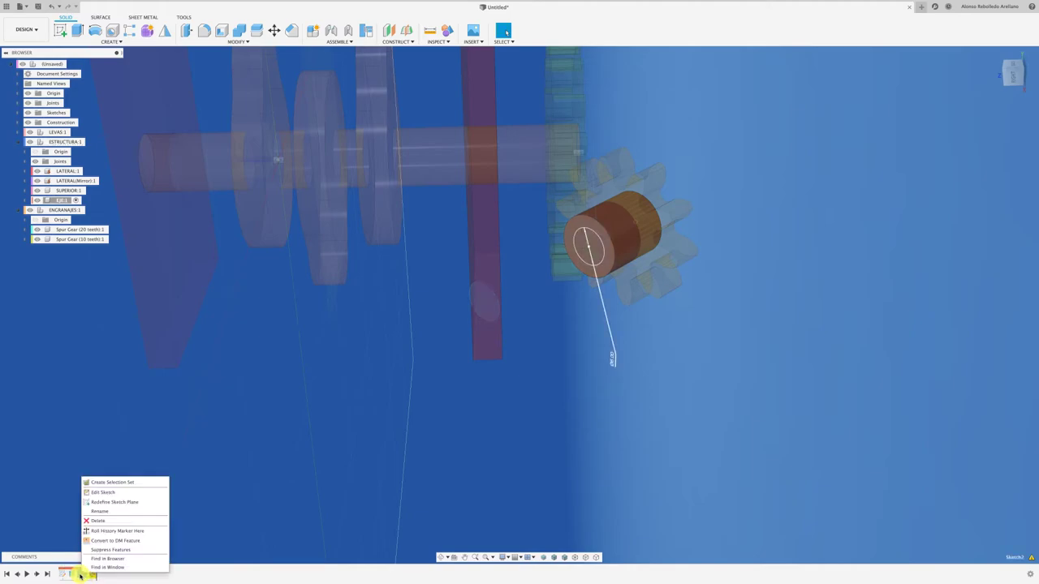
click(356, 430)
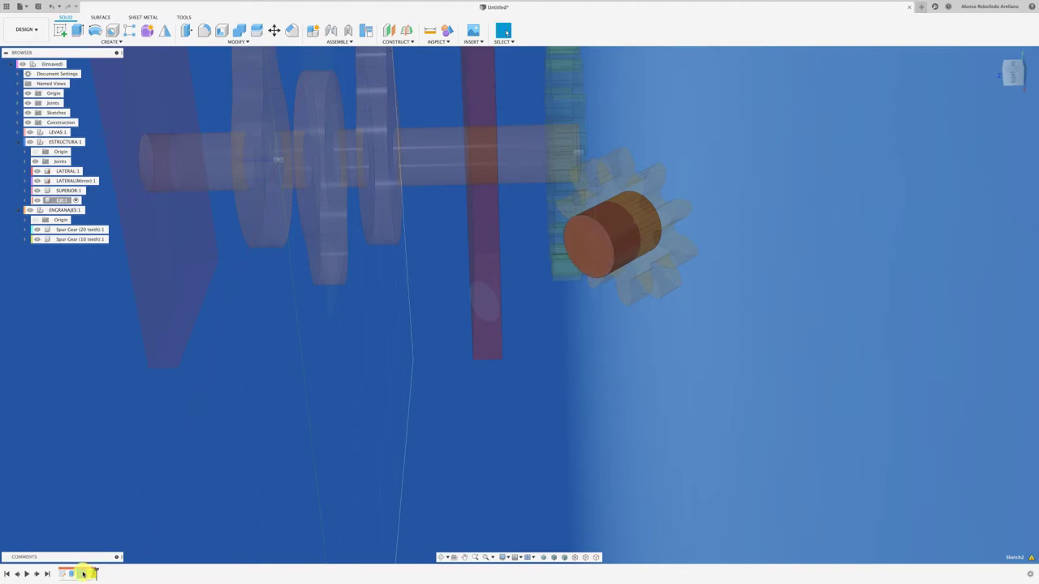
key(F5)
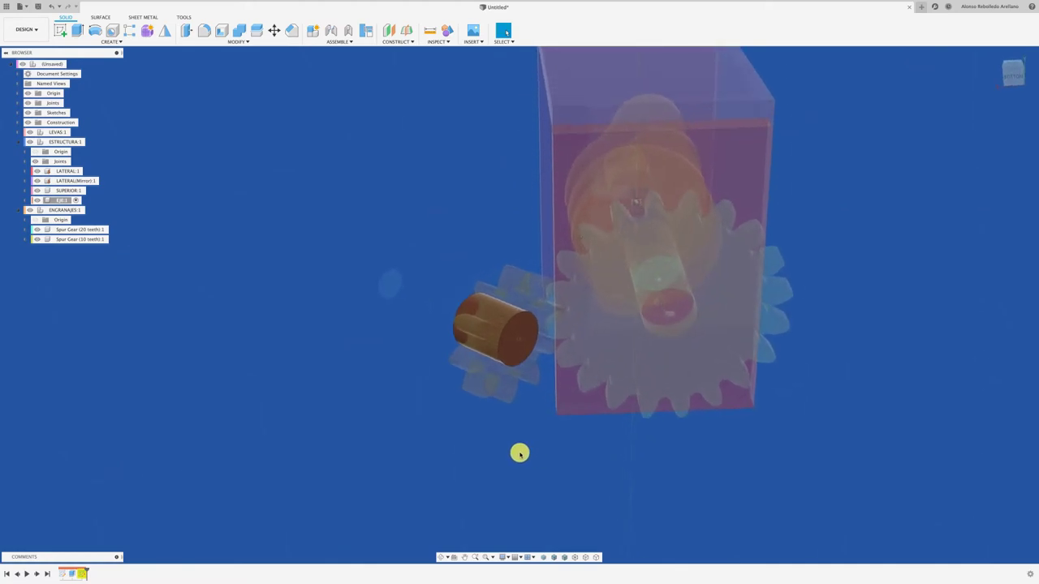
Extrude the cylinder's end face 6 mm, joined to the cylinder
click(79, 30)
click(521, 350)
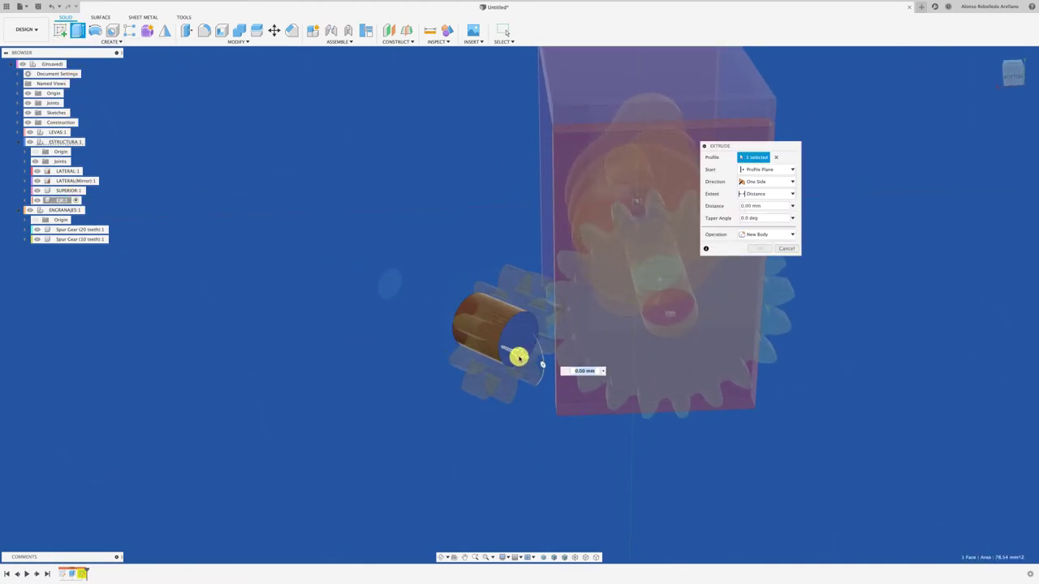
mouse_move(519, 357)
mouse_down()
mouse_move(658, 394)
mouse_move(550, 351)
mouse_move(541, 359)
mouse_up()
click(759, 249)
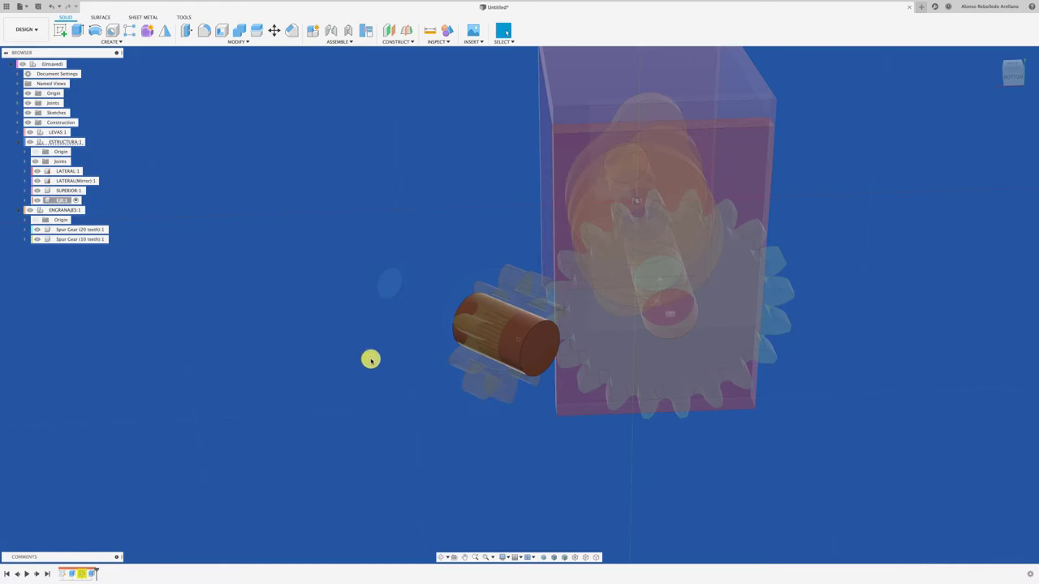
Edit the gear's sketch and finish it without changes
double_click(539, 366)
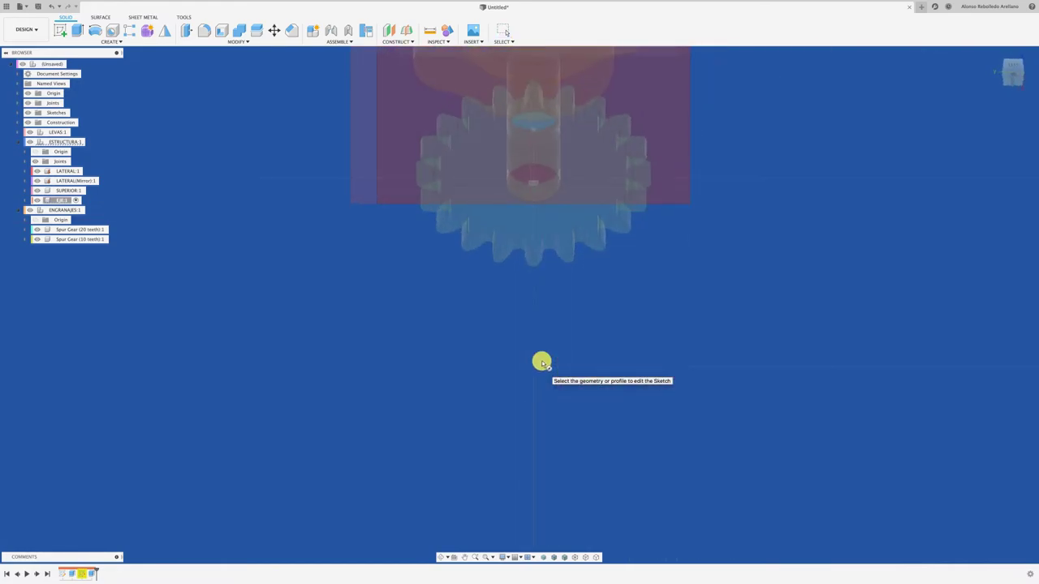
click(542, 362)
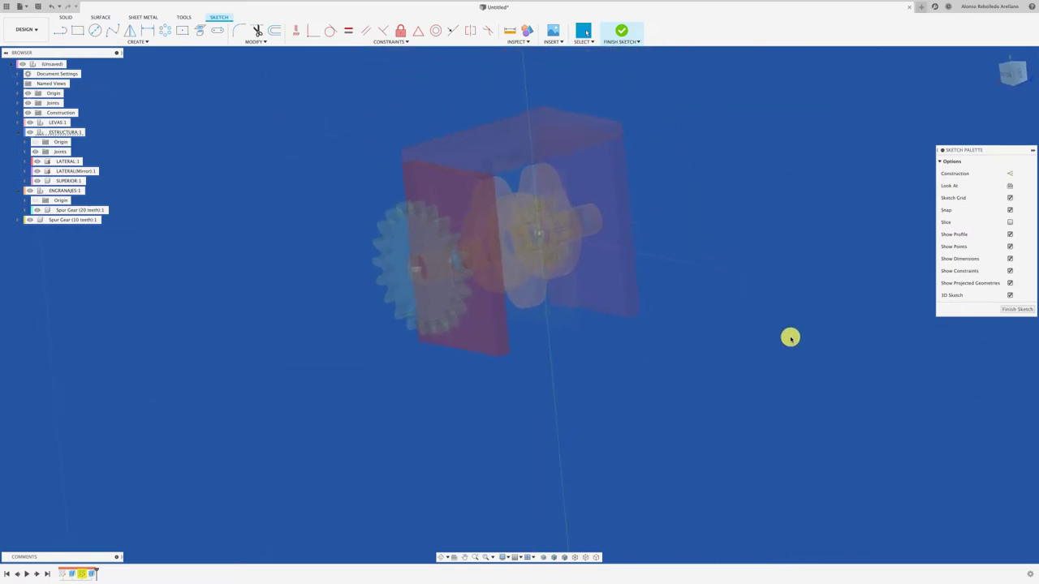
click(1017, 309)
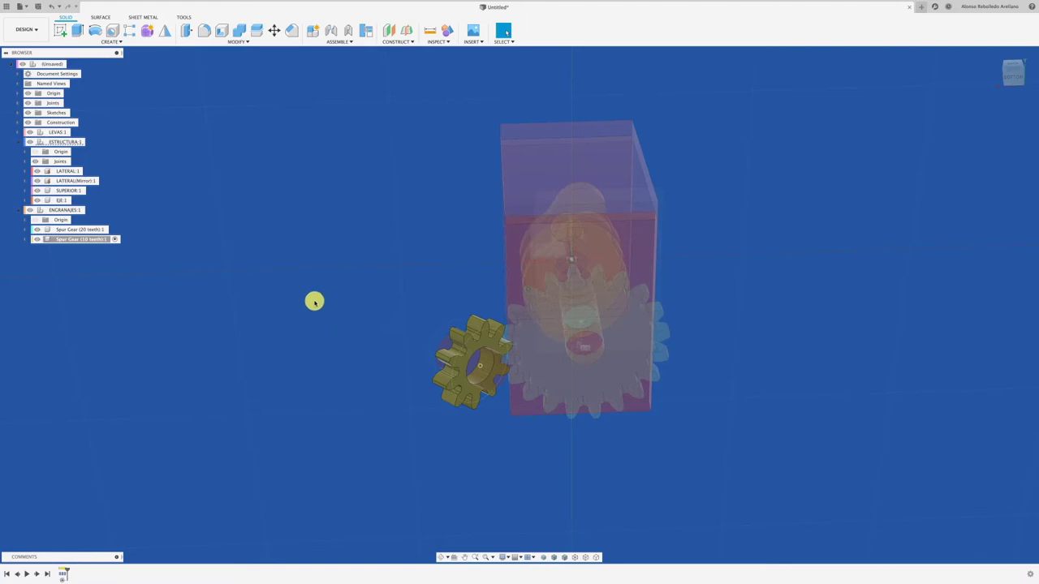
Activate EJE:1 and start a sketch on the small gear's hub face
click(67, 200)
double_click(71, 201)
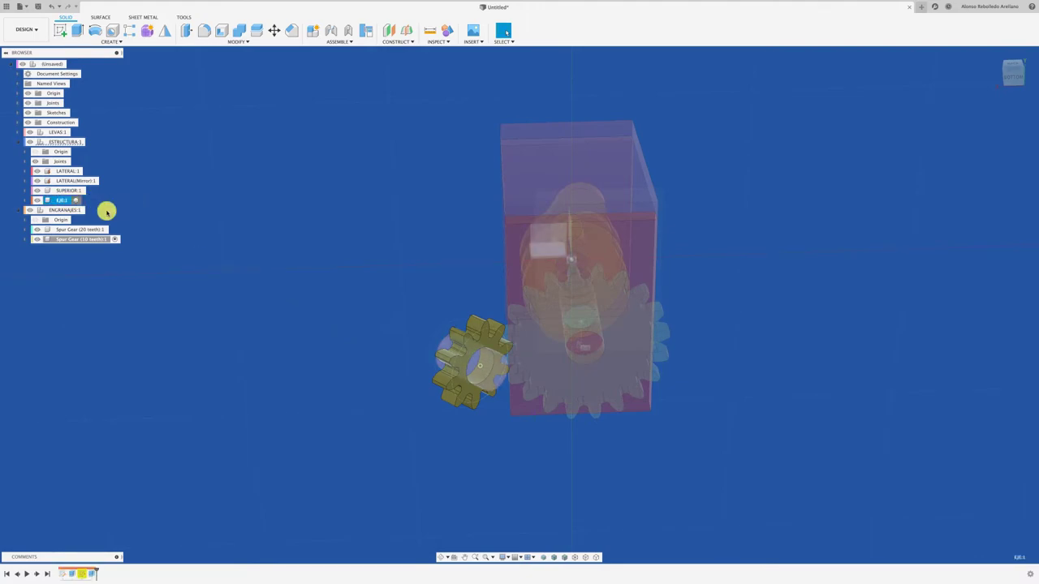
scroll(439, 384, up, 2)
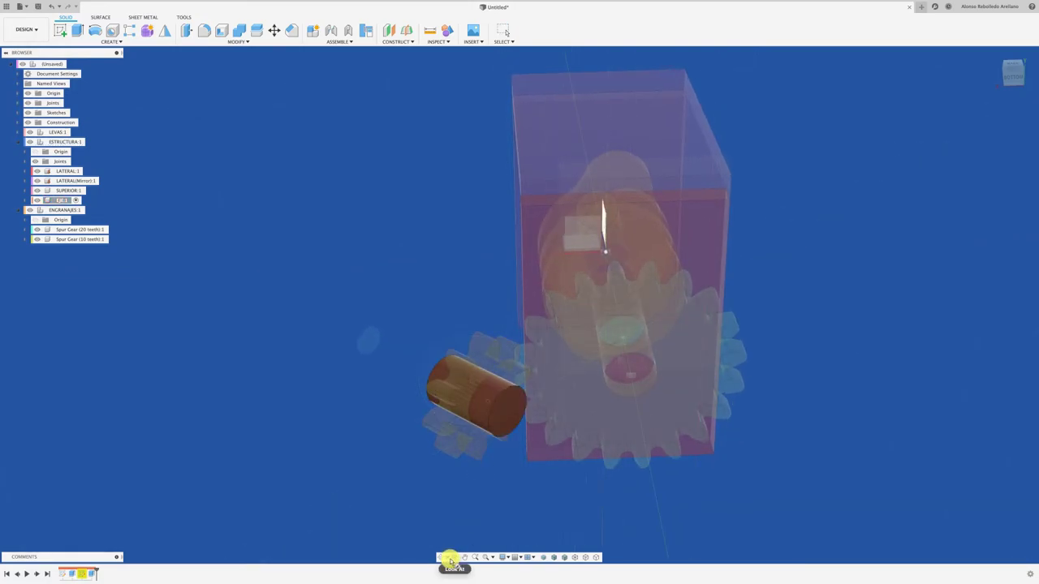
click(497, 429)
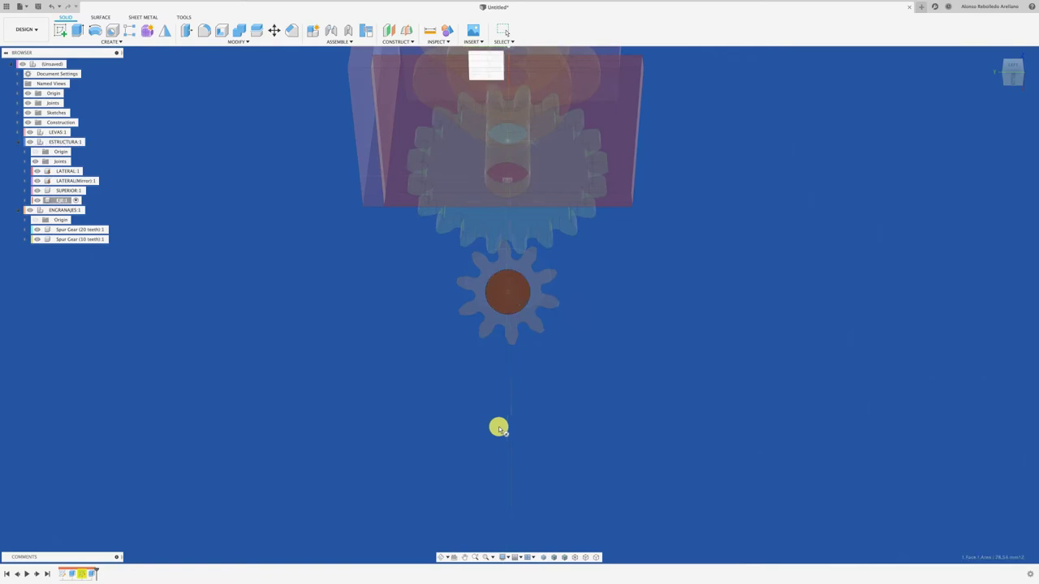
click(522, 291)
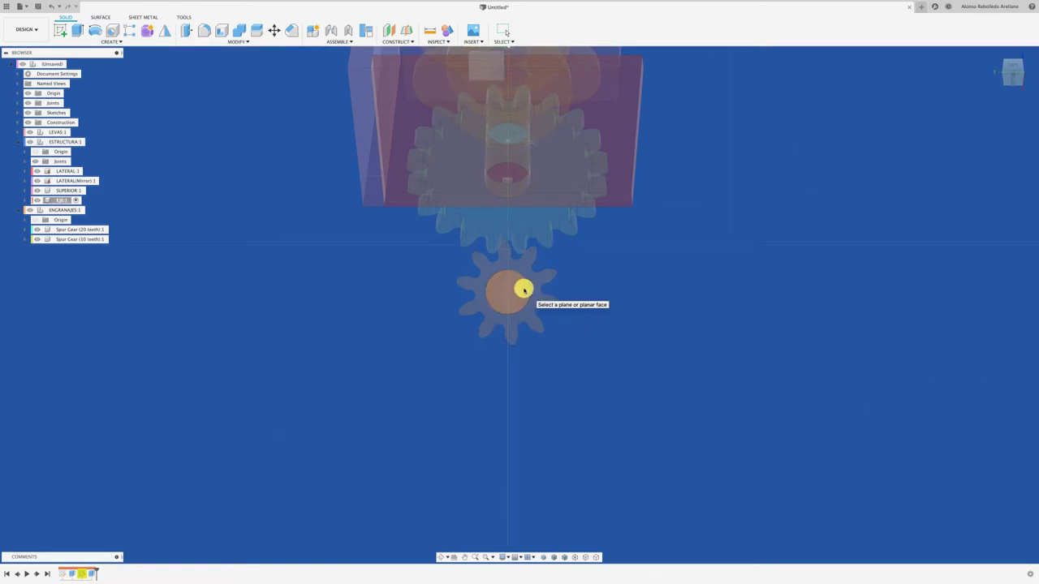
click(524, 290)
Project the hub geometry and draw an 8 mm circle at the gear centre
key(p)
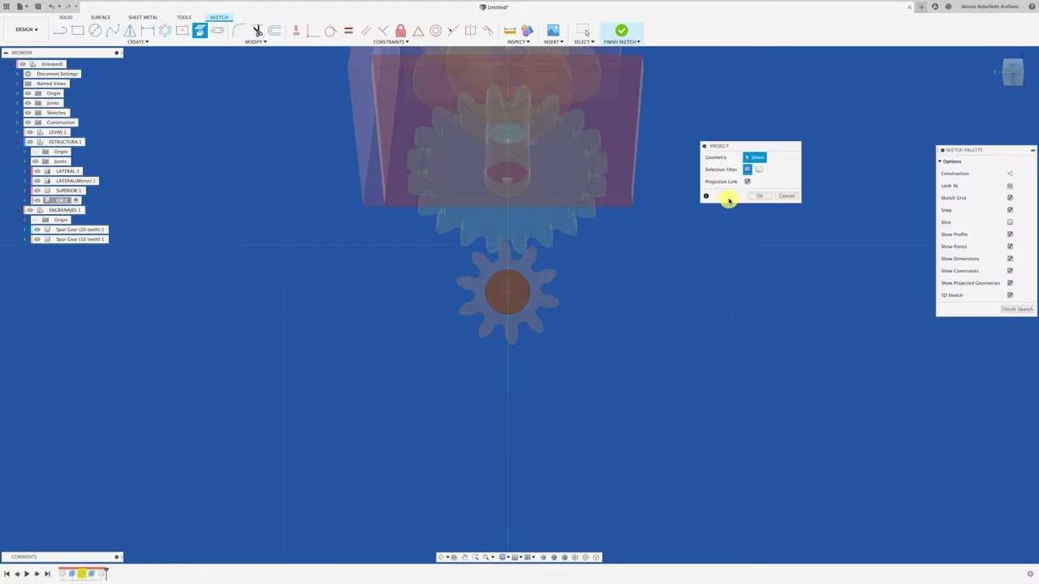
click(763, 197)
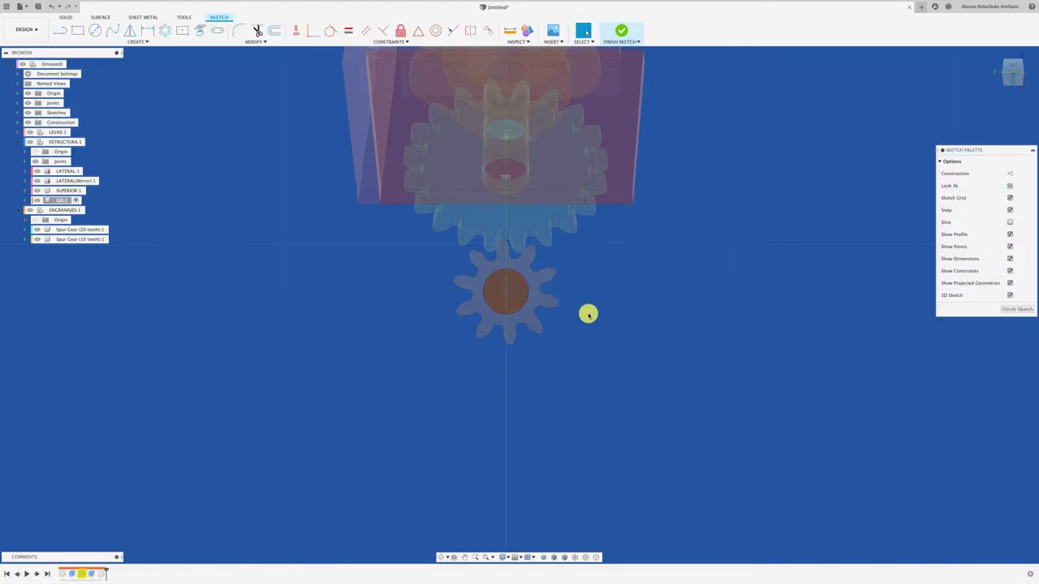
scroll(589, 313, up, 2)
key(c)
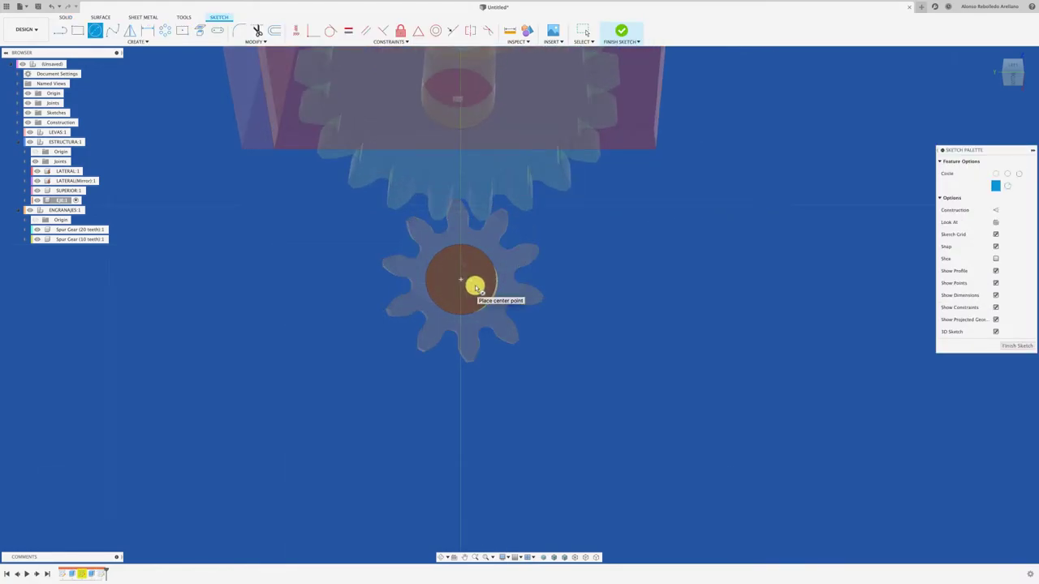
shift+middle_drag(570, 320, 468, 290)
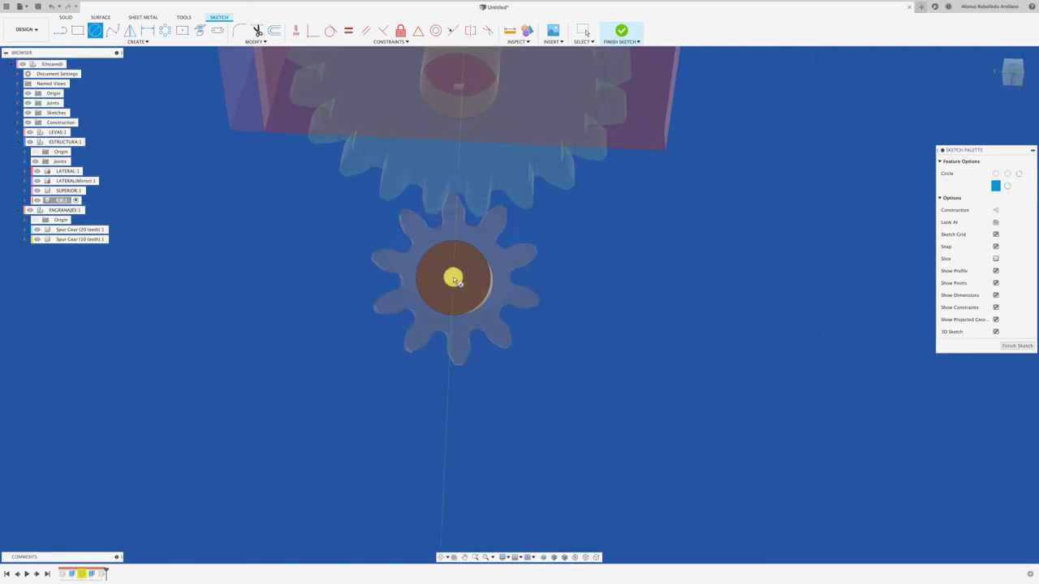
click(453, 278)
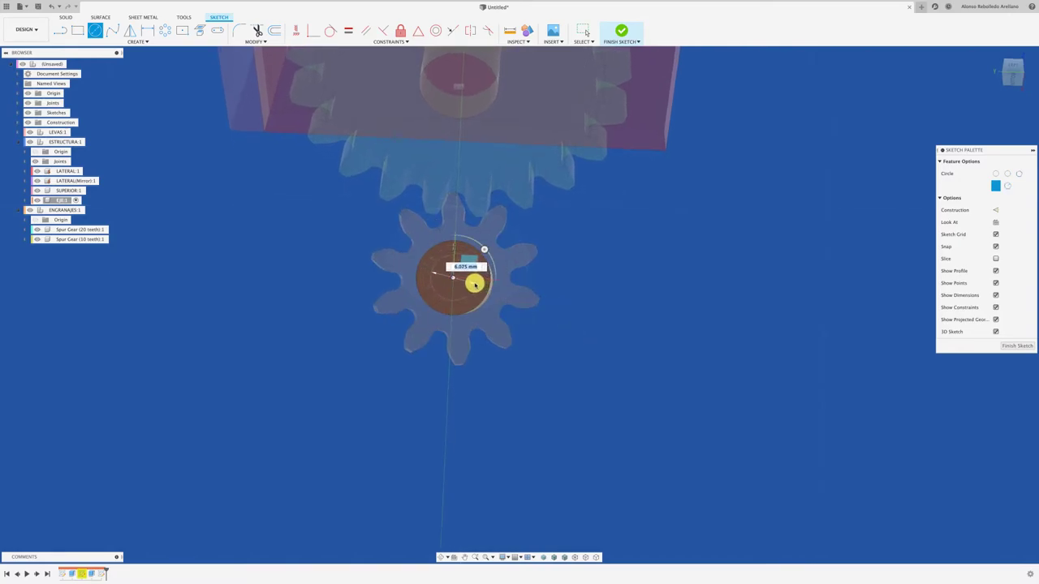
key(Return)
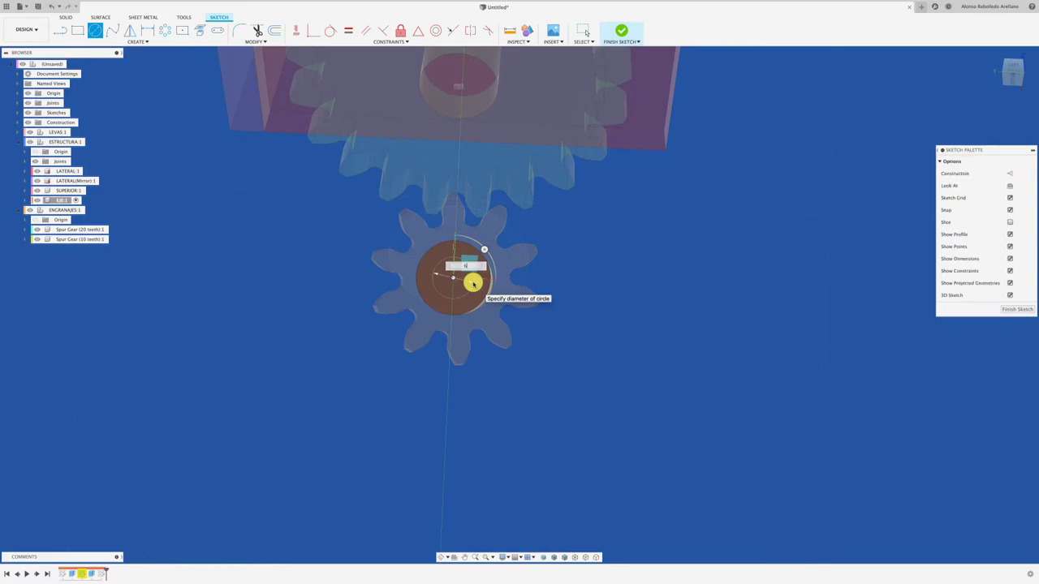
key(Escape)
Extrude the circle into a 43 mm joined rod and start a sketch on its top face
mouse_move(473, 283)
shift+middle_down()
mouse_move(490, 348)
mouse_move(452, 366)
mouse_move(447, 412)
mouse_move(501, 436)
shift+middle_up()
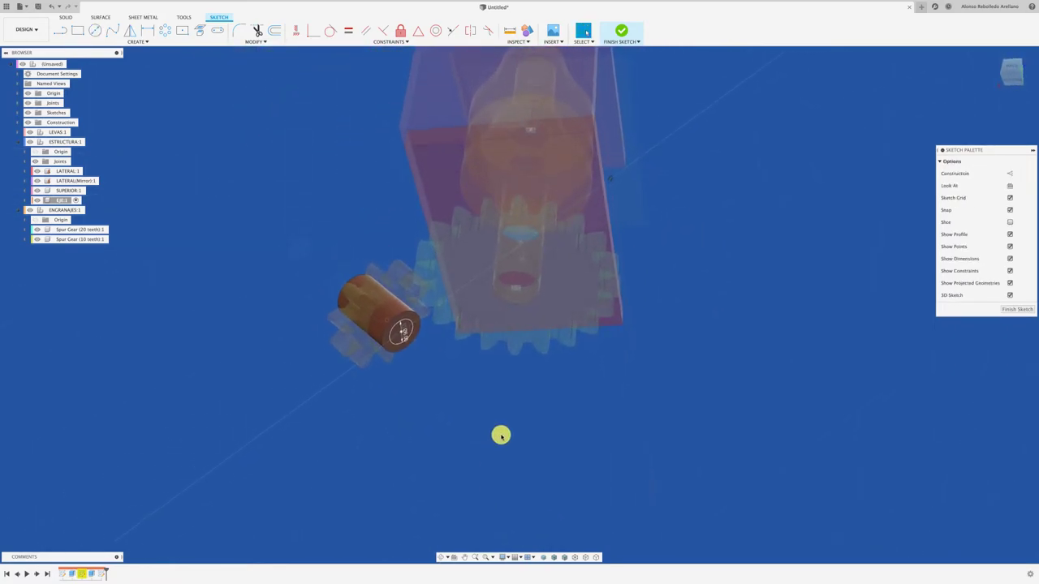
key(e)
click(400, 334)
drag(401, 334, 560, 433)
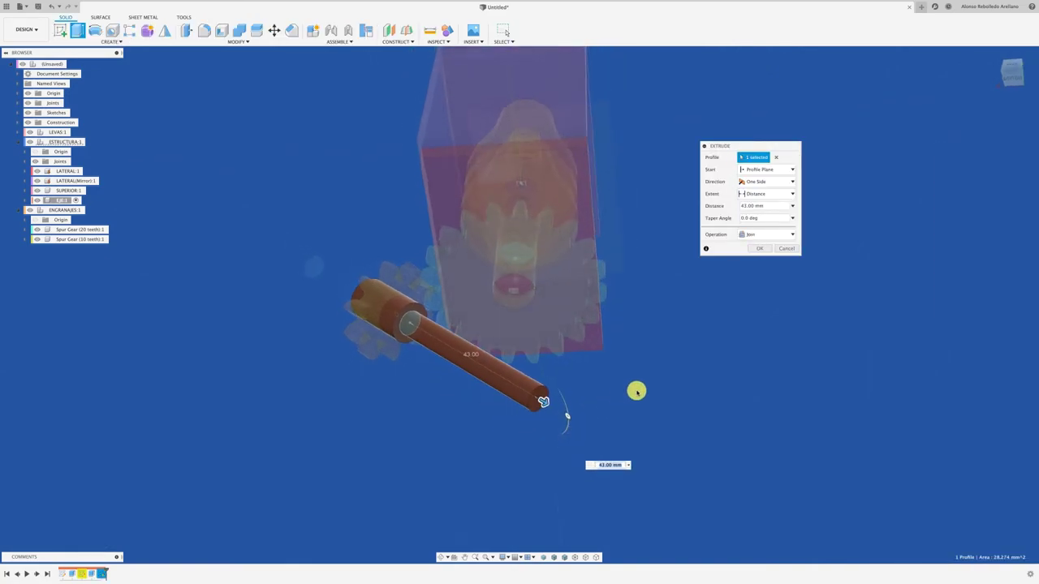
click(753, 252)
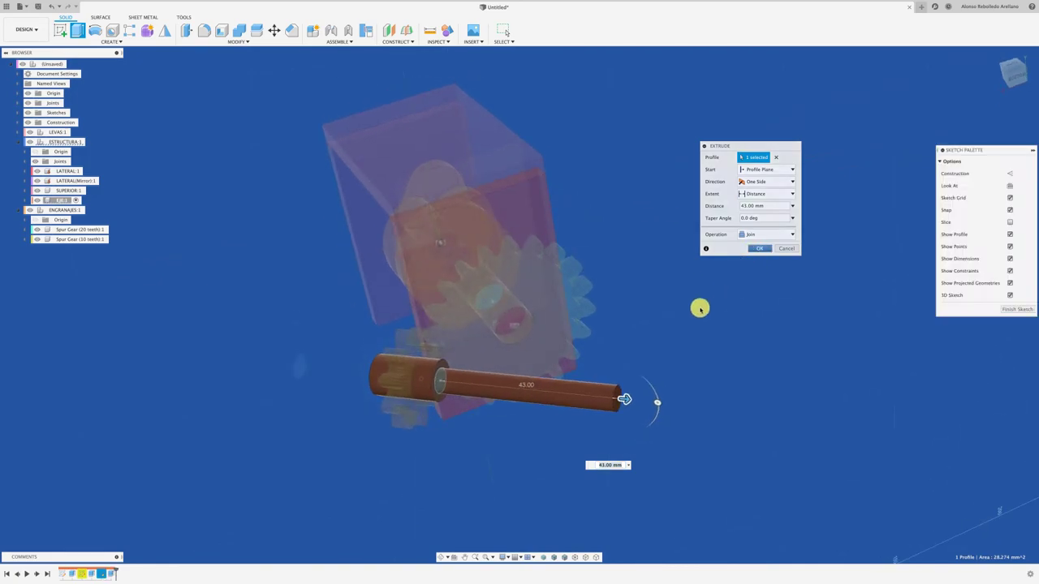
mouse_move(698, 306)
shift+middle_down()
mouse_move(343, 249)
mouse_move(243, 123)
mouse_move(508, 151)
shift+middle_up()
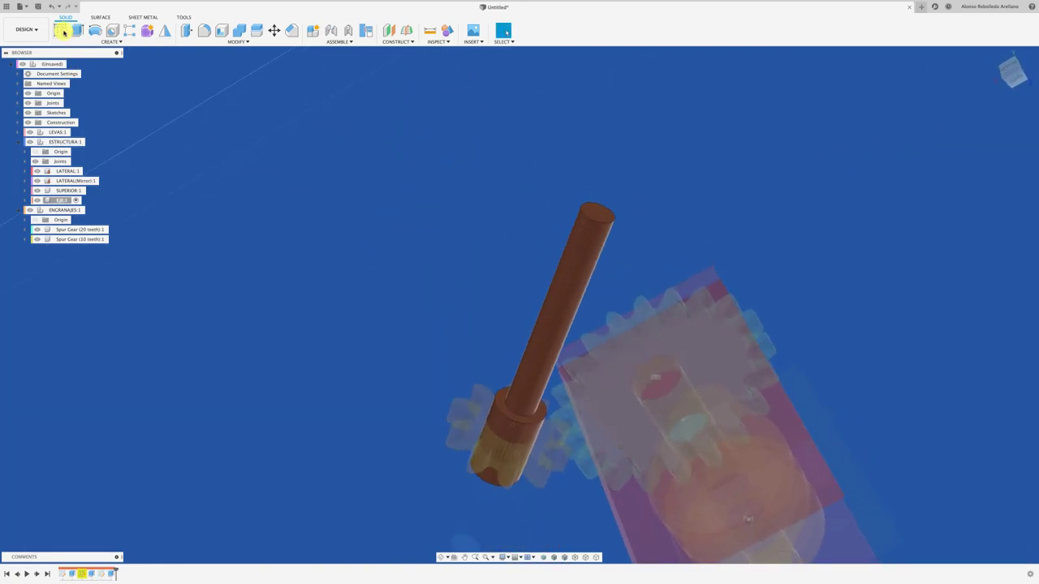
click(587, 213)
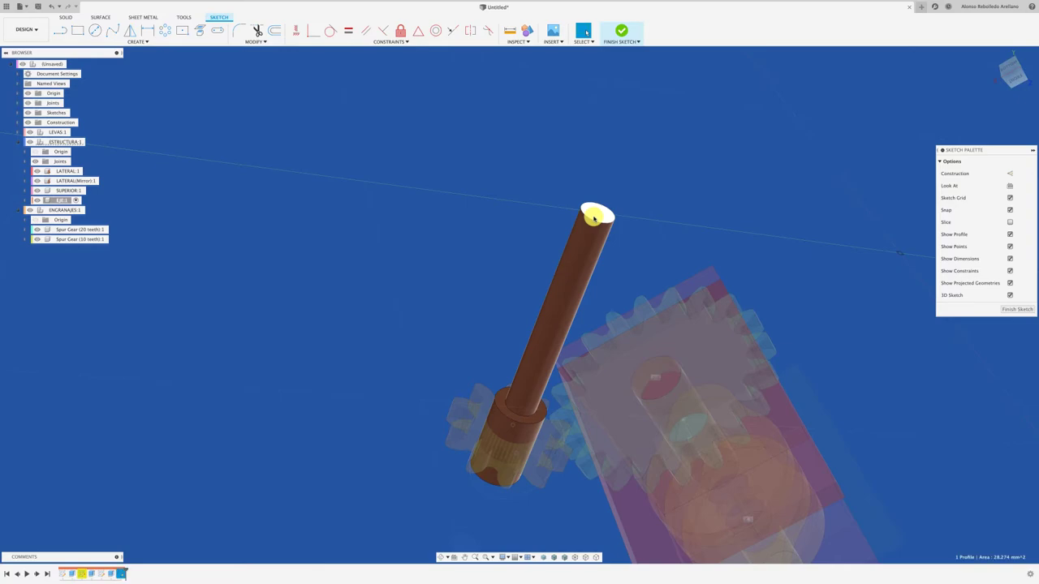
Draw a slot starting at the rod's top centre and select it as the extrusion profile
click(452, 556)
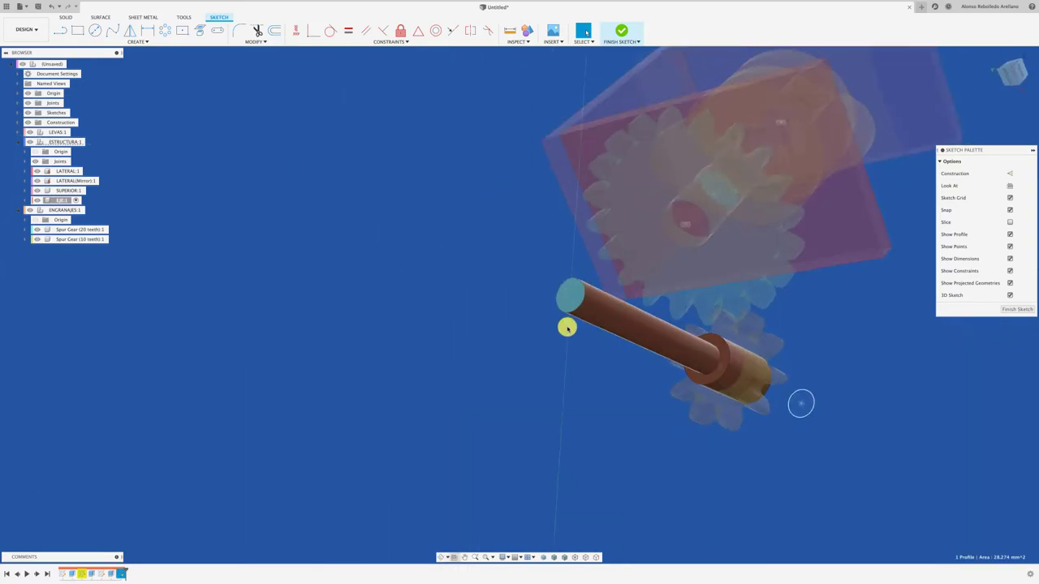
scroll(563, 330, up, 3)
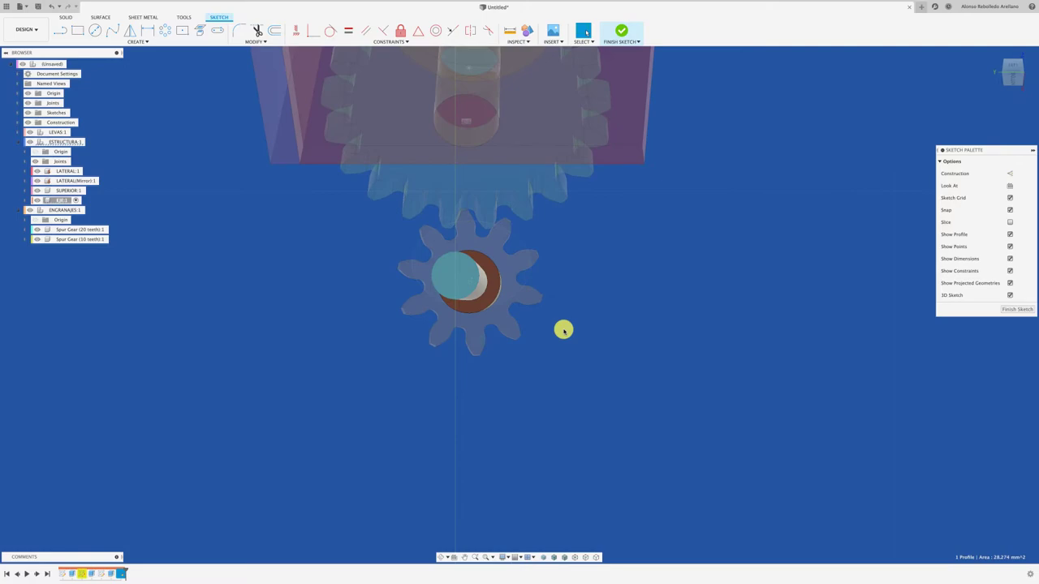
shift+middle_drag(563, 330, 563, 330)
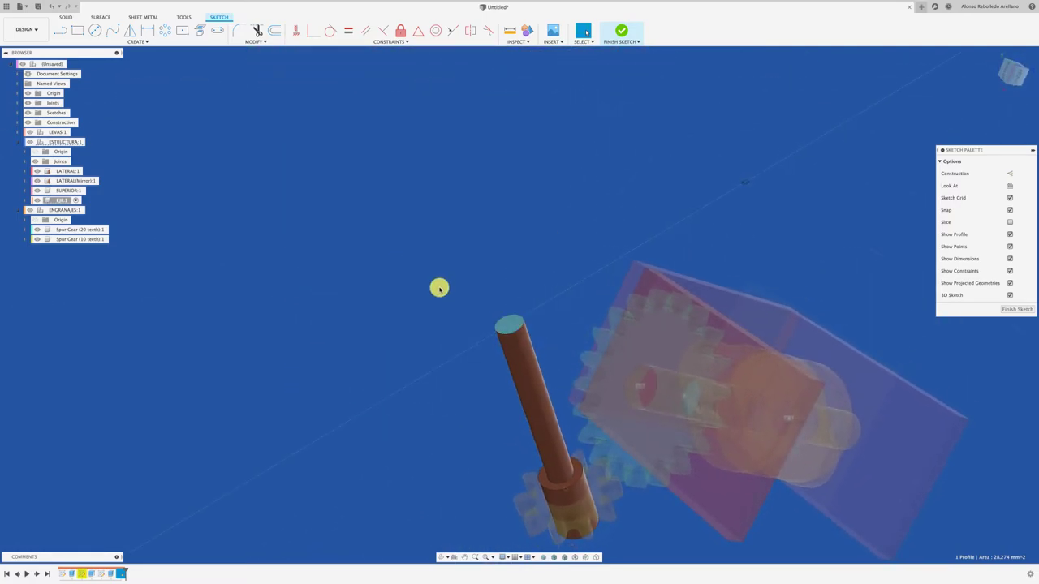
key(c)
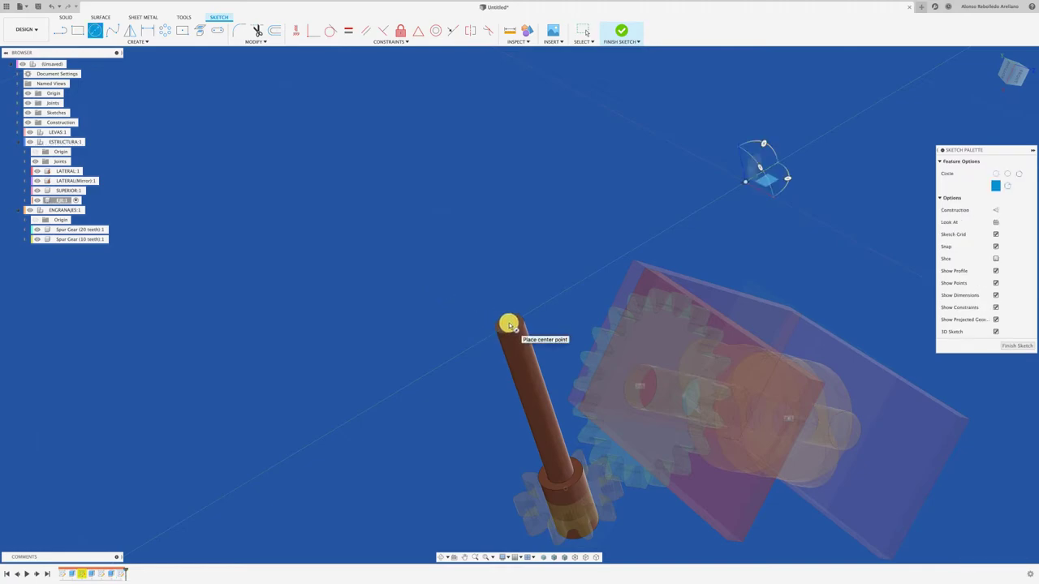
key(s)
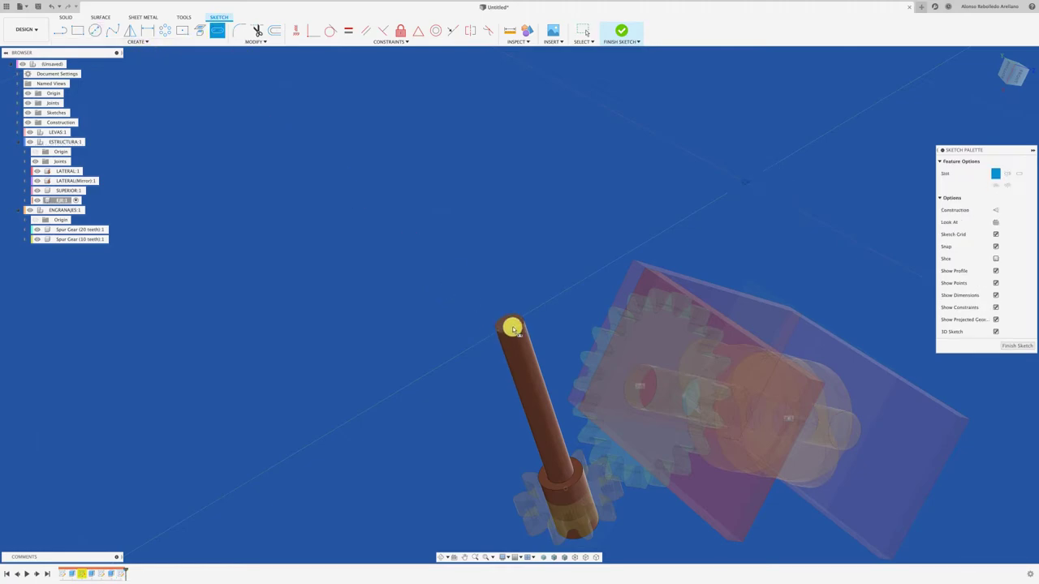
click(508, 325)
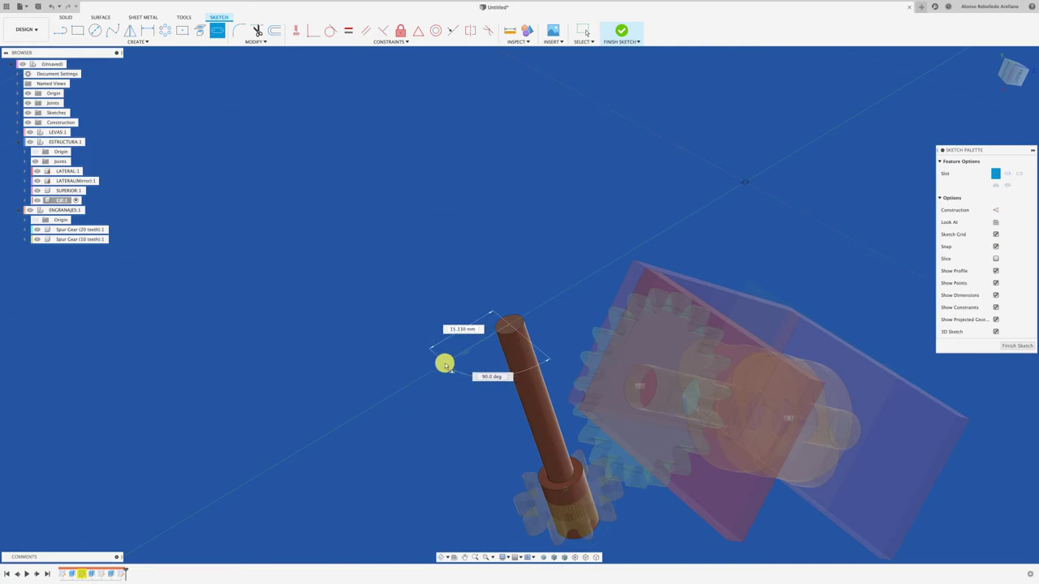
click(444, 364)
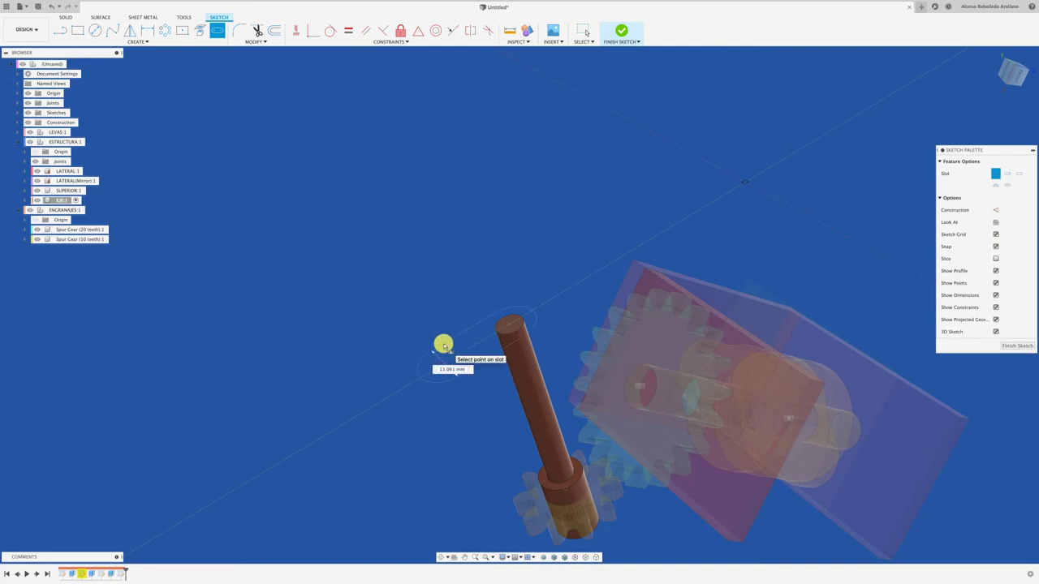
click(443, 346)
key(e)
click(475, 342)
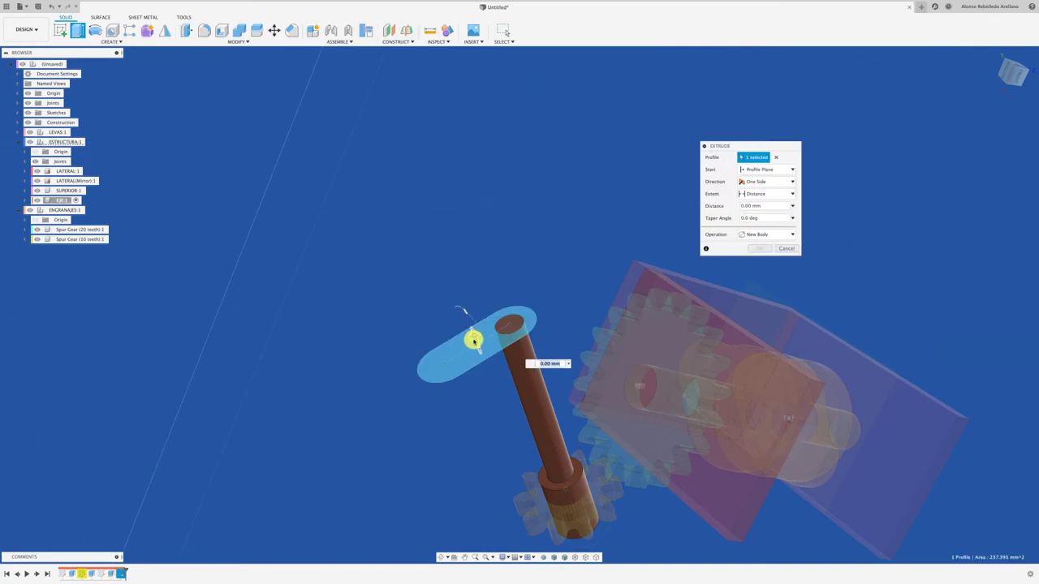
Extrude the slot 4 mm into the crank arm and add a 1 mm circular boss at its end
drag(474, 342, 484, 363)
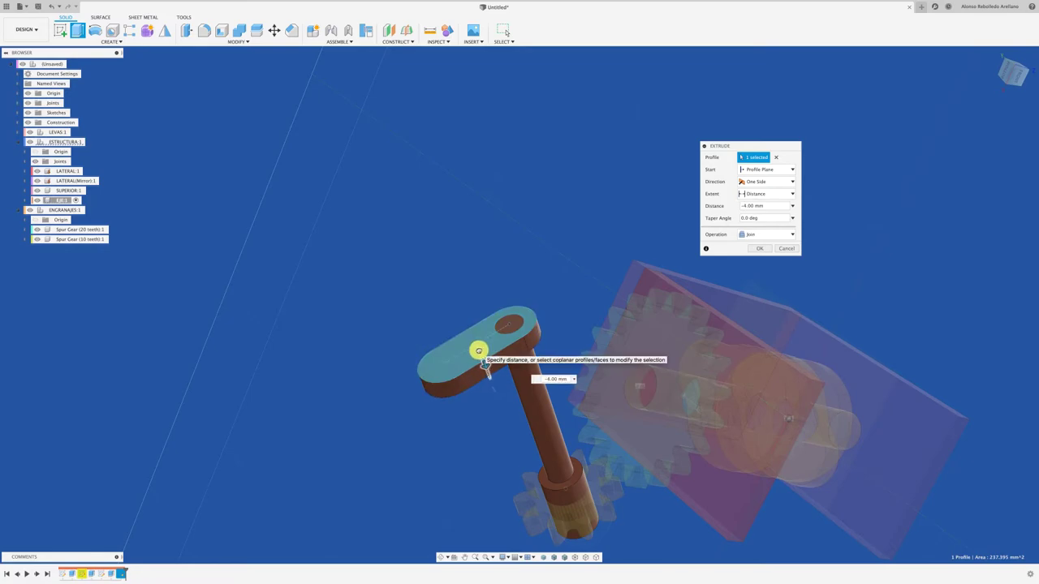
click(761, 251)
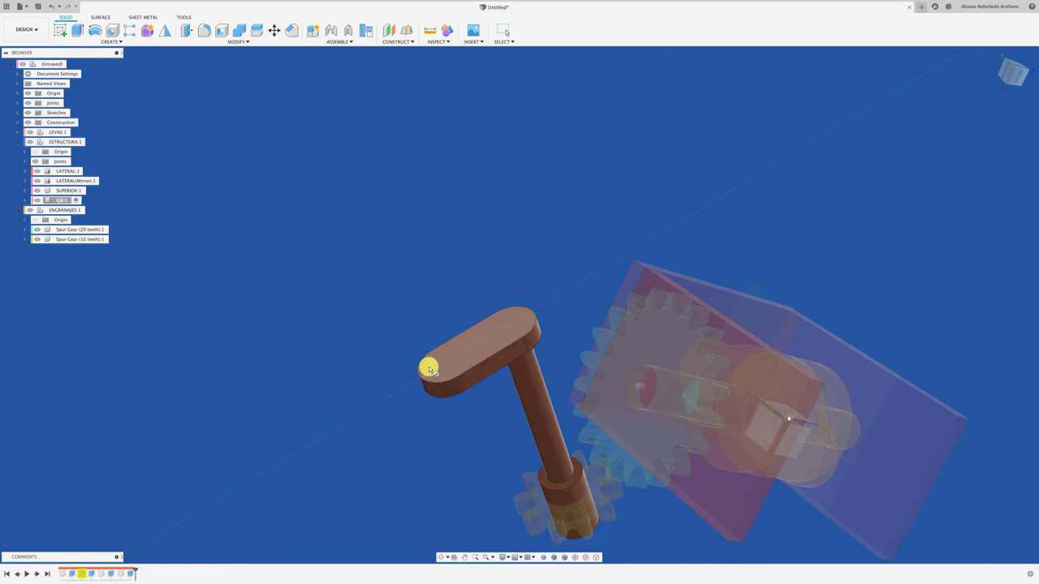
key(c)
click(429, 370)
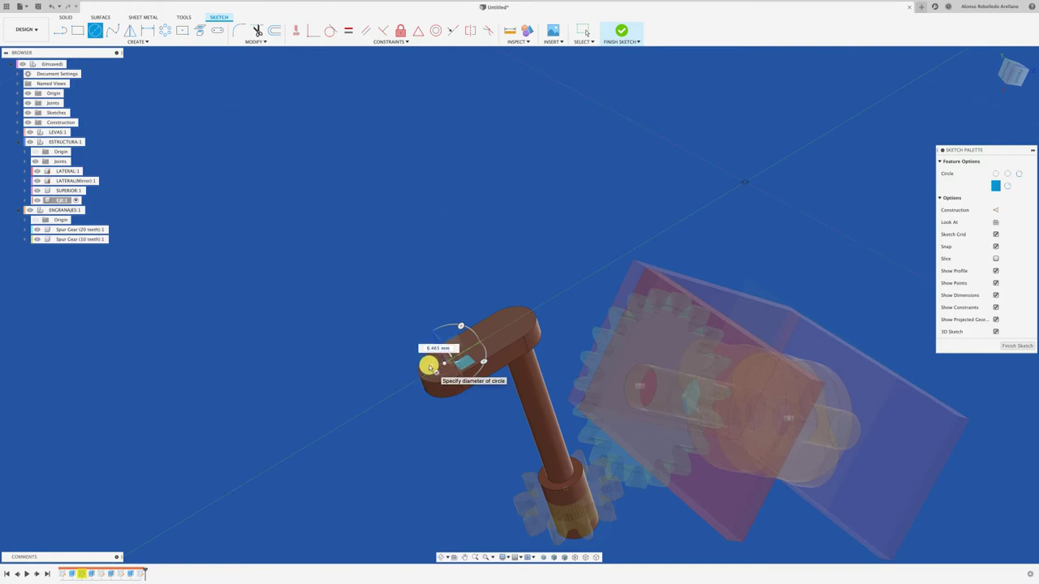
click(431, 366)
key(e)
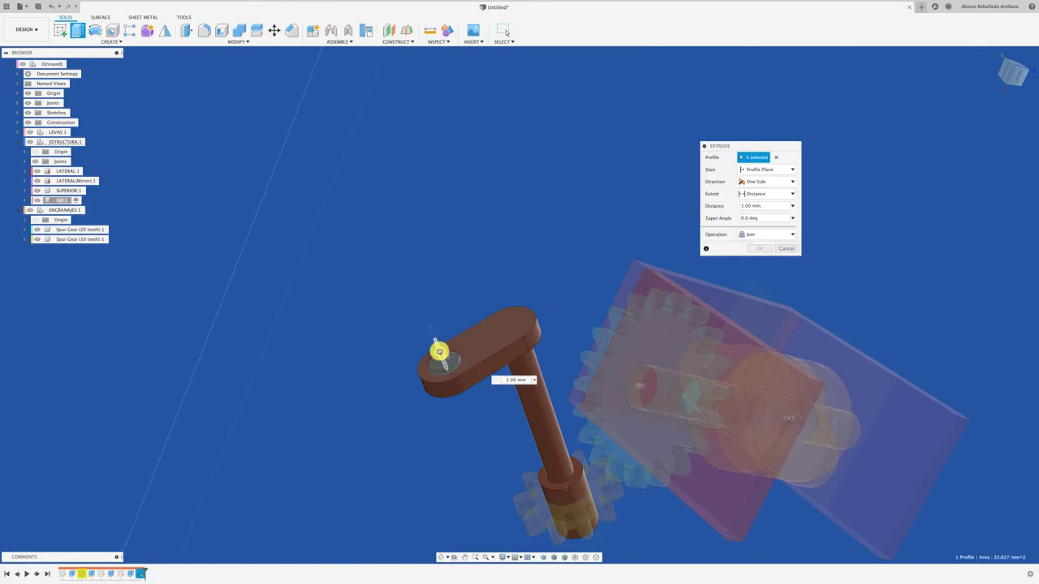
click(749, 249)
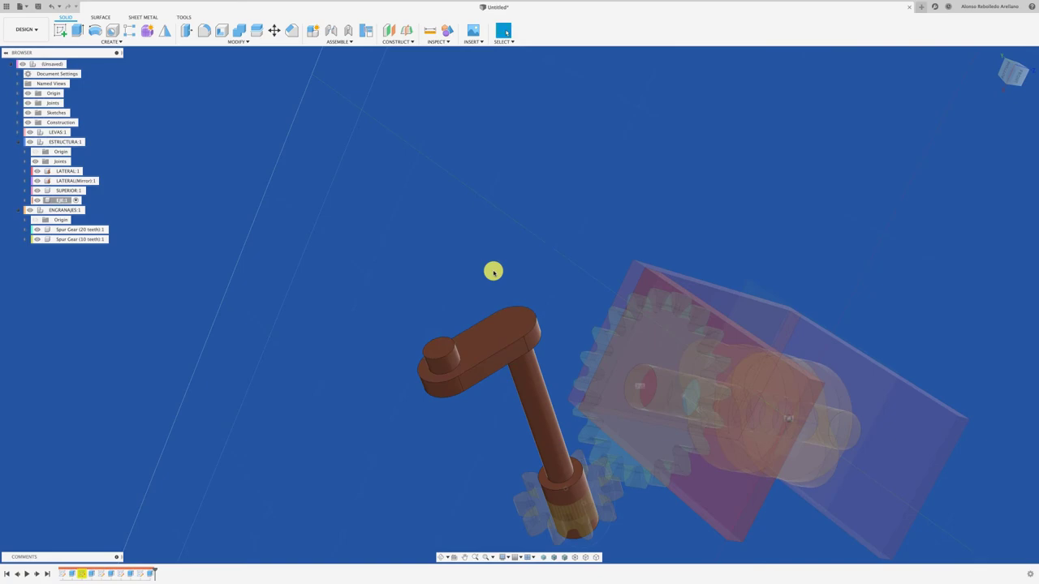
Sketch a circle on the boss and extrude it 15 mm into the handle pin
key(c)
click(434, 350)
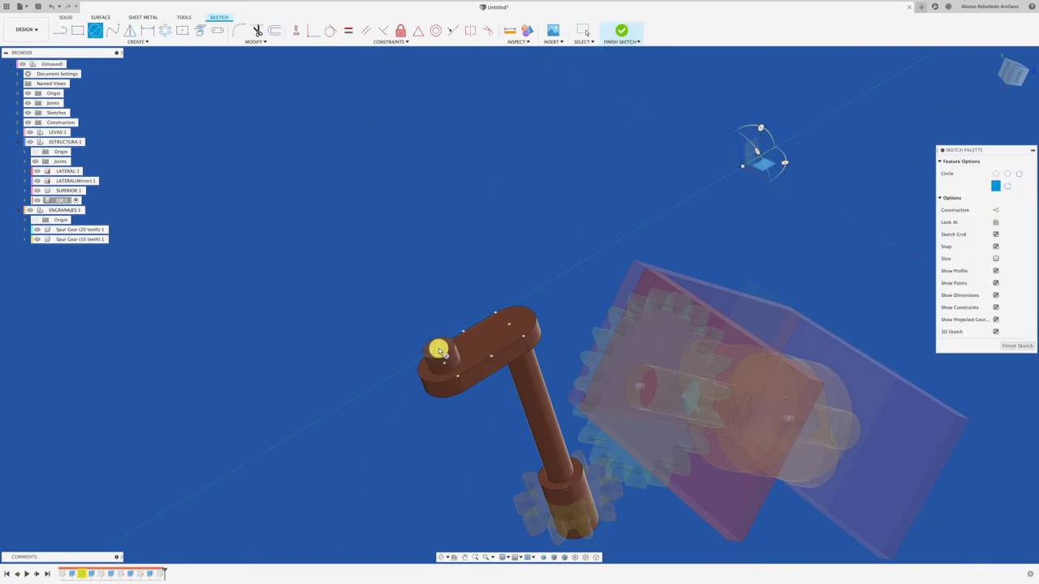
click(423, 362)
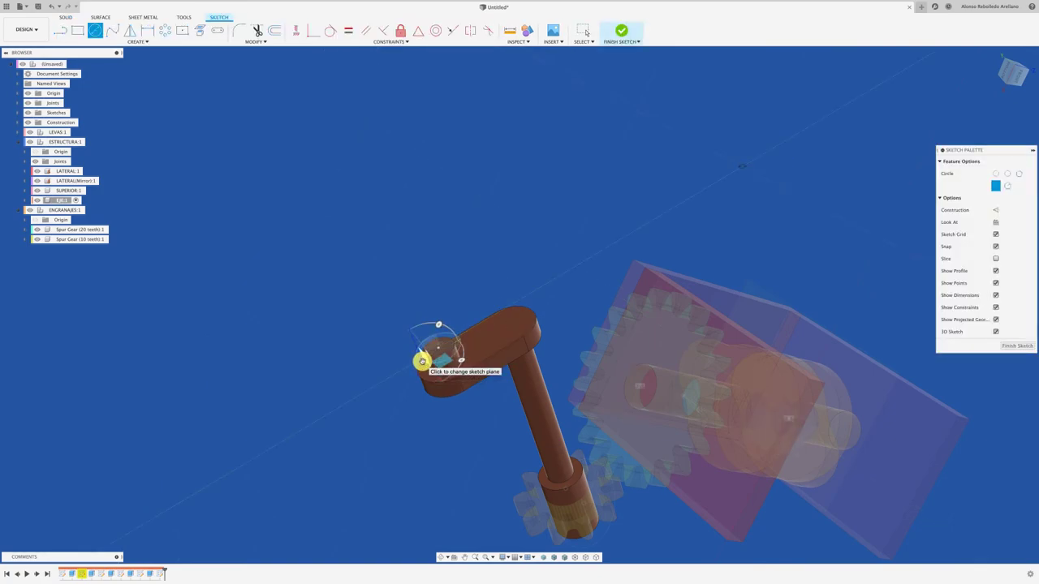
key(e)
click(437, 347)
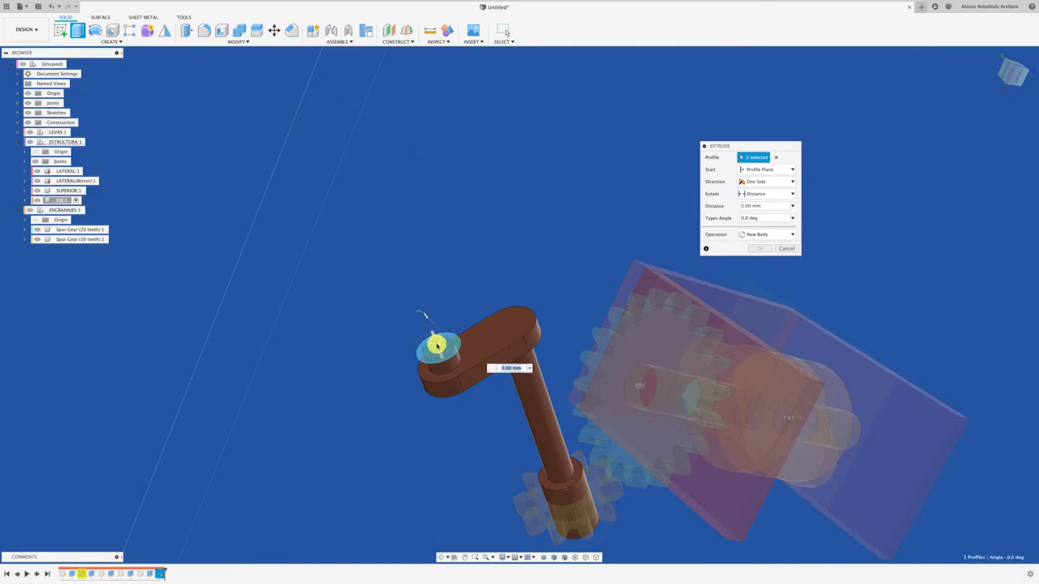
drag(437, 346, 411, 282)
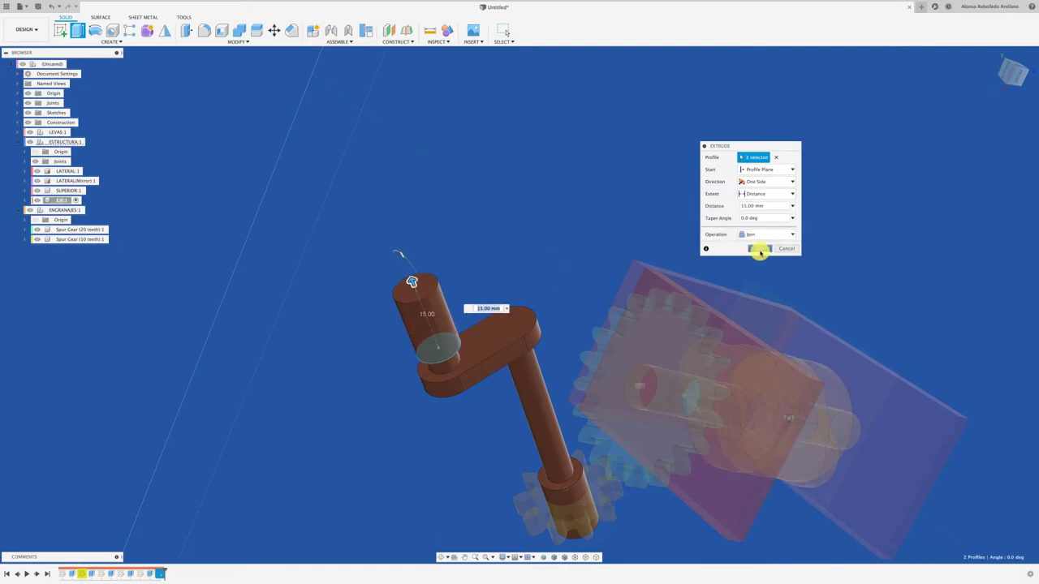
click(759, 250)
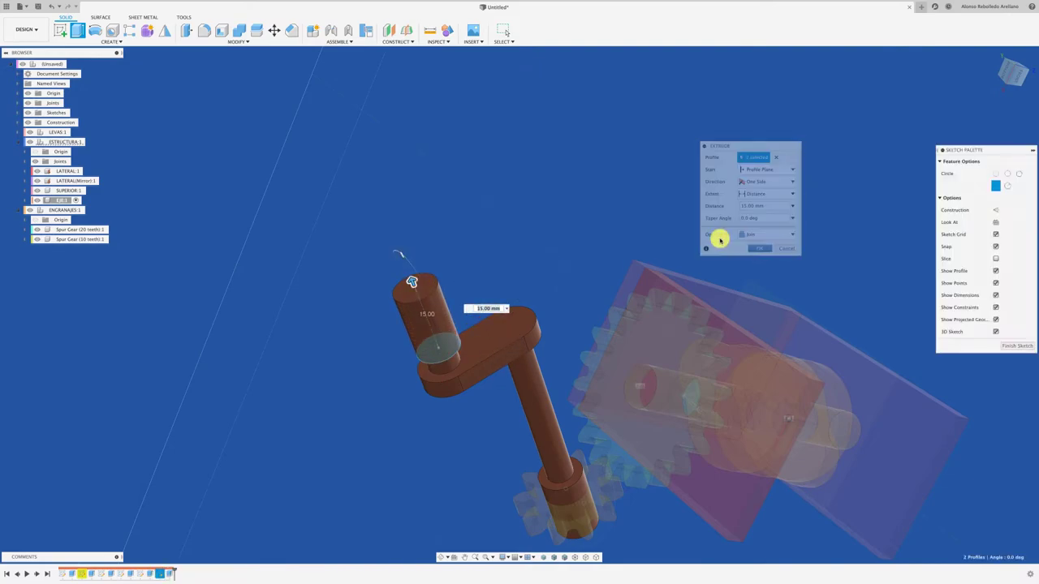
Chamfer the handle's top edge 1 mm
click(293, 31)
click(417, 301)
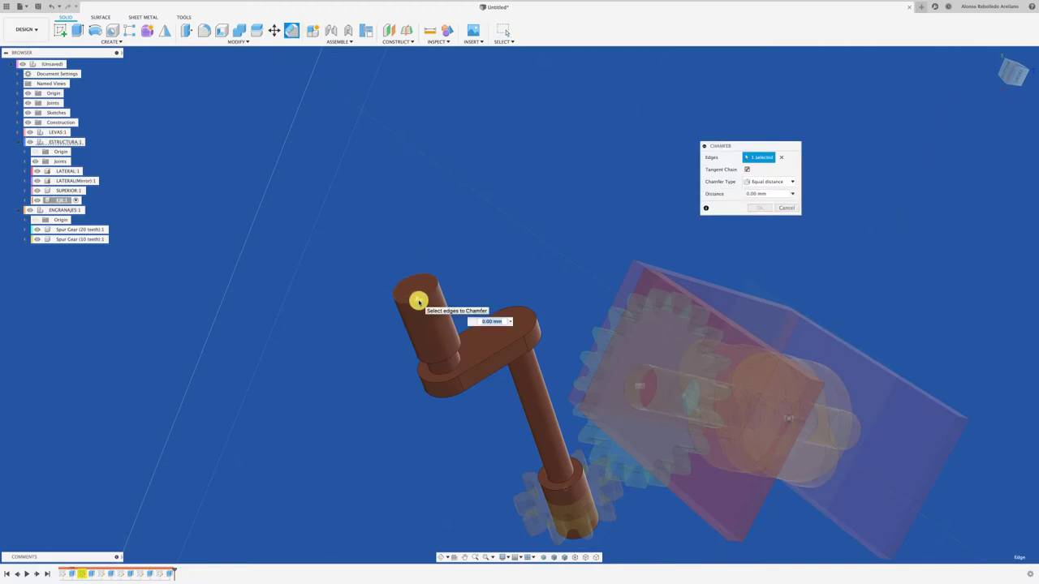
text(1)
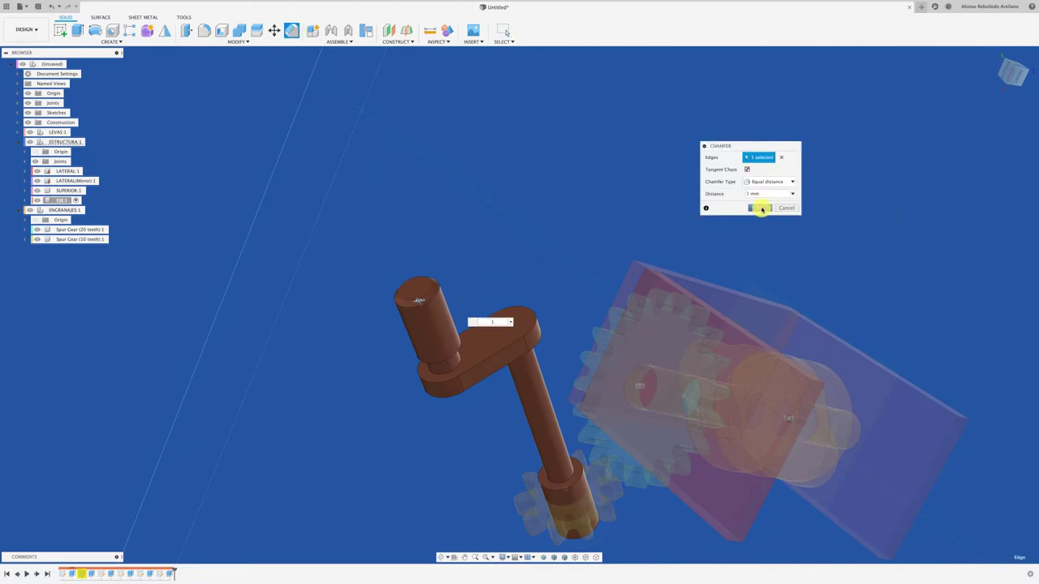
click(762, 208)
mouse_move(598, 236)
shift+middle_down()
mouse_move(556, 305)
mouse_move(188, 178)
shift+middle_up()
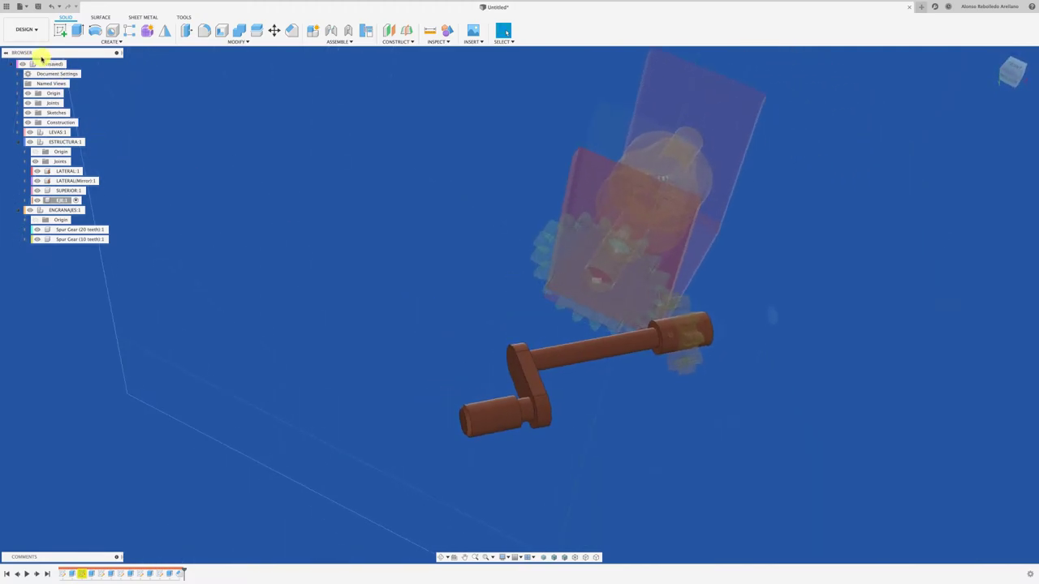
Activate the top-level assembly and chamfer the shaft's end edge at the small gear 1 mm
click(72, 63)
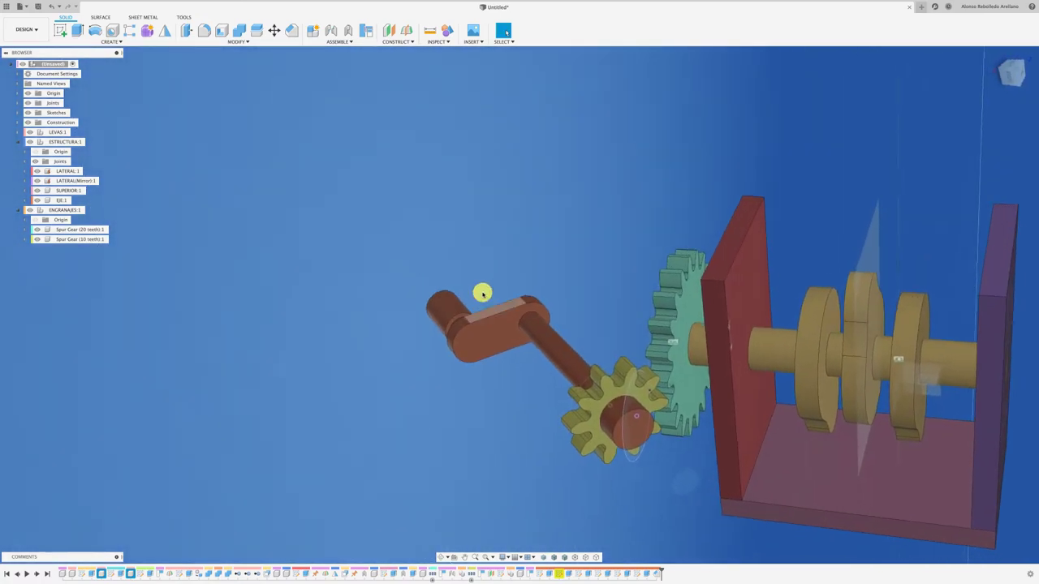
click(291, 30)
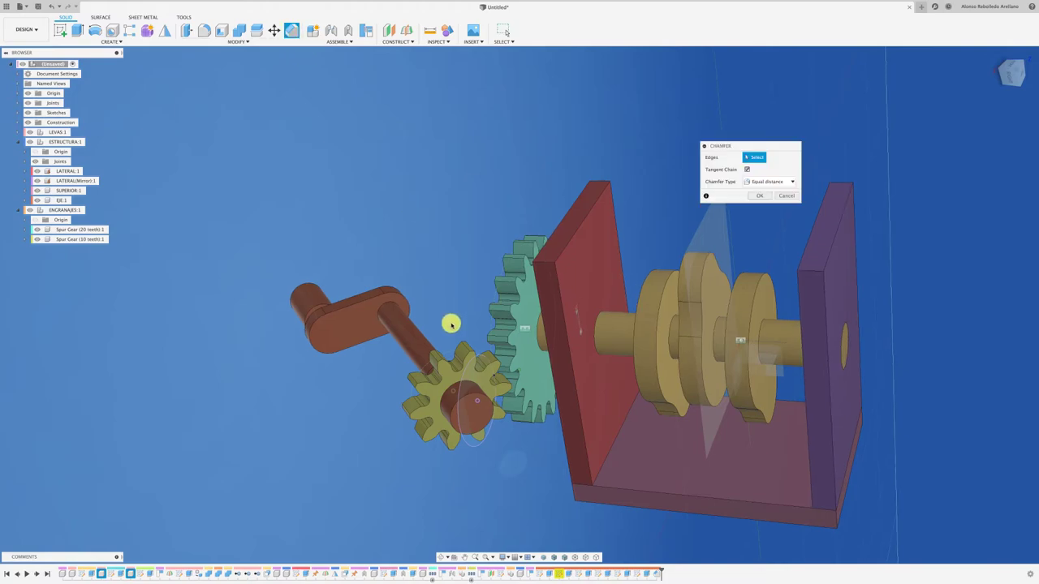
click(471, 394)
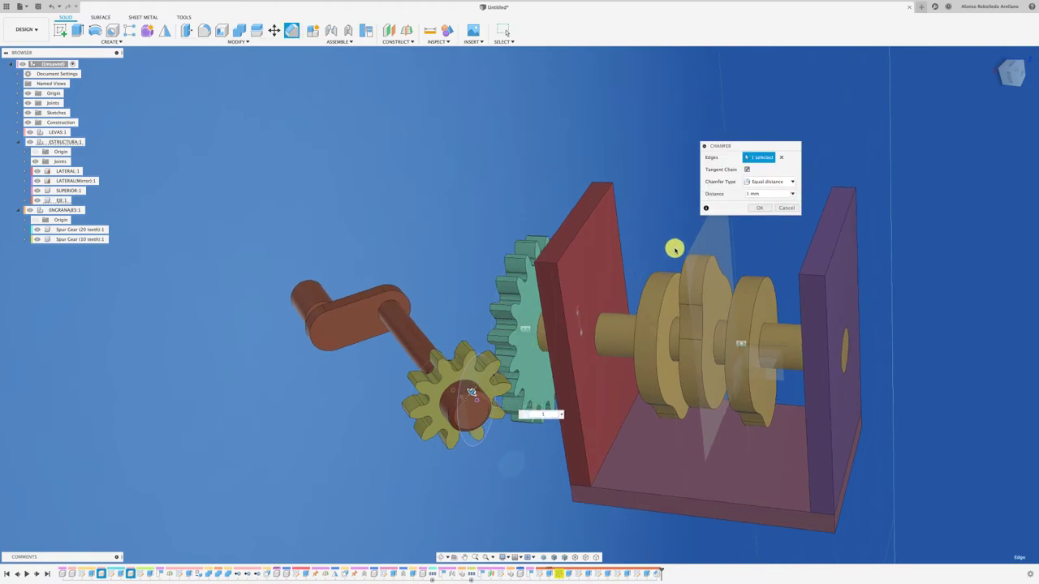
click(756, 210)
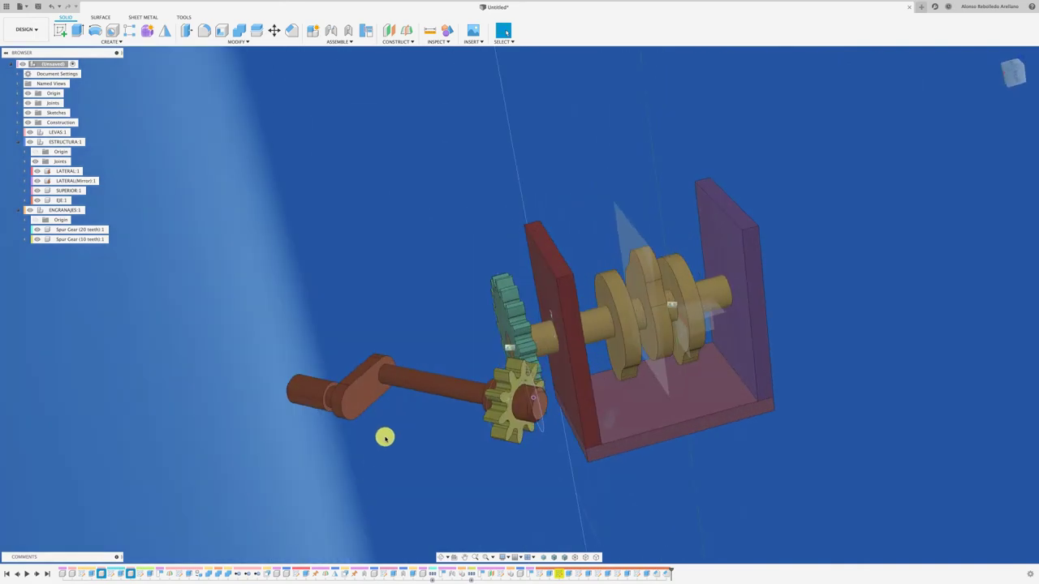
drag(384, 395, 269, 394)
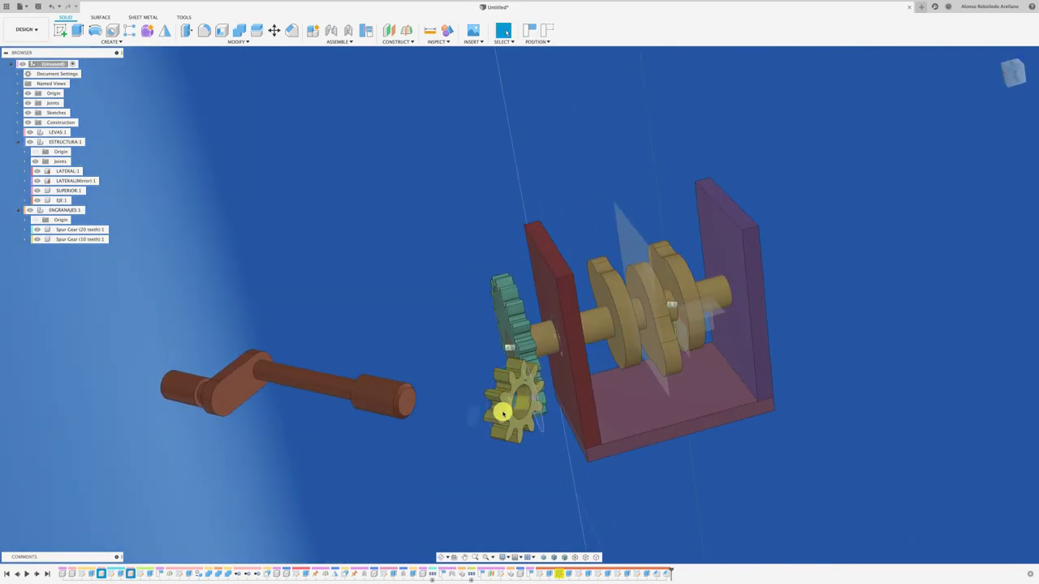
drag(502, 412, 436, 454)
key(ctrl+z)
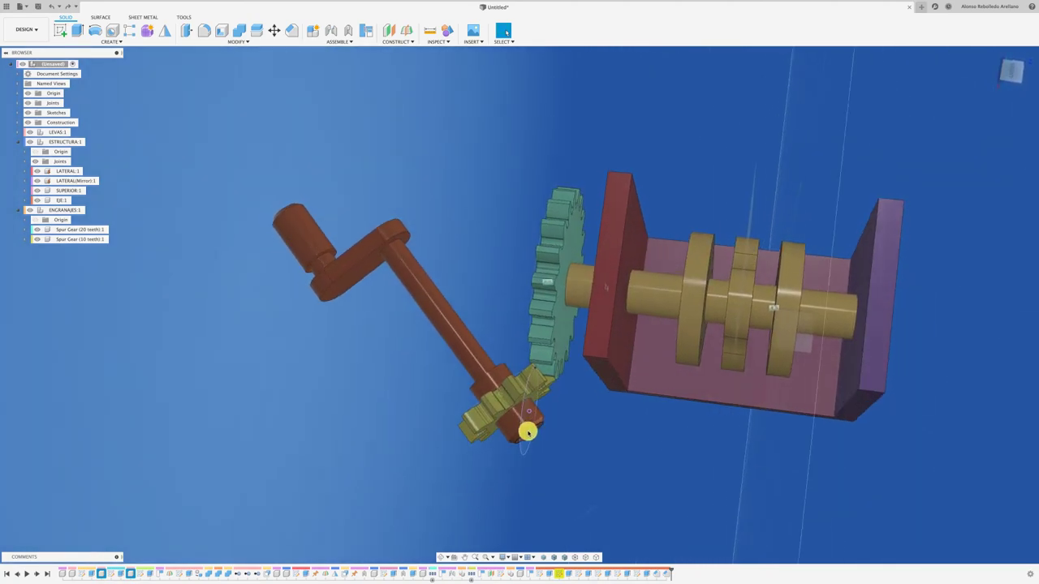
mouse_move(527, 432)
shift+middle_down()
mouse_move(473, 405)
mouse_move(560, 424)
mouse_move(625, 382)
mouse_move(612, 405)
shift+middle_up()
scroll(612, 406, down, 2)
mouse_move(526, 465)
shift+middle_down()
mouse_move(511, 473)
mouse_move(542, 420)
mouse_move(584, 392)
mouse_move(579, 431)
mouse_move(900, 186)
shift+middle_up()
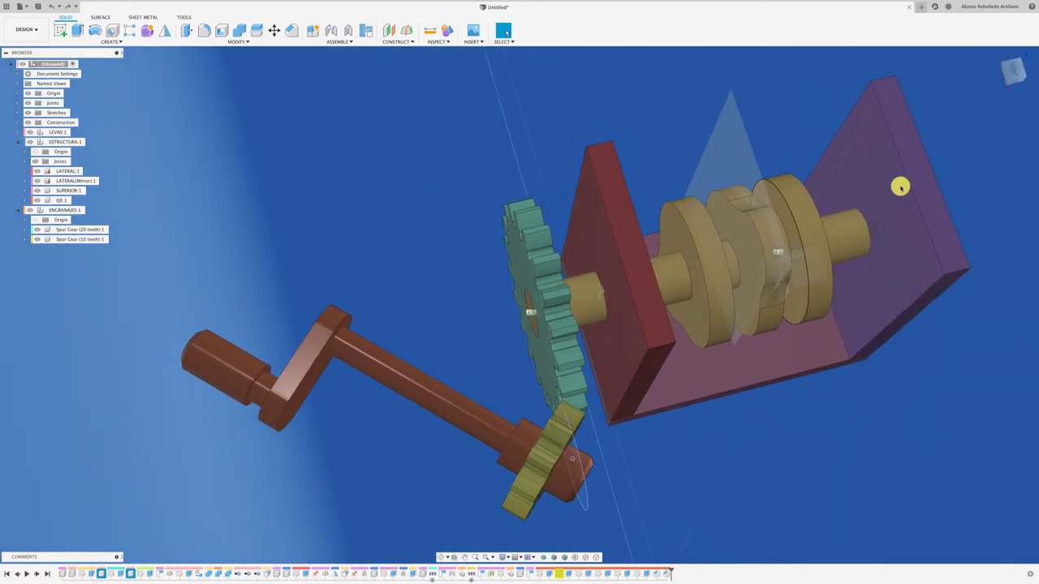
click(1015, 72)
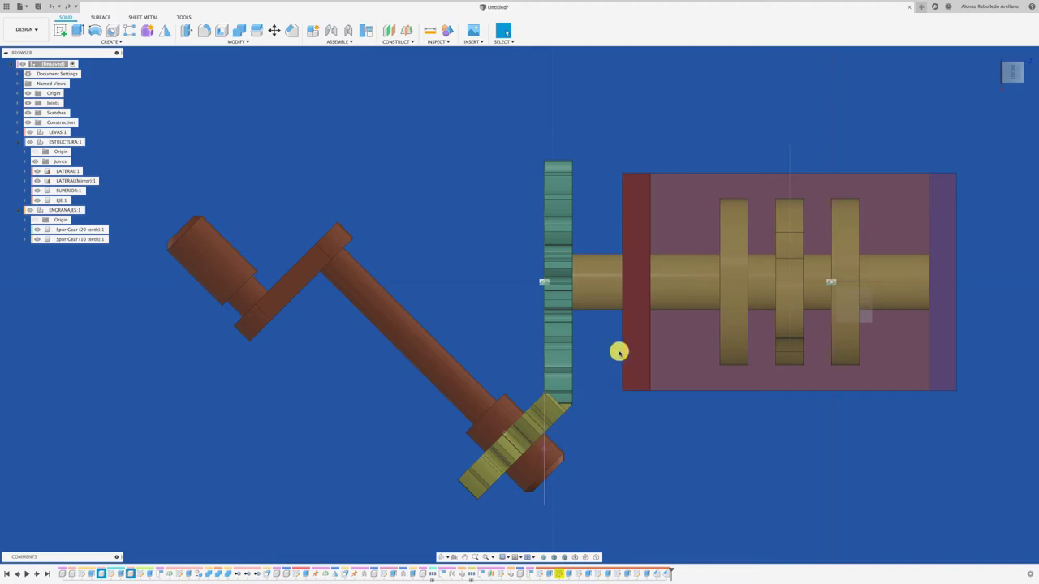
mouse_move(616, 322)
shift+middle_down()
mouse_move(596, 399)
mouse_move(501, 379)
mouse_move(278, 230)
mouse_move(109, 217)
shift+middle_up()
Activate ESTRUCTURA:1 and add a new component named CHAPA inside it
click(65, 142)
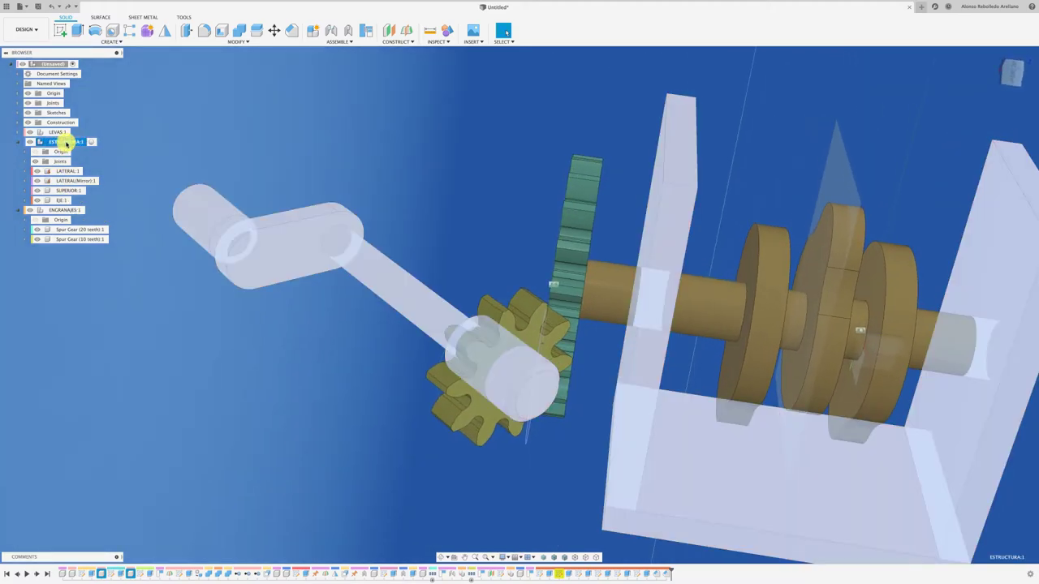
click(92, 143)
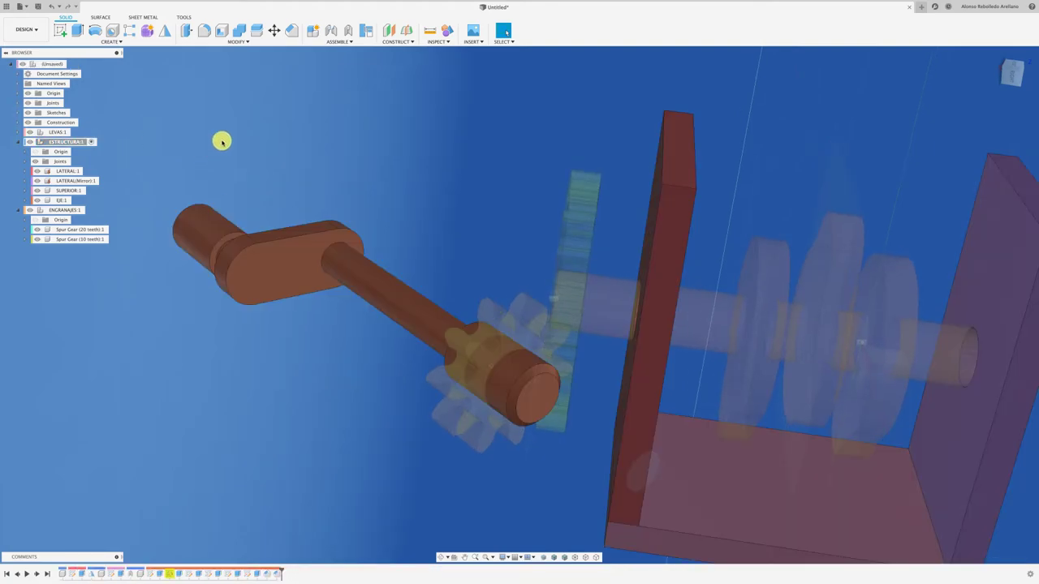
right_click(95, 146)
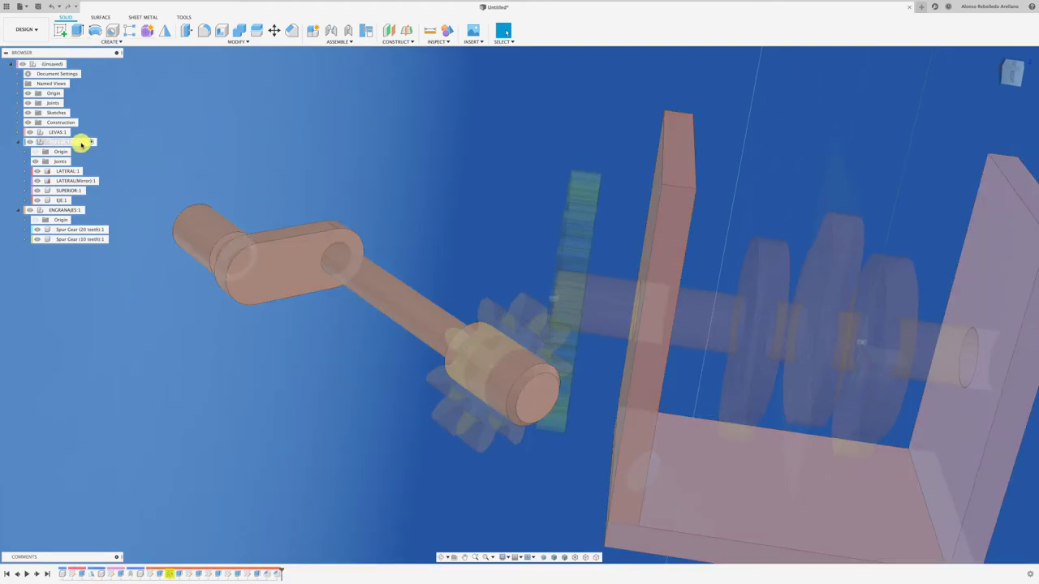
click(105, 159)
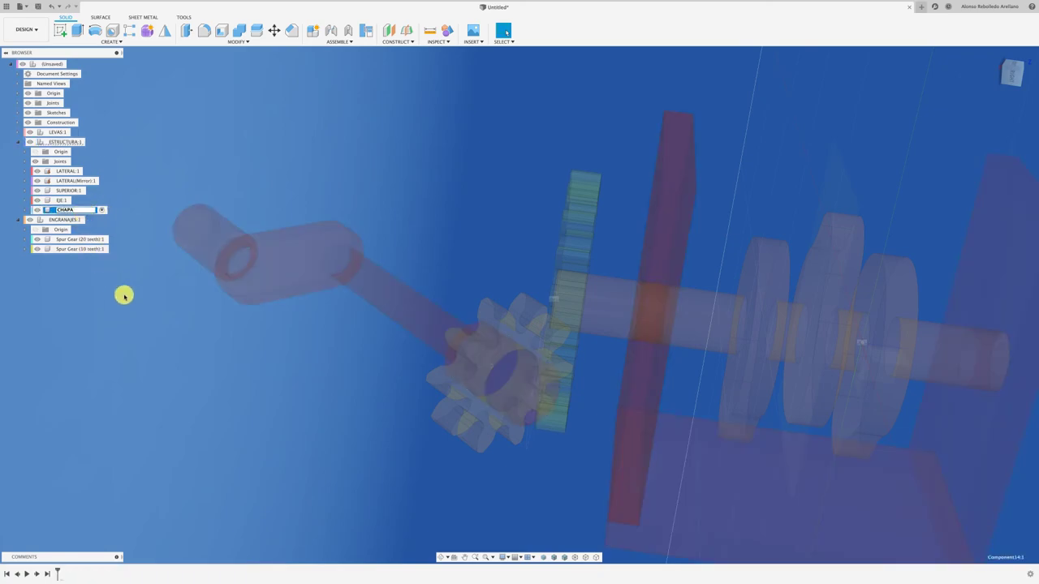
click(63, 34)
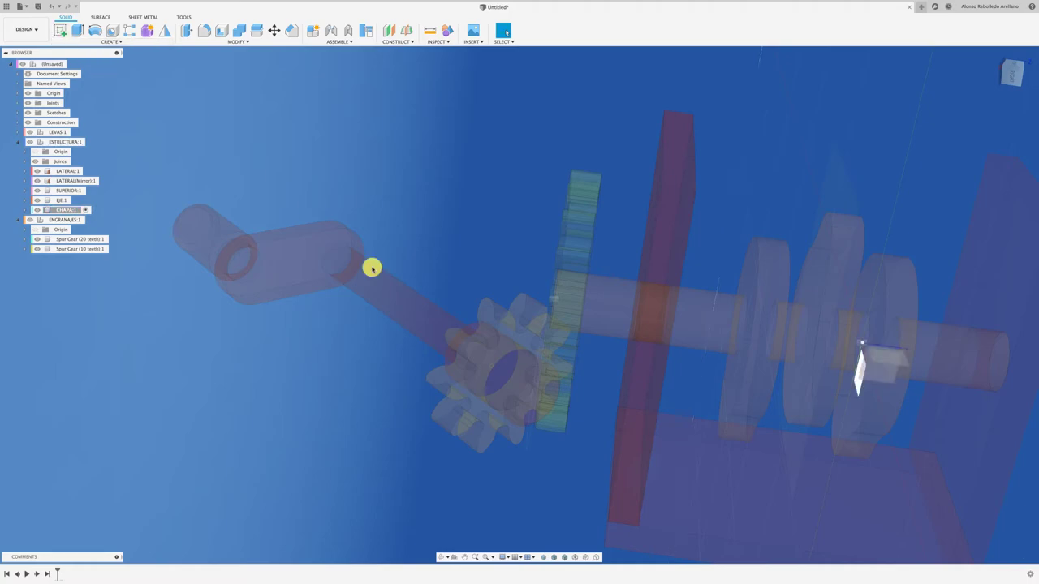
Place the sketch on the small gear's face and project the gear's bore edge into it
click(482, 379)
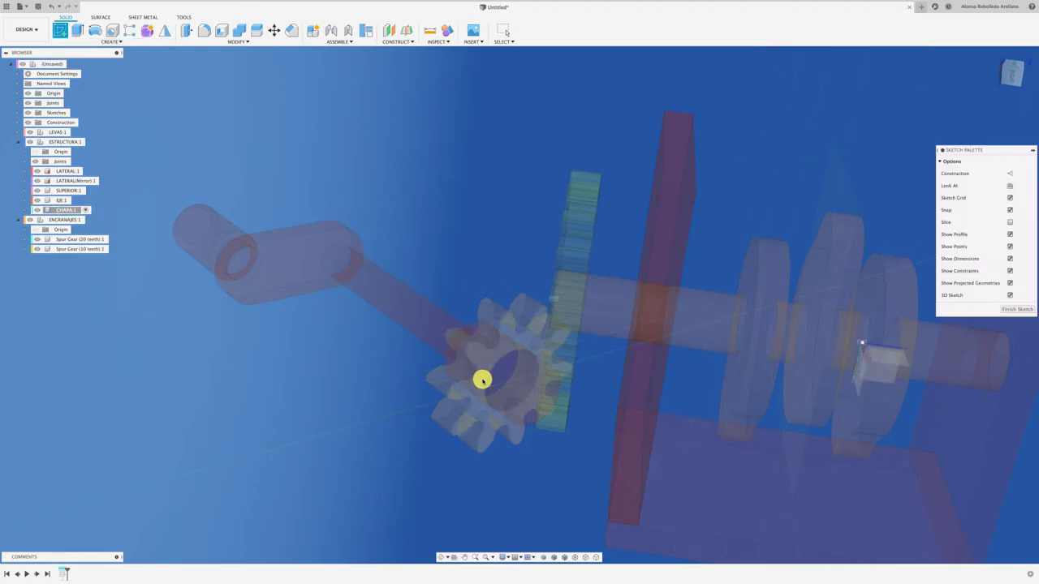
click(454, 558)
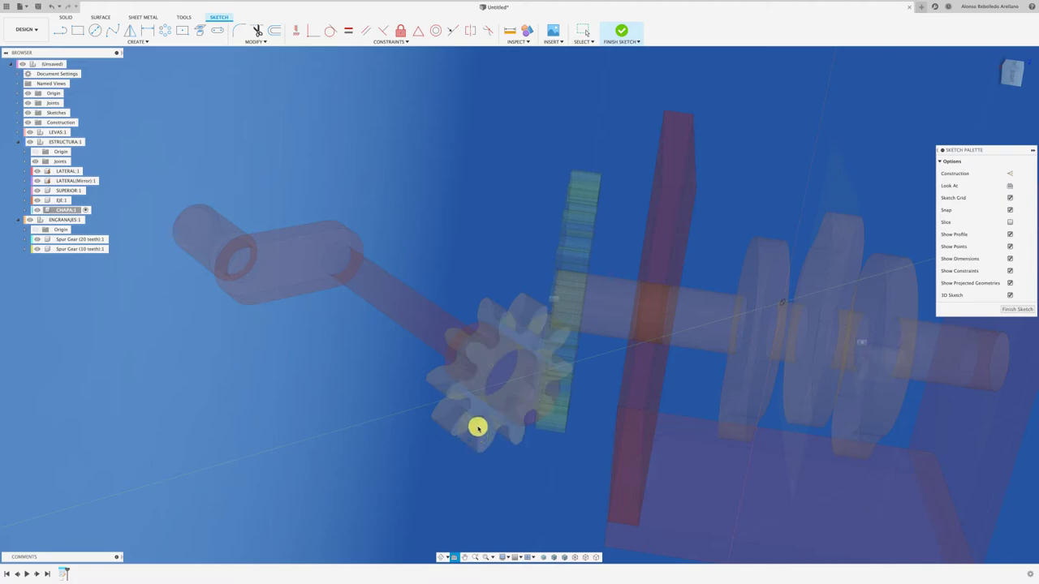
click(478, 402)
key(Escape)
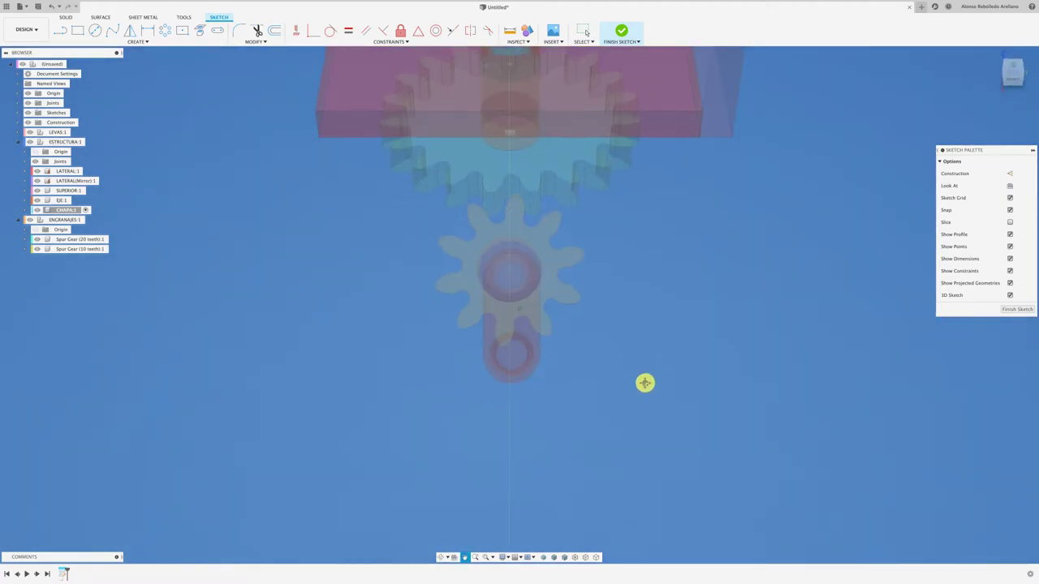
key(c)
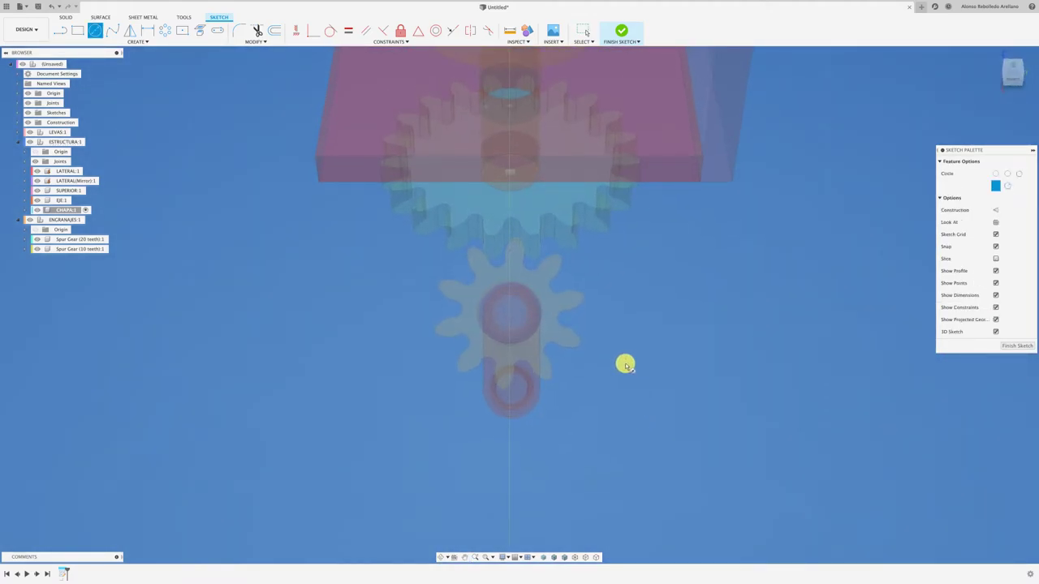
shift+scroll(622, 363, down, 5)
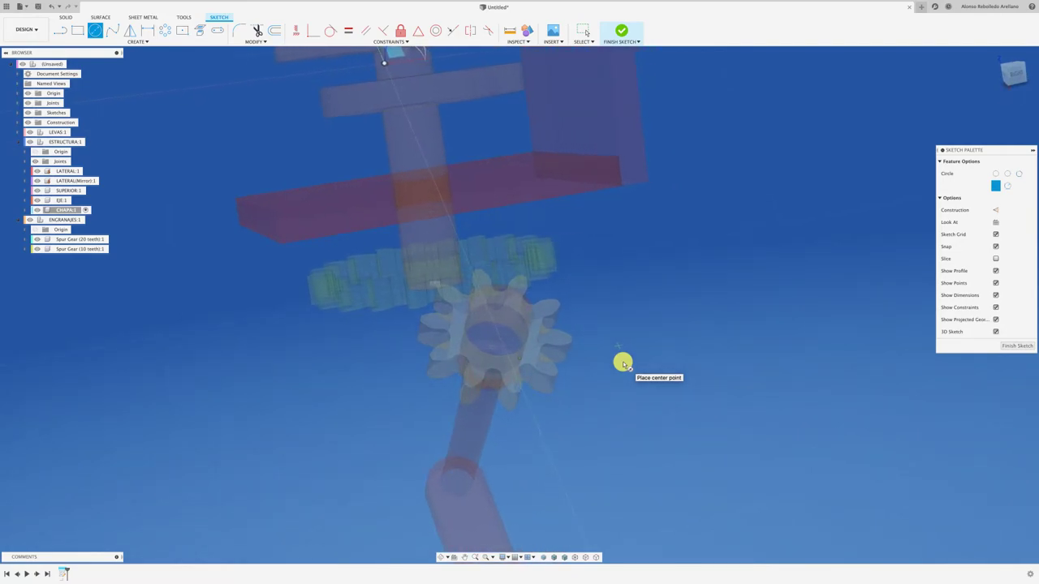
key(p)
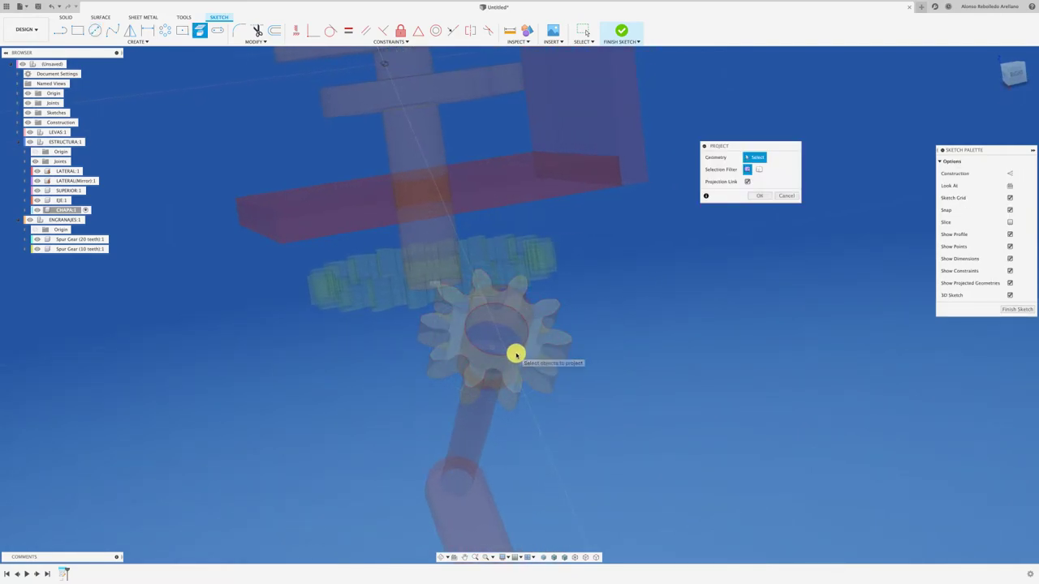
click(516, 354)
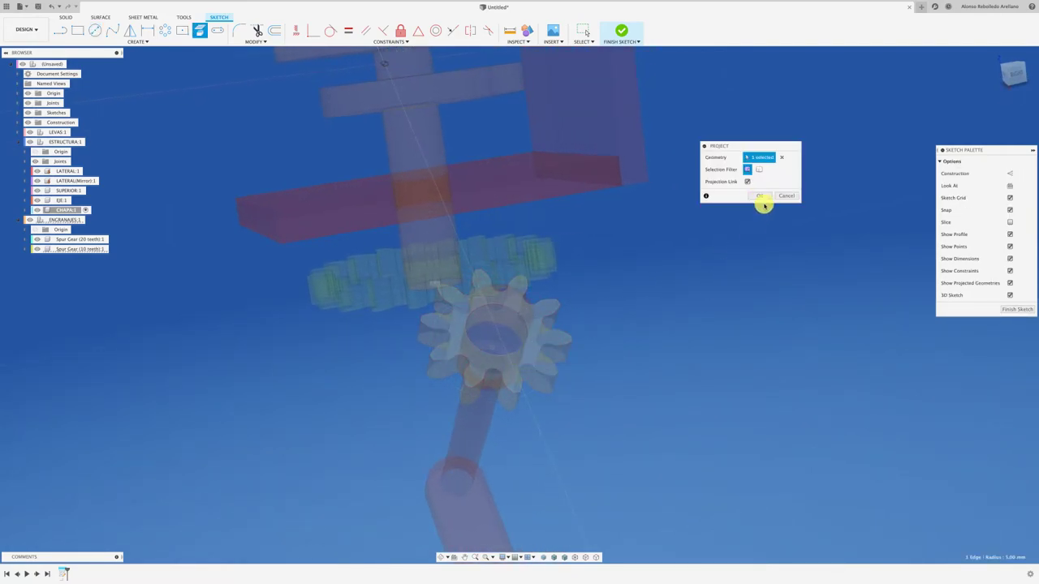
click(762, 198)
Draw a 14 mm circle at the gear centre and orbit to inspect it
key(c)
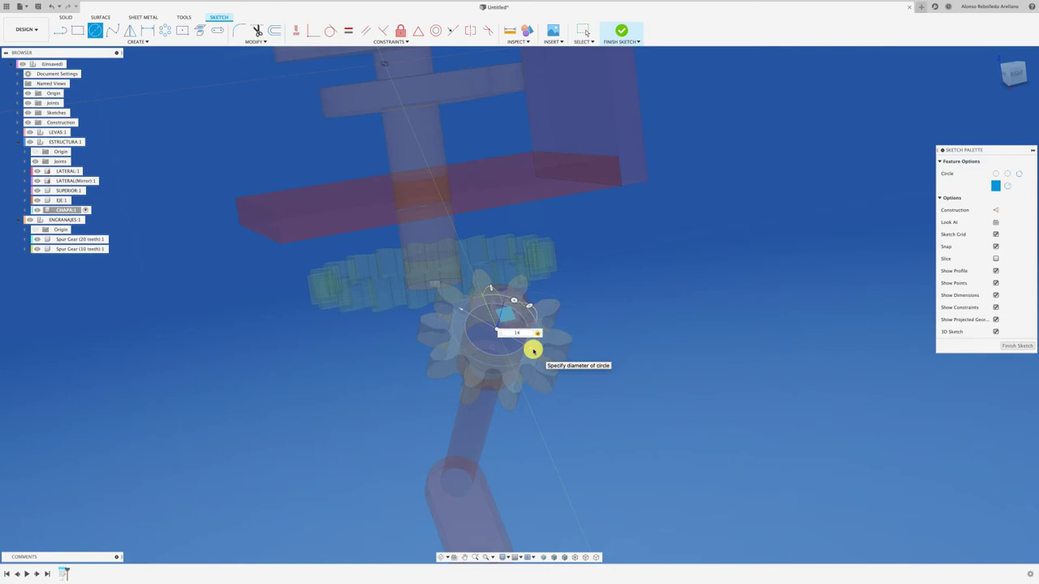
key(Escape)
shift+scroll(659, 356, down, 5)
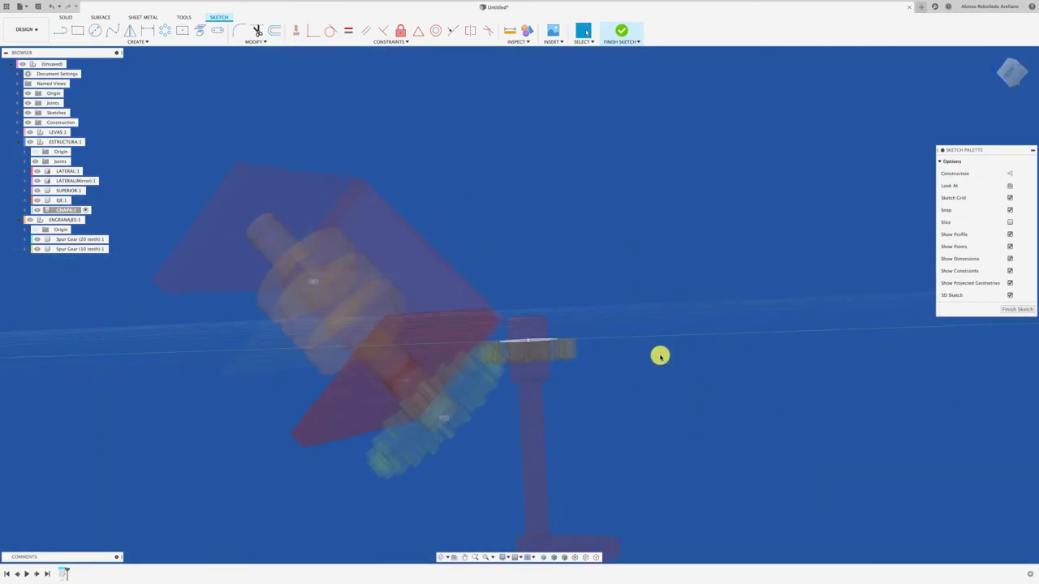
shift+scroll(660, 355, down, 3)
shift+scroll(659, 356, down, 3)
shift+scroll(660, 355, down, 4)
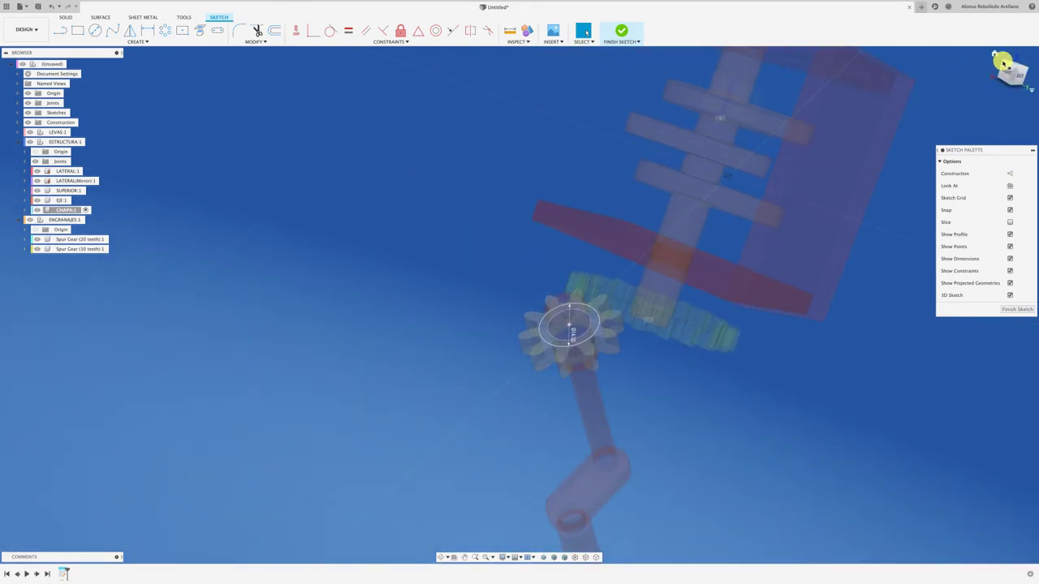
mouse_move(1002, 60)
mouse_down()
mouse_move(557, 492)
mouse_move(749, 322)
mouse_move(817, 194)
mouse_move(884, 194)
mouse_move(968, 104)
mouse_up()
mouse_move(1006, 75)
mouse_down()
mouse_move(1021, 73)
mouse_move(457, 556)
mouse_up()
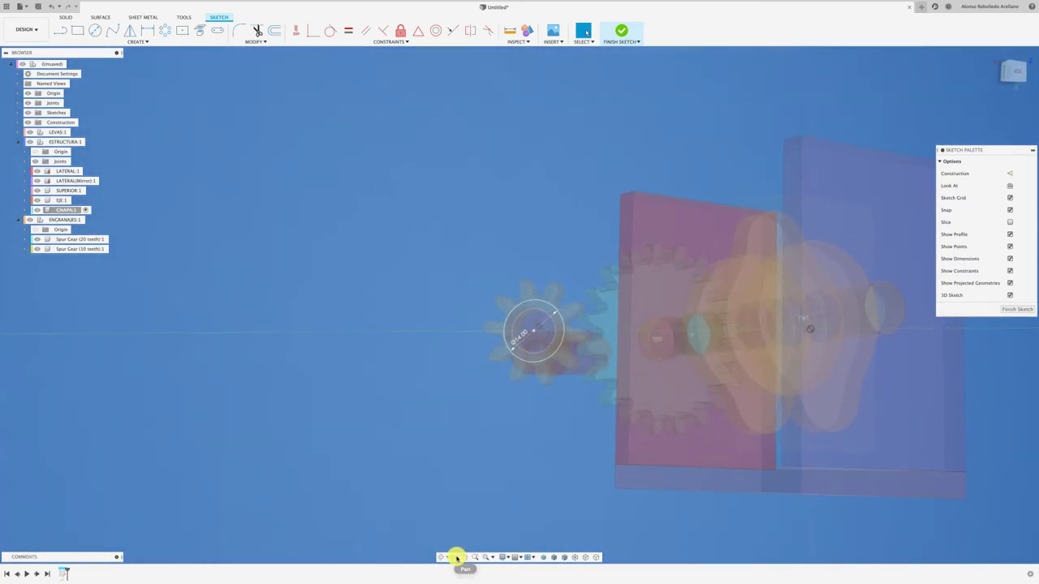
click(455, 558)
drag(552, 357, 540, 359)
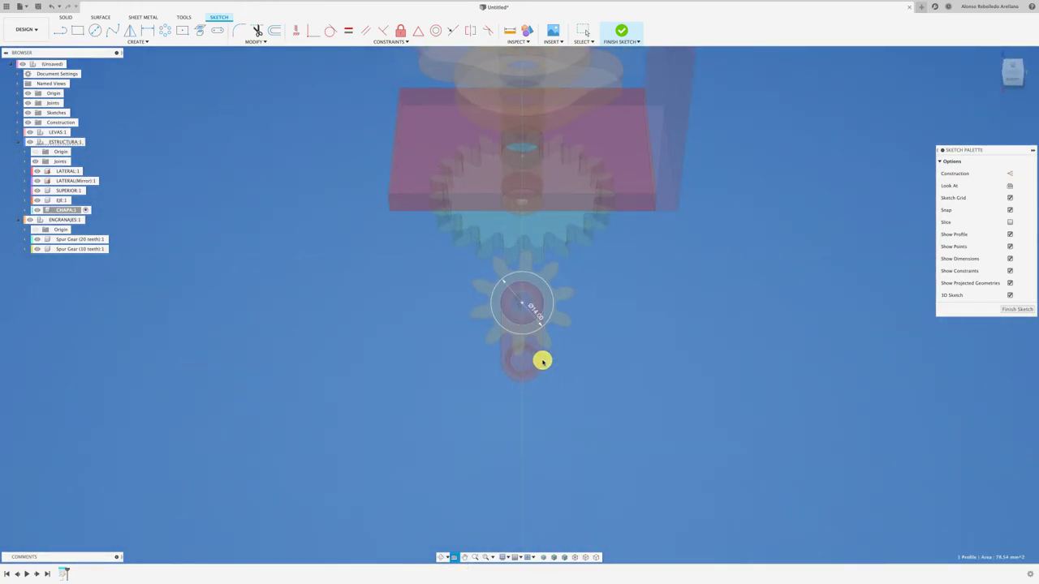
Draw a 7 mm line right of the gear centre with a vertical line rising above the large gear
key(Escape)
key(l)
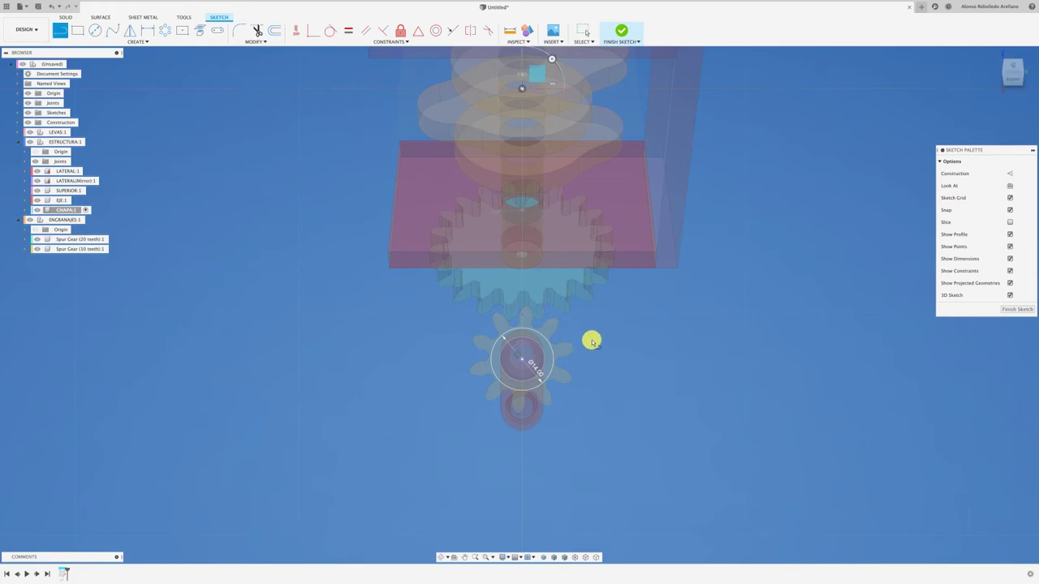
scroll(573, 349, up, 3)
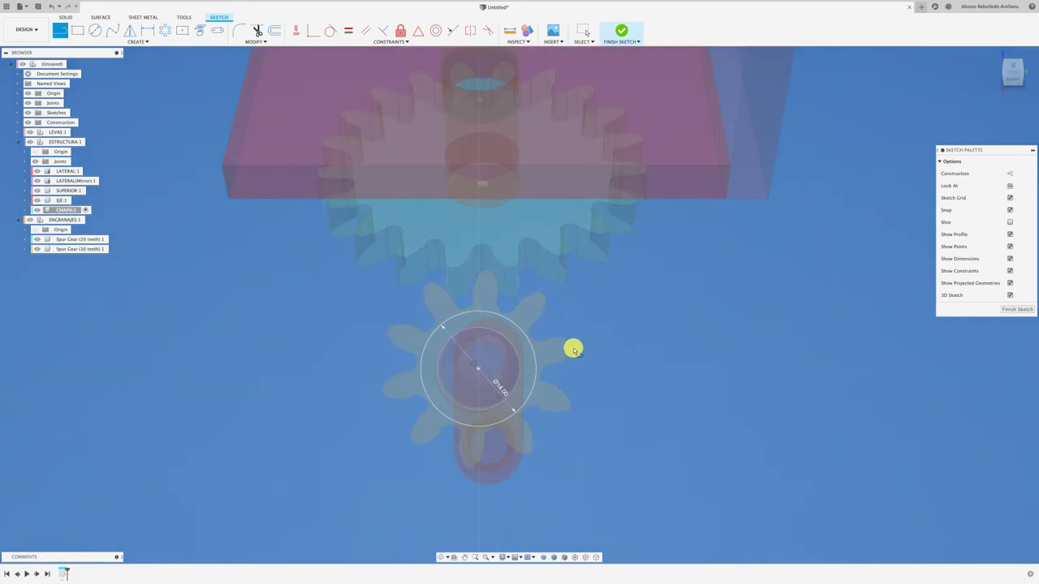
click(478, 370)
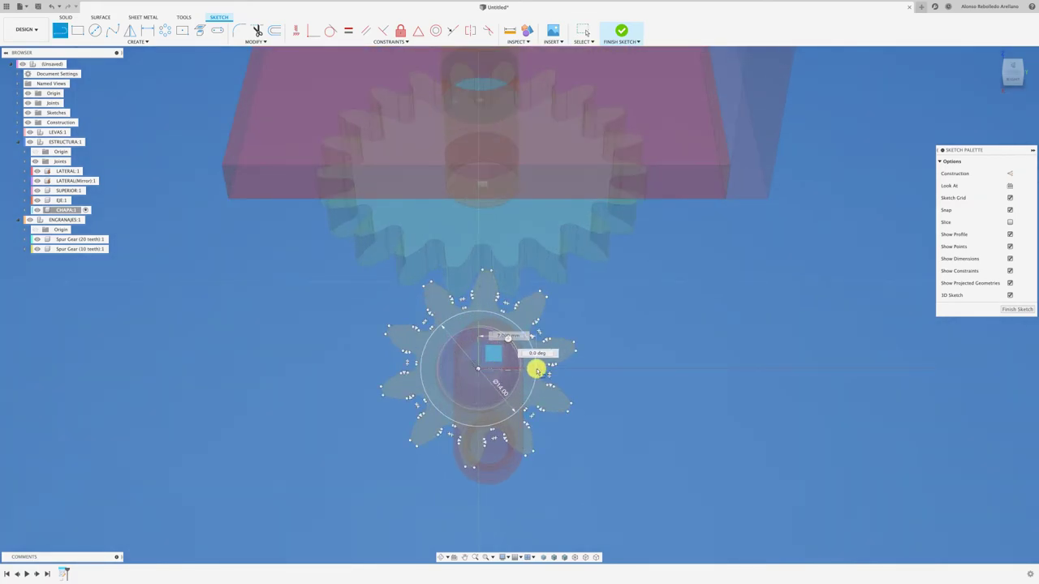
click(535, 371)
click(535, 371)
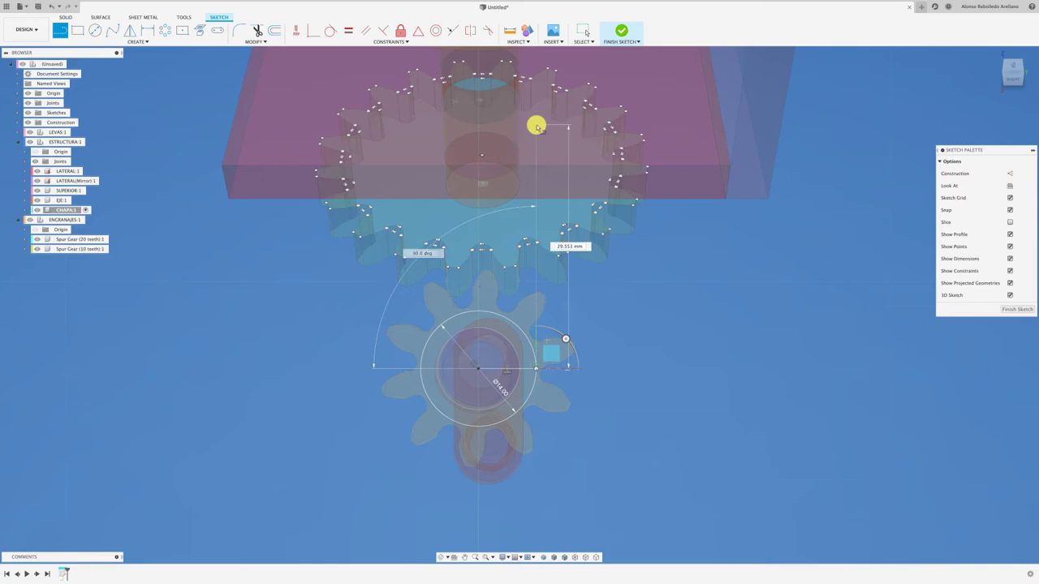
click(536, 127)
key(Escape)
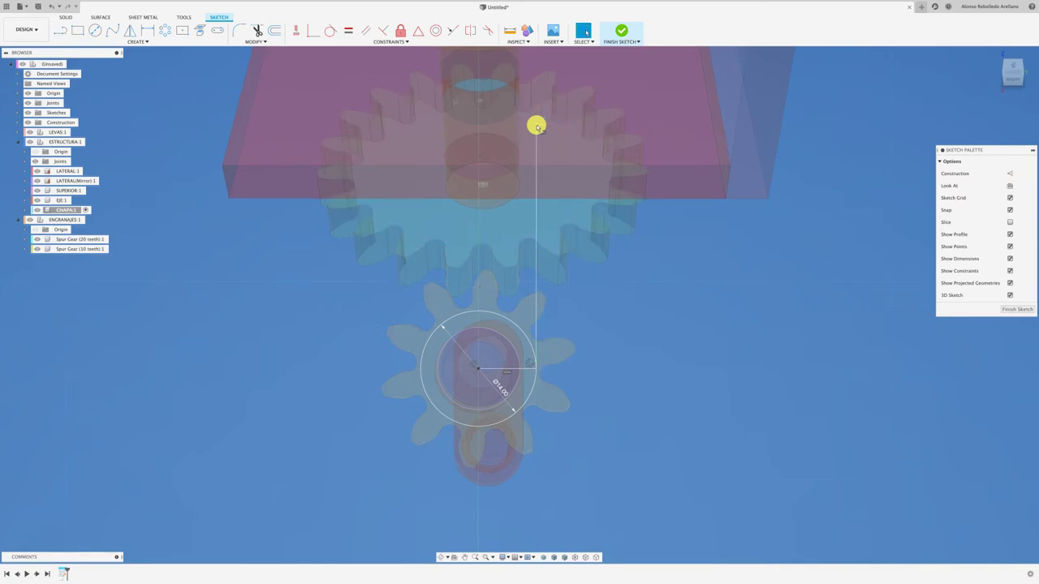
Draw a matching 7 mm line left of the gear centre with a vertical line above the large gear
key(l)
click(478, 370)
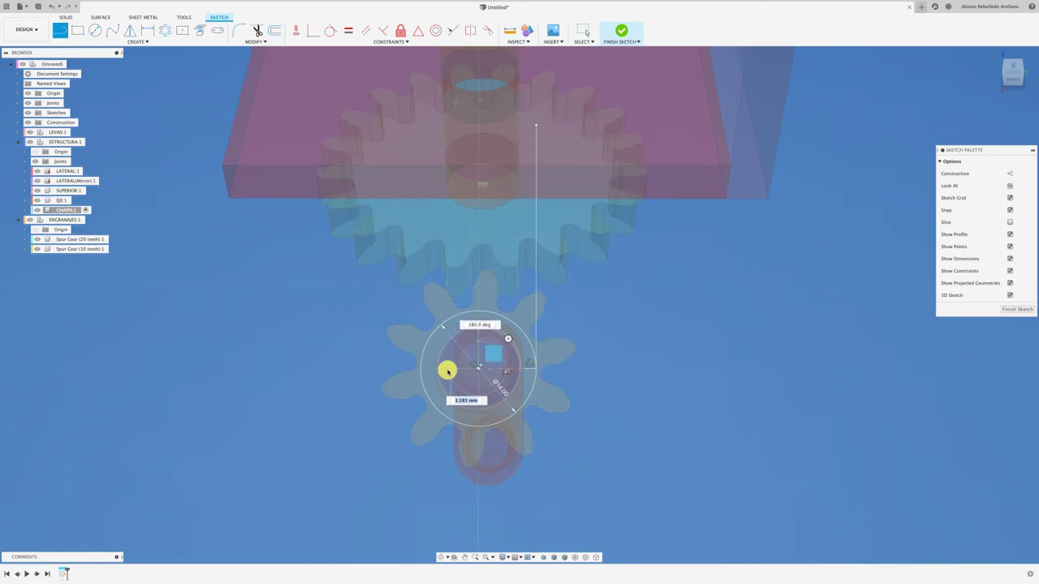
key(Return)
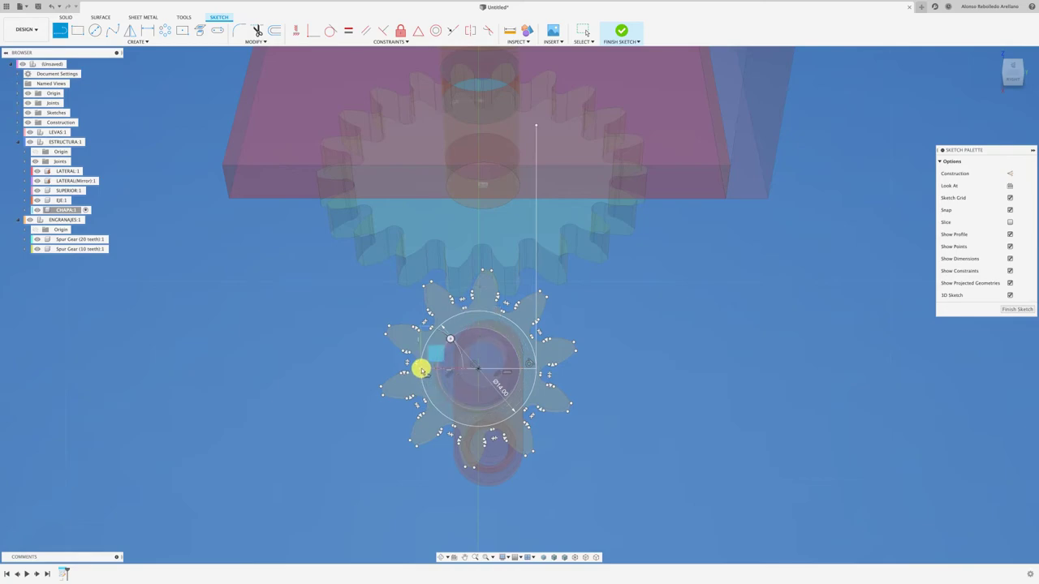
click(420, 370)
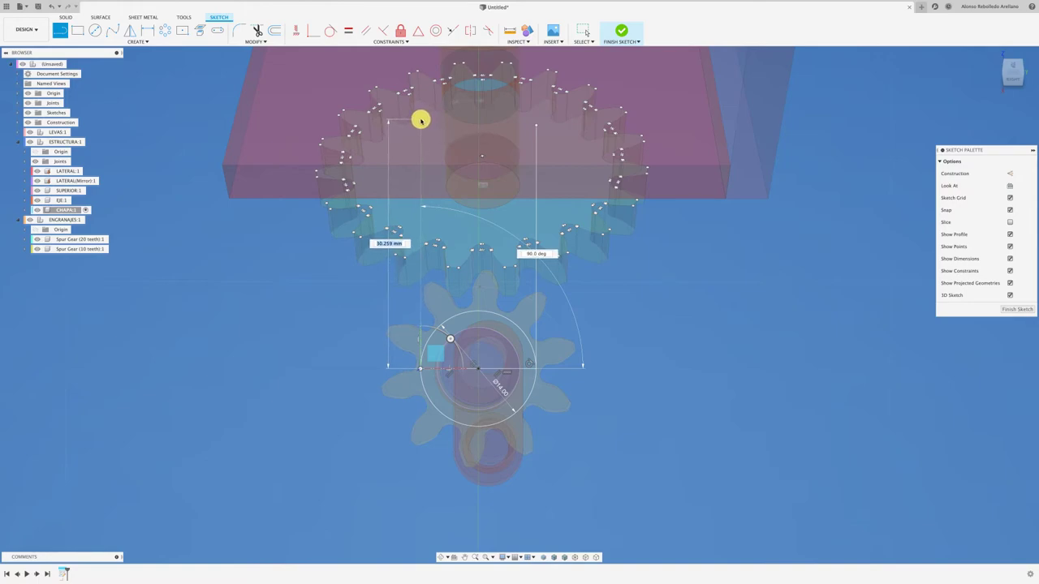
click(421, 120)
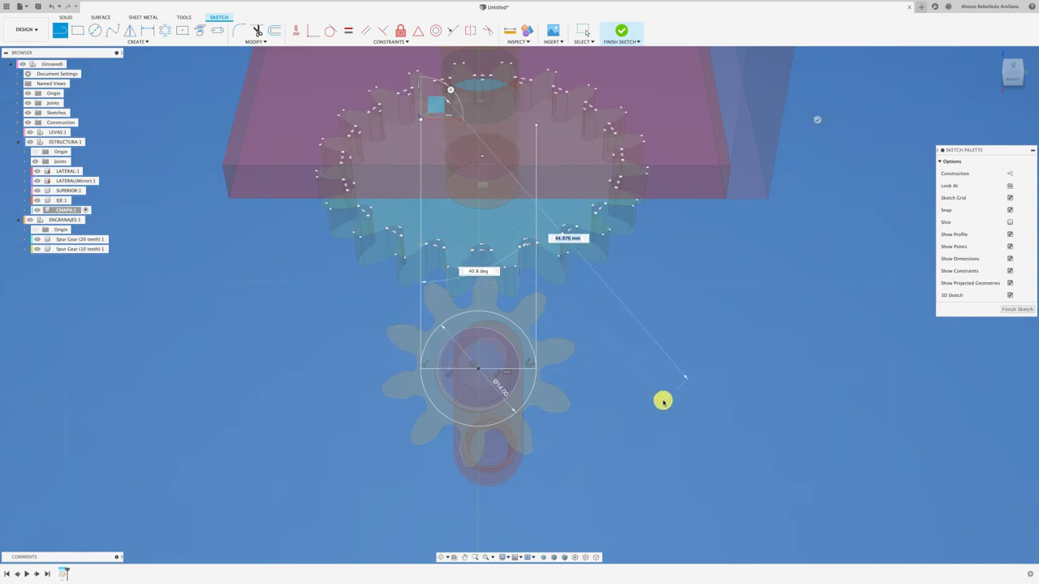
key(Escape)
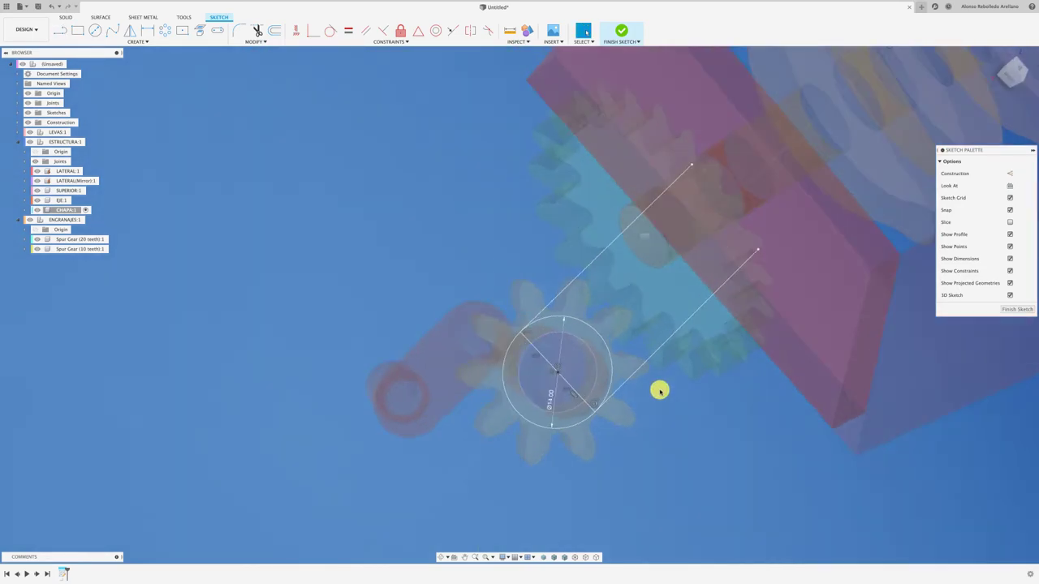
Trim away the line segments lying inside the ellipse
mouse_move(660, 392)
shift+middle_down()
mouse_move(657, 405)
mouse_move(652, 396)
shift+middle_up()
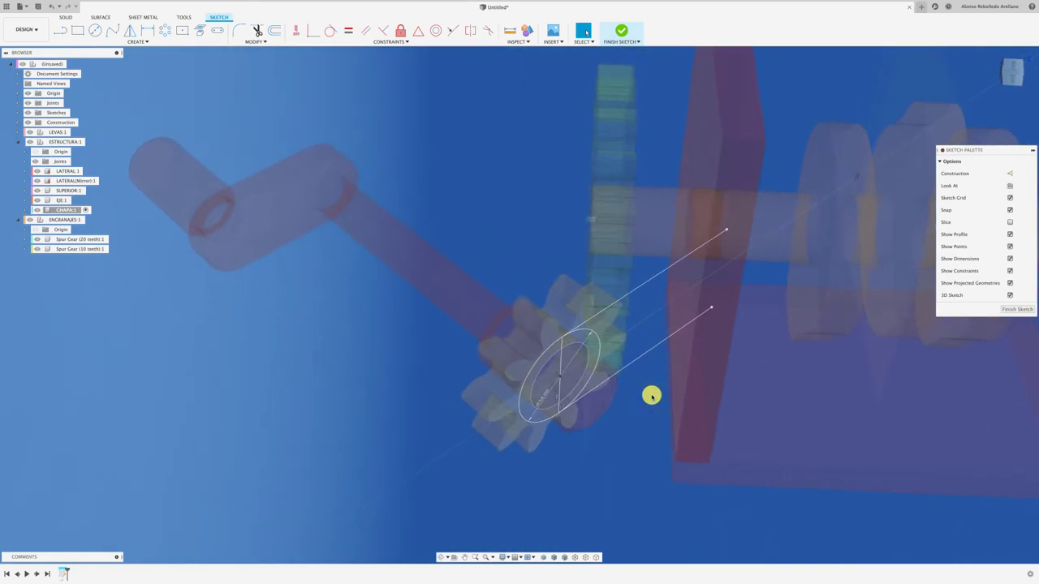
key(t)
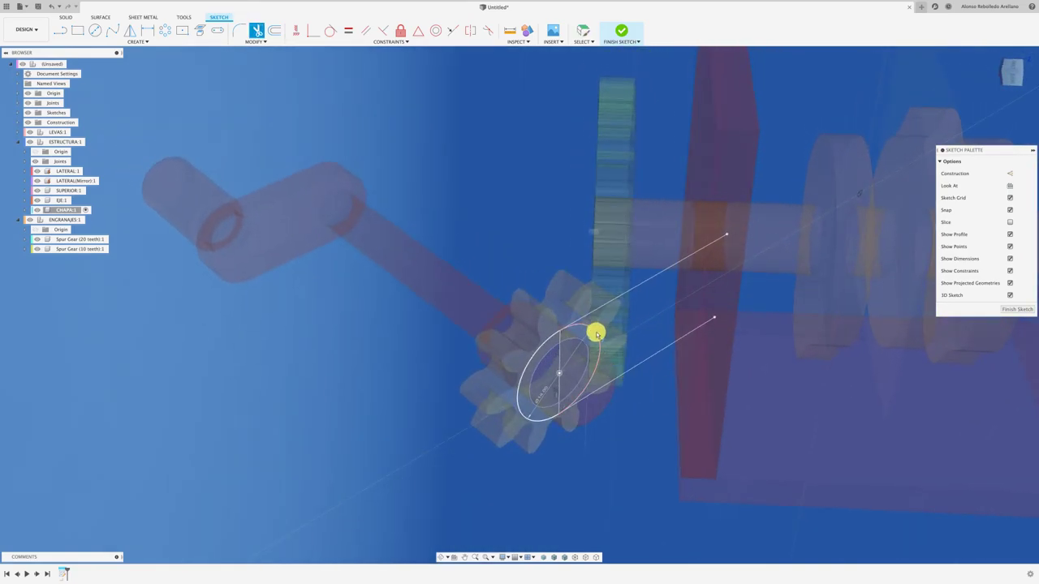
click(557, 408)
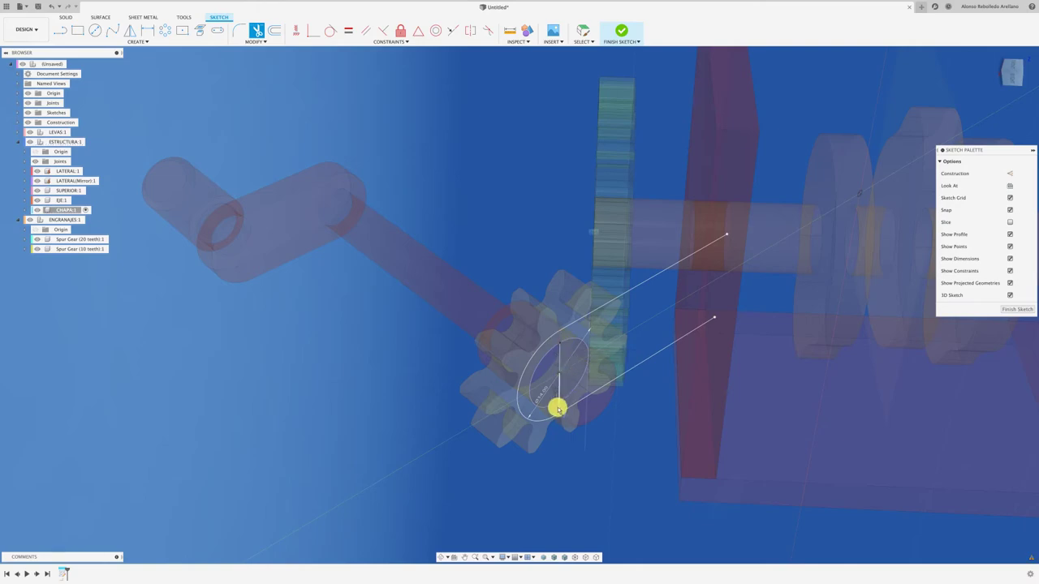
click(567, 378)
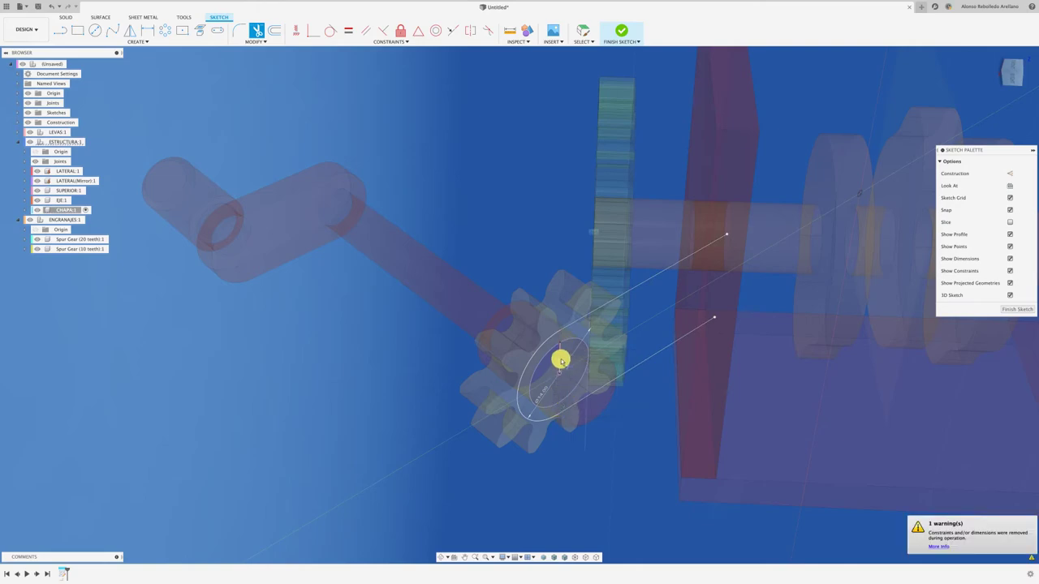
click(584, 401)
Intersect the red plate's face into the sketch with Project/Include > Intersect
shift+middle_drag(589, 452, 587, 447)
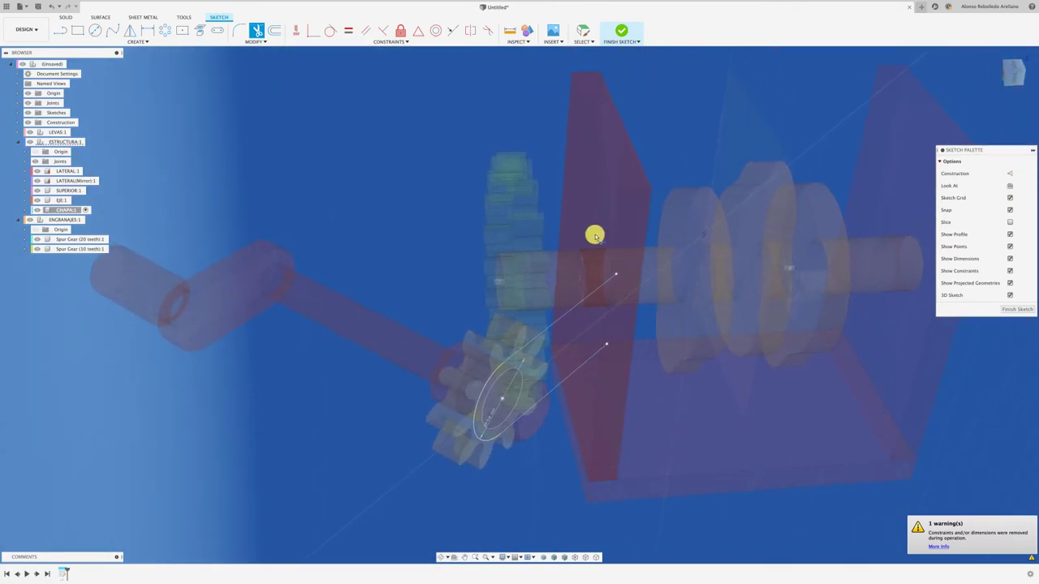
click(138, 40)
mouse_move(89, 179)
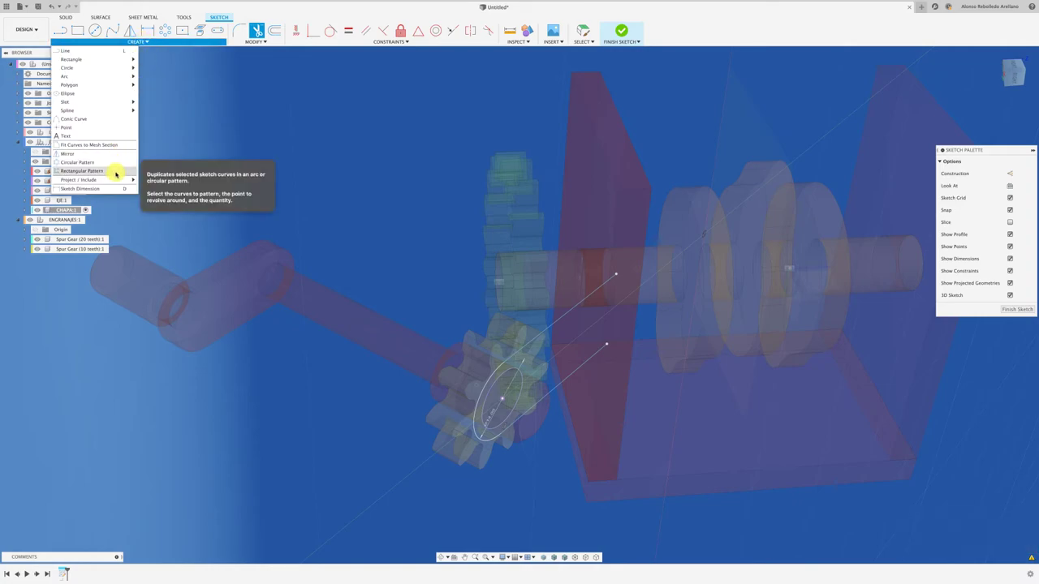
click(161, 187)
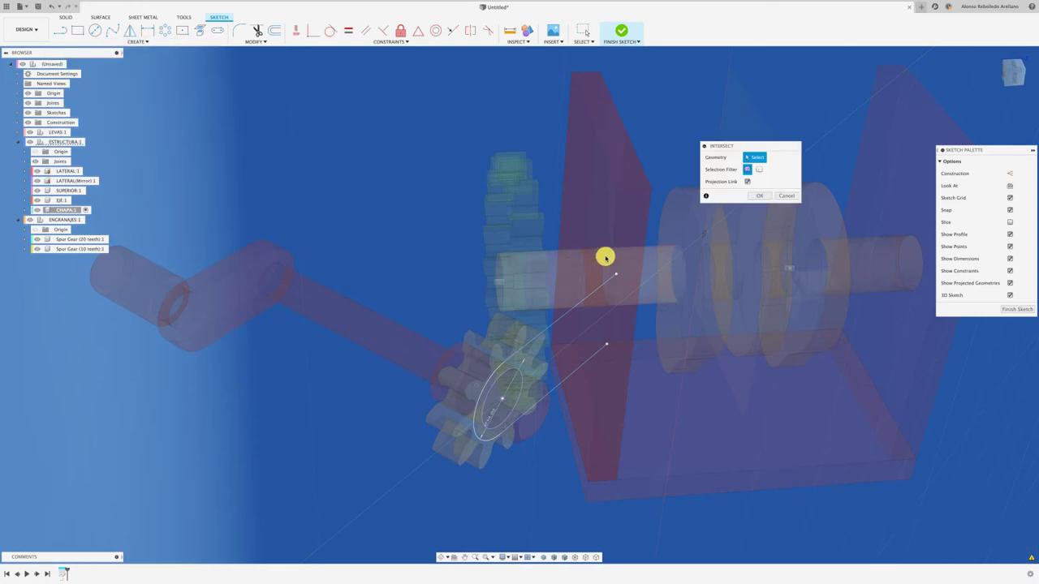
click(603, 256)
click(760, 196)
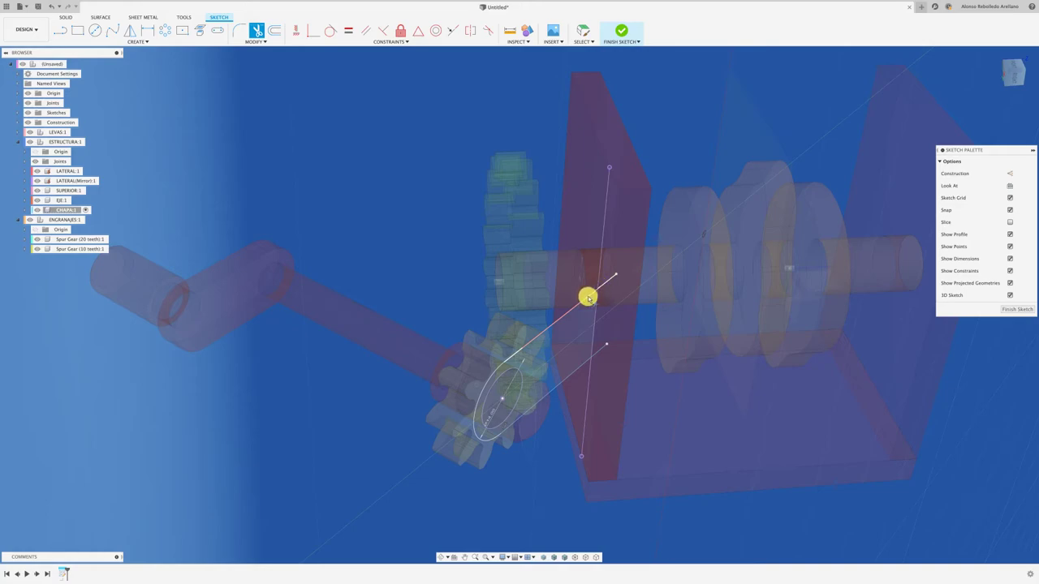
Preview a 1 mm extrusion of the bar and ring profiles, then cancel it
key(e)
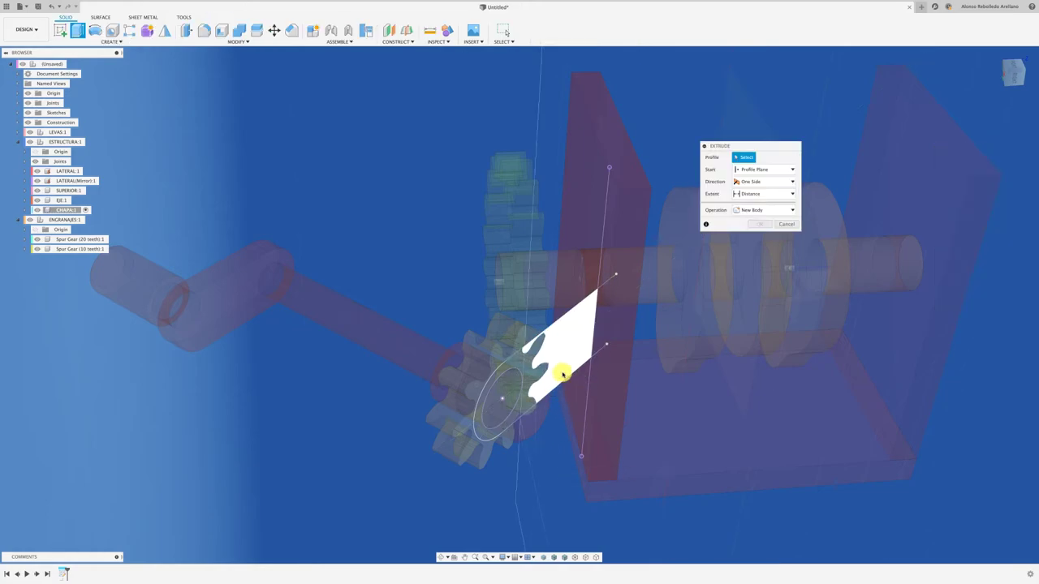
click(546, 368)
shift+middle_drag(563, 421, 531, 394)
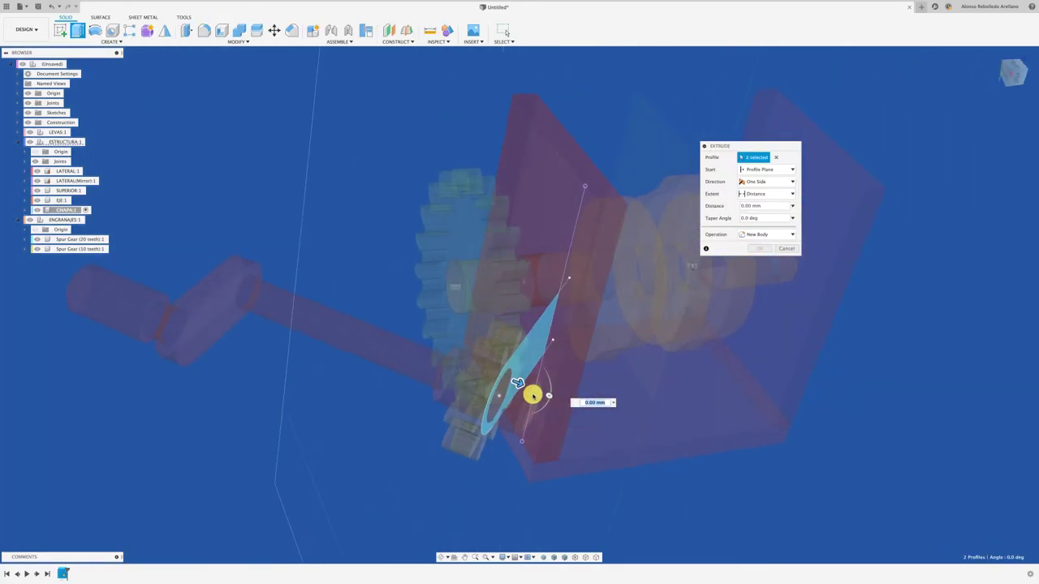
click(525, 387)
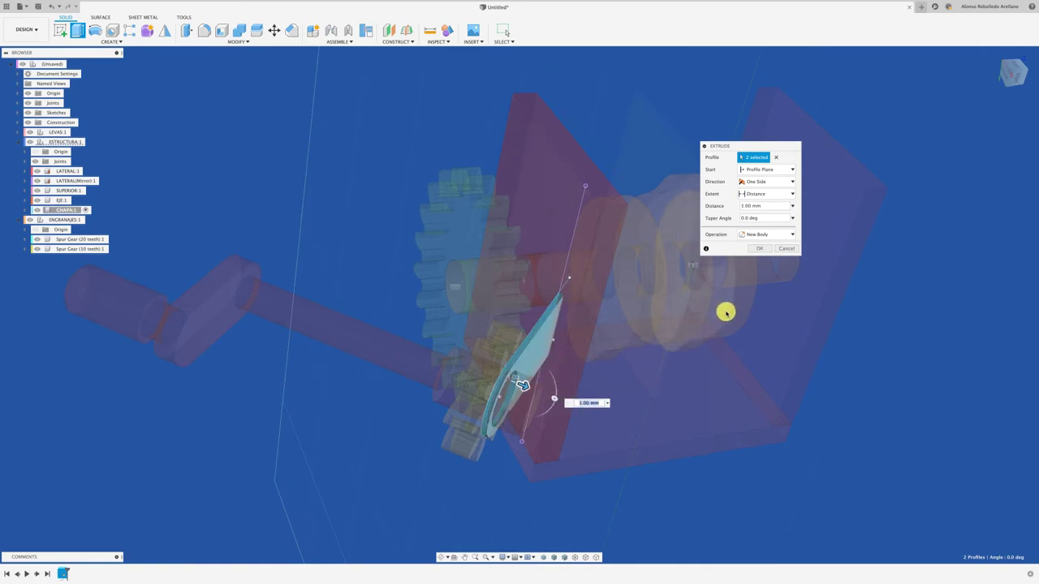
shift+middle_drag(770, 254, 723, 285)
shift+middle_drag(615, 303, 812, 240)
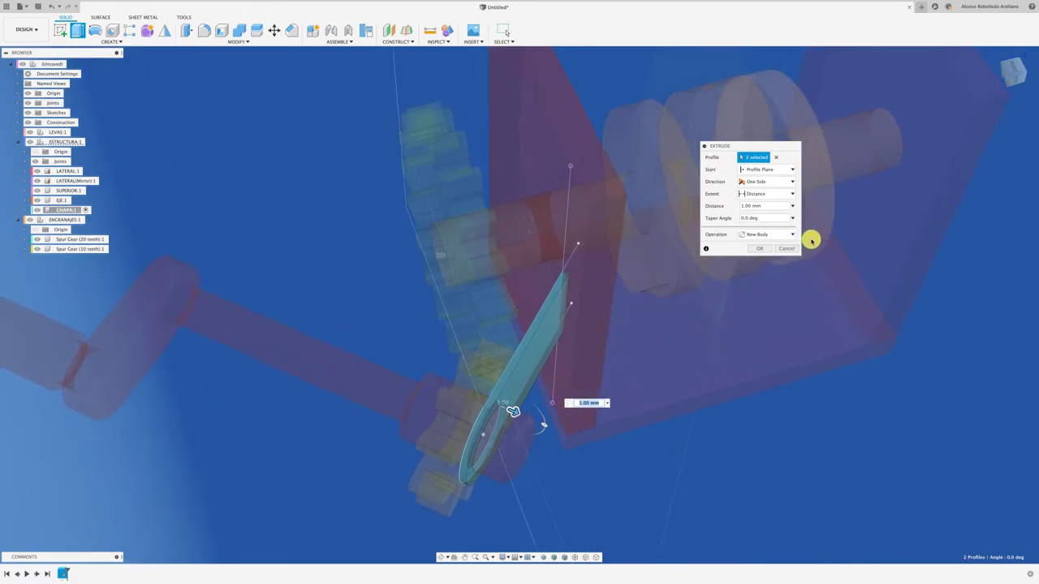
click(786, 251)
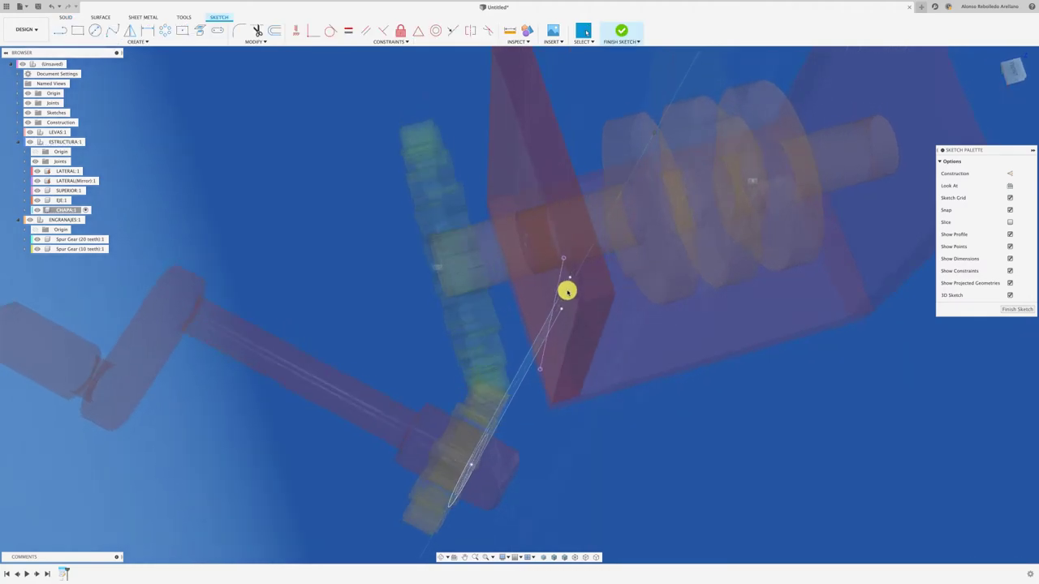
In the straight-on view, draw a line from the diagonal line downward
click(1013, 75)
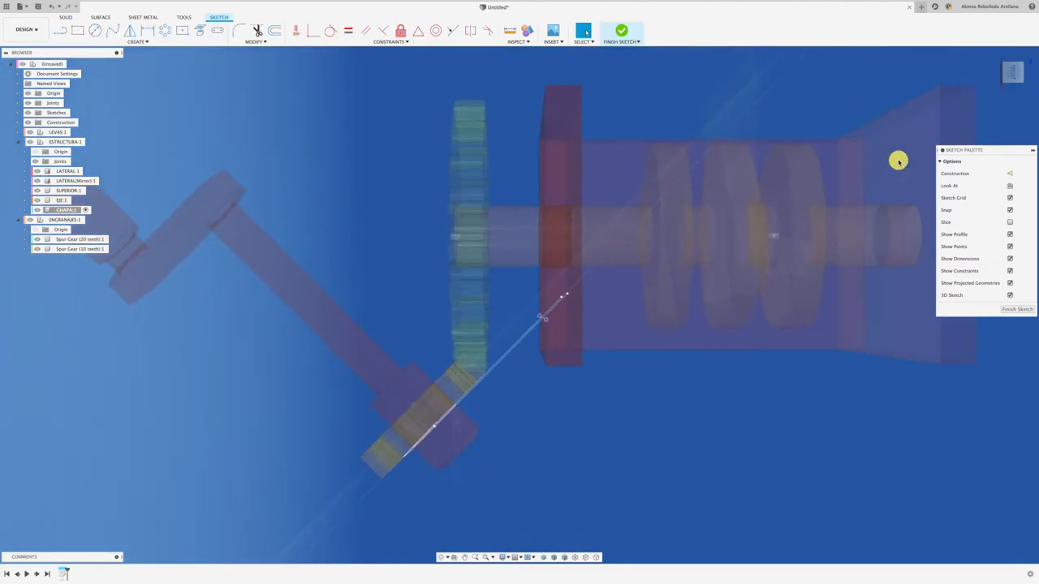
scroll(535, 383, up, 2)
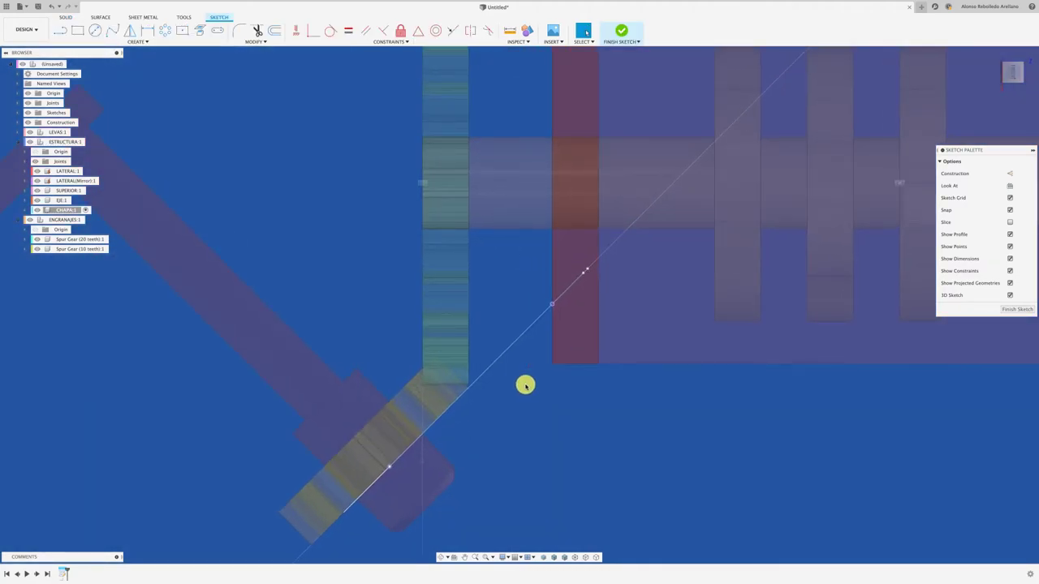
scroll(526, 386, up, 2)
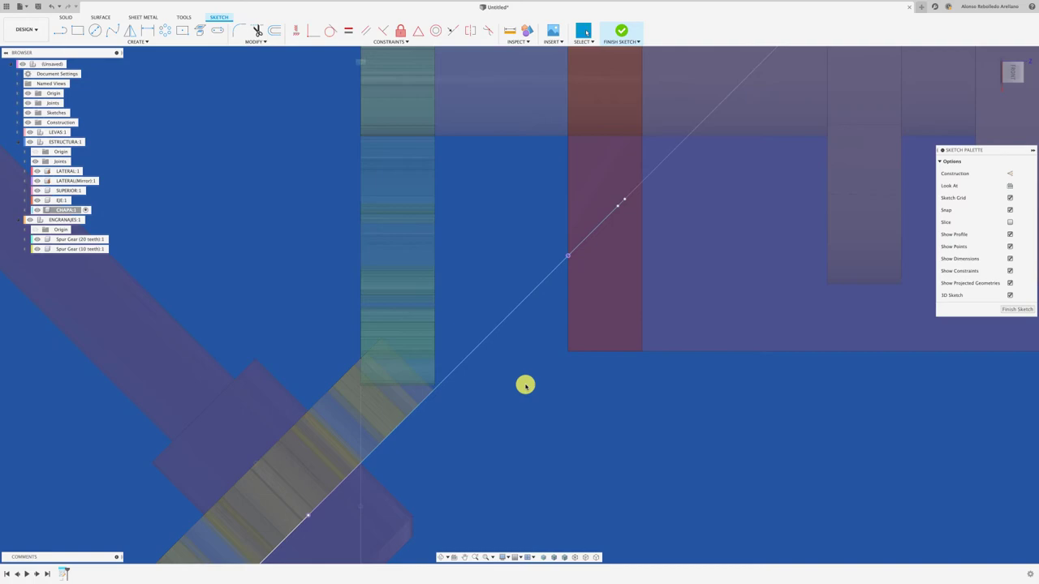
click(566, 258)
click(567, 413)
key(Escape)
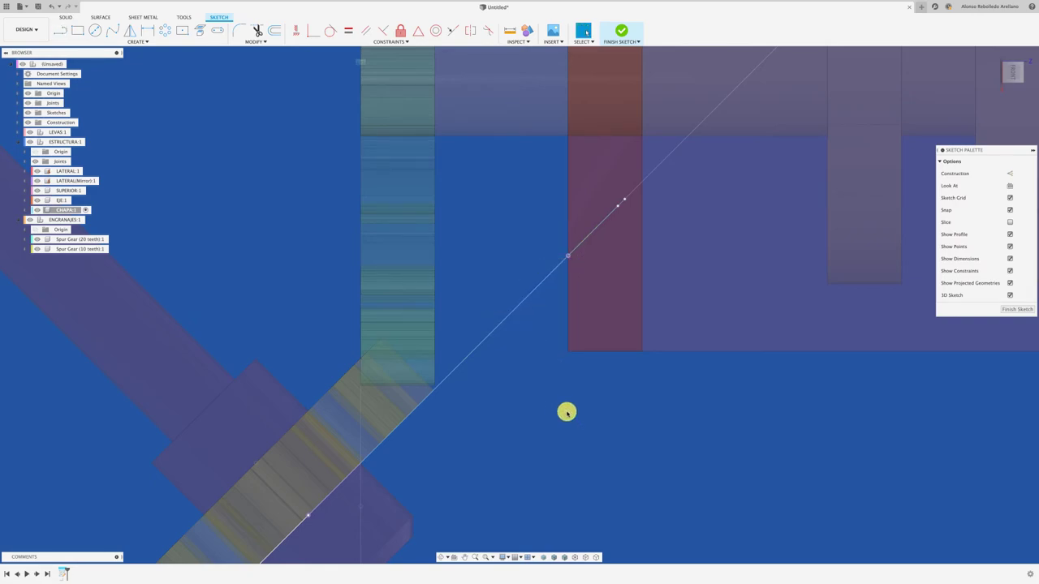
Drag the bar's edge-line endpoints onto the vertical intersection line
shift+middle_drag(566, 413, 564, 408)
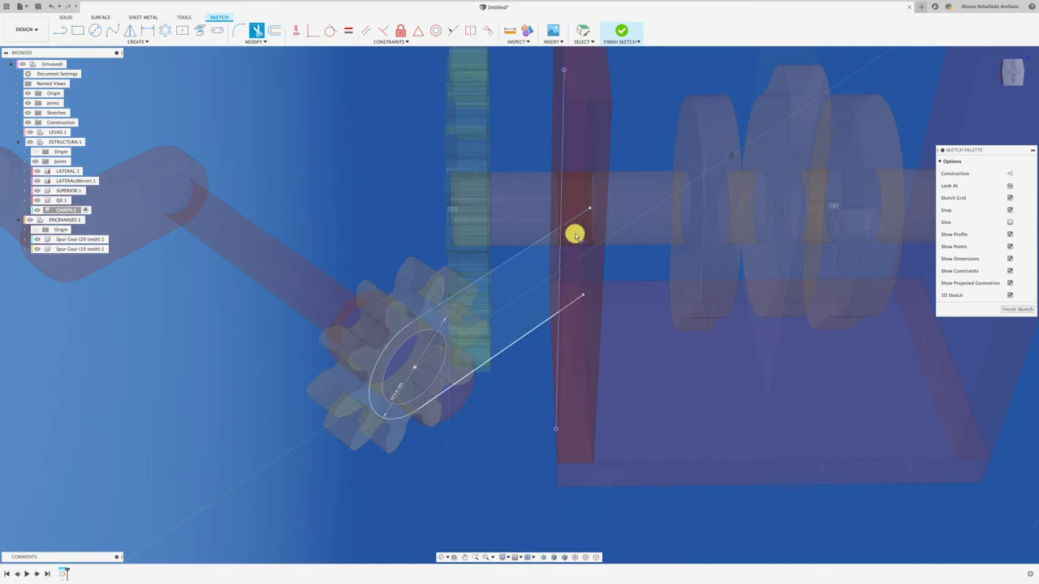
drag(574, 236, 562, 215)
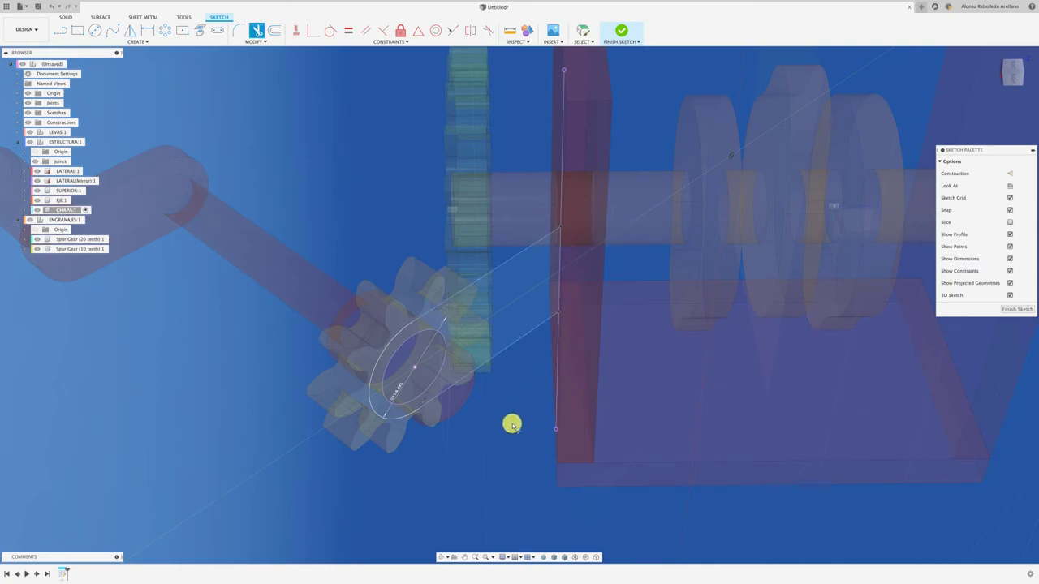
shift+middle_drag(512, 423, 536, 420)
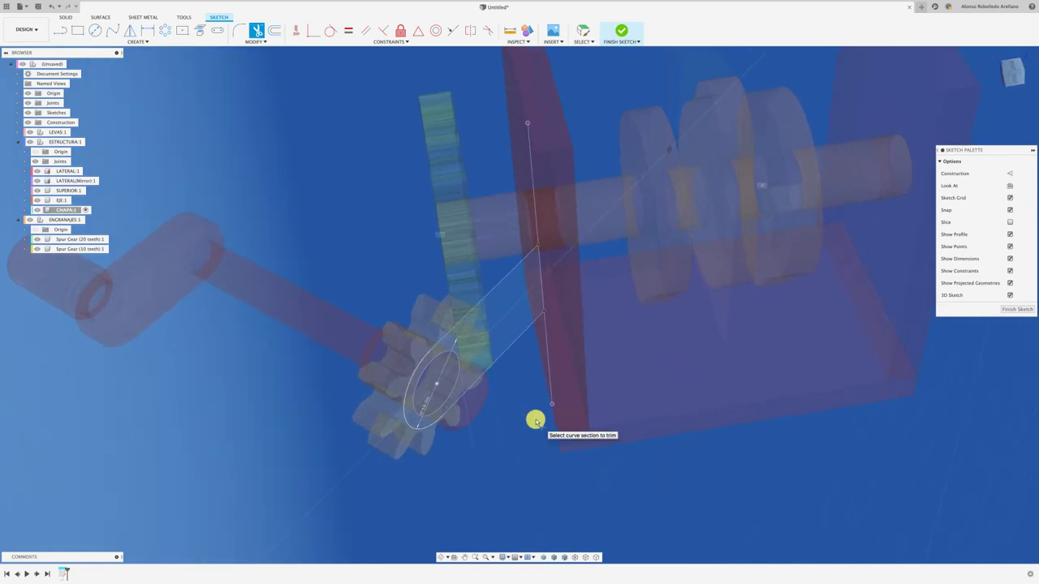
Extrude the bar and ring profiles 1 mm, then reactivate the root assembly component
key(e)
click(494, 340)
click(475, 343)
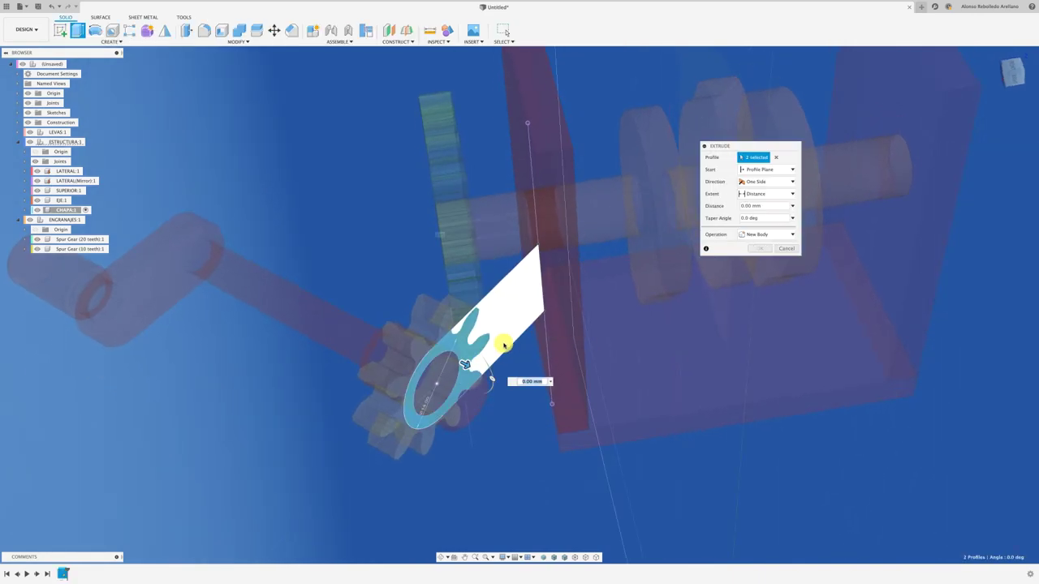
shift+middle_drag(503, 346, 498, 372)
text(1)
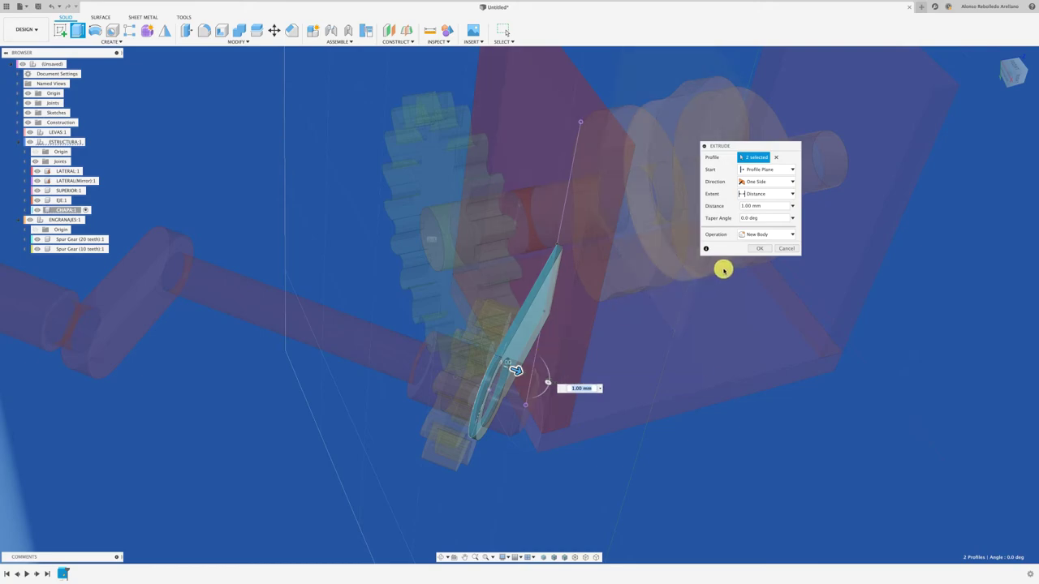
key(Return)
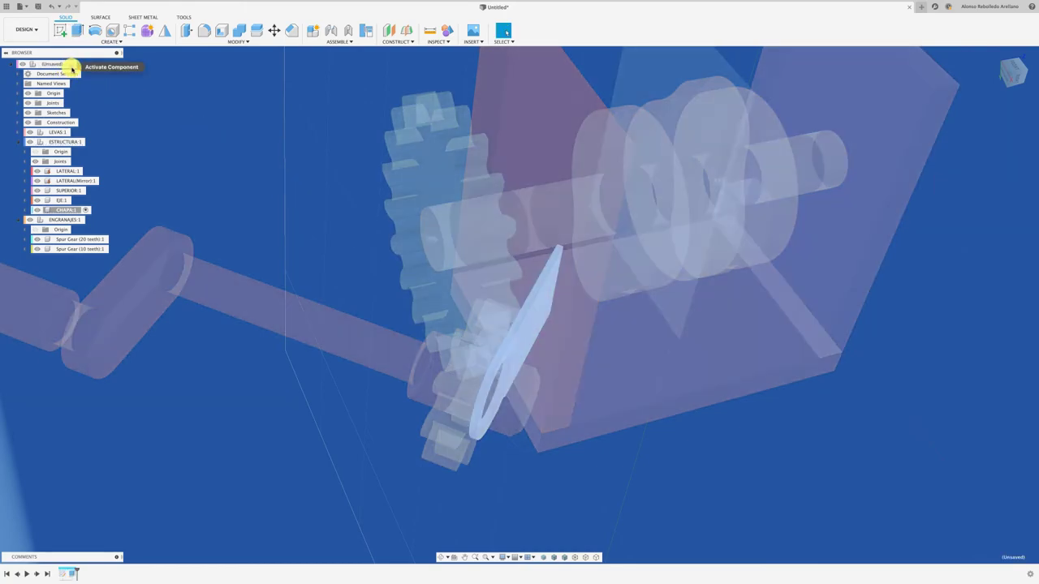
click(71, 64)
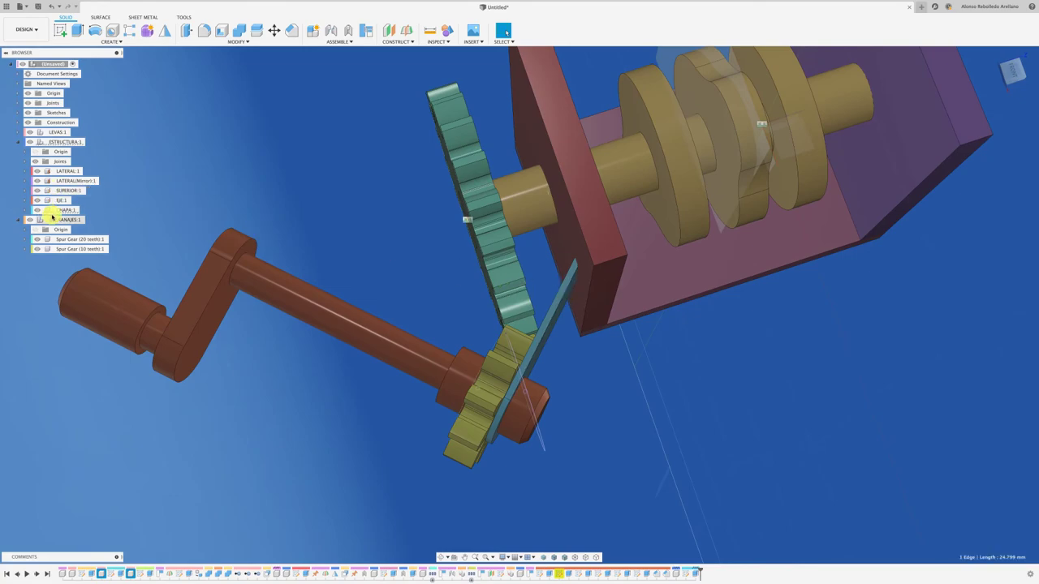
Activate the CHAPA:1 component and start a sketch on the thin plate's face
click(85, 210)
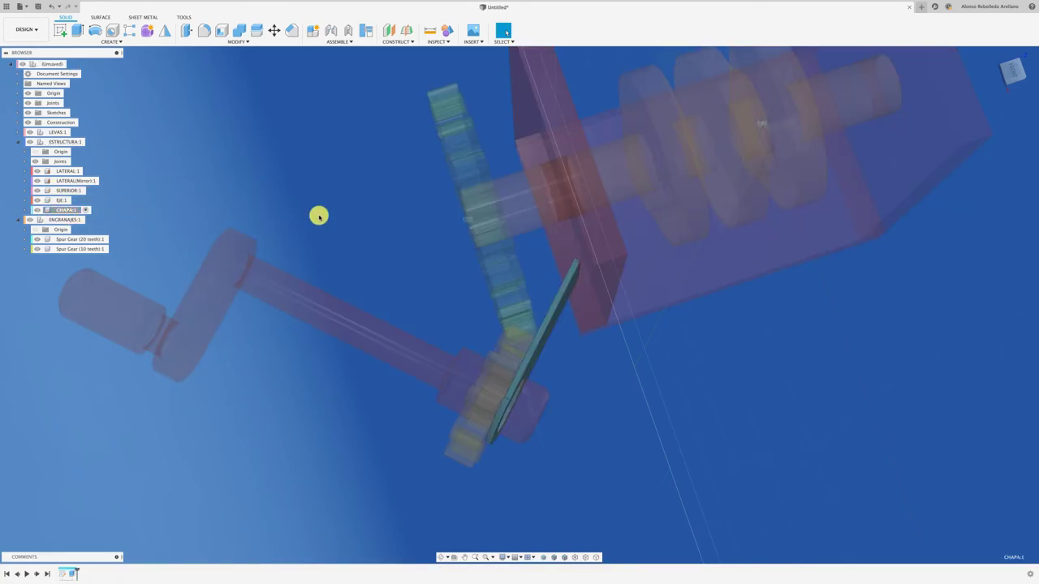
click(1014, 73)
scroll(689, 297, up, 5)
scroll(468, 232, up, 3)
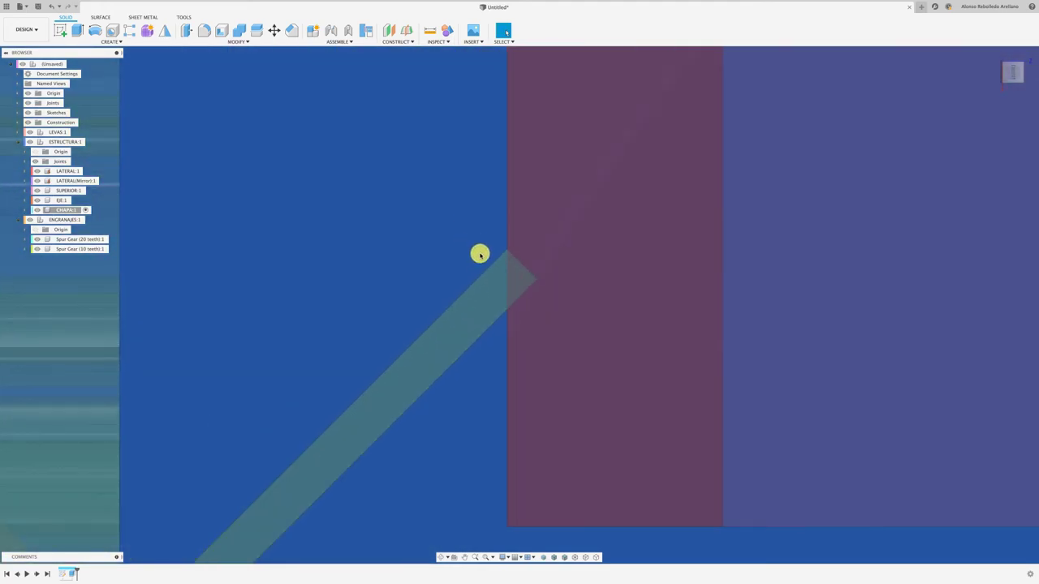
scroll(480, 254, down, 3)
scroll(479, 252, down, 1)
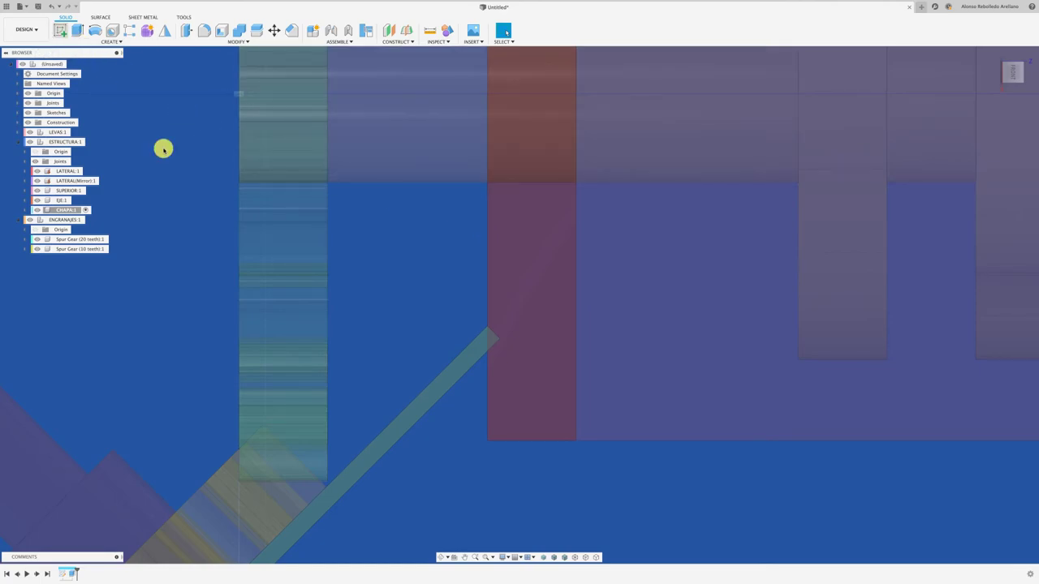
click(460, 368)
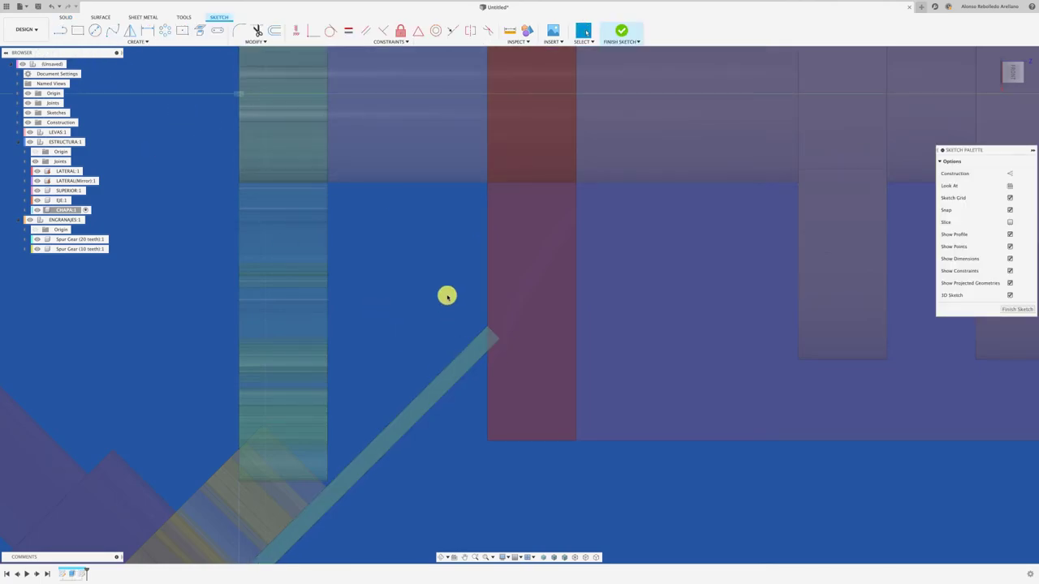
Draw a closed four-sided flap outline beside the red wall
click(486, 326)
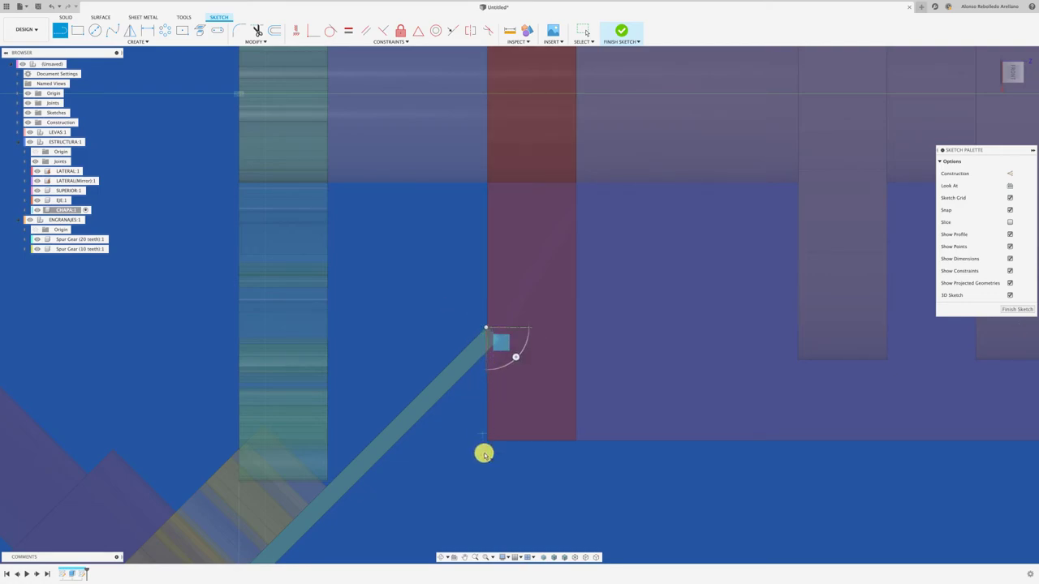
click(487, 496)
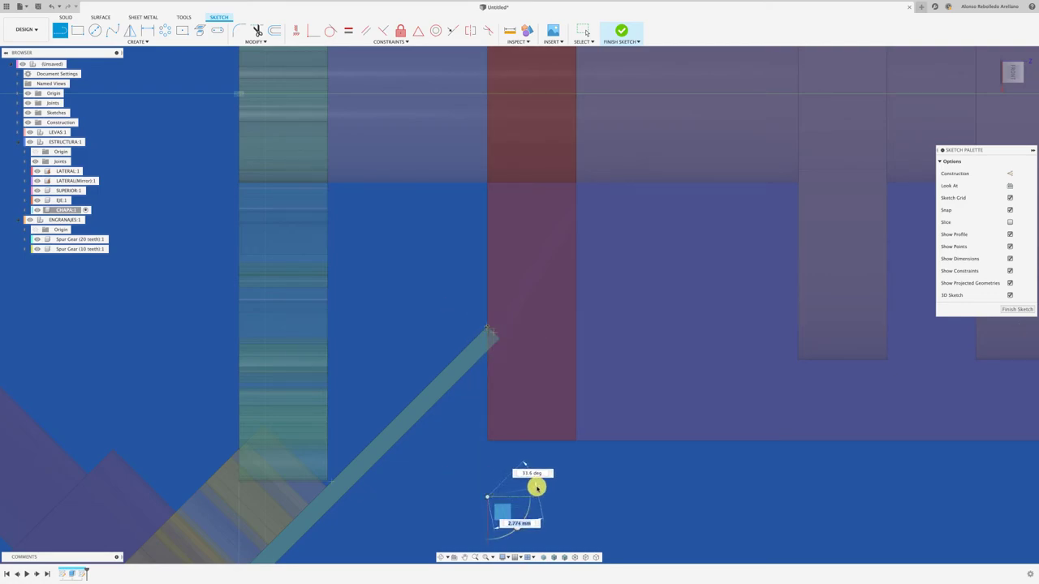
click(526, 285)
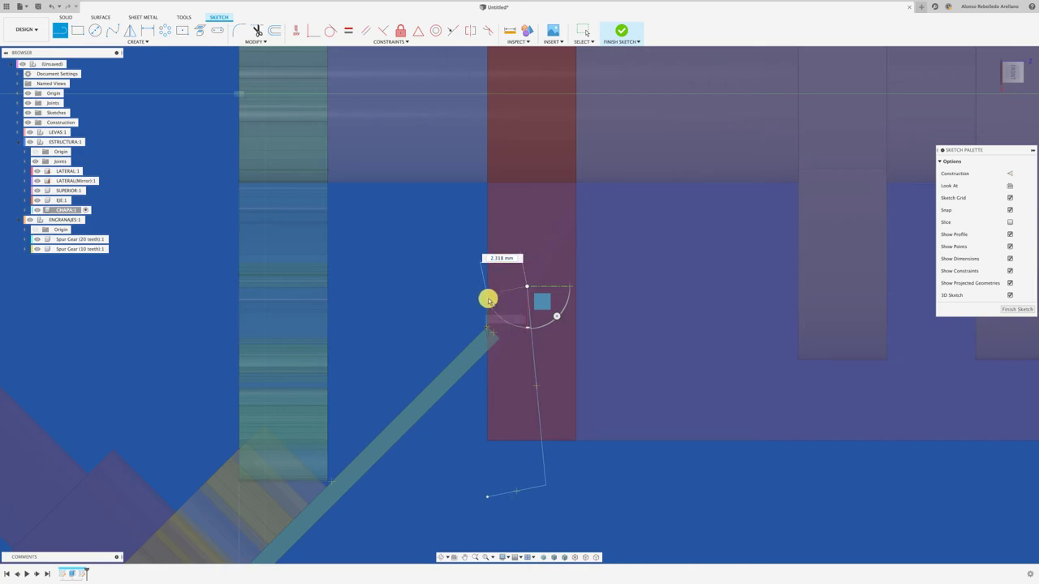
click(487, 296)
click(487, 497)
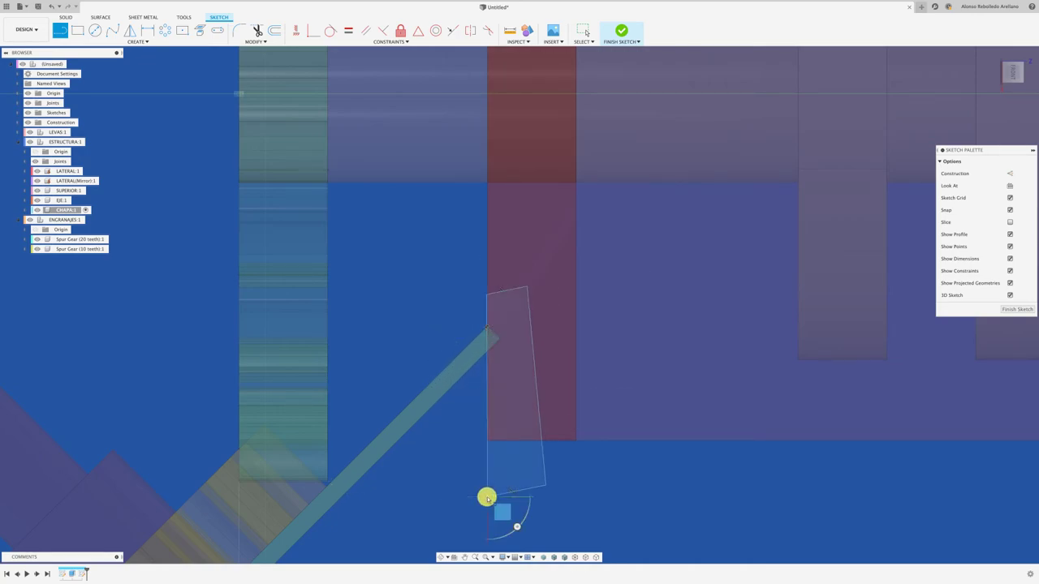
Extrude the two profiles as a 35 mm cut, excluding Body1 LATERAL from the objects to cut
key(e)
click(500, 458)
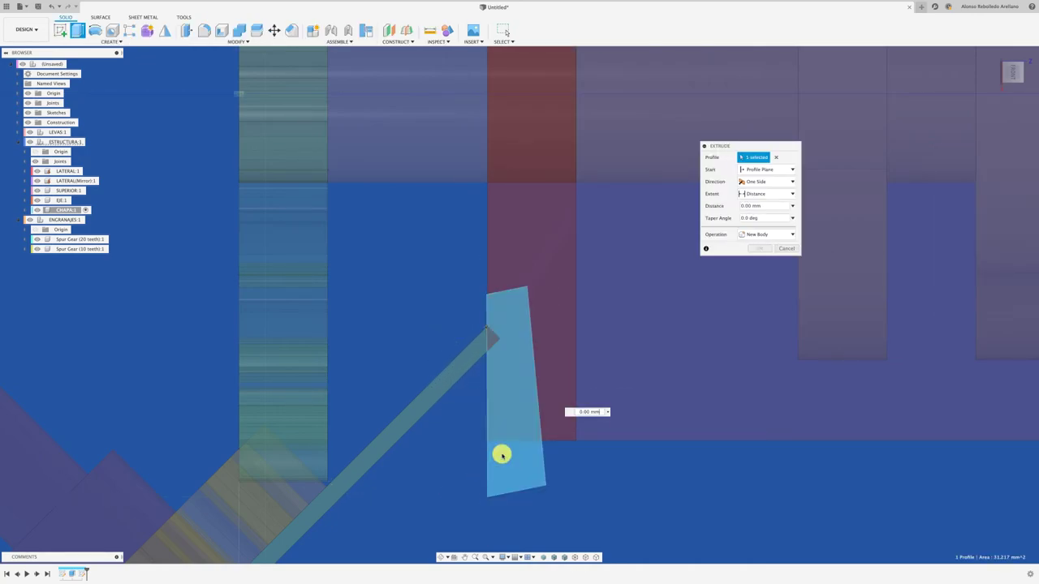
click(494, 339)
shift+middle_drag(494, 339, 516, 321)
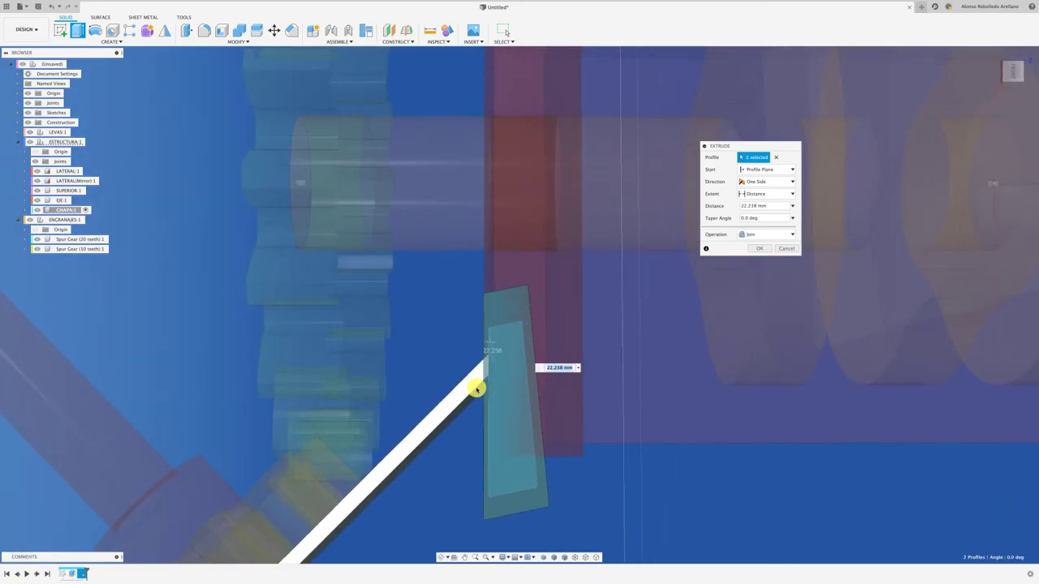
drag(513, 271, 317, 480)
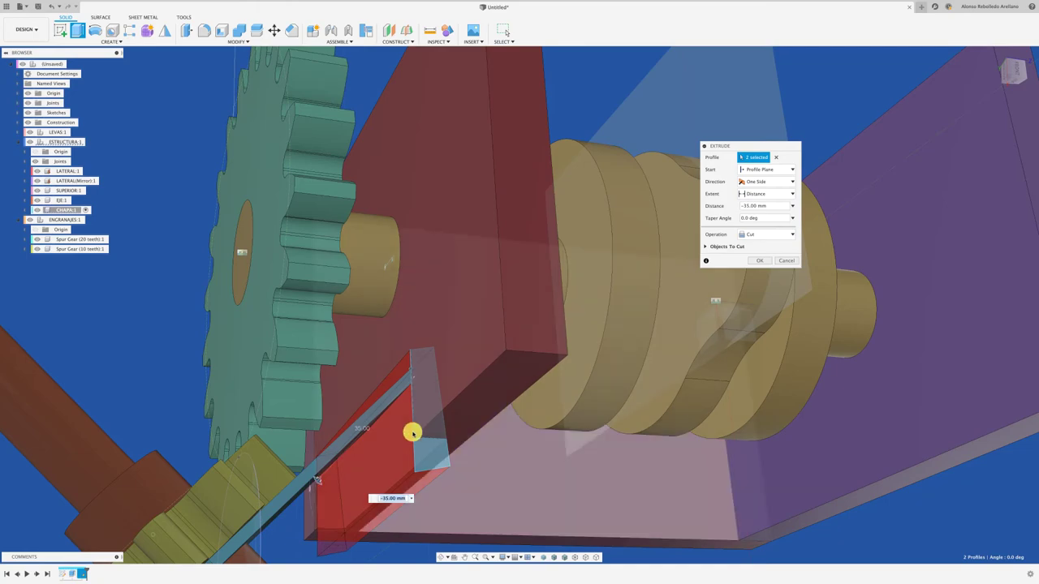
click(706, 246)
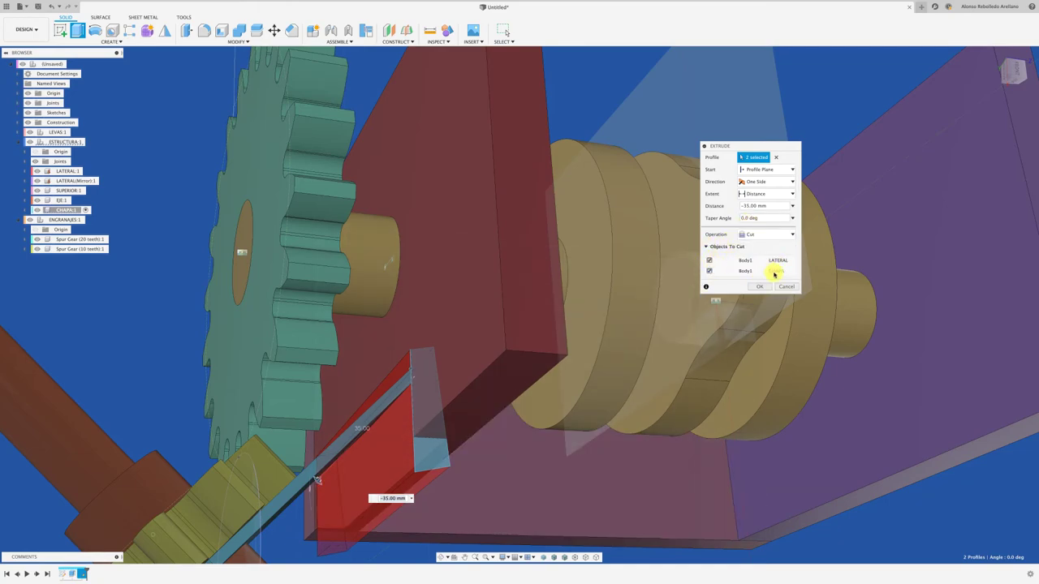
click(708, 261)
click(761, 288)
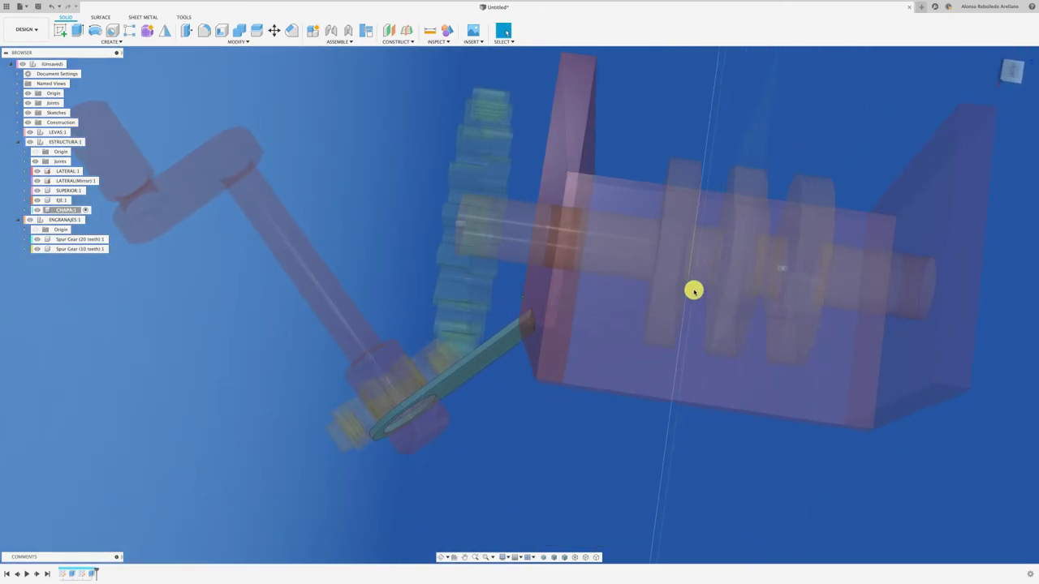
mouse_move(694, 290)
shift+middle_down()
mouse_move(593, 294)
mouse_move(218, 122)
mouse_move(142, 103)
shift+middle_up()
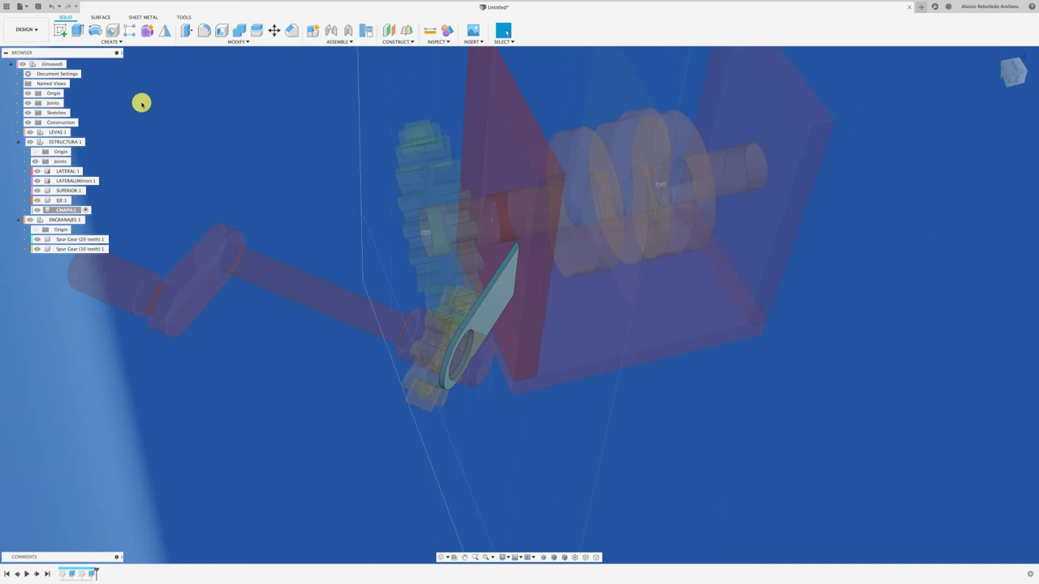
On a new sketch on the plate face, draw a short line from the plate's end corner and finish
click(59, 30)
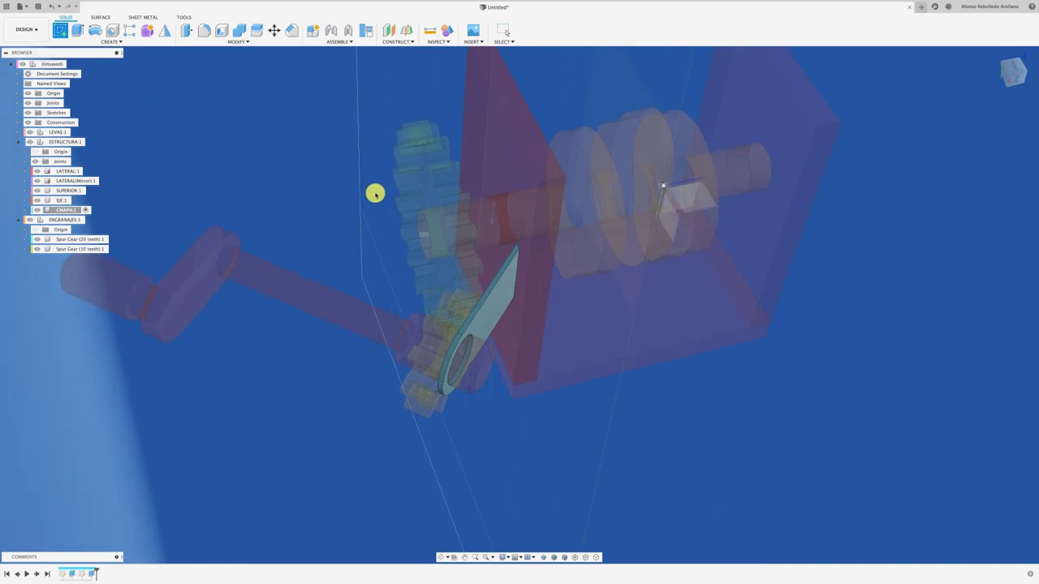
click(506, 267)
click(1013, 69)
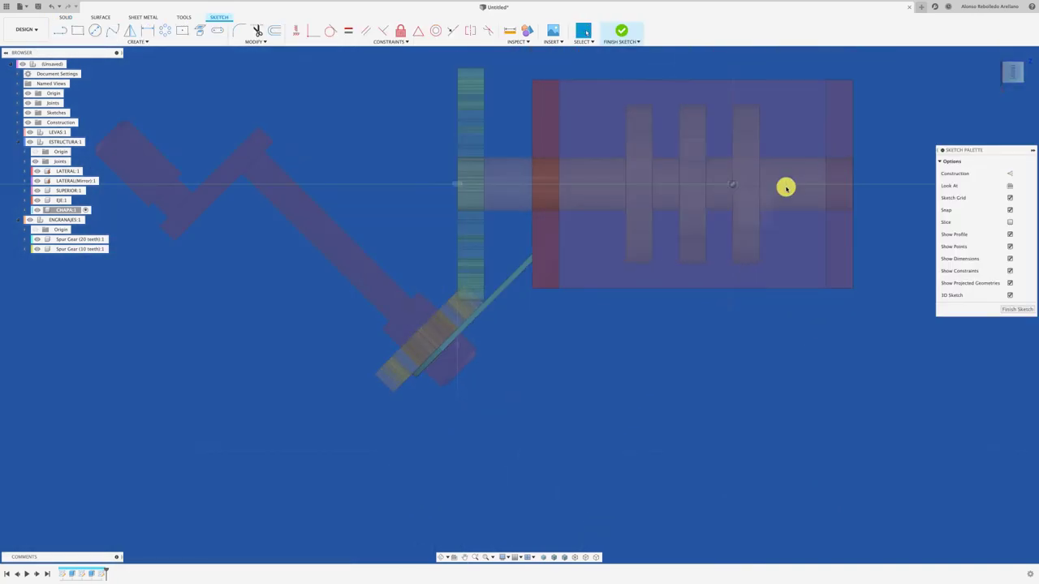
scroll(655, 264, up, 2)
scroll(570, 295, up, 3)
scroll(513, 286, up, 3)
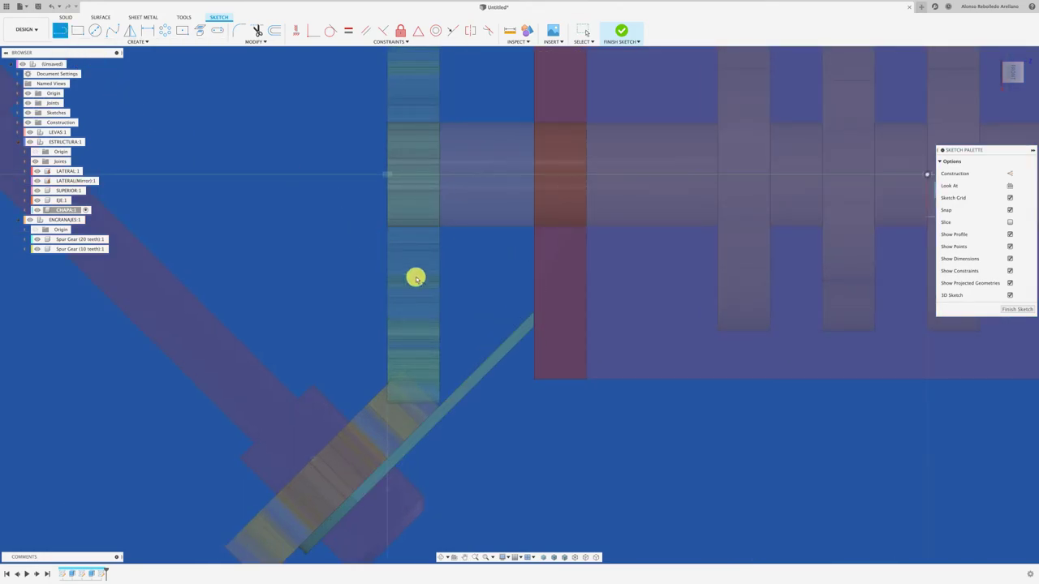
click(532, 327)
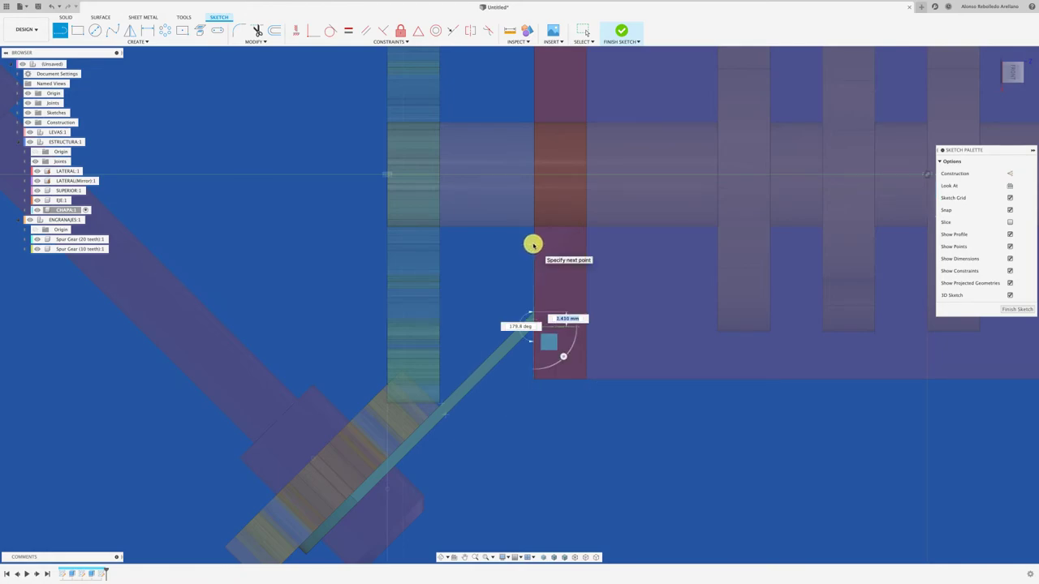
key(Escape)
scroll(522, 257, up, 2)
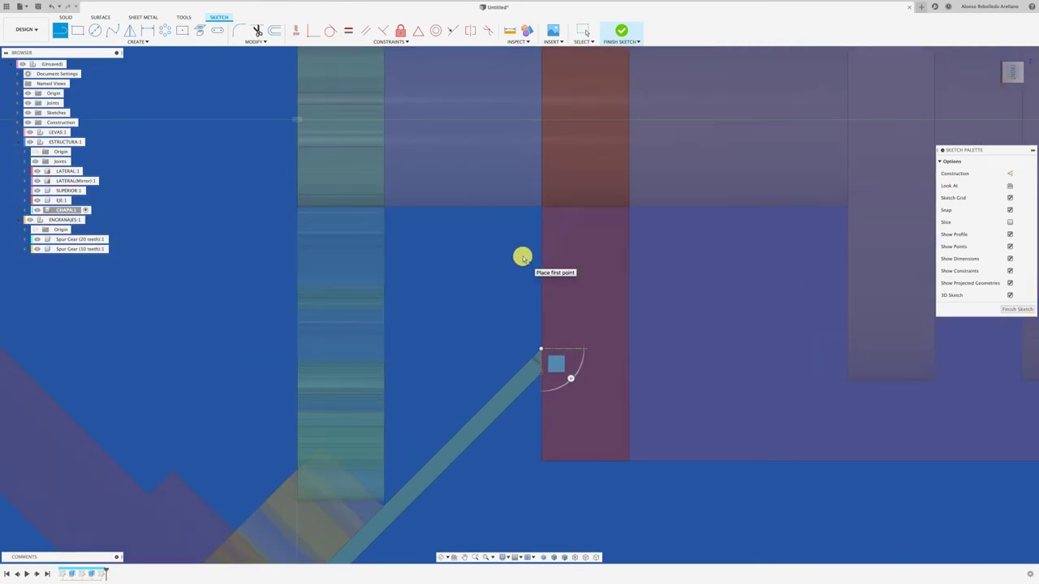
scroll(521, 276, up, 2)
scroll(573, 466, up, 2)
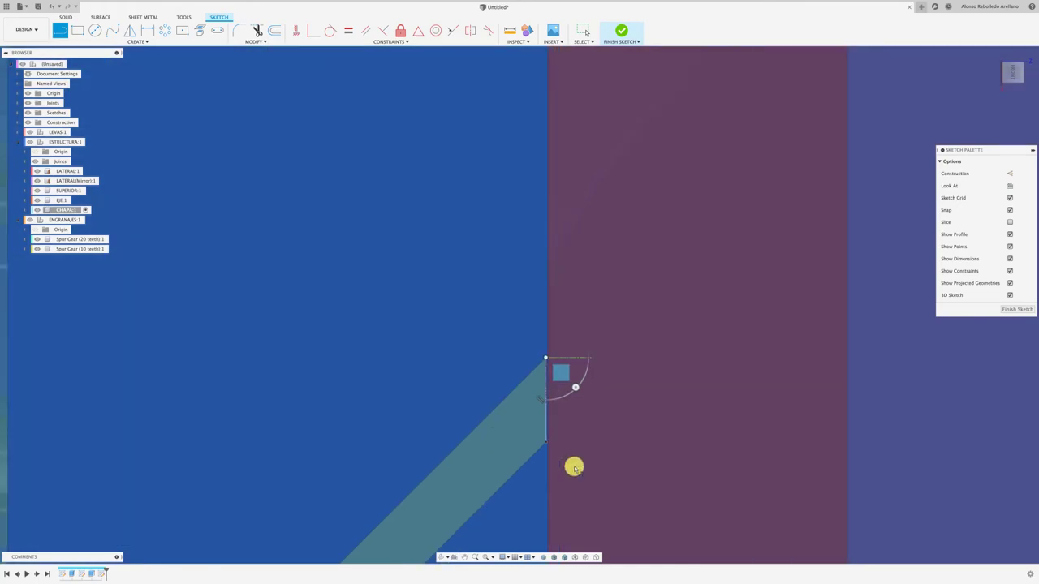
scroll(562, 453, up, 2)
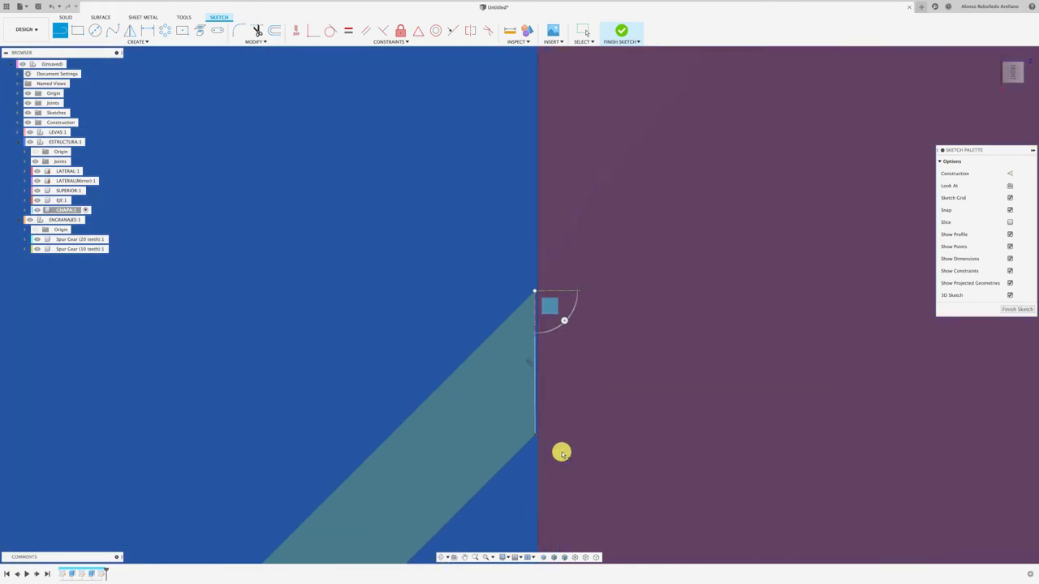
click(1021, 310)
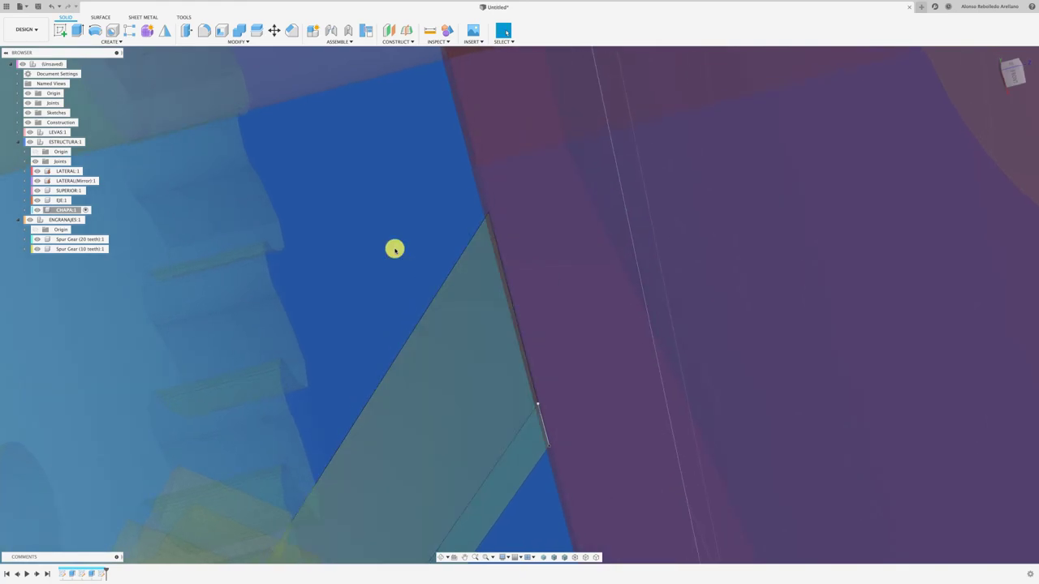
key(e)
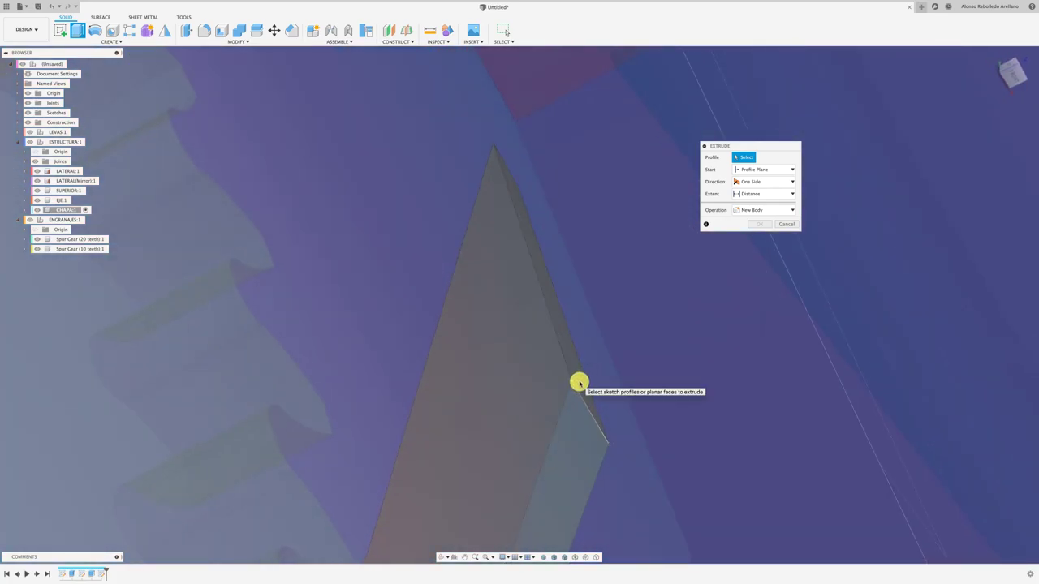
click(572, 377)
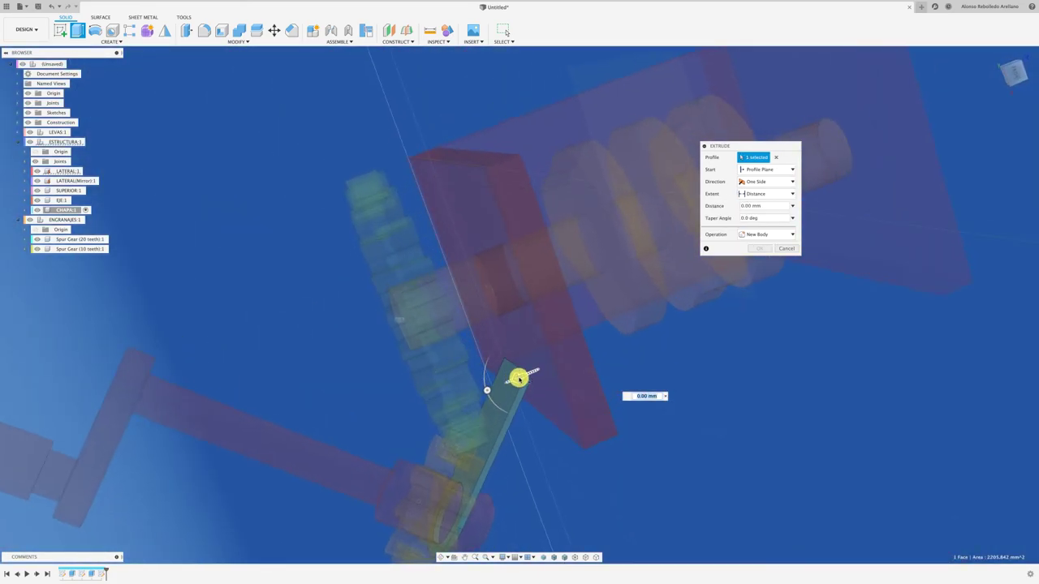
mouse_move(513, 369)
mouse_down()
mouse_move(504, 379)
mouse_move(511, 375)
mouse_up()
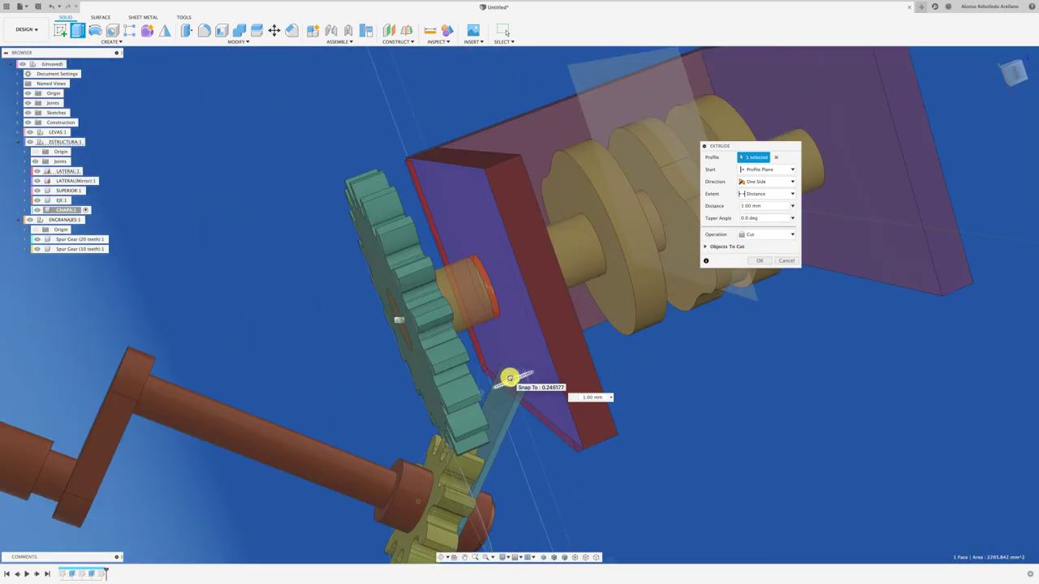
click(762, 236)
click(756, 246)
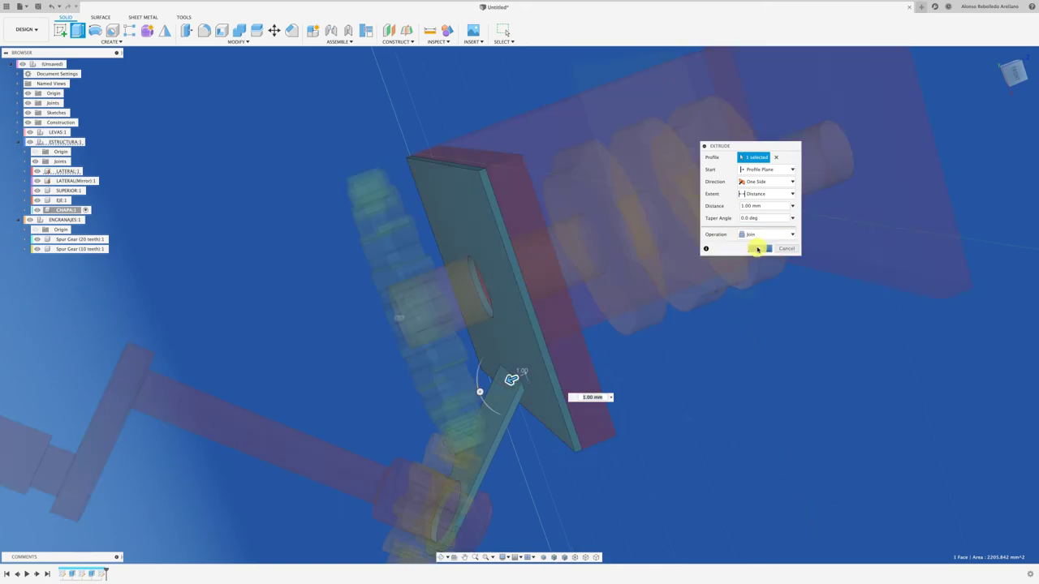
mouse_move(753, 243)
shift+middle_down()
mouse_move(622, 378)
mouse_move(543, 382)
shift+middle_up()
mouse_move(543, 382)
mouse_down()
mouse_move(620, 374)
mouse_move(556, 388)
mouse_up()
click(780, 255)
mouse_move(781, 257)
shift+middle_down()
mouse_move(744, 390)
mouse_move(676, 366)
shift+middle_up()
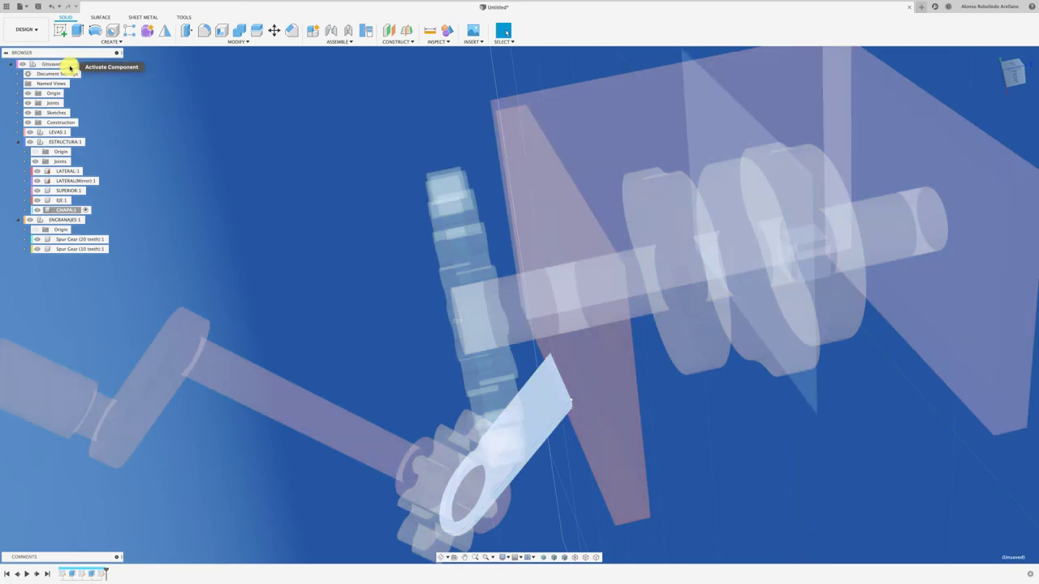
click(72, 64)
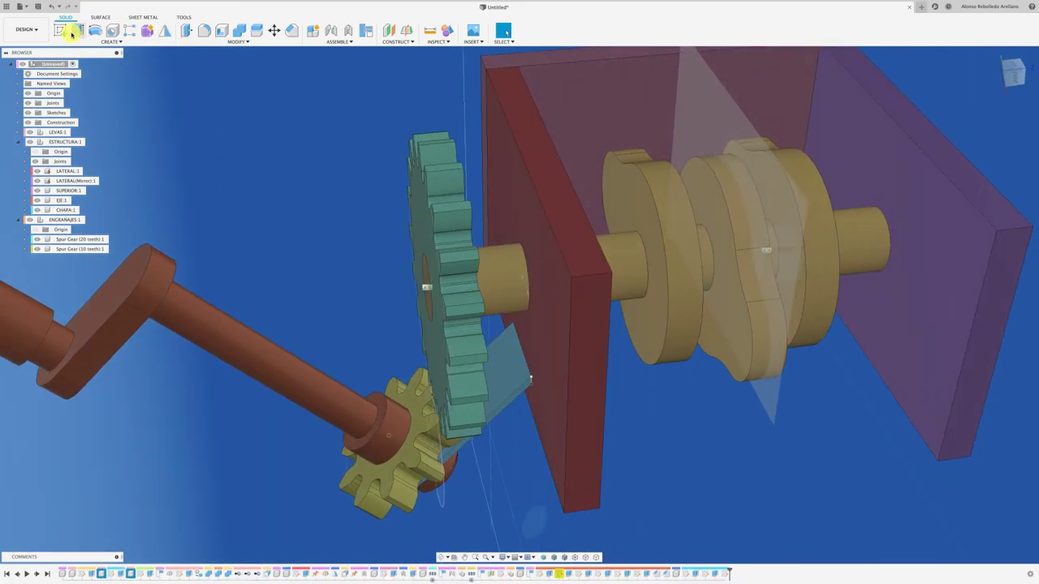
click(72, 30)
scroll(526, 309, up, 3)
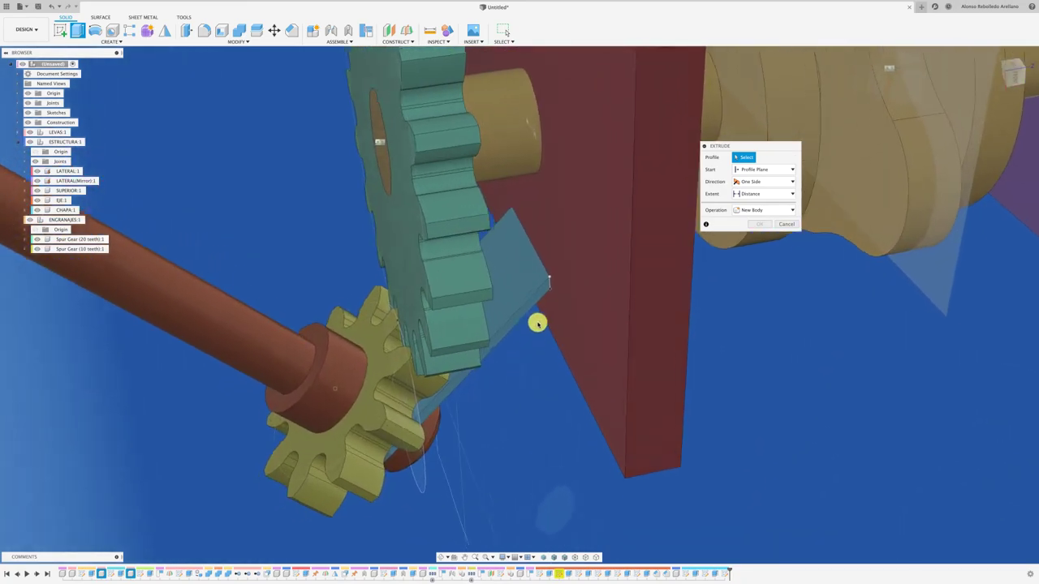
scroll(538, 323, up, 3)
scroll(577, 320, up, 2)
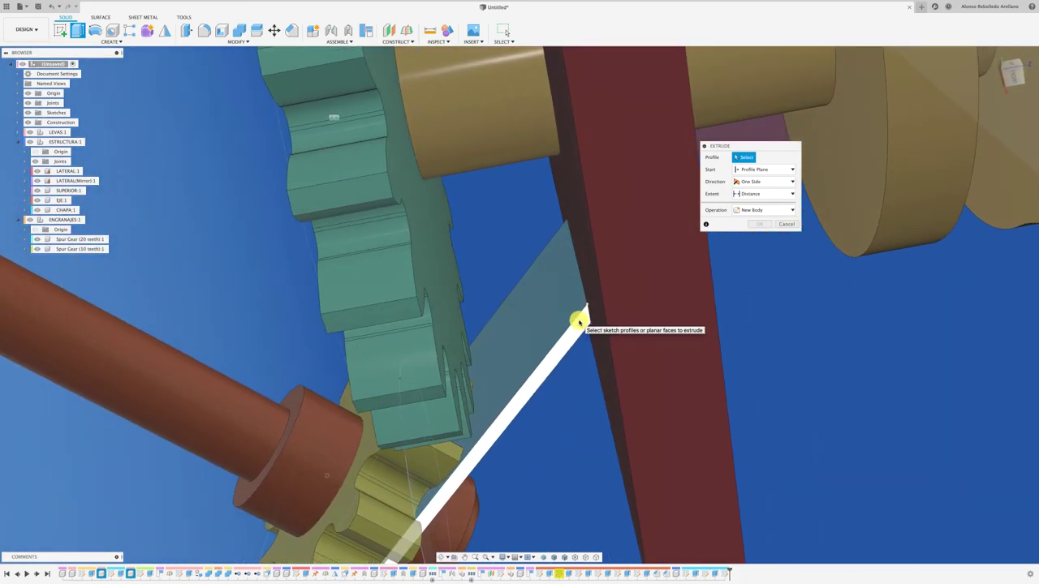
shift+middle_drag(577, 320, 828, 228)
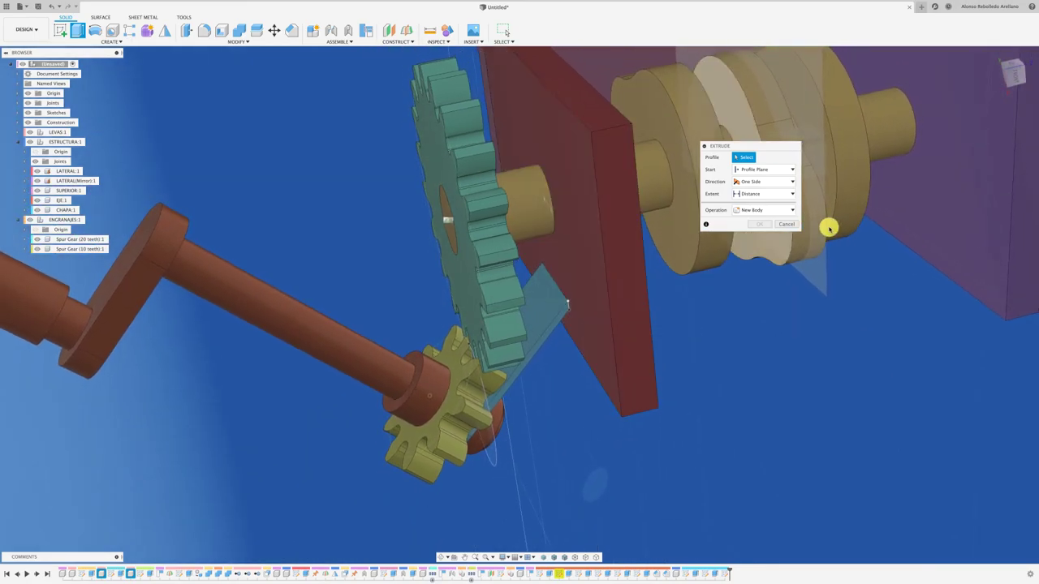
click(786, 224)
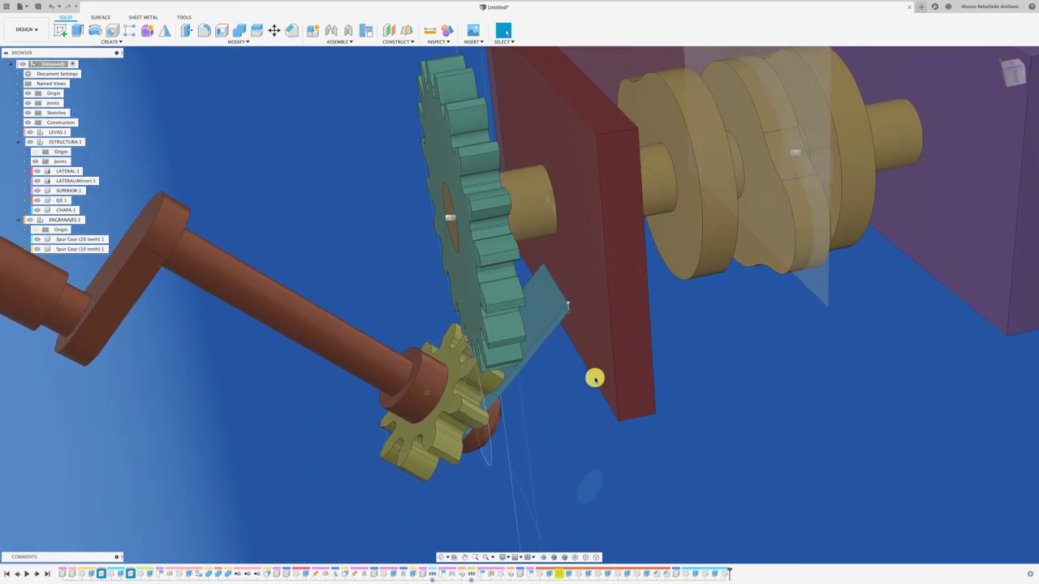
double_click(378, 437)
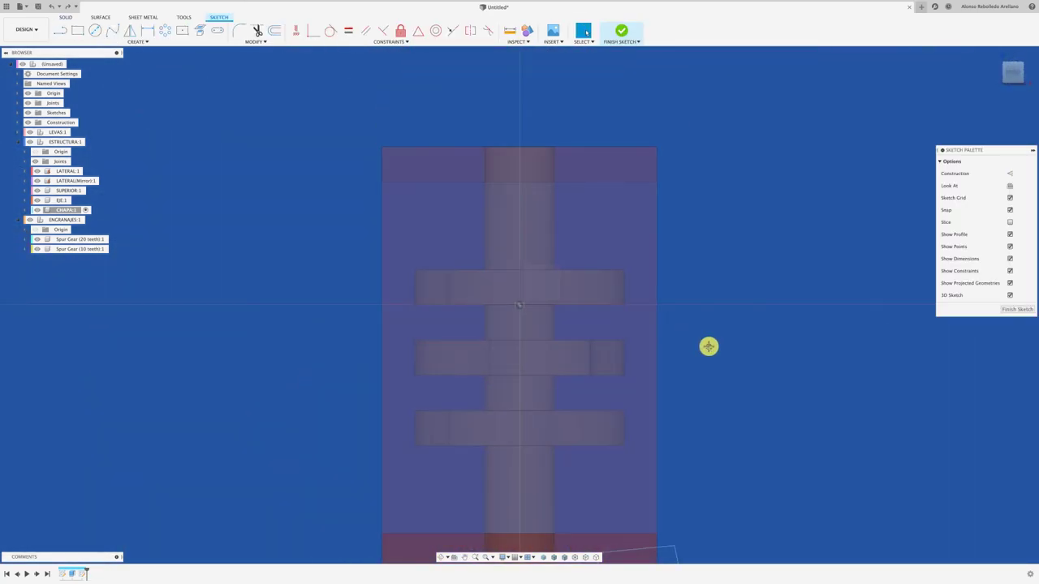
Delete the left and top lines of the sketch rectangle
middle_drag(708, 346, 652, 251)
scroll(599, 454, up, 3)
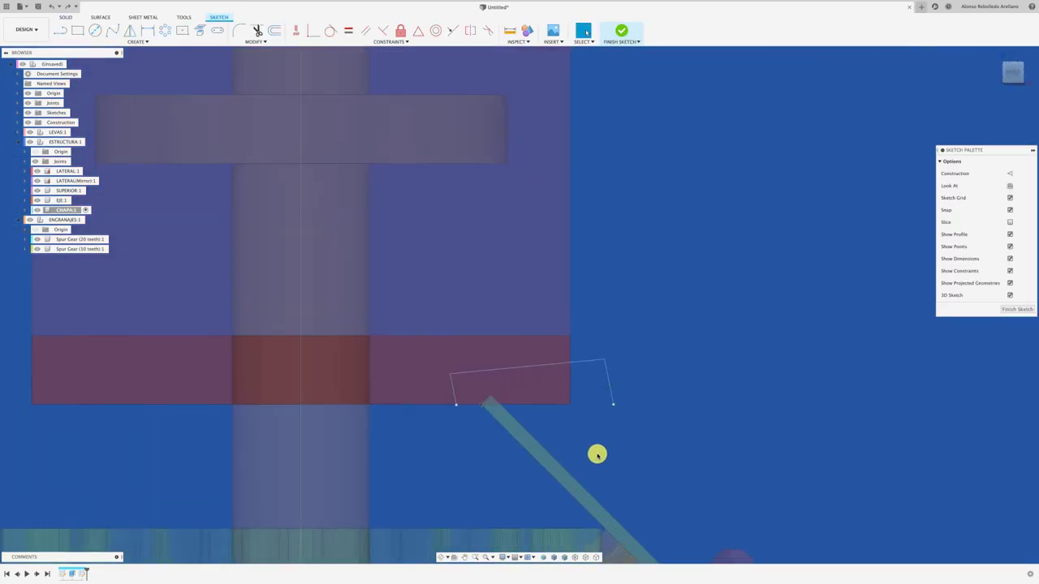
scroll(452, 399, up, 2)
scroll(564, 407, up, 1)
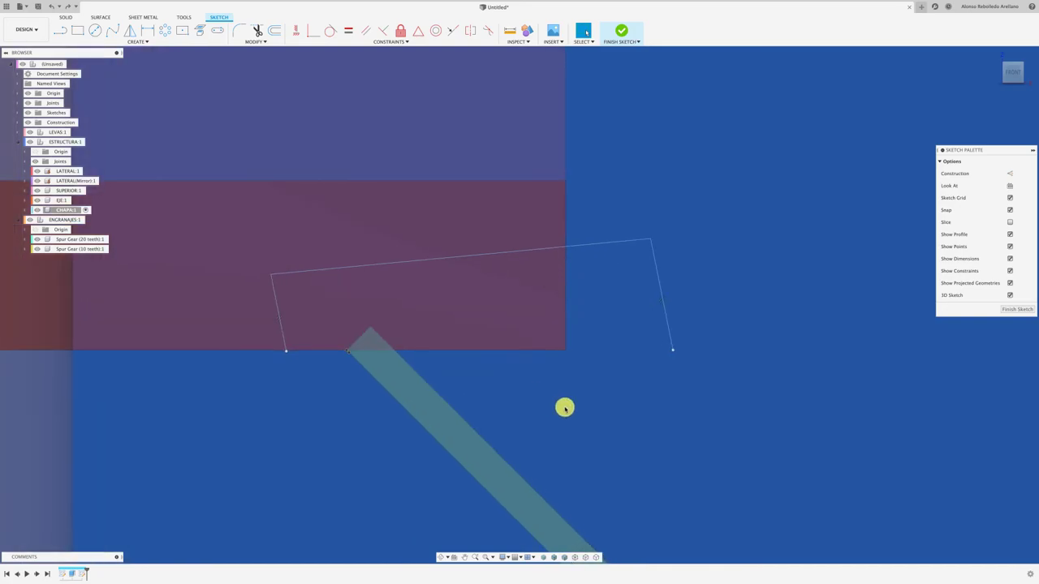
scroll(563, 407, up, 1)
scroll(563, 407, up, 1)
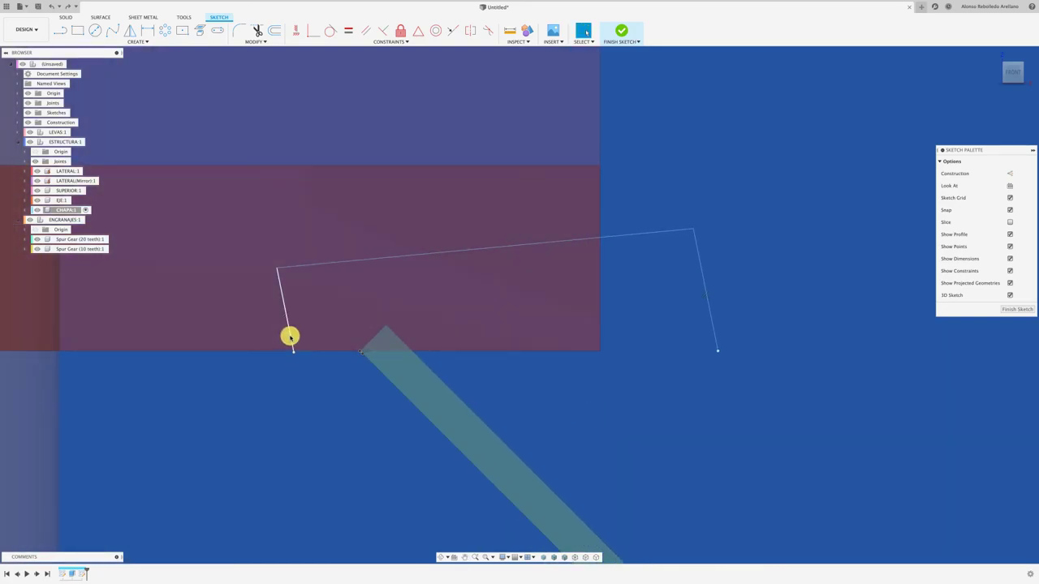
click(290, 336)
key(Delete)
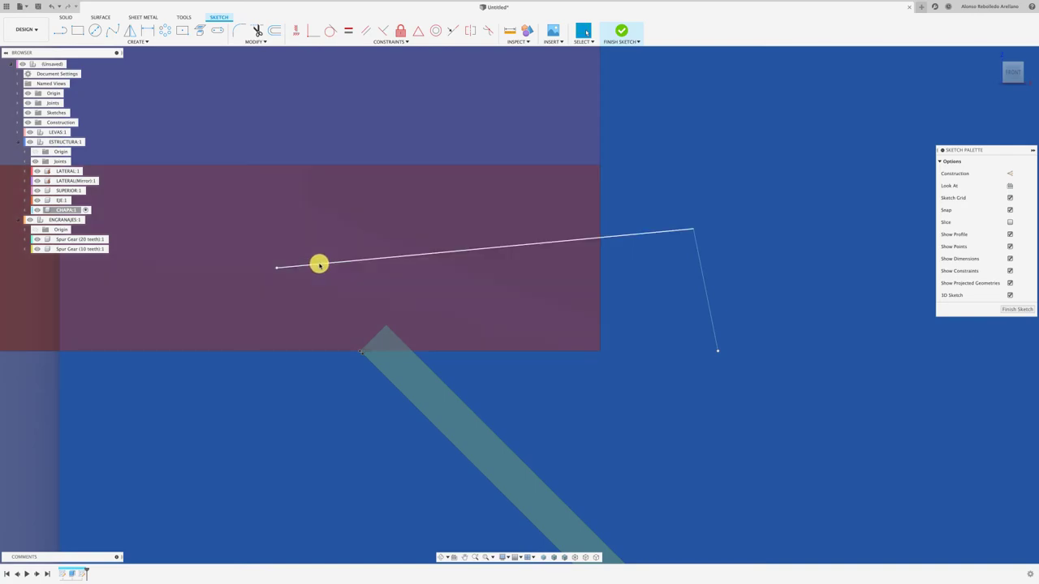
click(317, 263)
key(Delete)
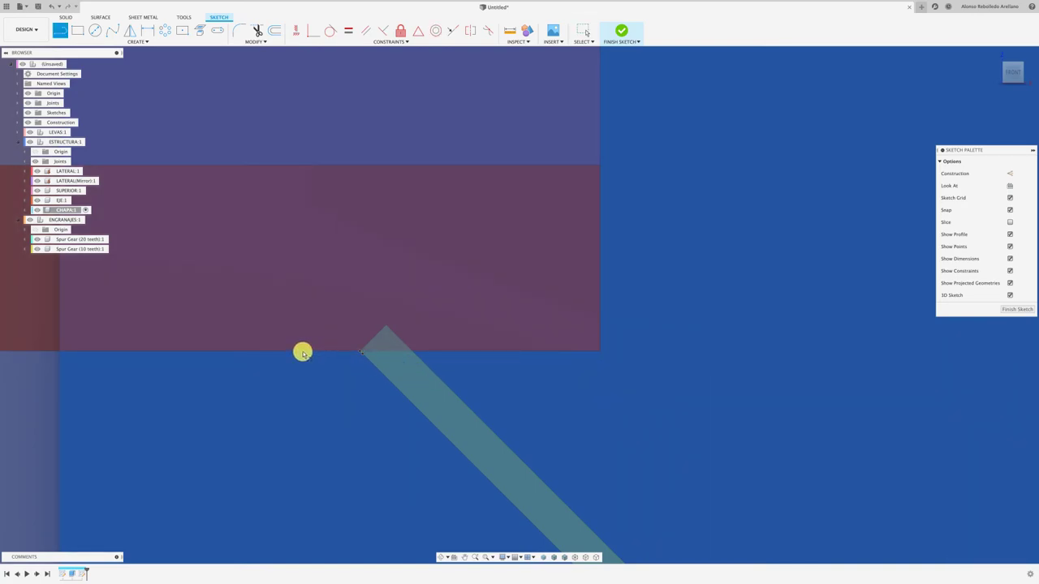
Project the red wall face and draw a line along its bottom edge
key(p)
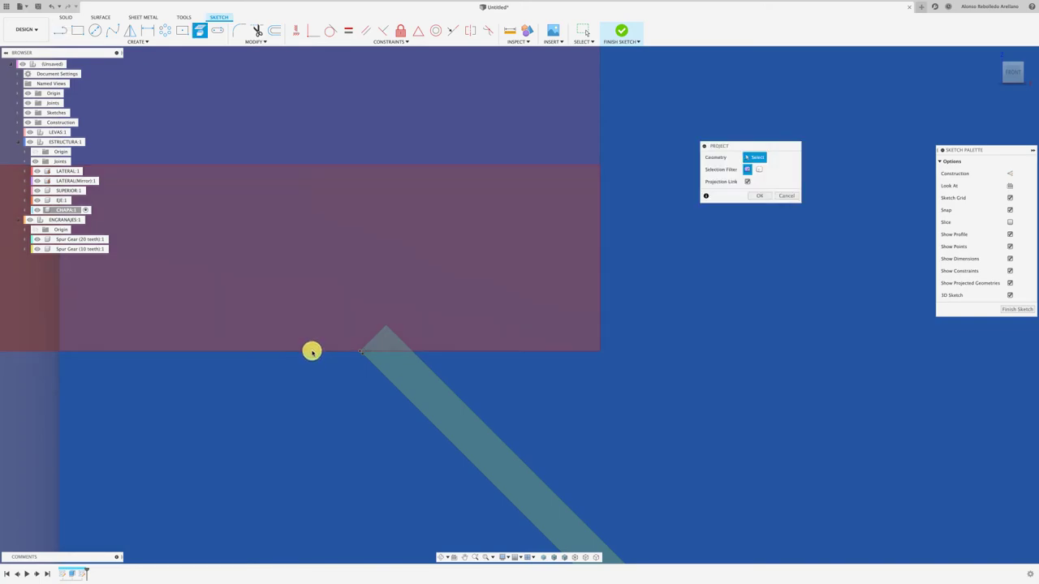
click(327, 356)
click(754, 197)
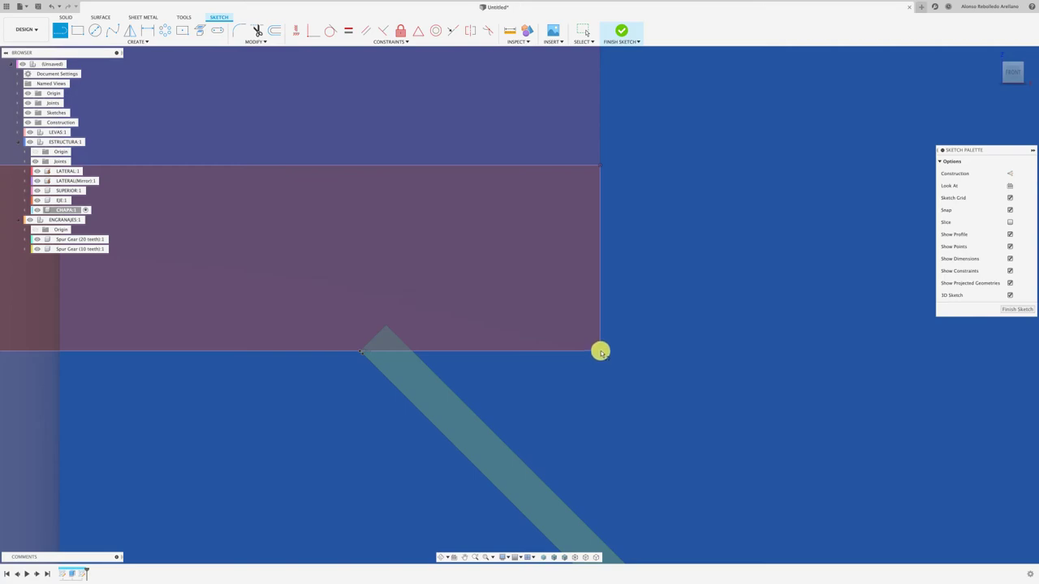
click(643, 350)
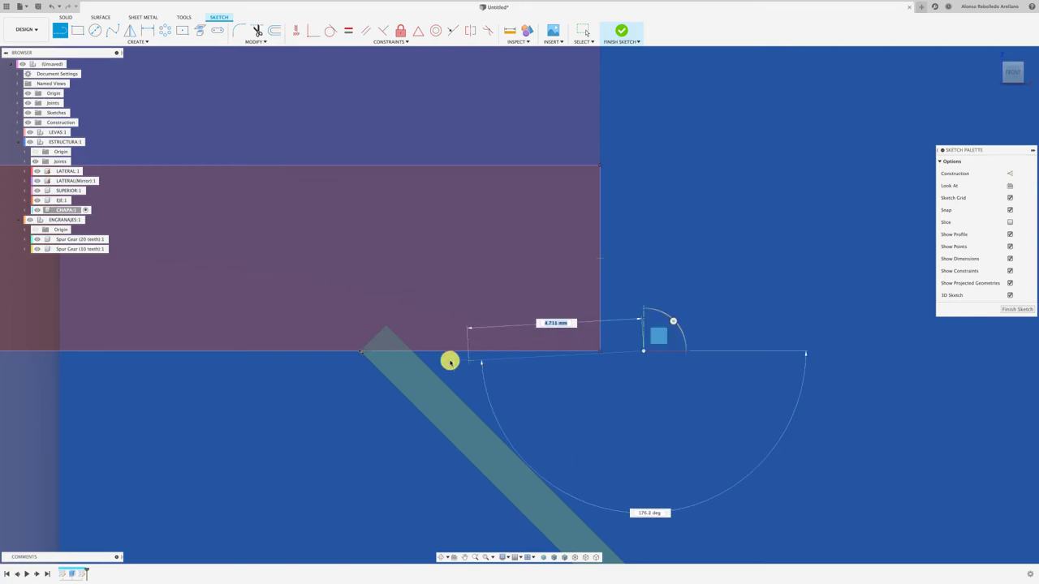
click(264, 350)
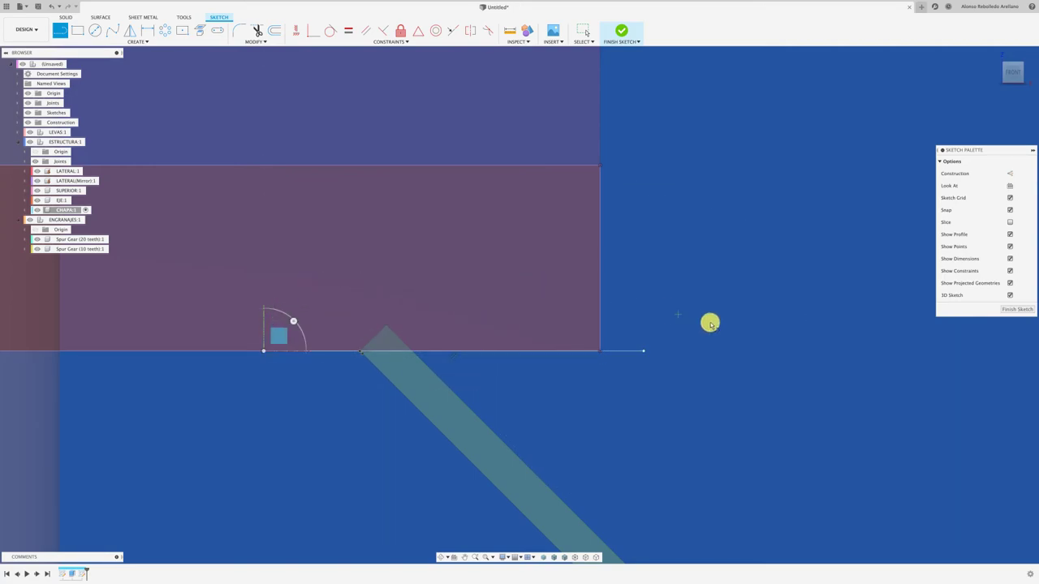
Draw a closed angled outline over the plate's upper end and start extruding it
click(641, 350)
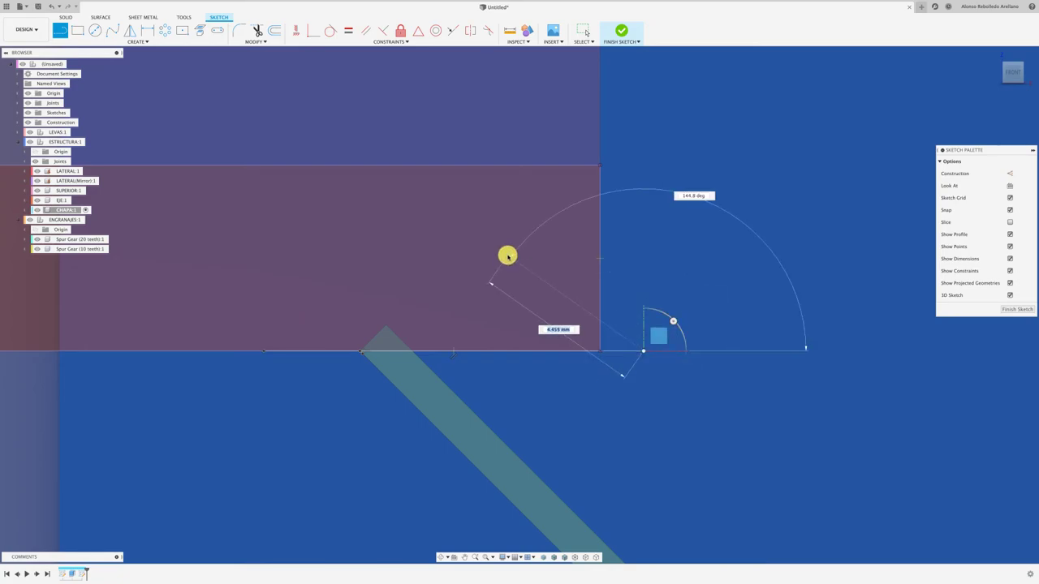
click(478, 237)
click(349, 253)
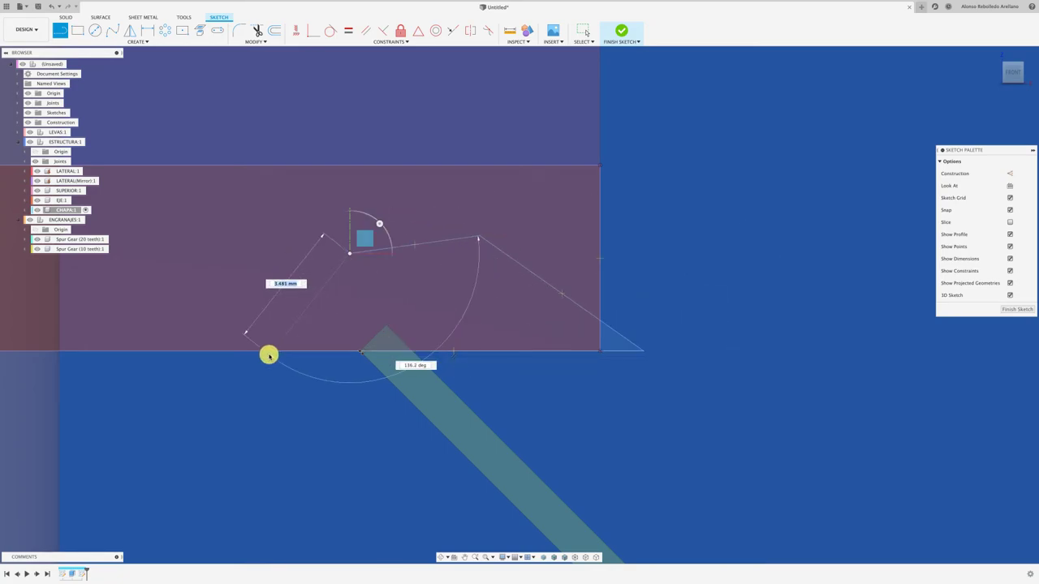
click(263, 351)
shift+scroll(372, 472, down, 3)
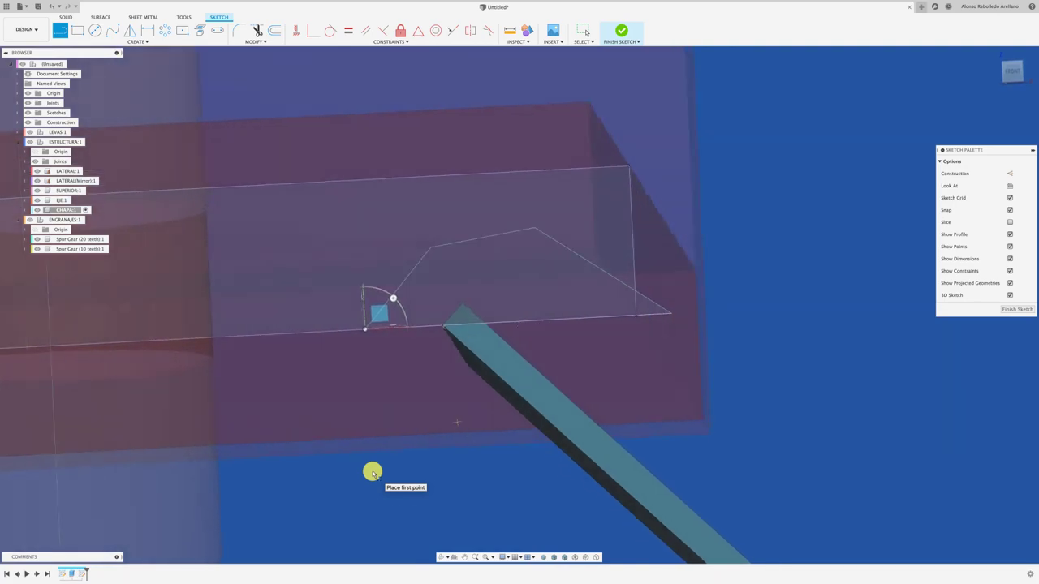
shift+scroll(371, 472, down, 3)
shift+scroll(372, 472, down, 3)
shift+scroll(372, 473, down, 3)
shift+scroll(371, 472, down, 3)
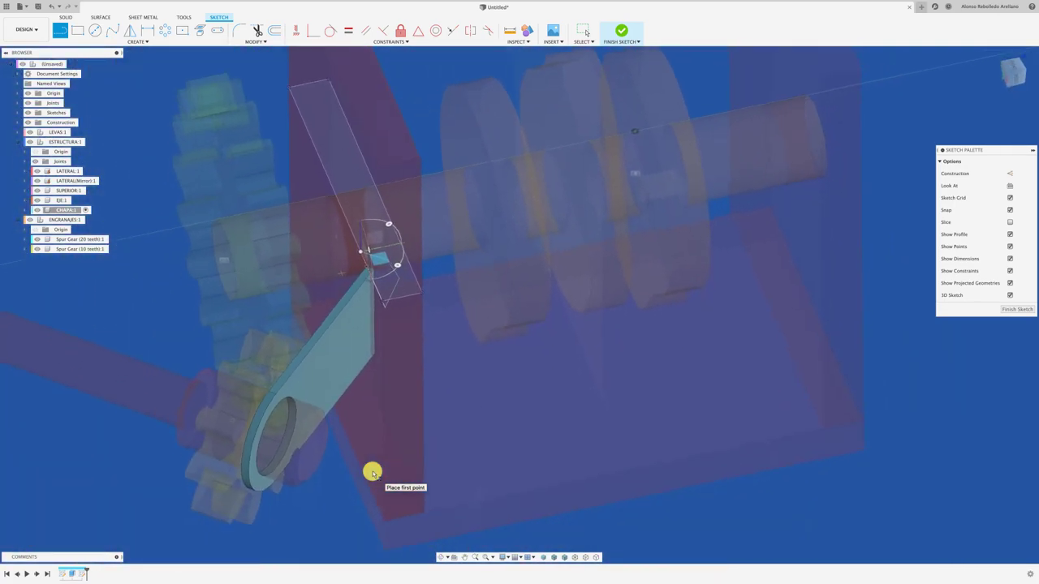
shift+scroll(372, 473, down, 3)
shift+scroll(341, 477, down, 3)
key(e)
scroll(373, 301, up, 3)
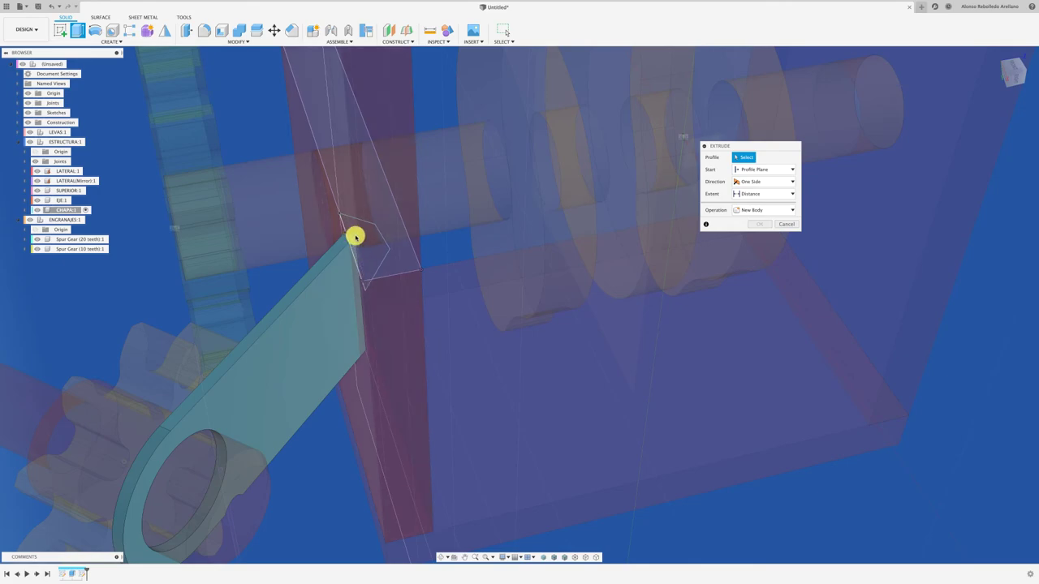
Extrude the three outline regions as a -58 mm cut applied to the CHAPA plate
mouse_move(373, 266)
shift+middle_down()
mouse_move(373, 279)
mouse_move(468, 281)
mouse_move(524, 317)
mouse_move(513, 332)
shift+middle_up()
click(539, 333)
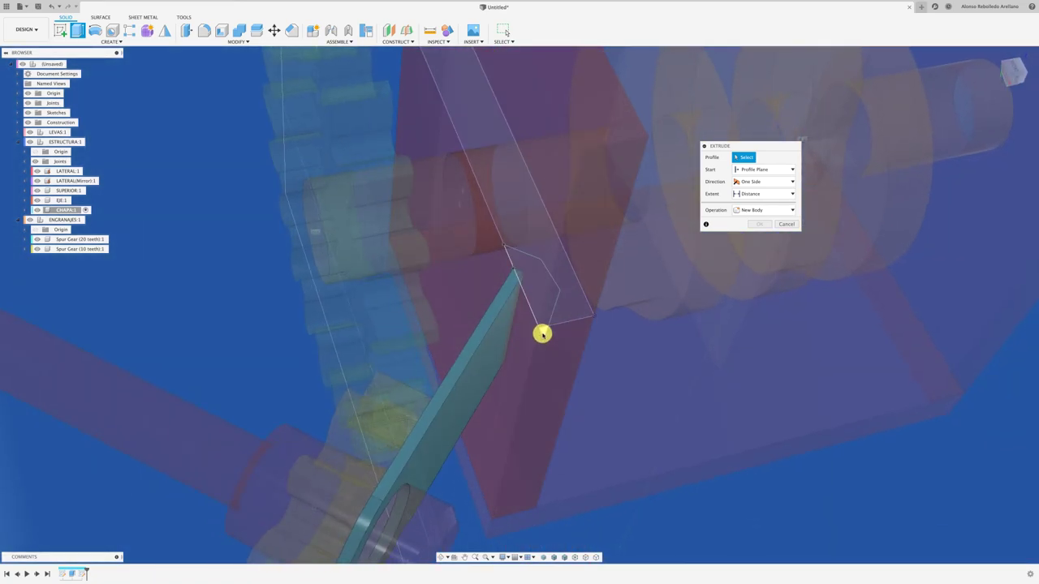
click(539, 318)
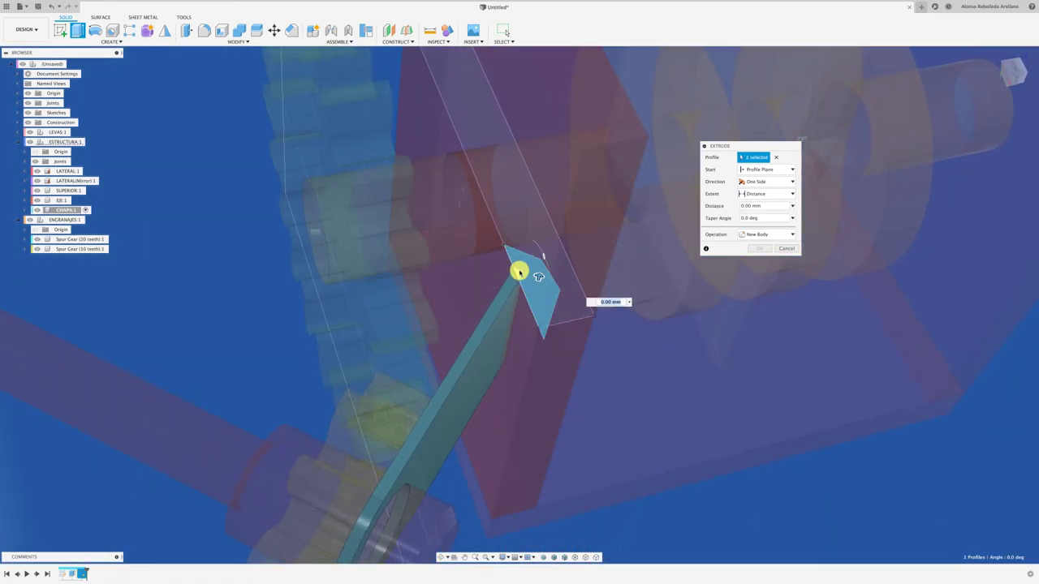
click(518, 274)
scroll(519, 278, down, 5)
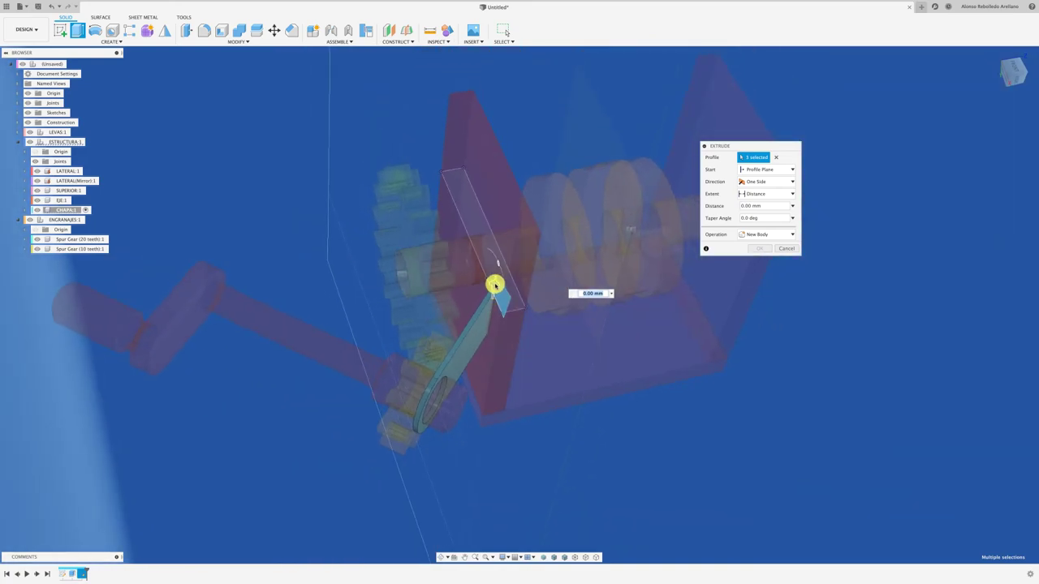
mouse_move(495, 284)
mouse_down()
mouse_move(492, 366)
mouse_move(468, 442)
mouse_up()
click(772, 236)
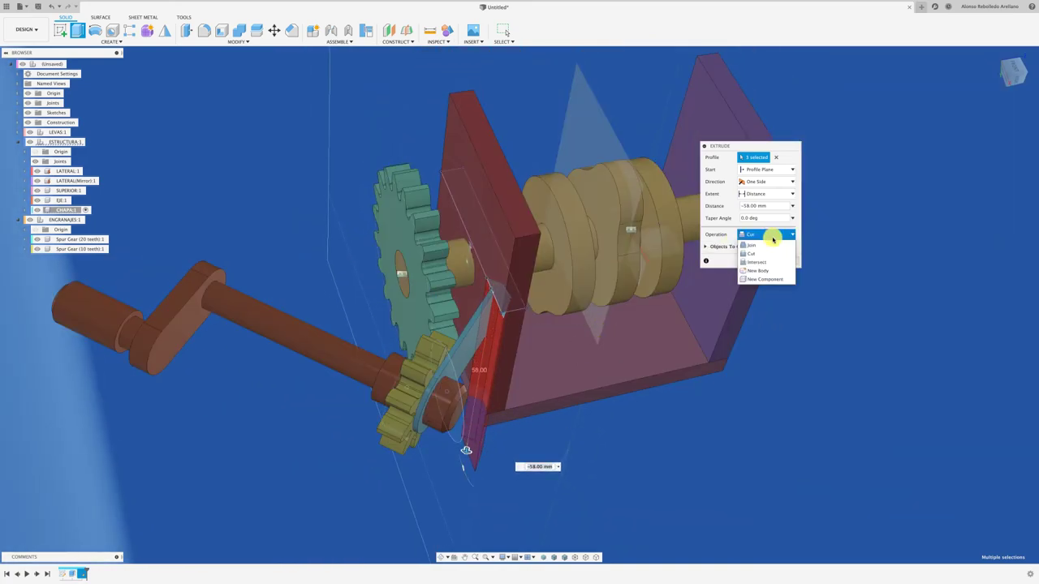
click(766, 235)
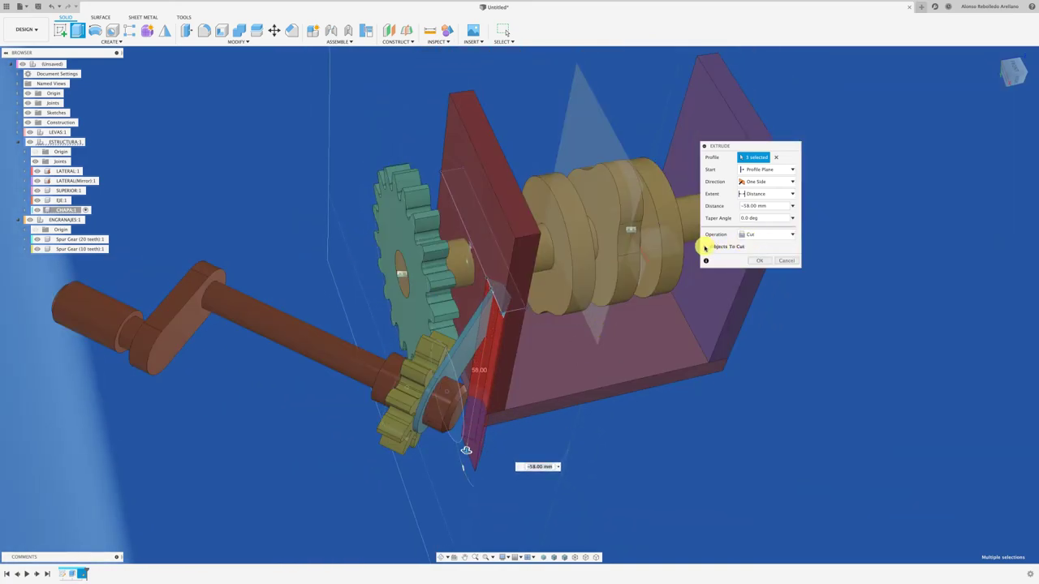
click(706, 247)
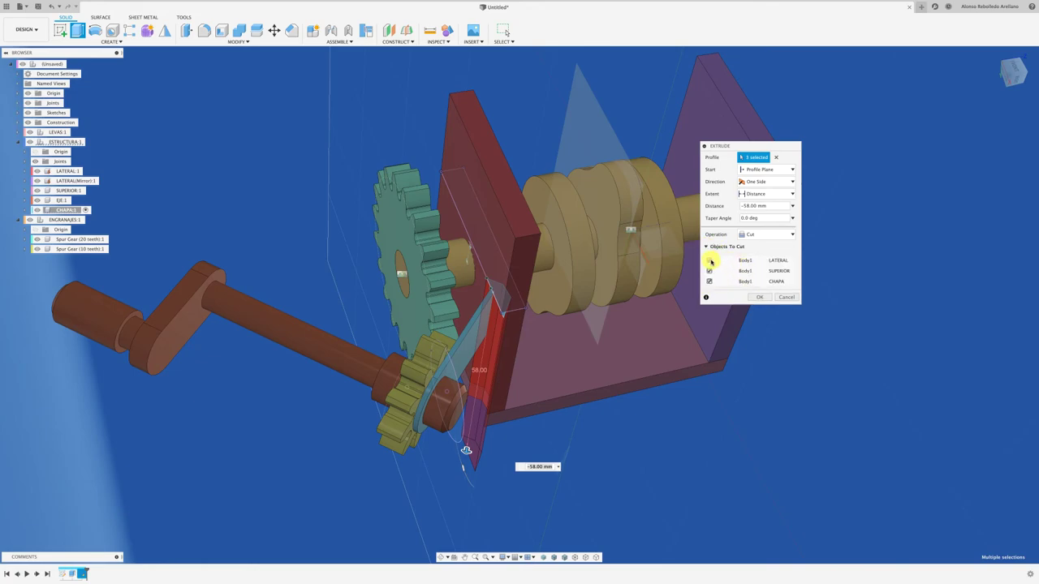
click(758, 298)
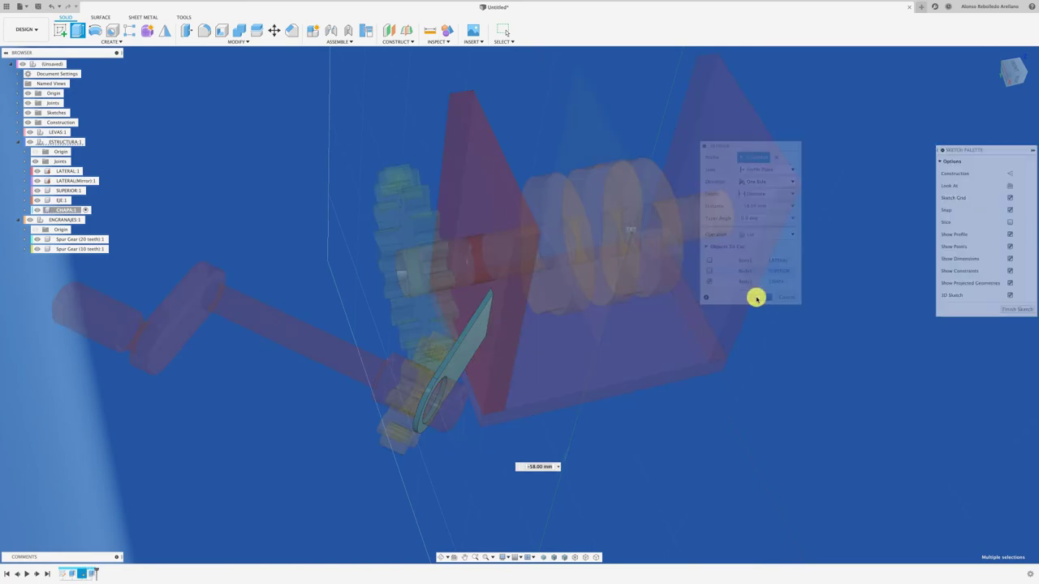
scroll(148, 143, up, 2)
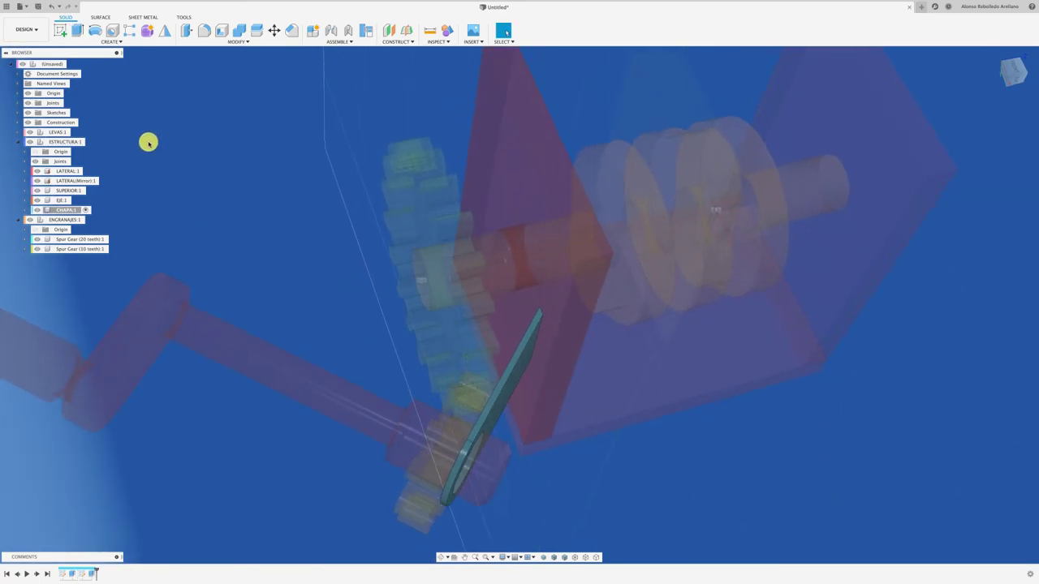
Start a new sketch on the plate's face and view it straight on
click(63, 32)
click(529, 336)
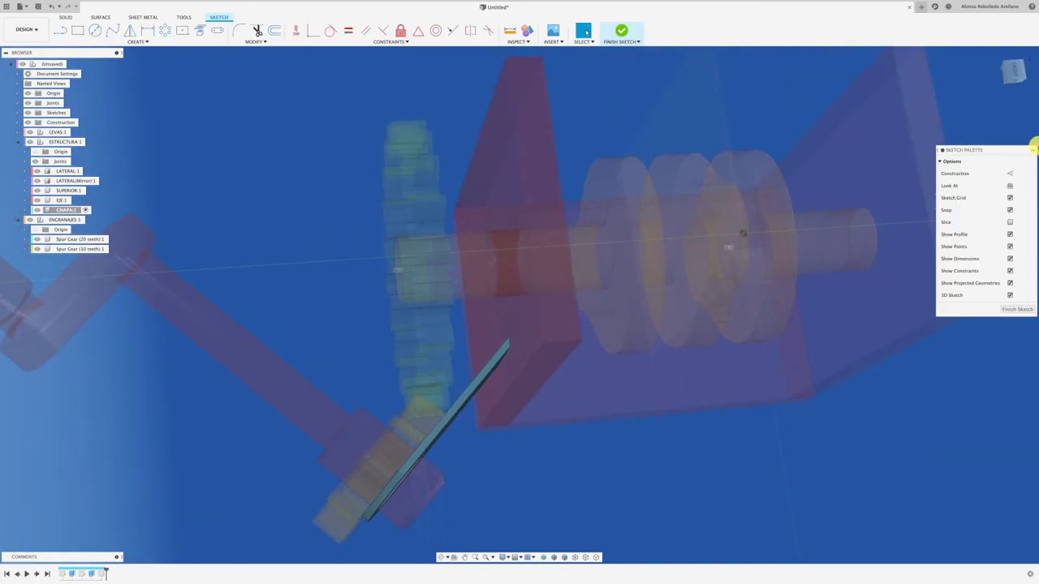
click(1016, 71)
scroll(441, 401, up, 2)
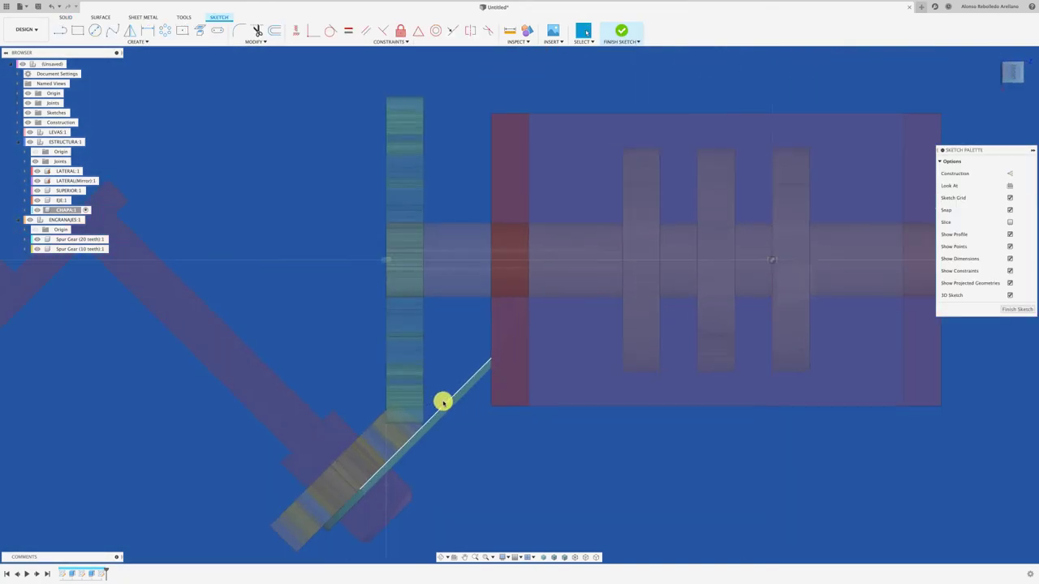
scroll(476, 407, up, 3)
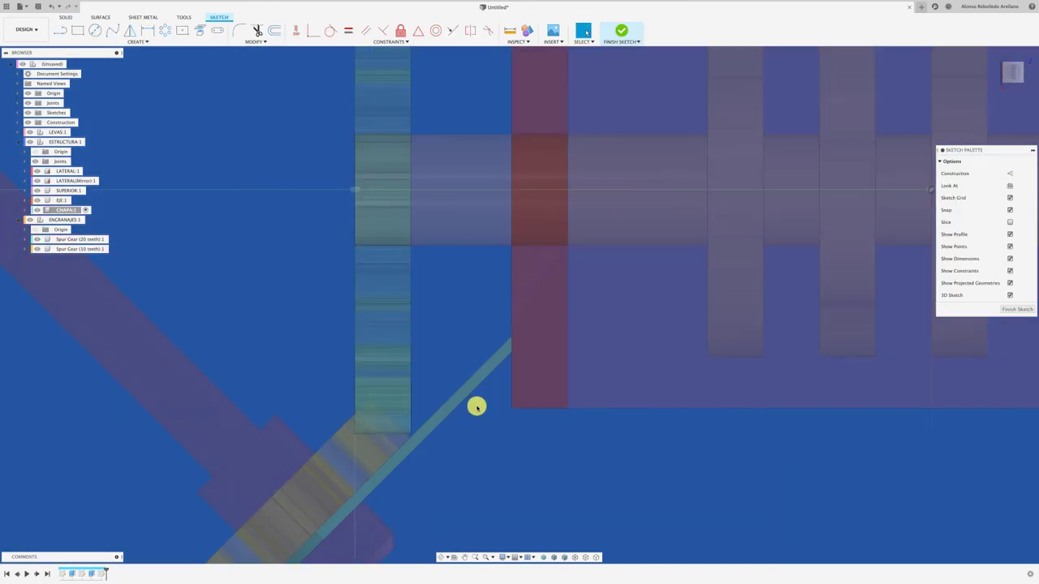
Draw the 1 mm-wide strip outline rising from the trimmed tip and start extruding it
click(510, 353)
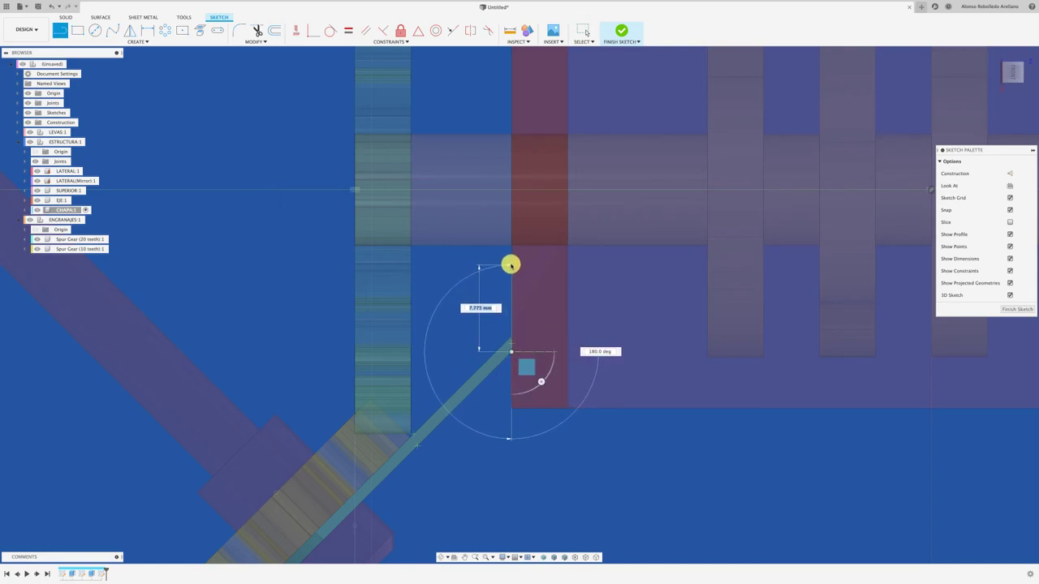
click(511, 263)
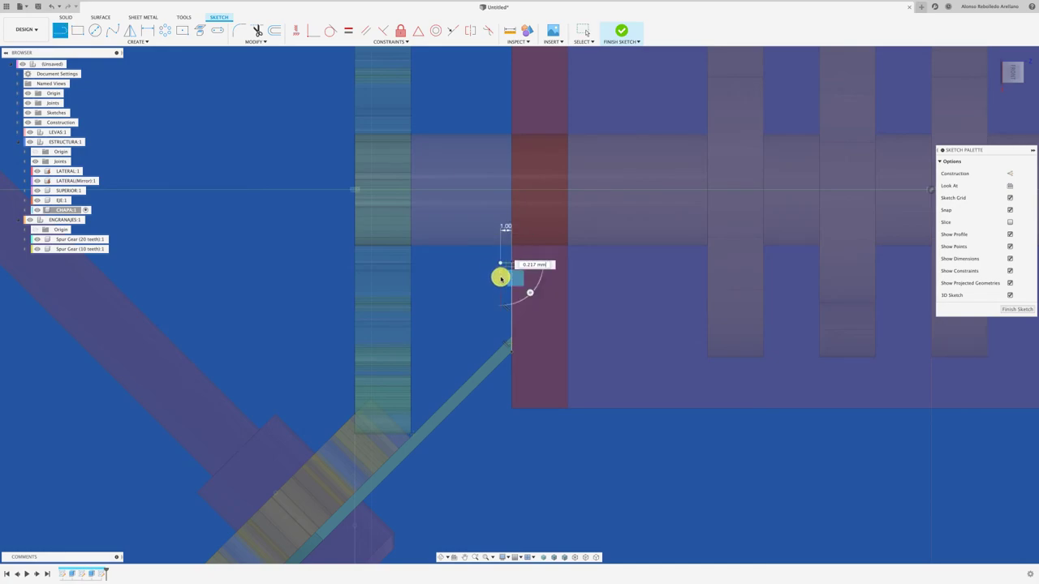
click(510, 395)
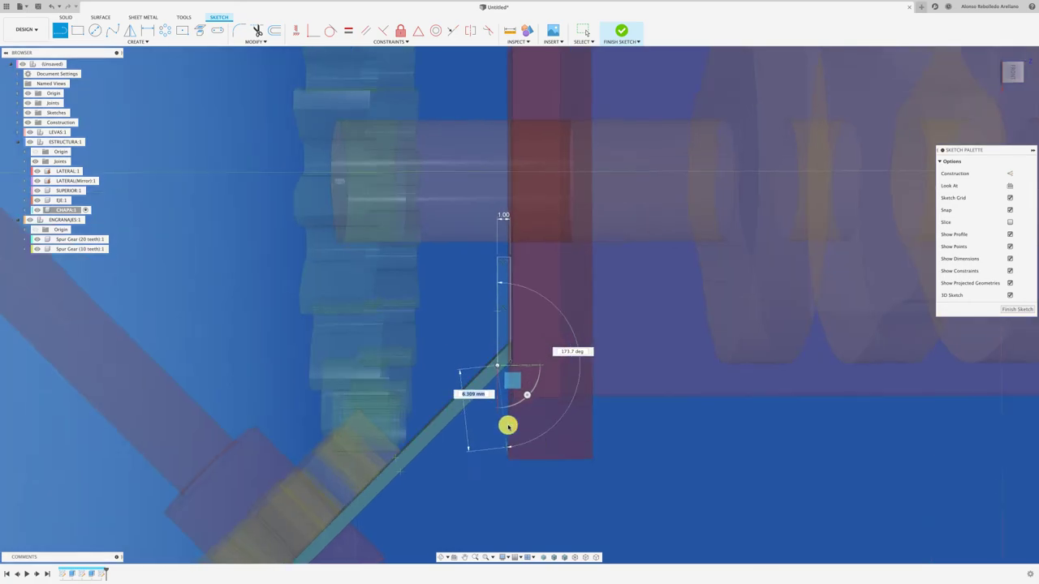
mouse_move(511, 395)
shift+middle_down()
mouse_move(508, 424)
mouse_move(681, 486)
mouse_move(665, 508)
mouse_move(607, 488)
shift+middle_up()
key(Escape)
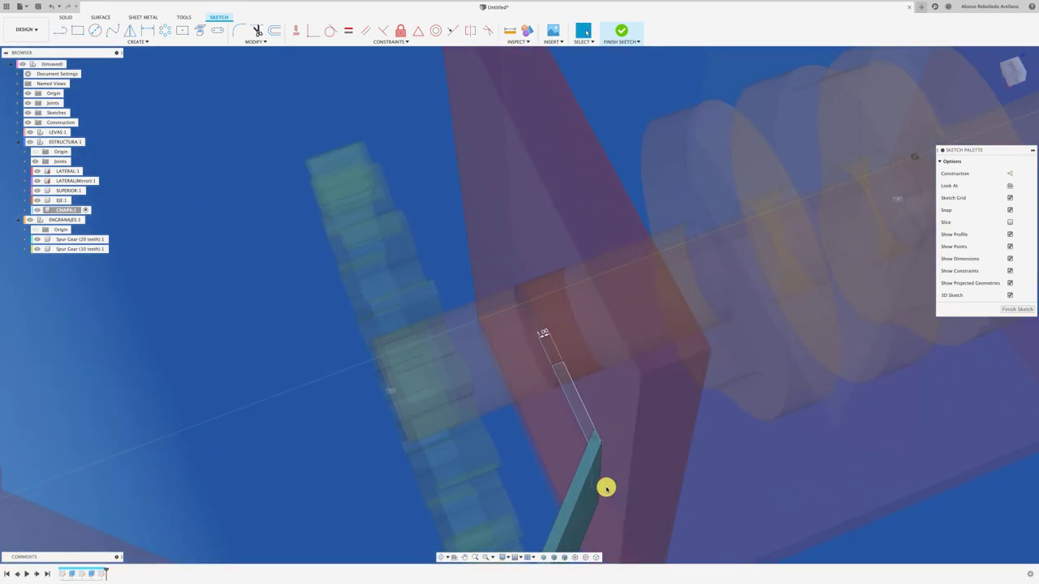
key(e)
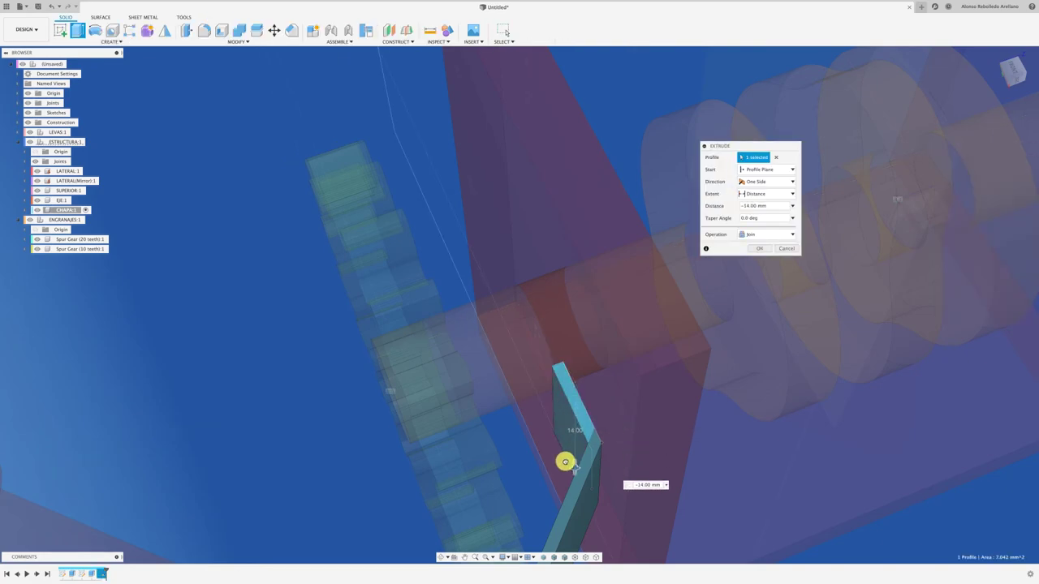
Join a -14 mm extrusion of the strip to the CHAPA plate to form the bent tab
mouse_move(564, 461)
shift+middle_down()
mouse_move(568, 396)
mouse_move(668, 311)
mouse_move(652, 332)
mouse_move(598, 350)
mouse_move(570, 395)
shift+middle_up()
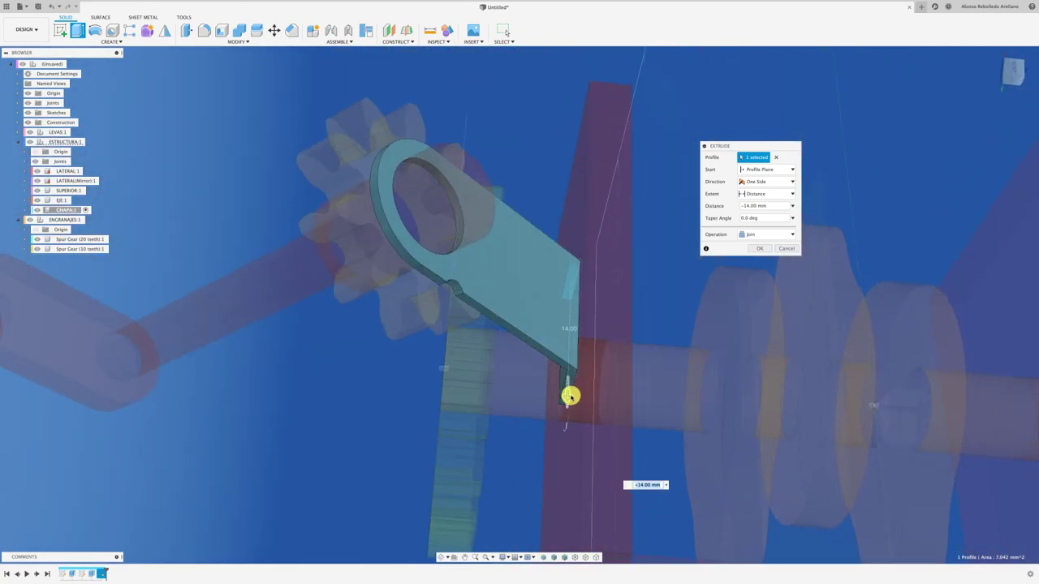
click(759, 249)
key(F6)
mouse_move(363, 360)
shift+middle_down()
mouse_move(364, 341)
mouse_move(292, 271)
shift+middle_up()
scroll(292, 272, up, 3)
scroll(293, 271, up, 3)
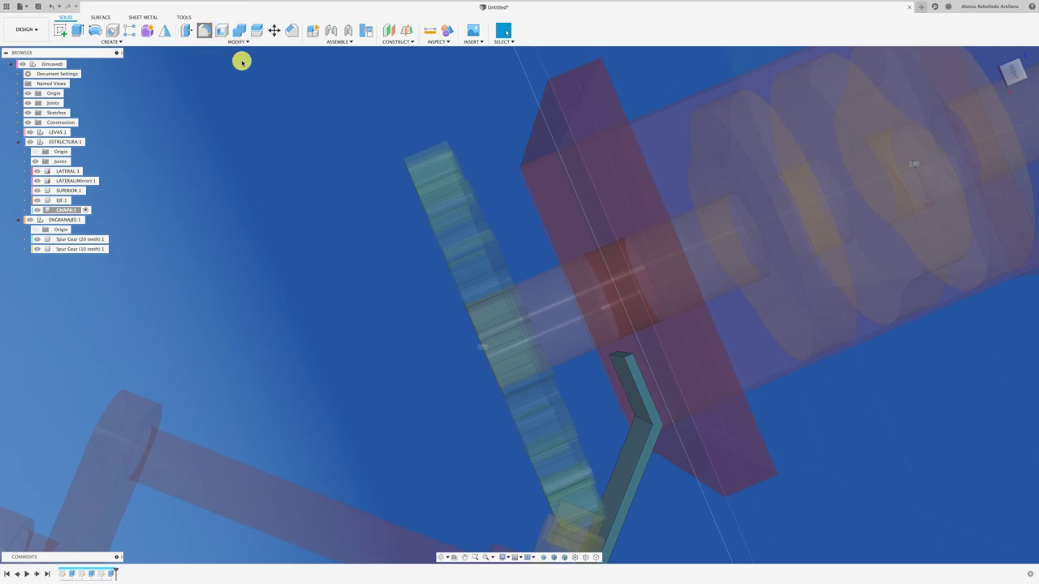
Fillet the two bend edges of the CHAPA tab, then reactivate the top-level assembly
click(623, 353)
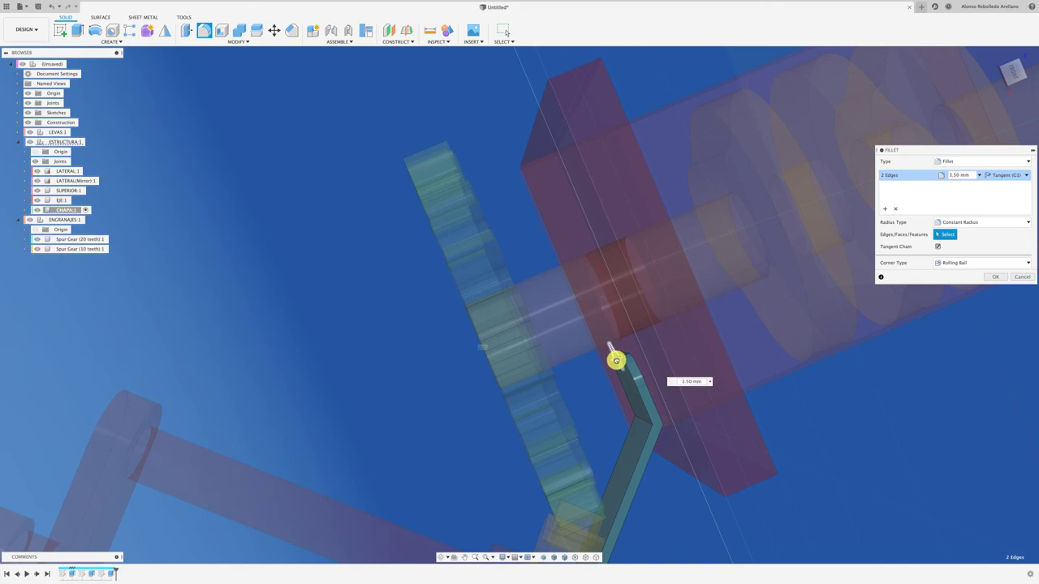
click(994, 278)
shift+middle_drag(347, 401, 366, 319)
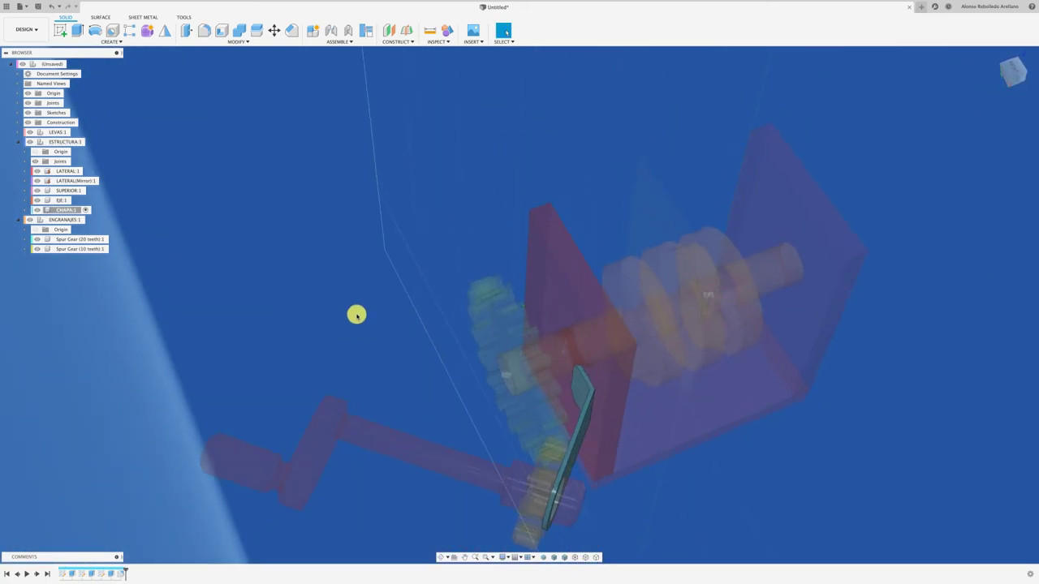
click(59, 65)
click(73, 65)
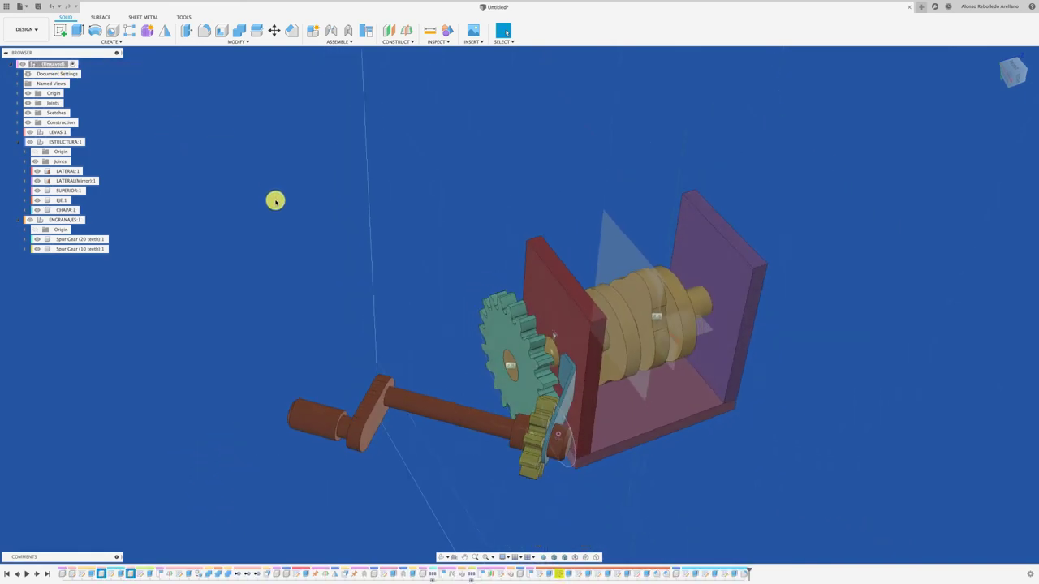
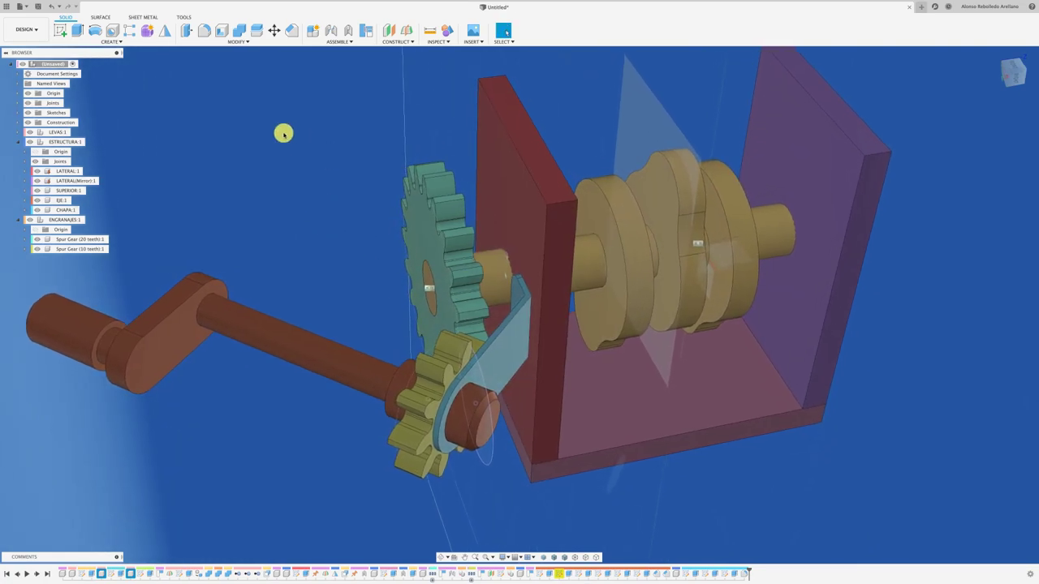
Fix the blue CHAPA plate to the red wall with a Rigid as-built joint, then pull the crank aside
click(349, 32)
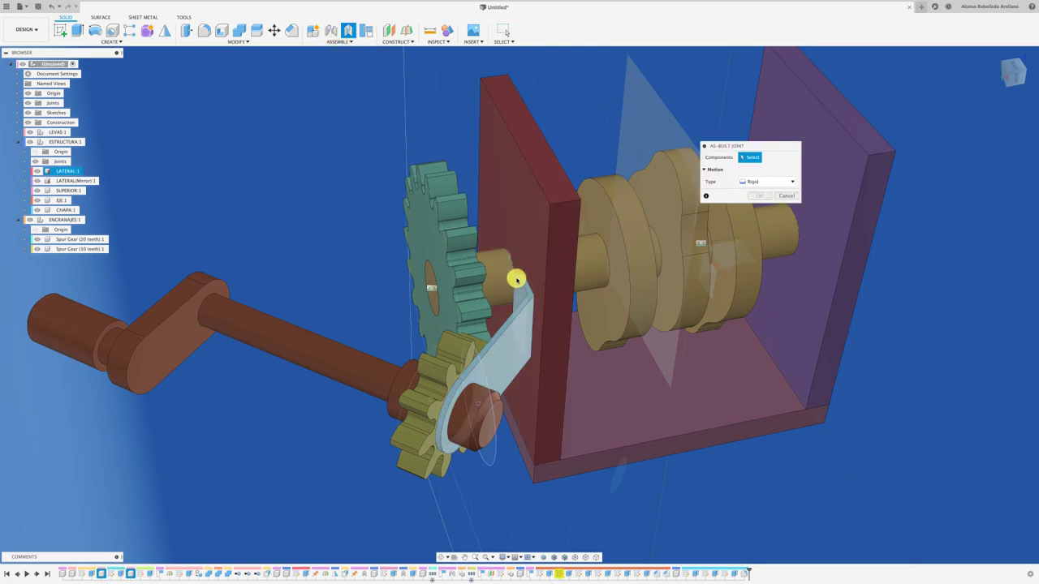
click(519, 331)
click(538, 262)
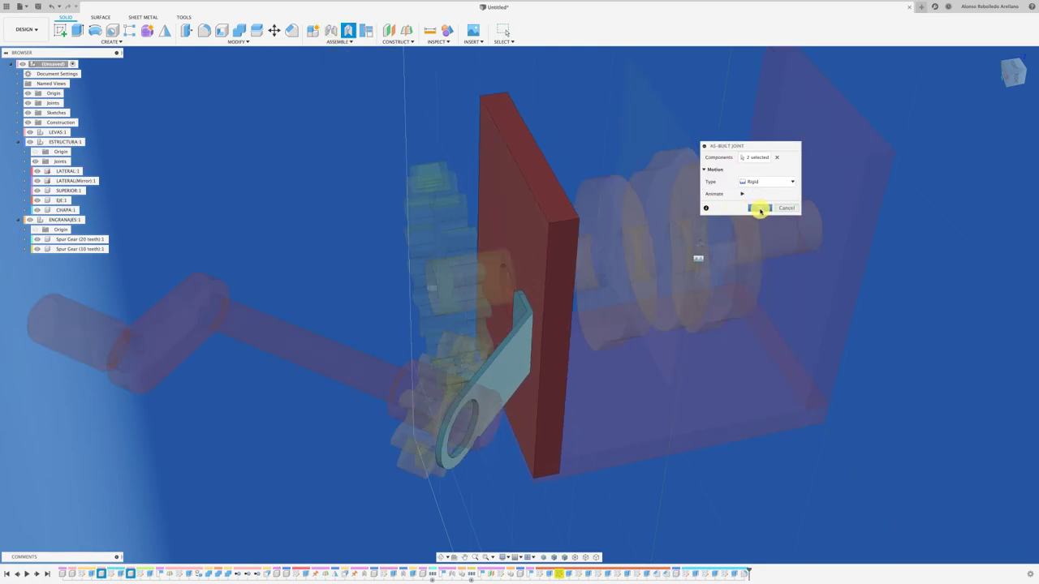
click(760, 210)
mouse_move(336, 420)
shift+middle_down()
mouse_move(390, 380)
mouse_move(353, 341)
shift+middle_up()
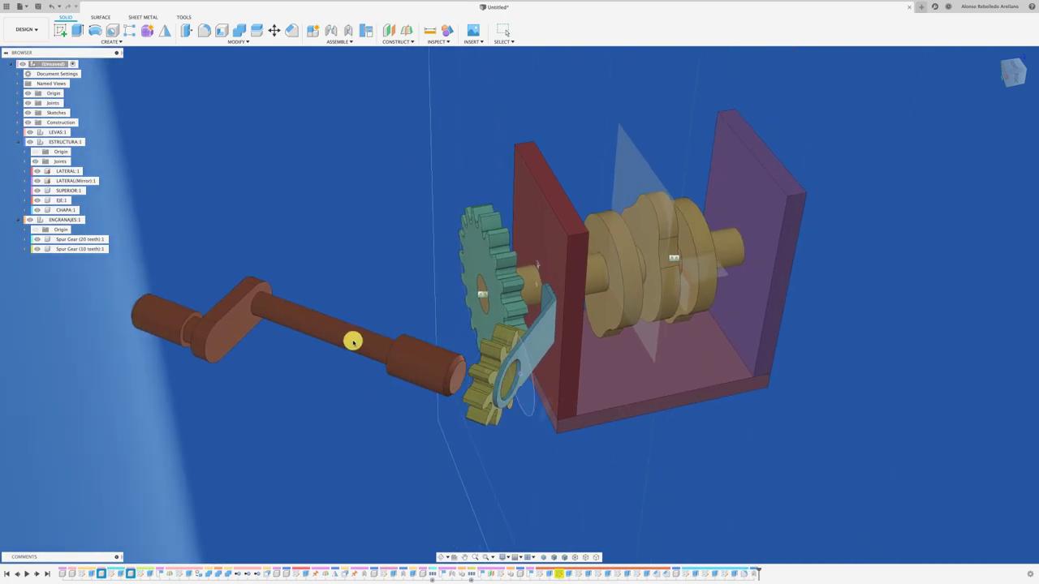
drag(353, 342, 313, 336)
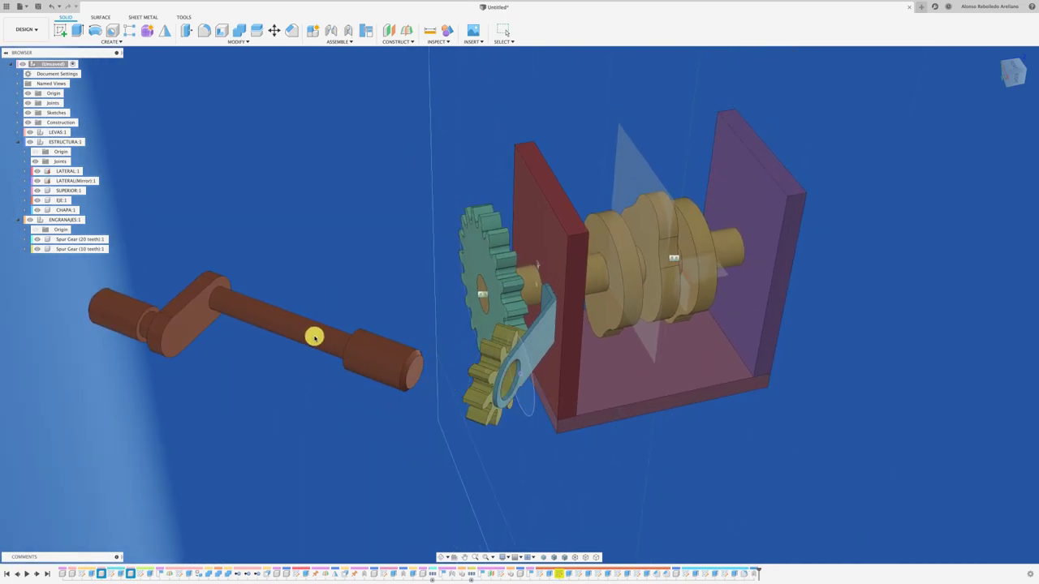
Slide the crank shaft out along its axis and keep that moved position when the joint prompt appears
click(362, 370)
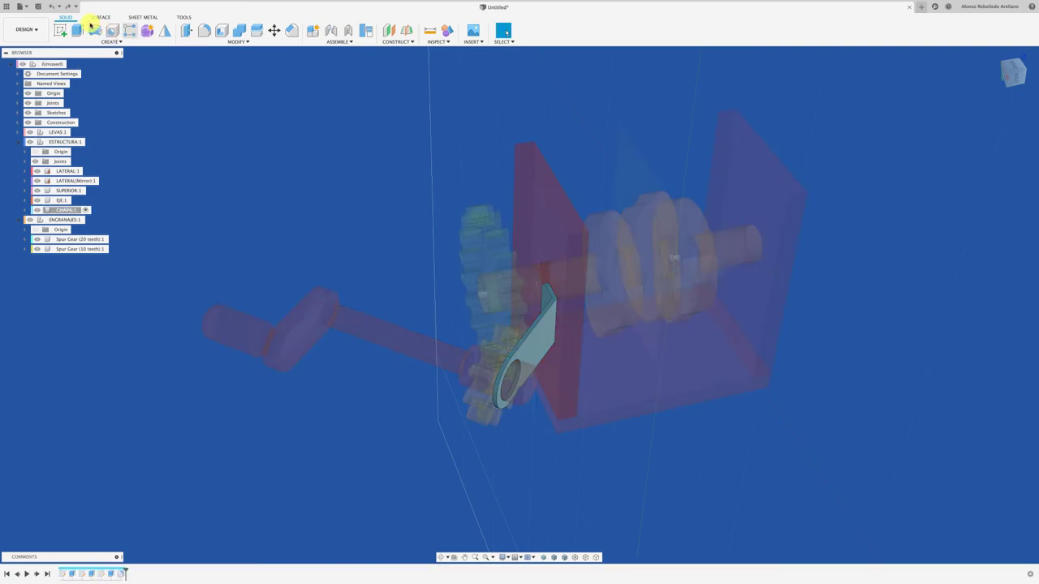
key(ctrl+z)
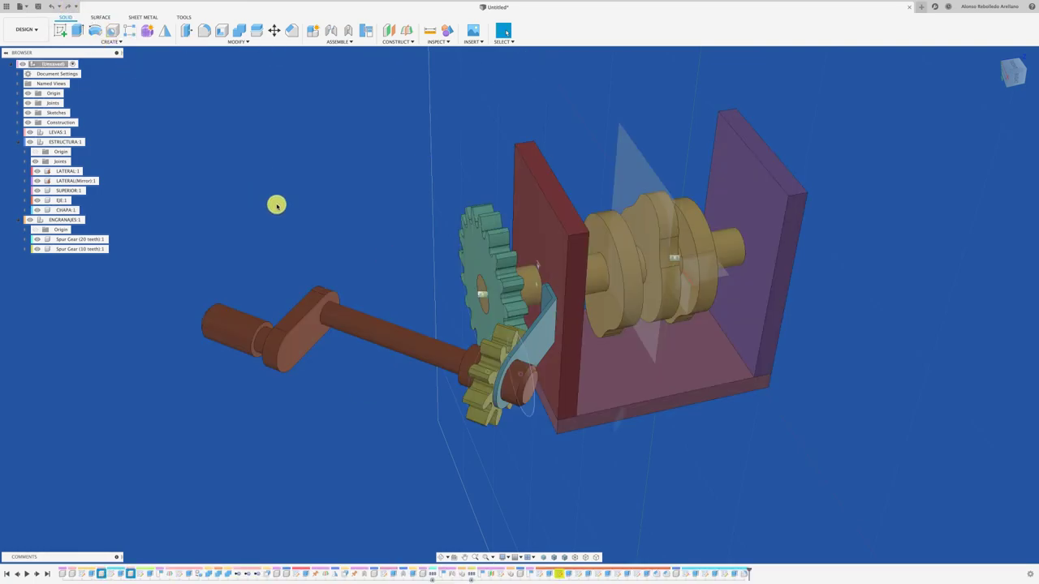
scroll(398, 385, up, 2)
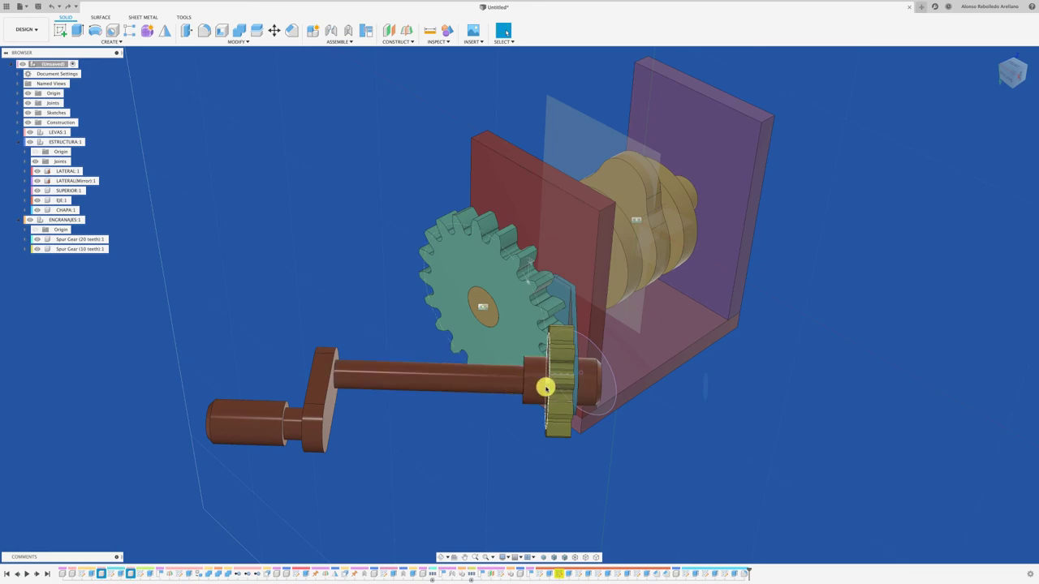
mouse_move(562, 371)
shift+middle_down()
mouse_move(464, 410)
mouse_move(471, 401)
shift+middle_up()
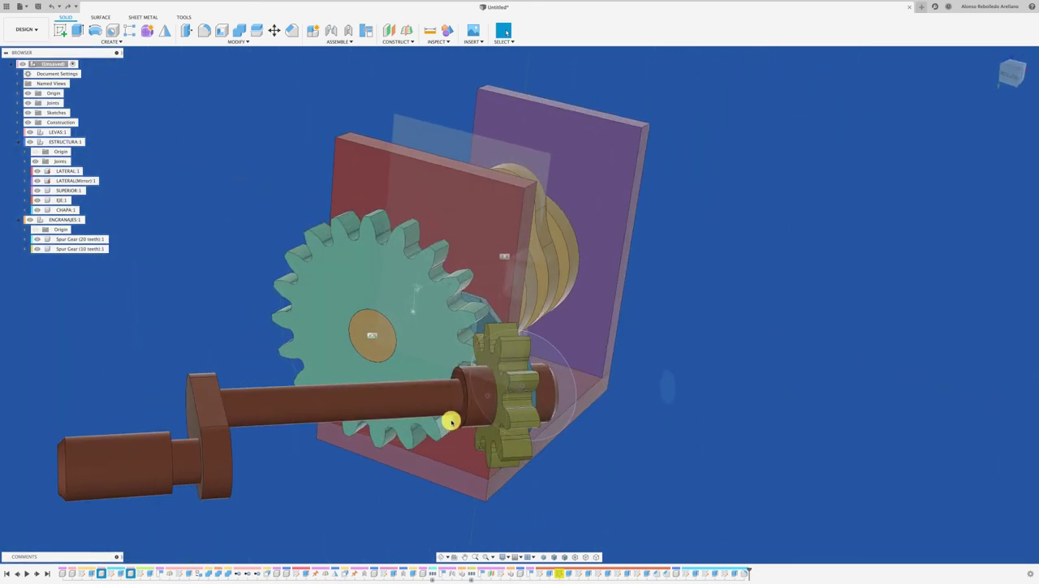
mouse_move(451, 421)
mouse_down()
mouse_move(364, 406)
mouse_move(309, 412)
mouse_move(415, 404)
mouse_move(399, 417)
mouse_up()
mouse_move(398, 417)
shift+middle_down()
mouse_move(403, 431)
mouse_move(475, 470)
mouse_move(502, 474)
shift+middle_up()
key(j)
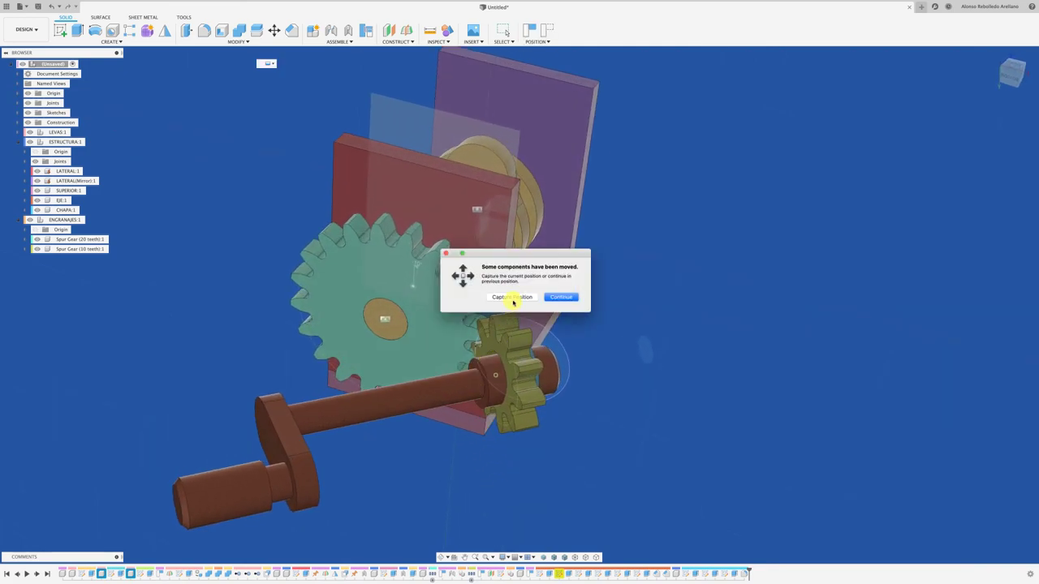
click(513, 297)
Joint the EJE crank shaft to the 10-tooth spur gear and drag them together to check
click(490, 392)
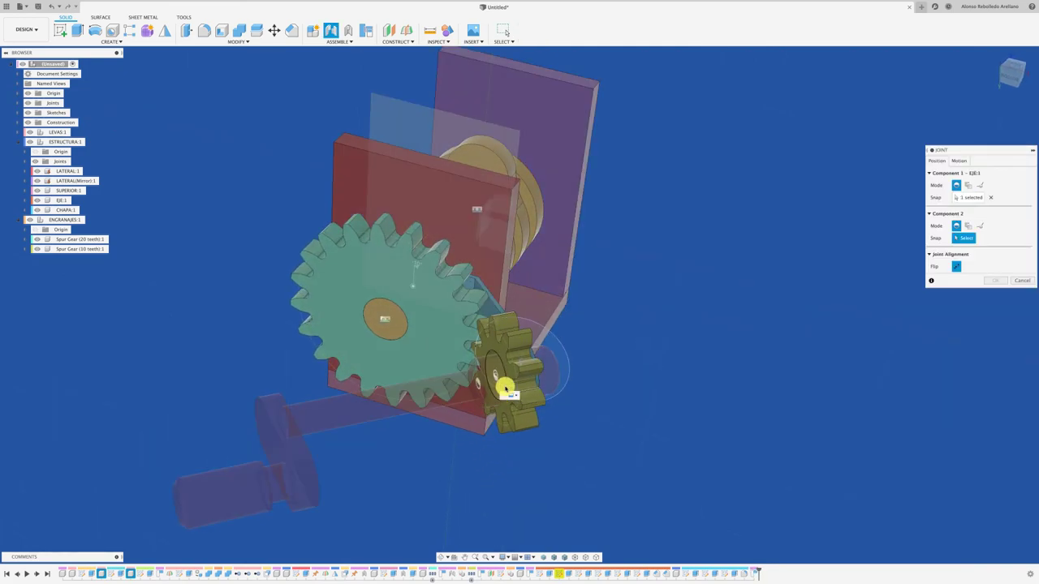
click(505, 382)
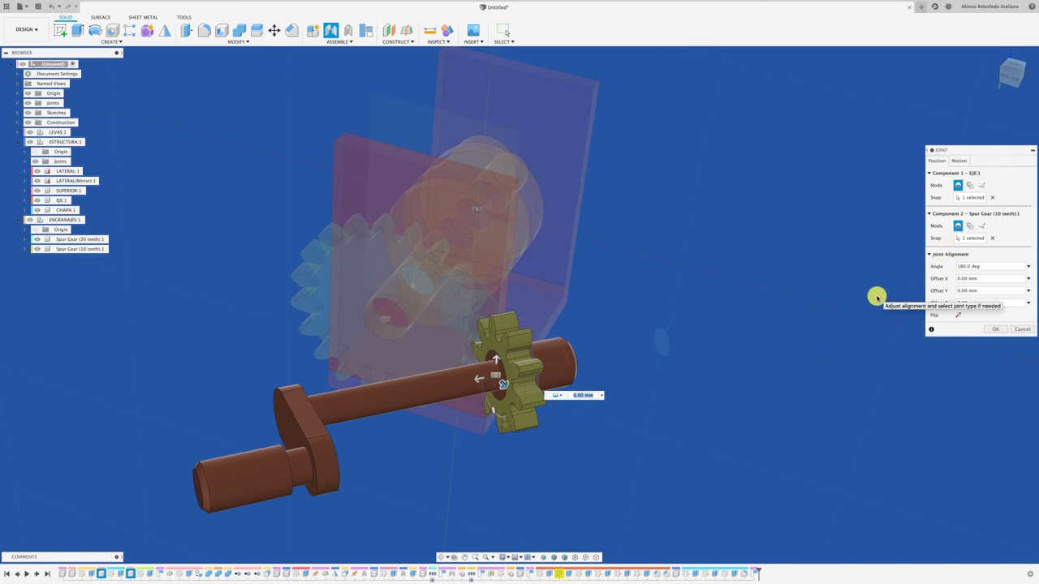
key(Return)
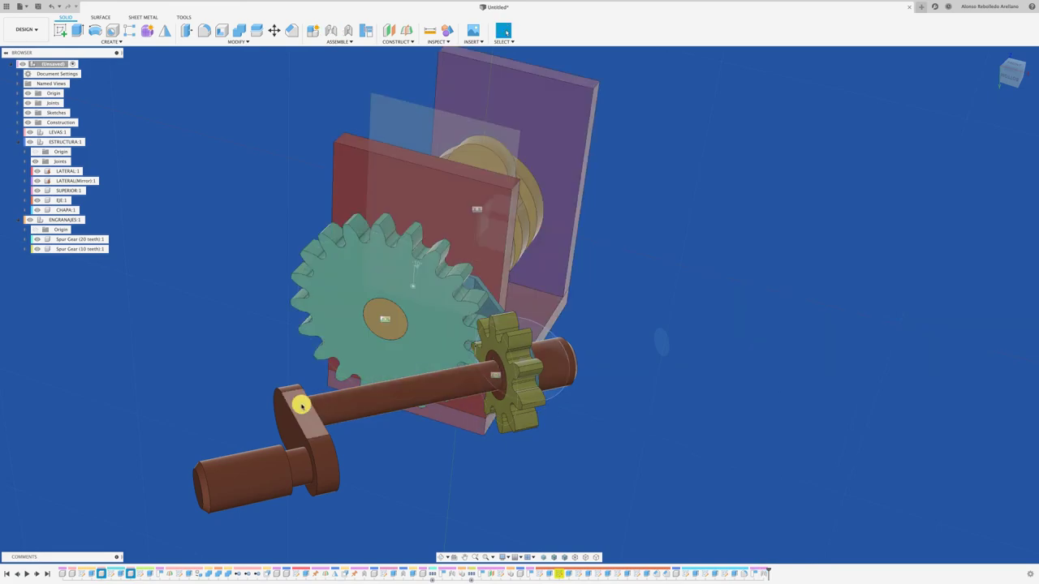
mouse_move(305, 416)
mouse_down()
mouse_move(310, 434)
mouse_move(406, 461)
mouse_up()
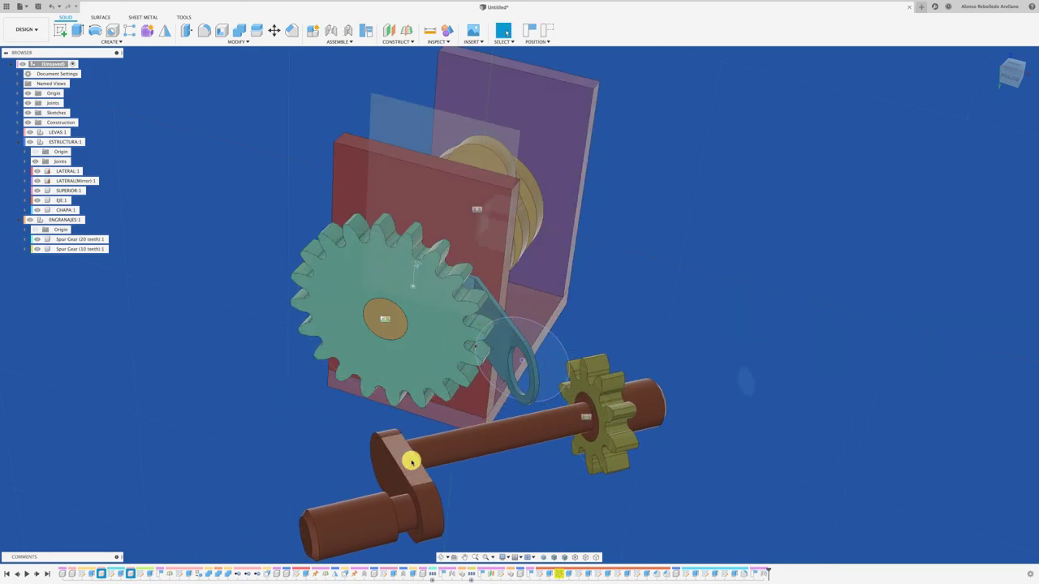
shift+scroll(412, 461, left, 10)
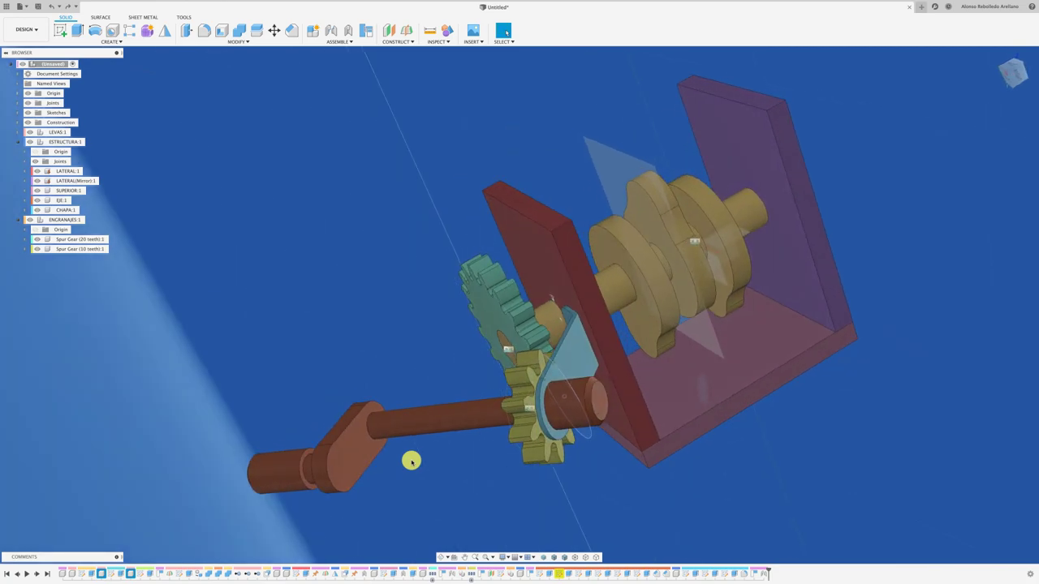
shift+scroll(411, 461, left, 5)
scroll(424, 455, up, 3)
scroll(405, 304, up, 3)
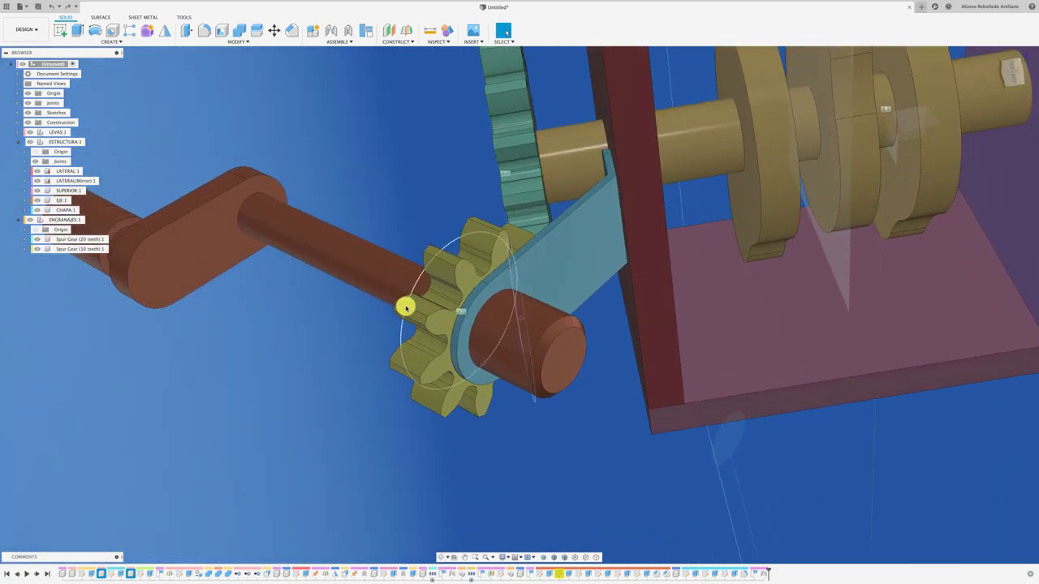
shift+scroll(359, 354, left, 3)
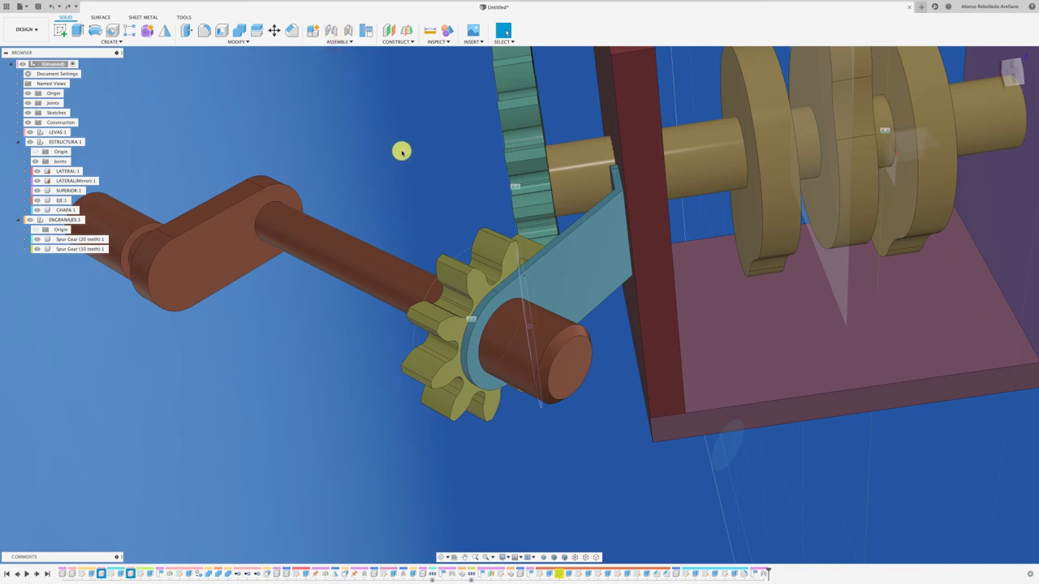
Add a Revolute joint between the CHAPA plate and the crank shaft
key(j)
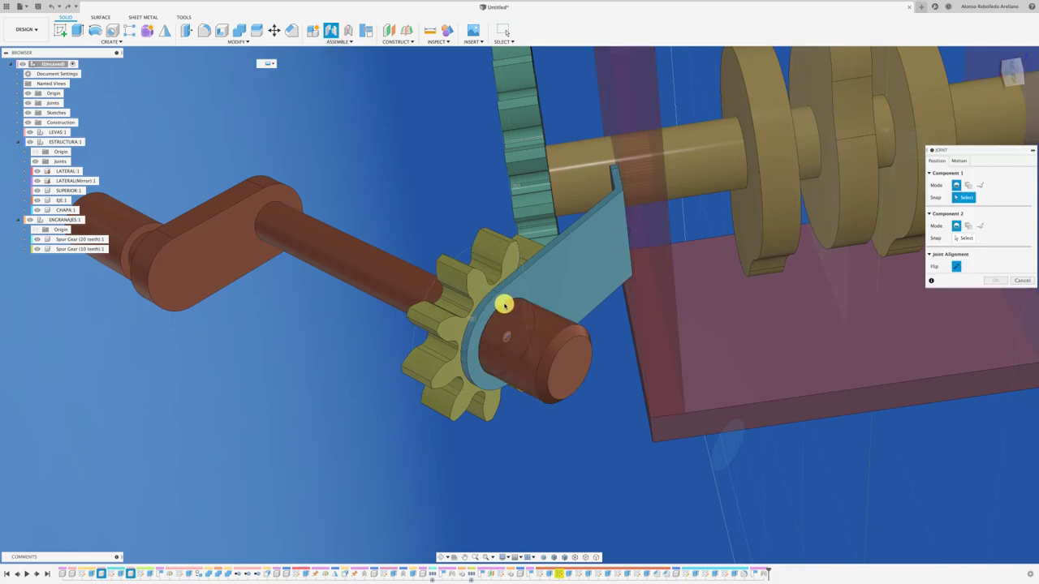
click(504, 305)
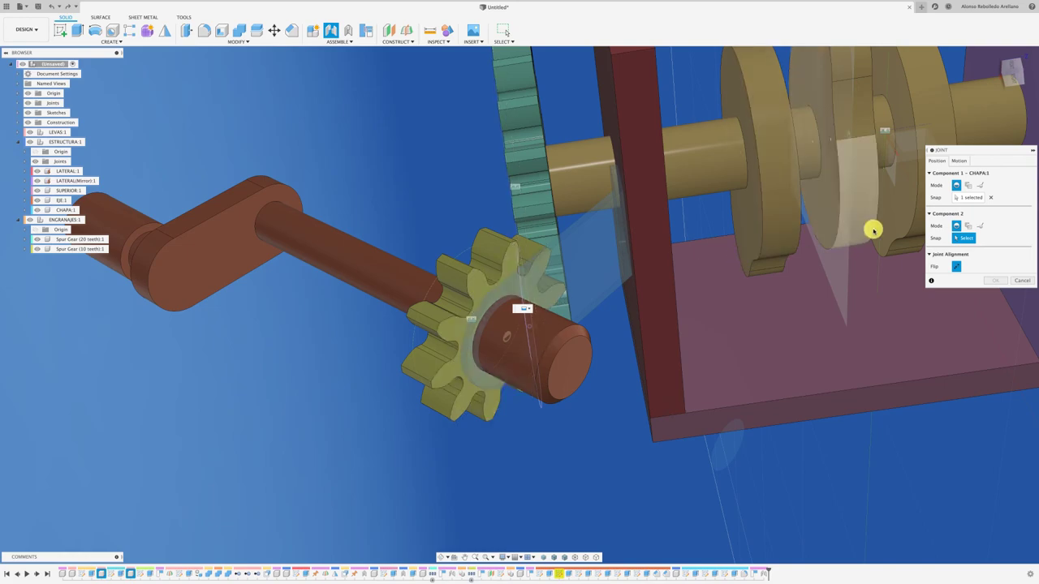
click(958, 161)
click(967, 174)
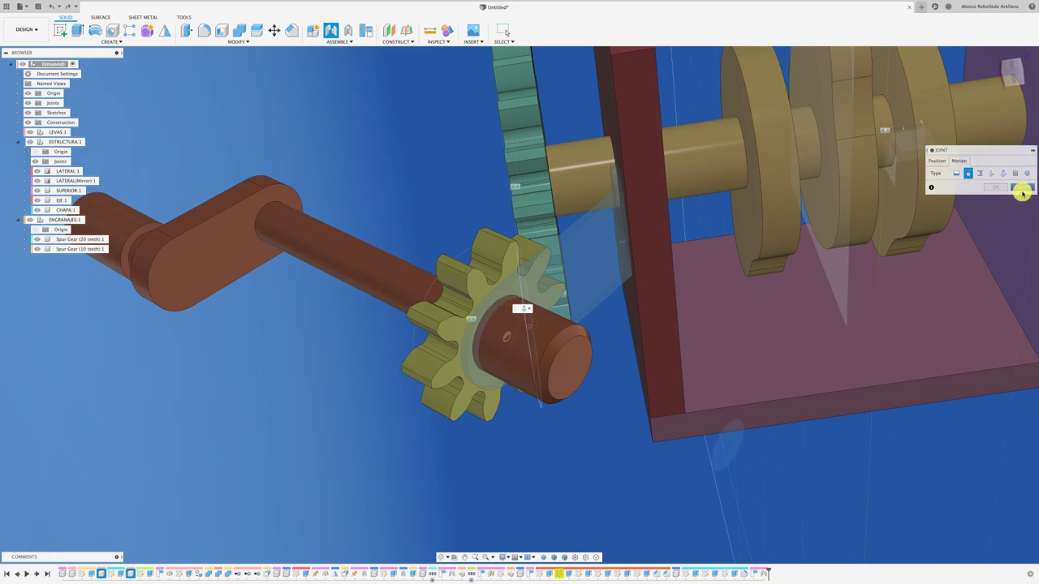
click(994, 188)
Turn the crank about its new pivot to check that it rotates with the small gear
mouse_move(444, 252)
mouse_down()
mouse_move(530, 362)
mouse_move(441, 341)
mouse_move(496, 347)
mouse_up()
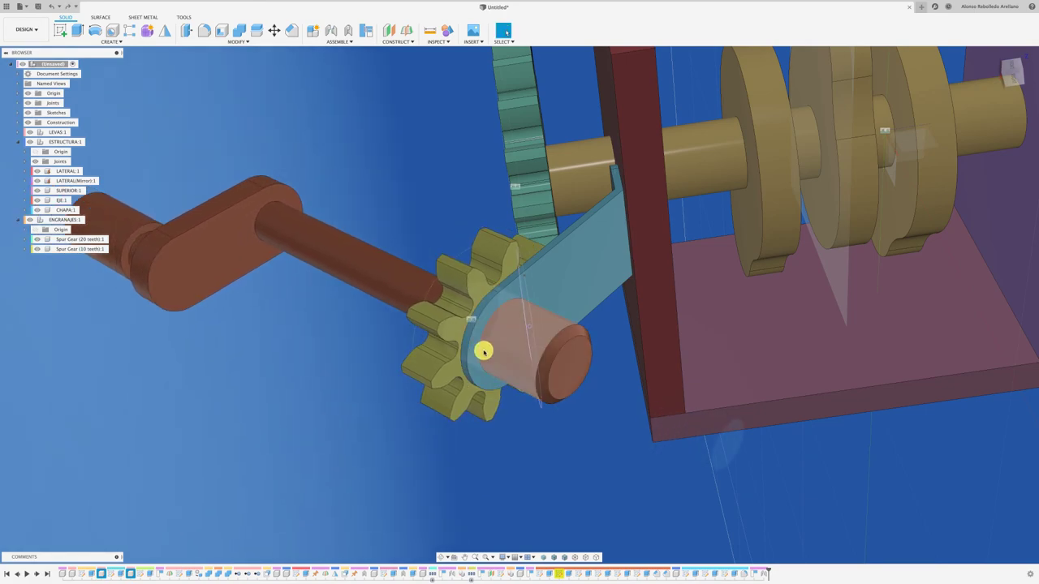
shift+middle_drag(399, 457, 445, 397)
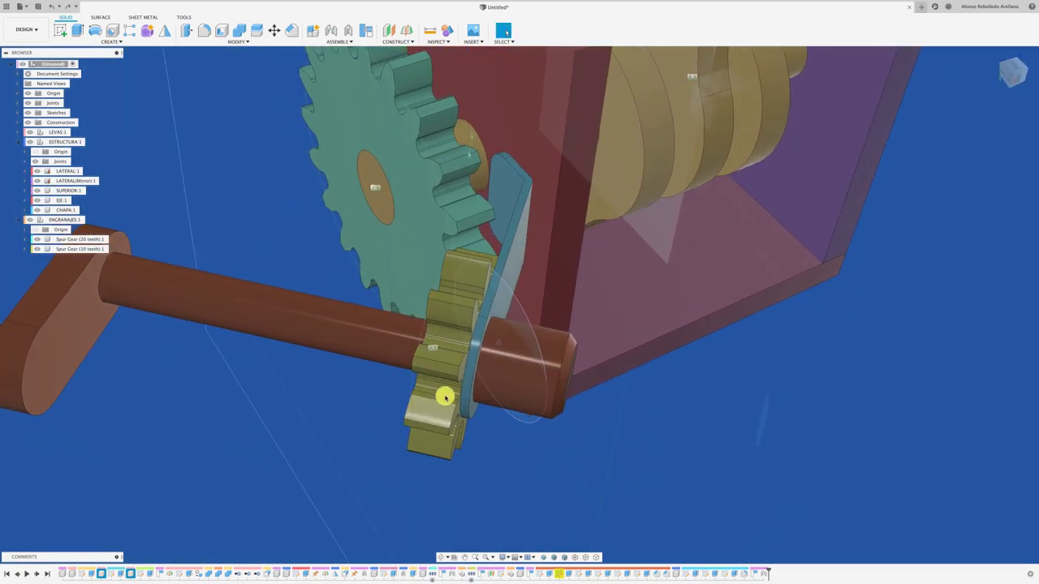
mouse_move(445, 397)
mouse_down()
mouse_move(482, 378)
mouse_move(443, 392)
mouse_up()
shift+middle_drag(443, 392, 454, 484)
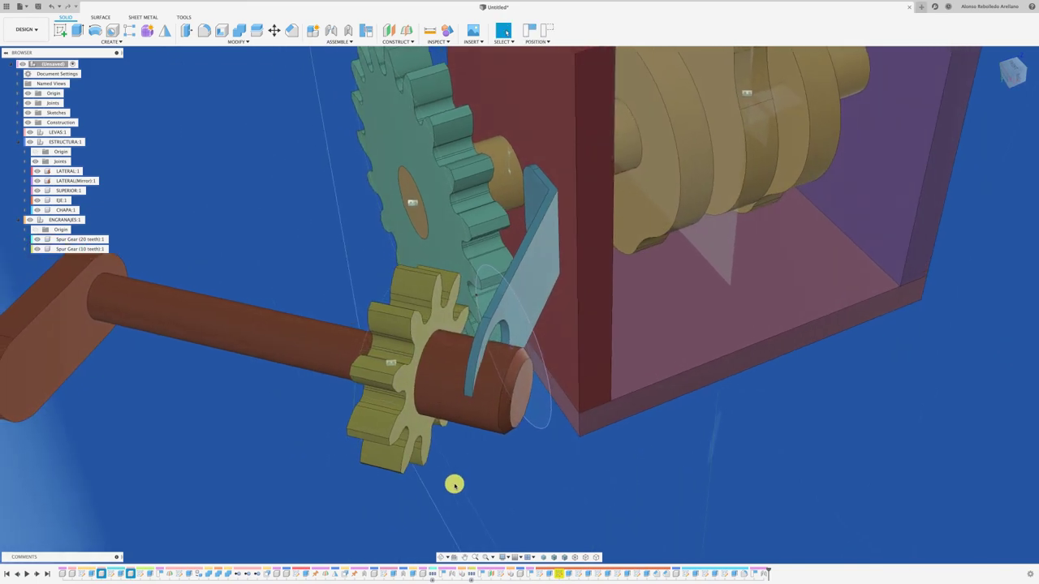
click(421, 421)
Attach the 10-tooth spur gear to the CHAPA hole with a Revolute joint and test the motion
click(513, 297)
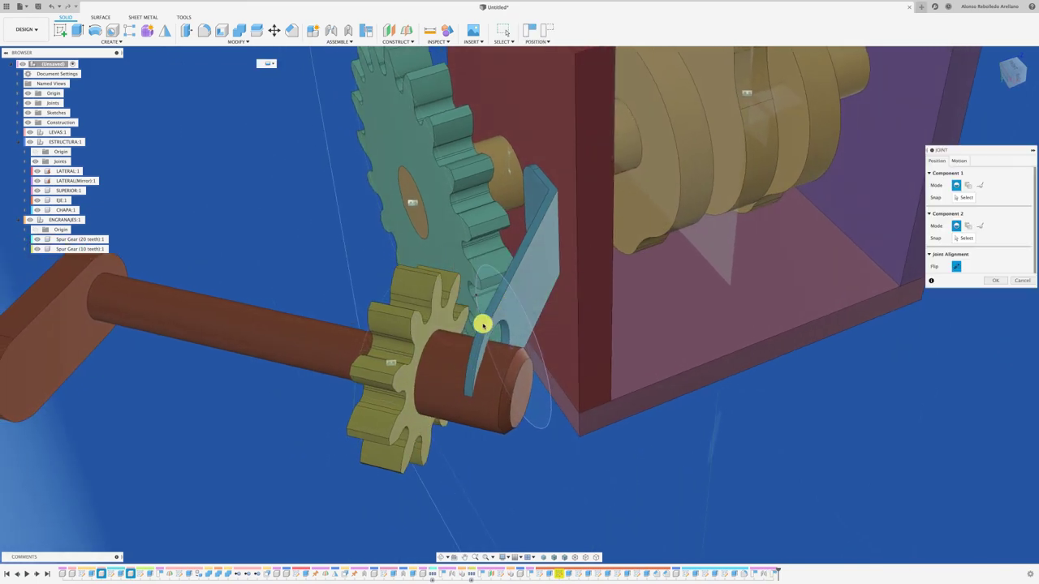
click(430, 338)
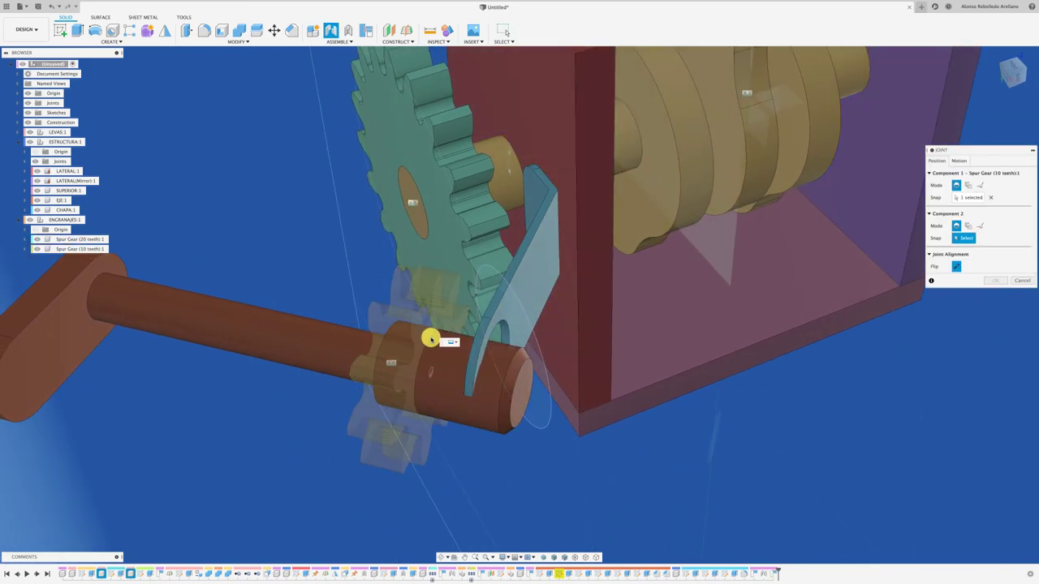
click(499, 333)
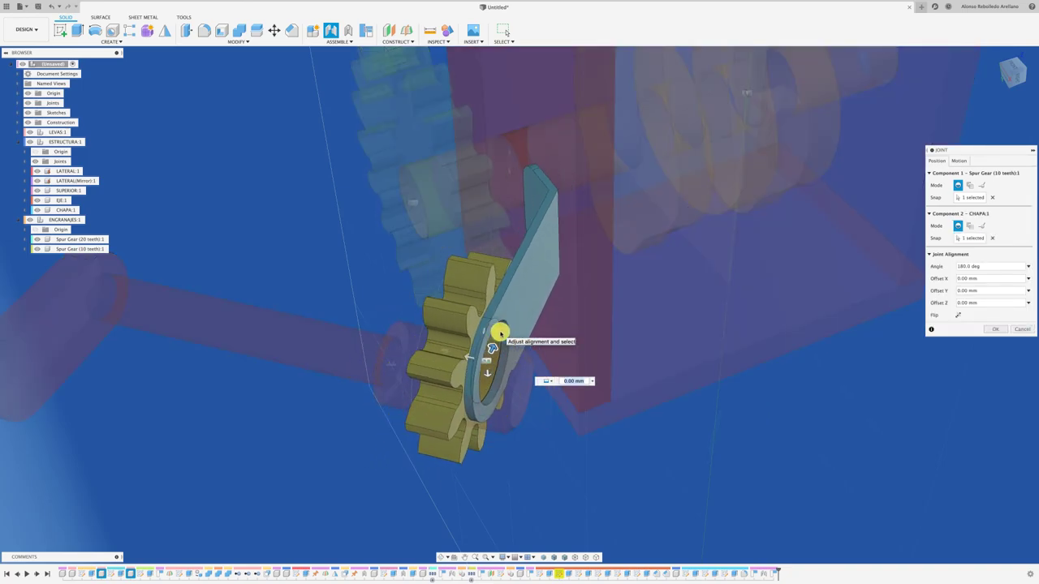
click(961, 161)
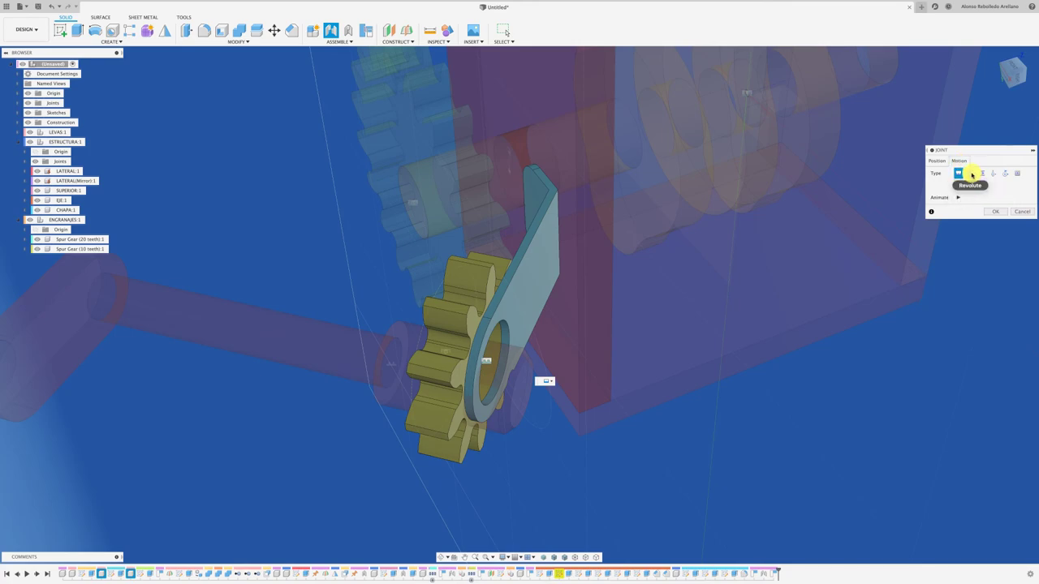
click(970, 174)
click(999, 224)
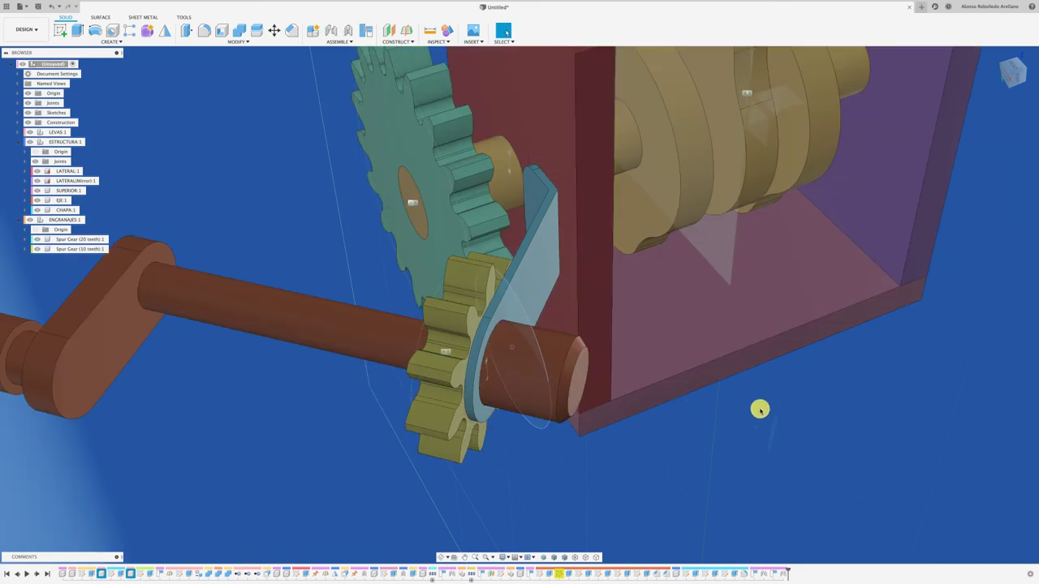
mouse_move(695, 444)
shift+middle_down()
mouse_move(488, 463)
mouse_move(422, 327)
mouse_move(258, 280)
mouse_move(297, 316)
mouse_move(286, 339)
shift+middle_up()
drag(286, 339, 371, 115)
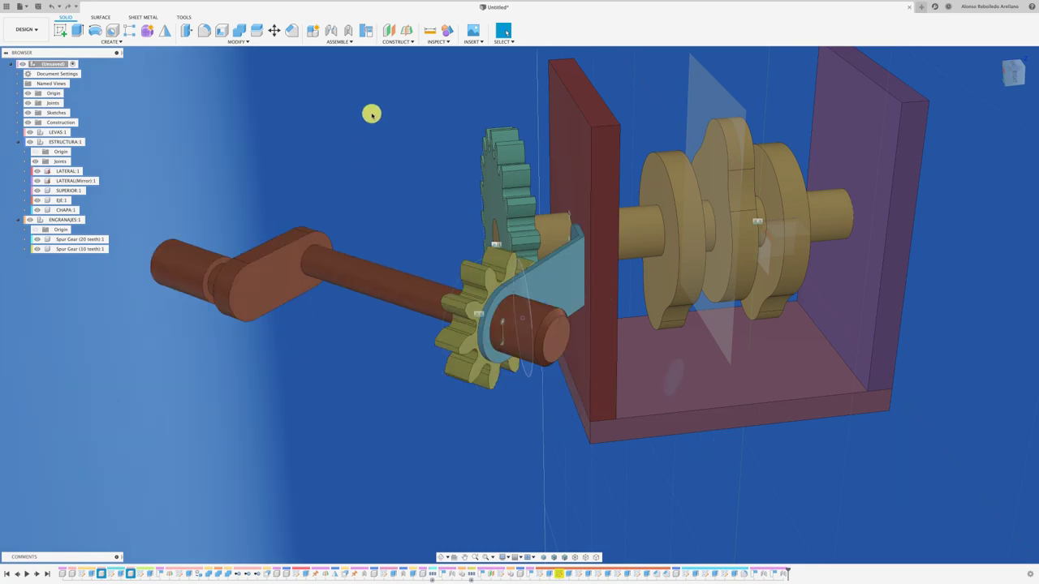
Begin an as-built joint with the blue bracket and red wall selected
click(355, 38)
click(568, 269)
click(599, 209)
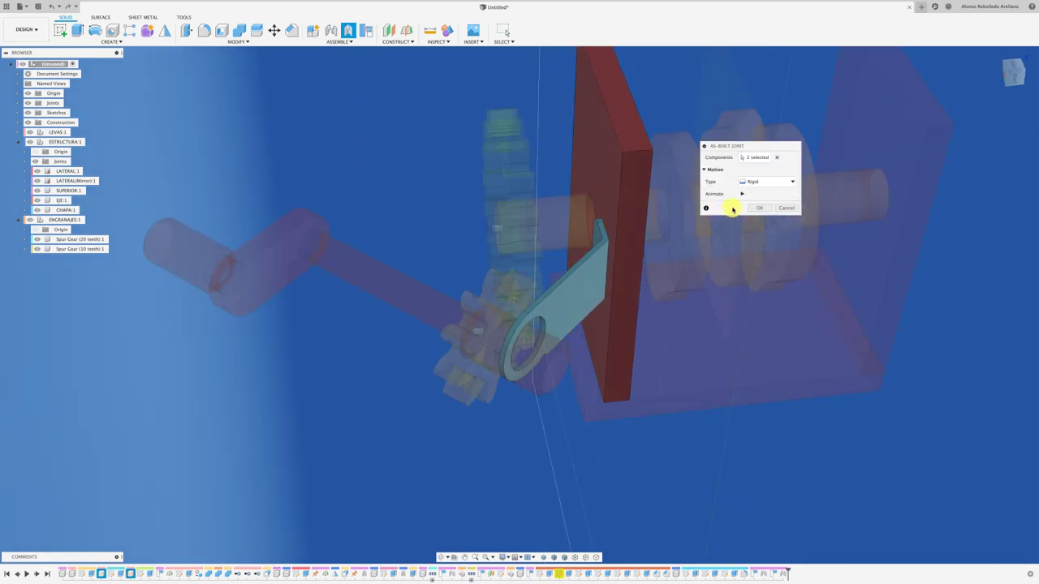
Confirm the Rigid bracket-to-wall joint and turn the crank to test the small gear
click(760, 208)
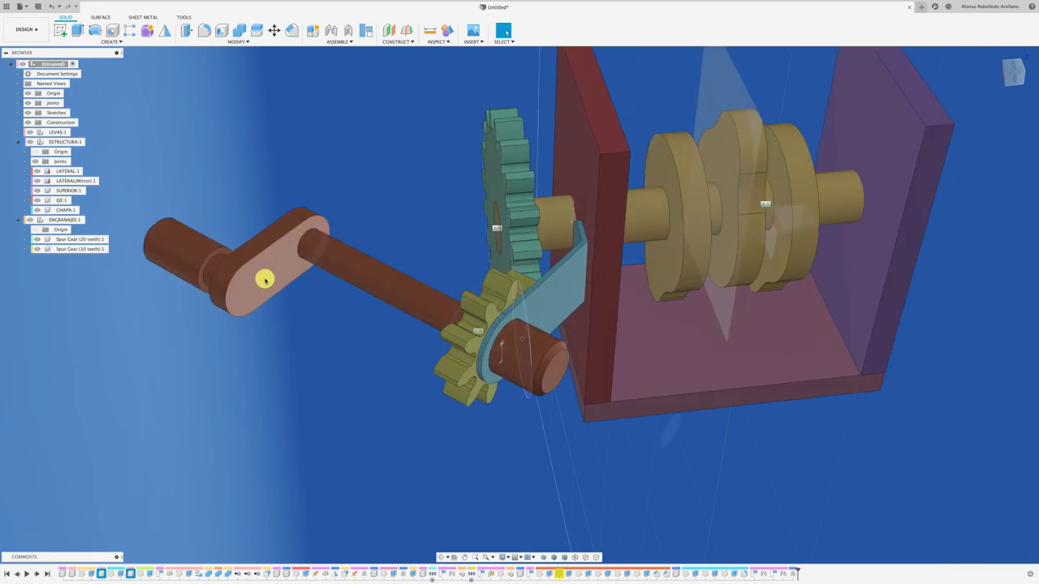
mouse_move(264, 280)
mouse_down()
mouse_move(292, 320)
mouse_move(272, 262)
mouse_move(281, 241)
mouse_move(283, 262)
mouse_up()
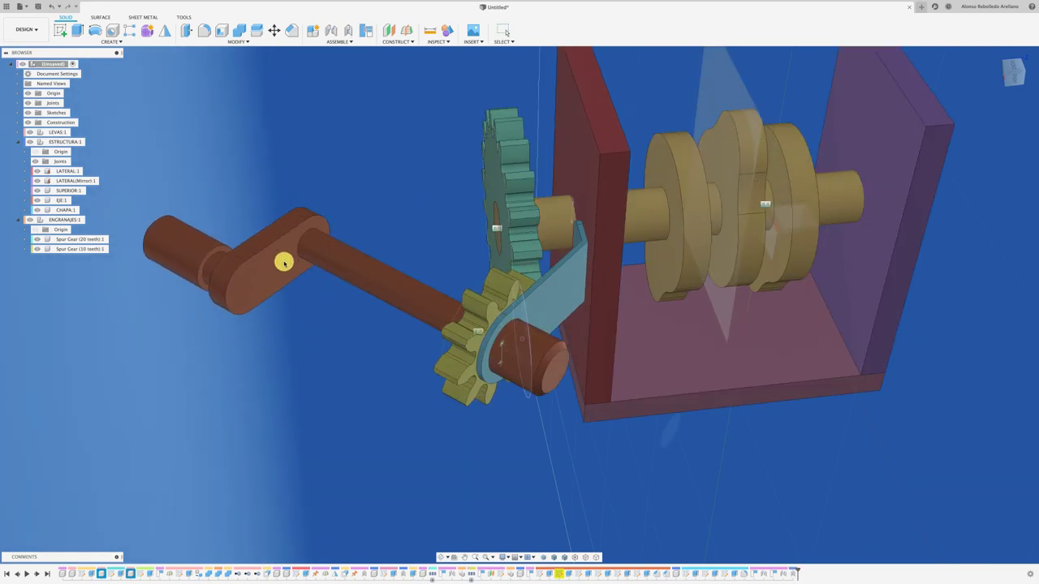
mouse_move(283, 262)
shift+middle_down()
mouse_move(378, 260)
mouse_move(592, 311)
mouse_move(602, 324)
mouse_move(691, 309)
mouse_move(685, 249)
mouse_move(703, 279)
shift+middle_up()
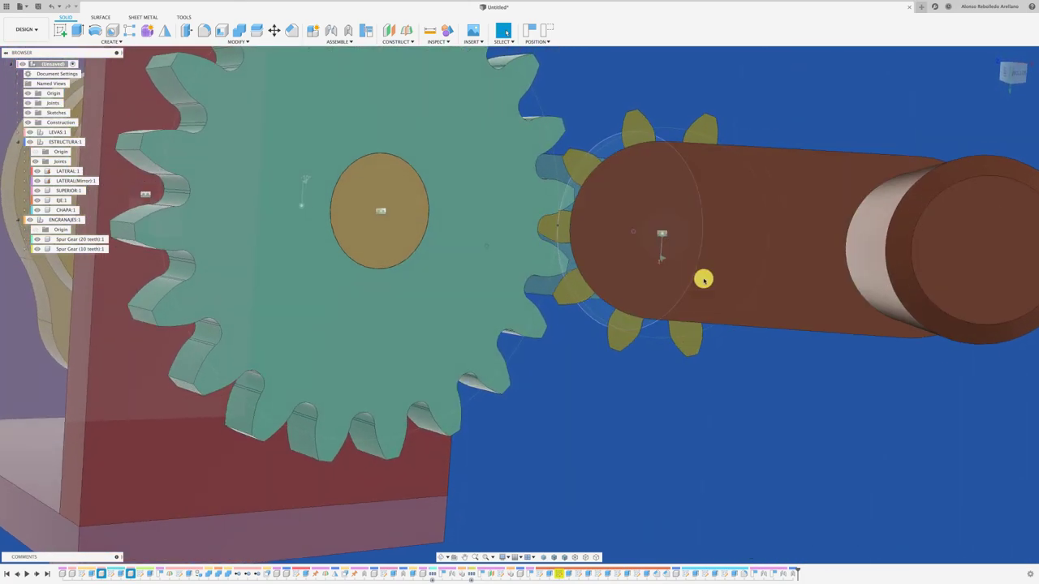
drag(704, 280, 706, 277)
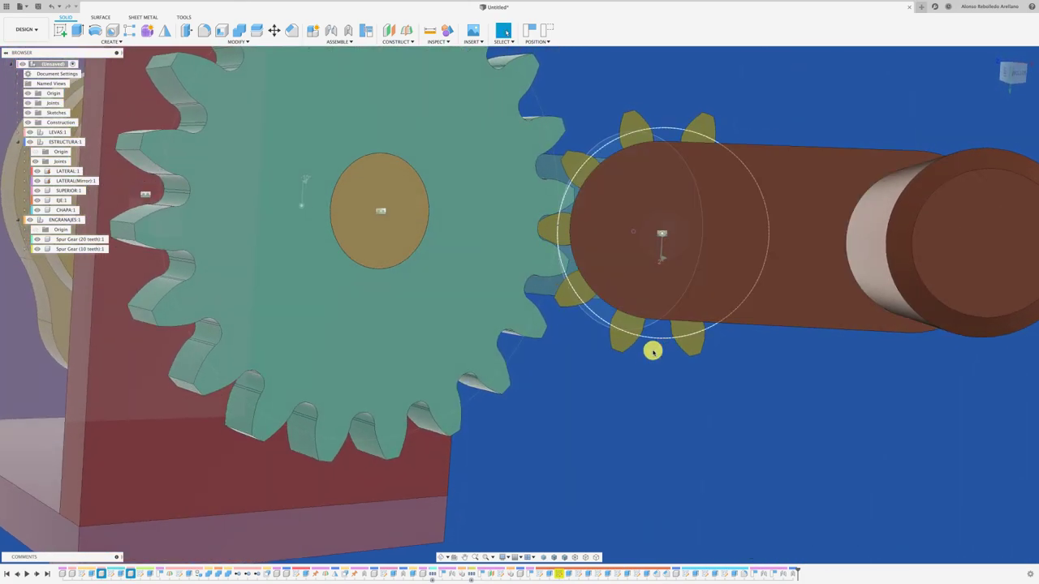
scroll(595, 403, down, 5)
scroll(595, 404, down, 3)
mouse_move(596, 403)
shift+middle_down()
mouse_move(549, 375)
mouse_move(403, 185)
mouse_move(428, 354)
shift+middle_up()
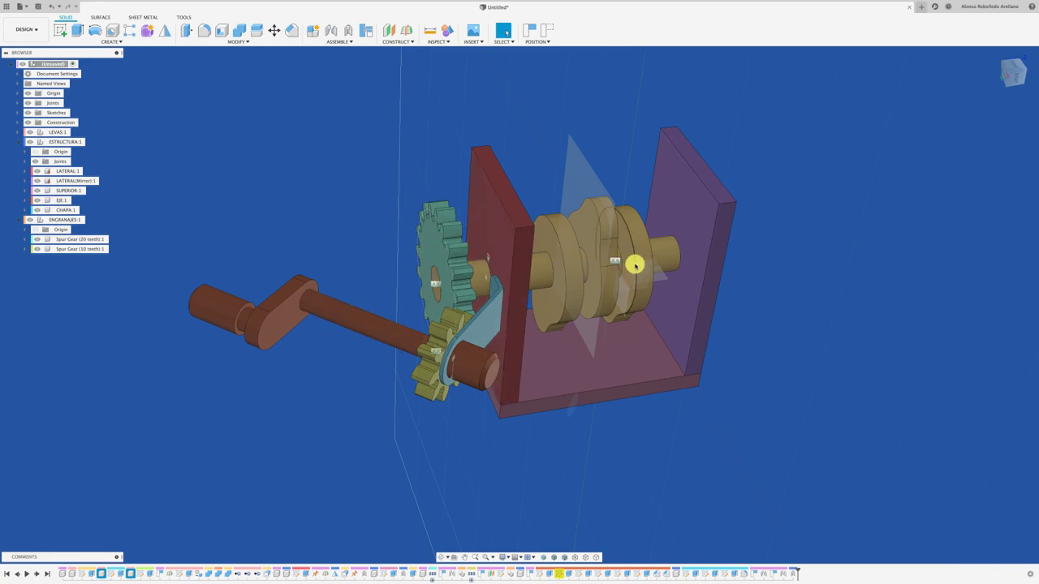
Reframe the view on the gear pair and spin the small gear and crank to check rotation
scroll(489, 470, left, 1)
shift+scroll(490, 471, left, 3)
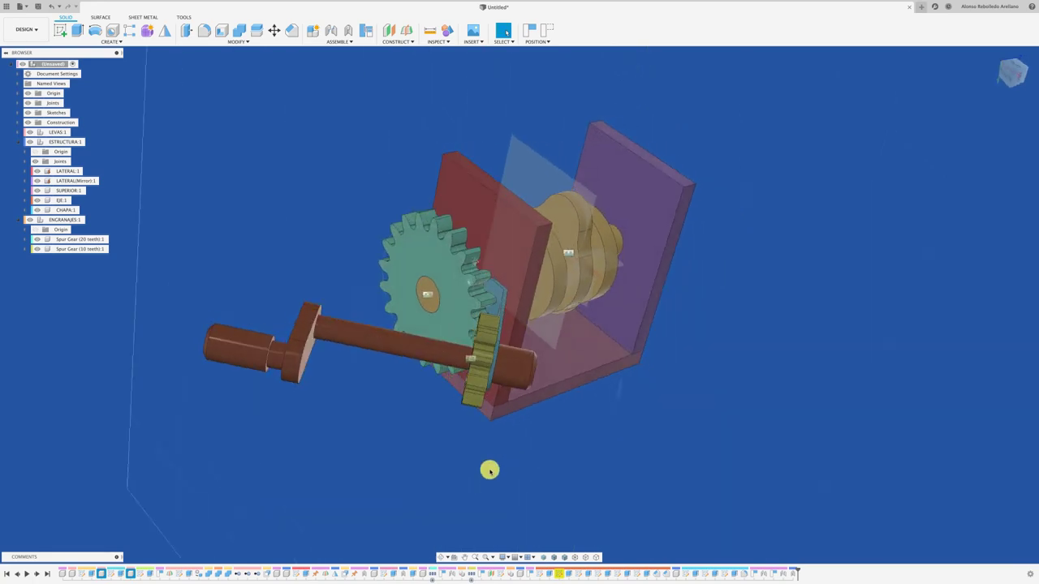
shift+scroll(489, 470, left, 3)
shift+scroll(489, 471, left, 3)
shift+scroll(489, 470, left, 3)
mouse_move(489, 471)
shift+middle_down()
mouse_move(463, 329)
mouse_move(447, 295)
mouse_move(437, 300)
shift+middle_up()
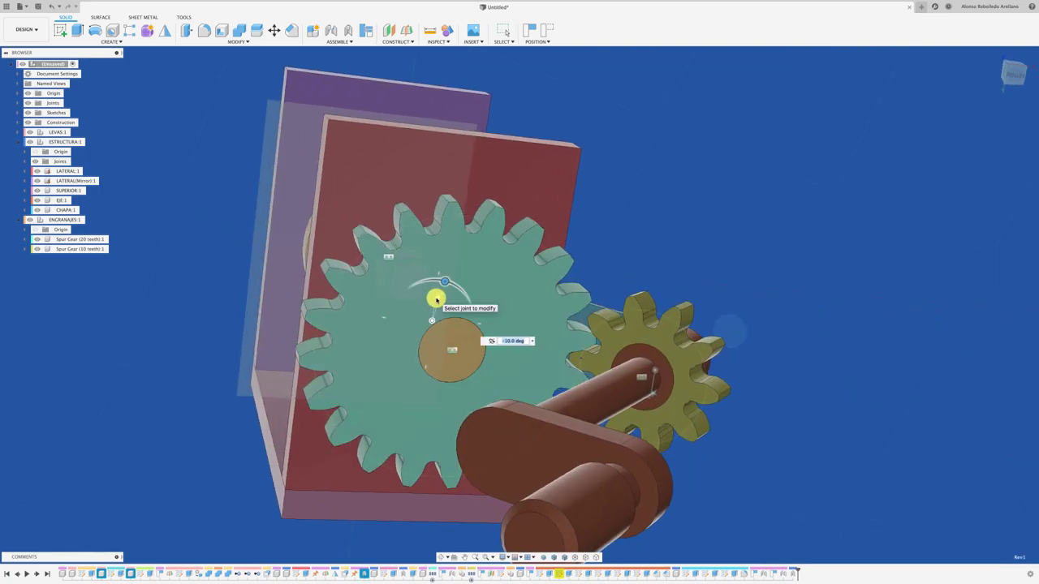
key(Escape)
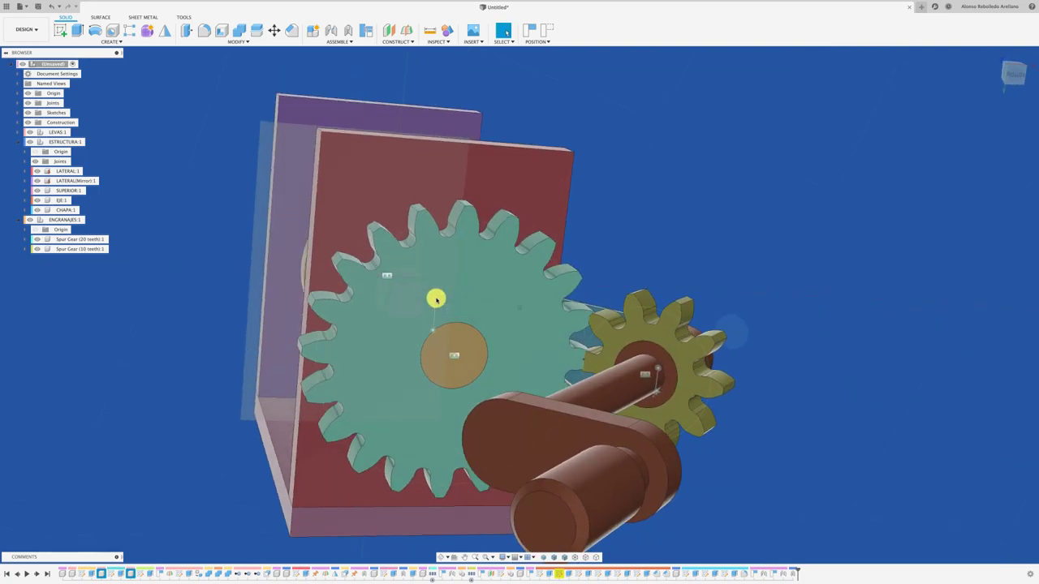
drag(690, 380, 690, 369)
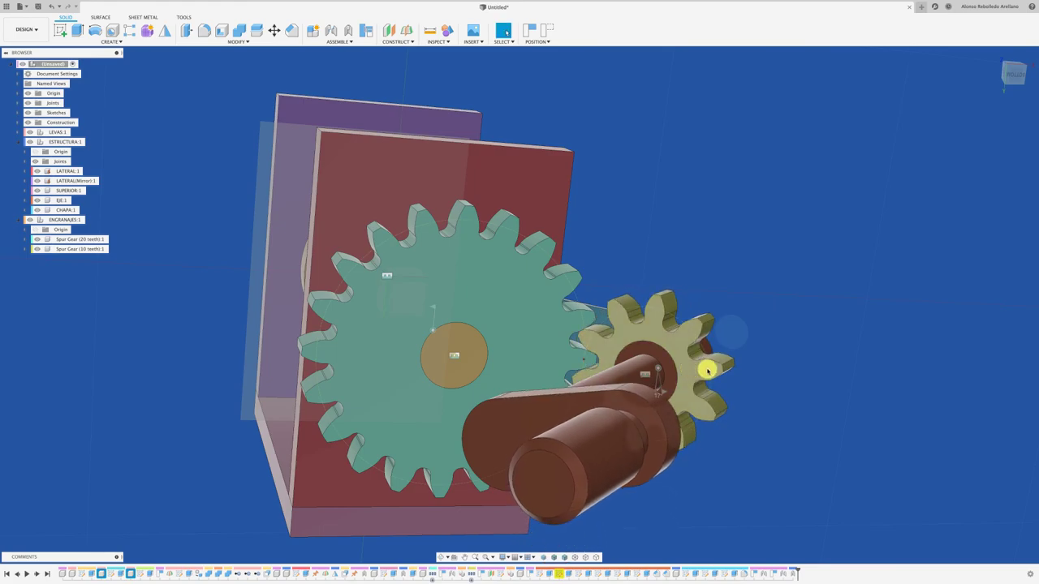
mouse_move(707, 366)
shift+middle_down()
mouse_move(802, 394)
mouse_move(761, 229)
shift+middle_up()
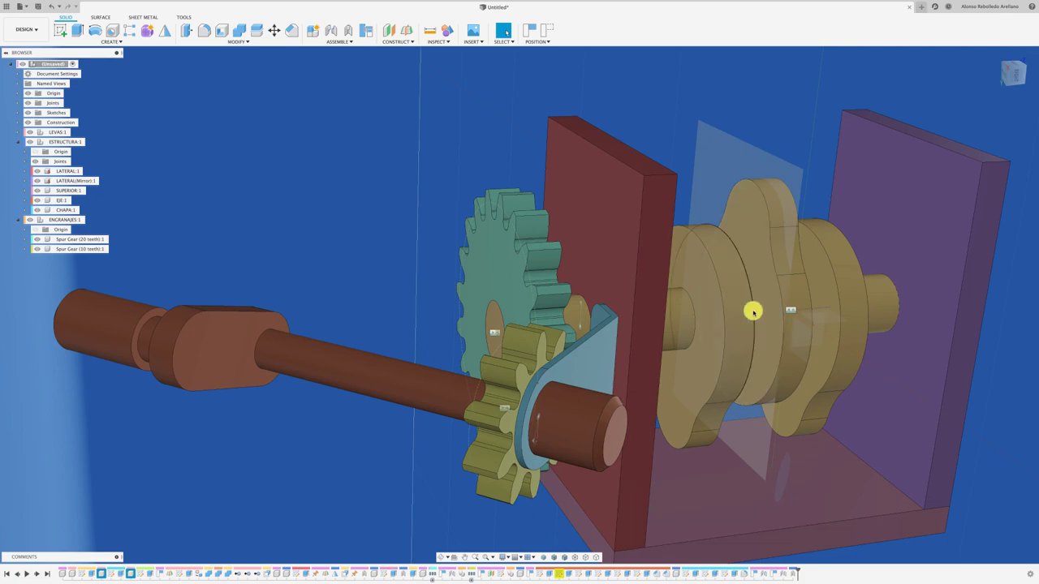
scroll(629, 352, down, 3)
mouse_move(559, 402)
shift+middle_down()
mouse_move(401, 399)
mouse_move(348, 39)
mouse_move(355, 44)
shift+middle_up()
Create a Motion Link between joints Rev4 and Rev1: 360 deg against (360*10/20) deg, previewing the animation
click(354, 43)
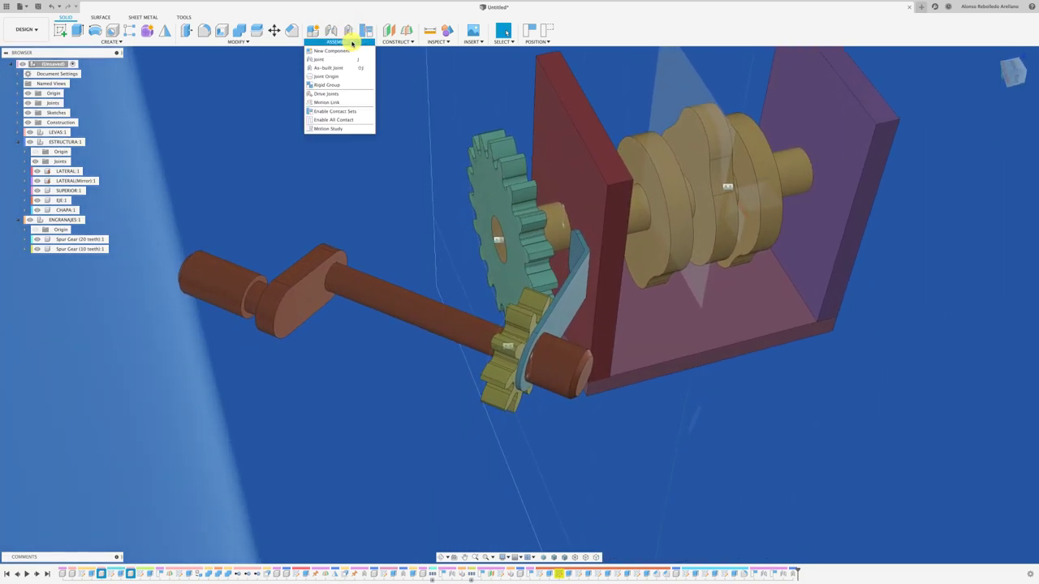
click(322, 102)
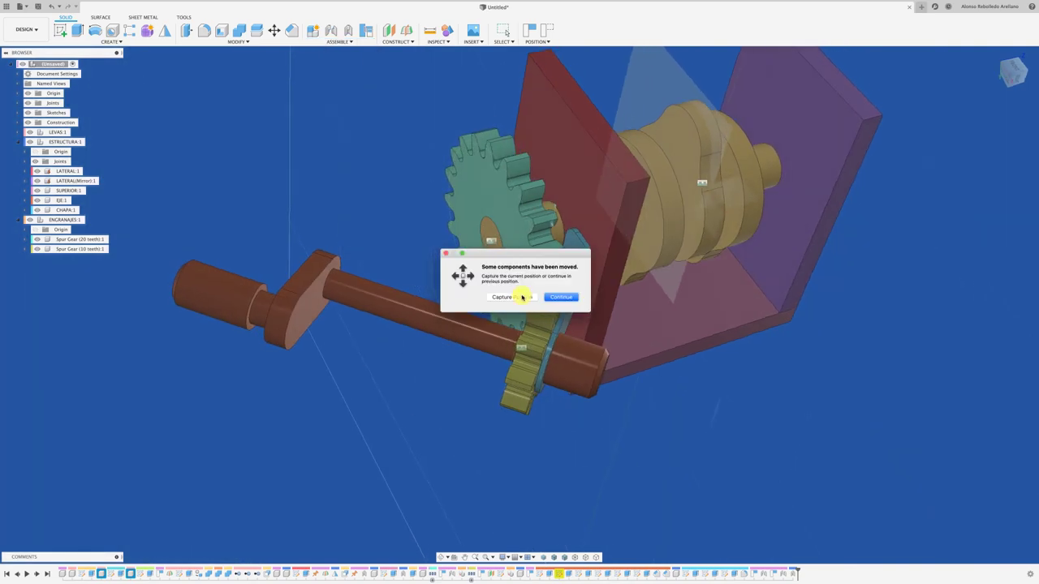
click(524, 294)
shift+middle_drag(514, 299, 641, 352)
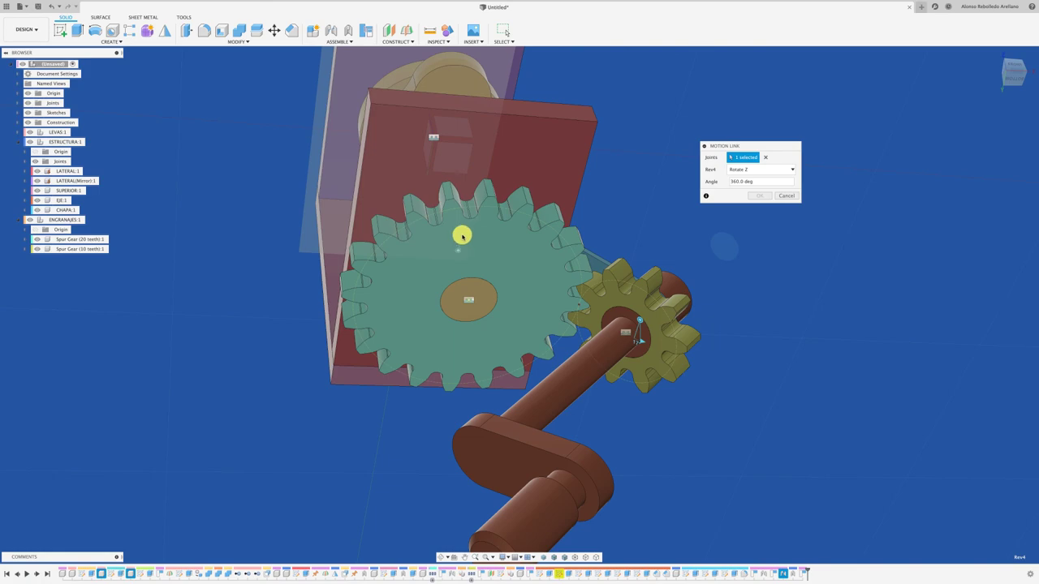
click(460, 234)
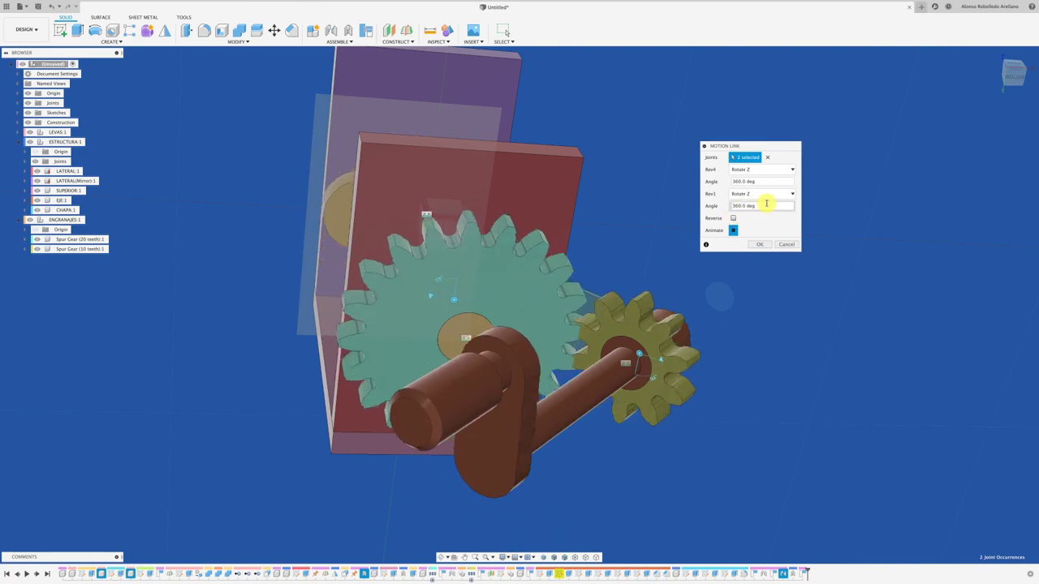
click(734, 230)
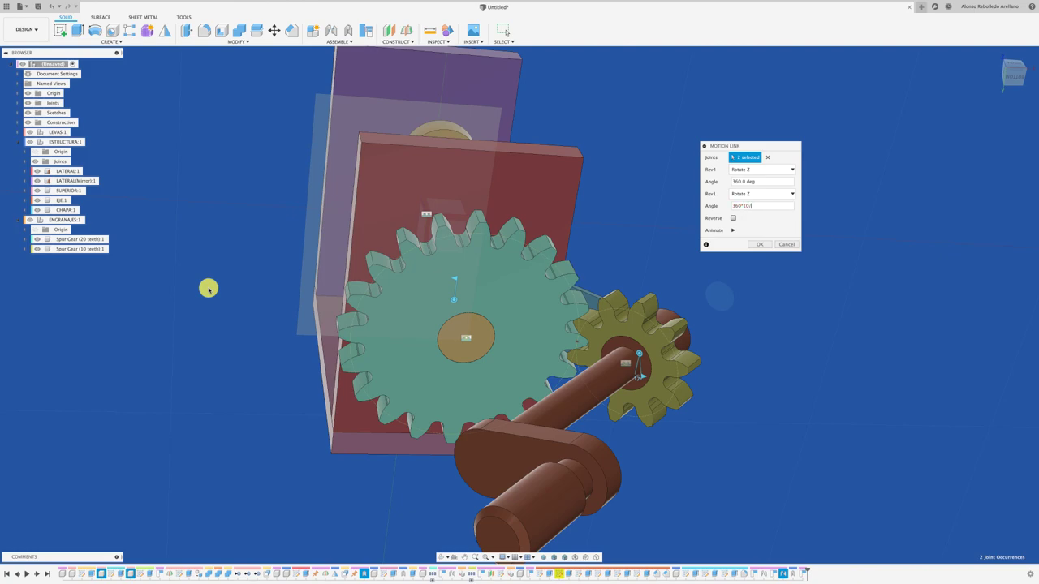
click(732, 230)
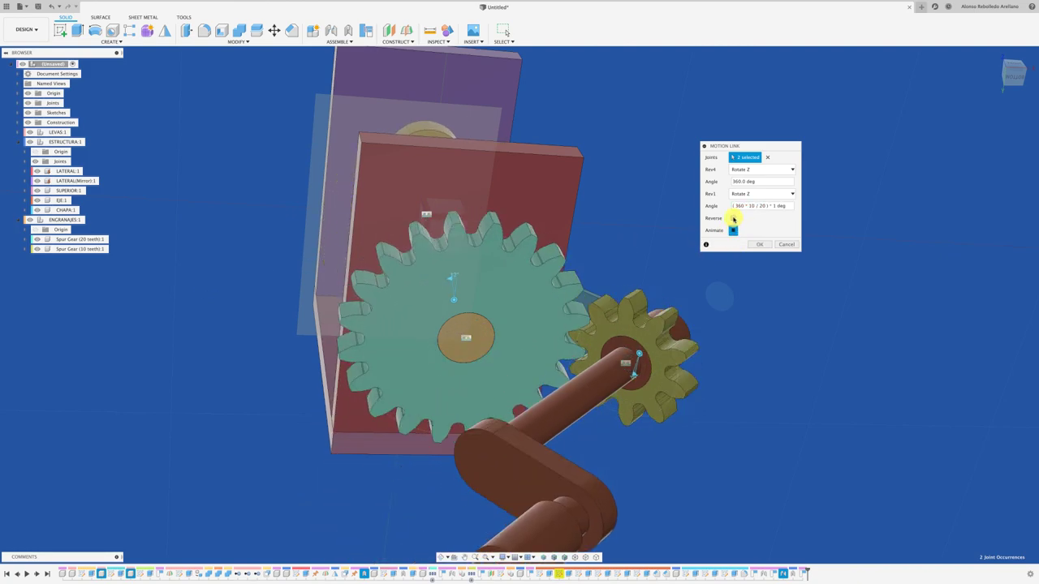
click(758, 244)
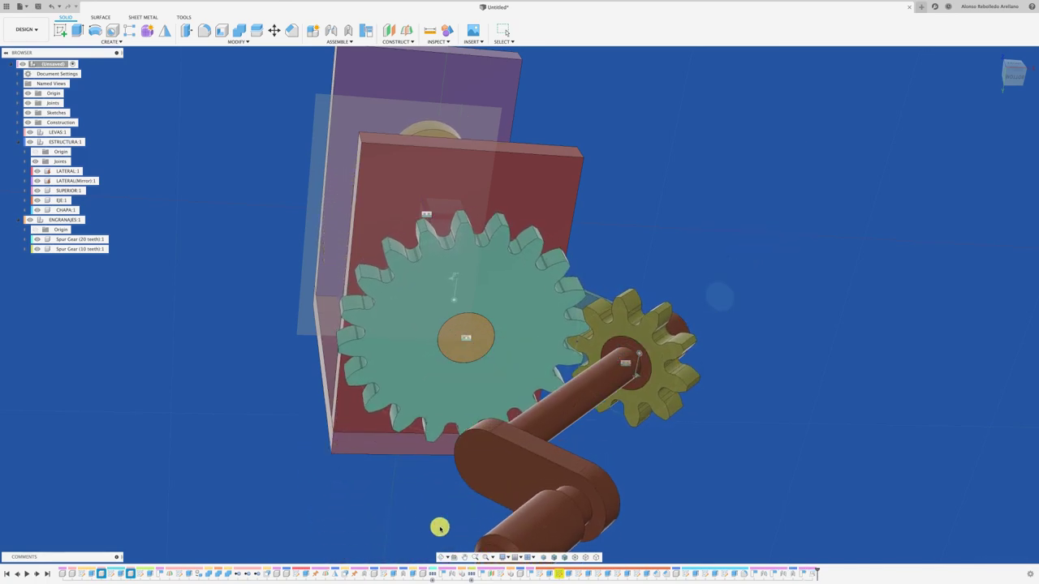
mouse_move(420, 519)
shift+middle_down()
mouse_move(500, 504)
mouse_move(549, 452)
mouse_move(563, 392)
shift+middle_up()
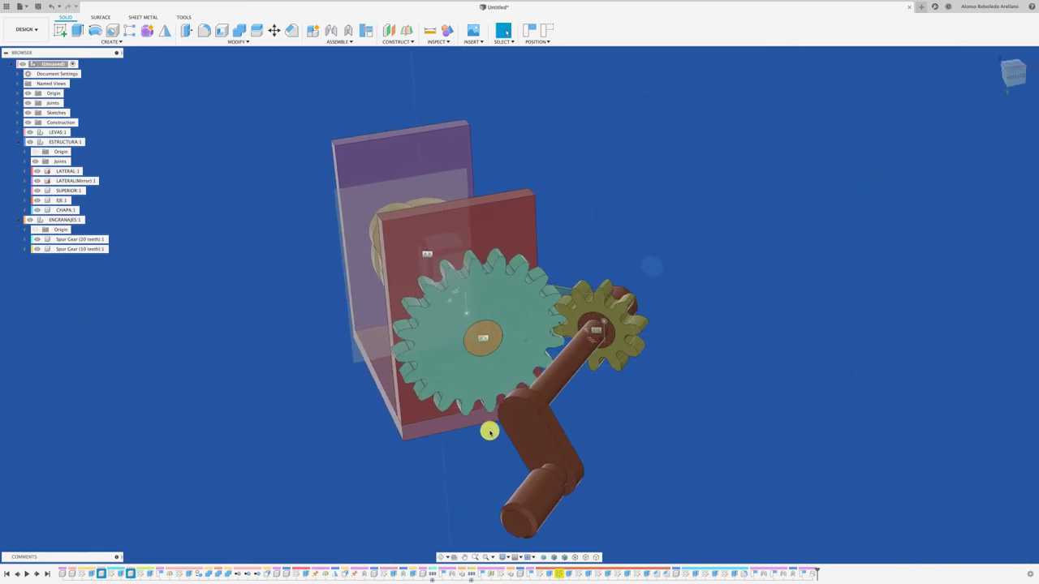
mouse_move(490, 432)
shift+middle_down()
mouse_move(408, 376)
mouse_move(439, 370)
shift+middle_up()
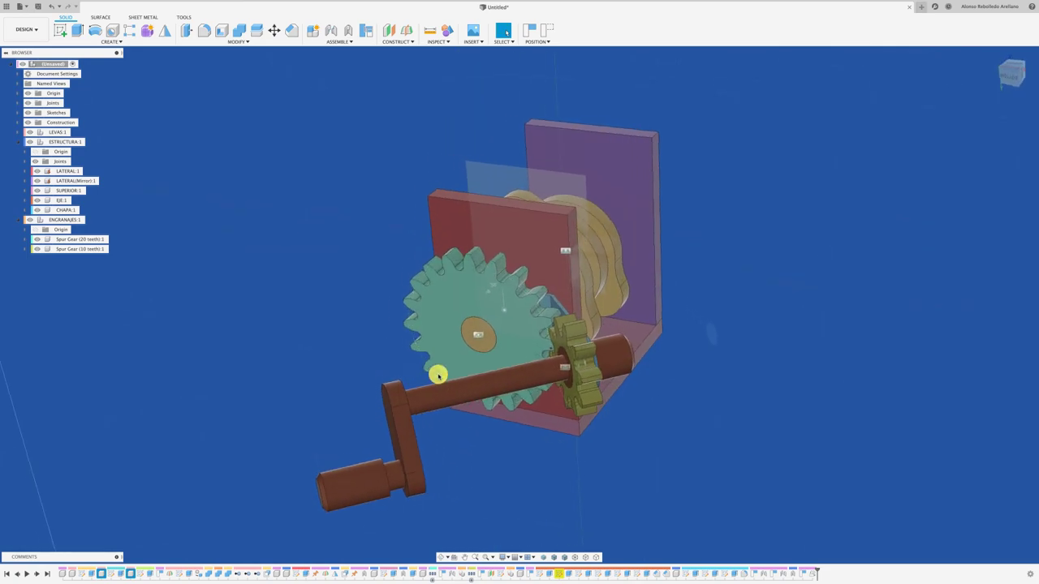
right_click(596, 377)
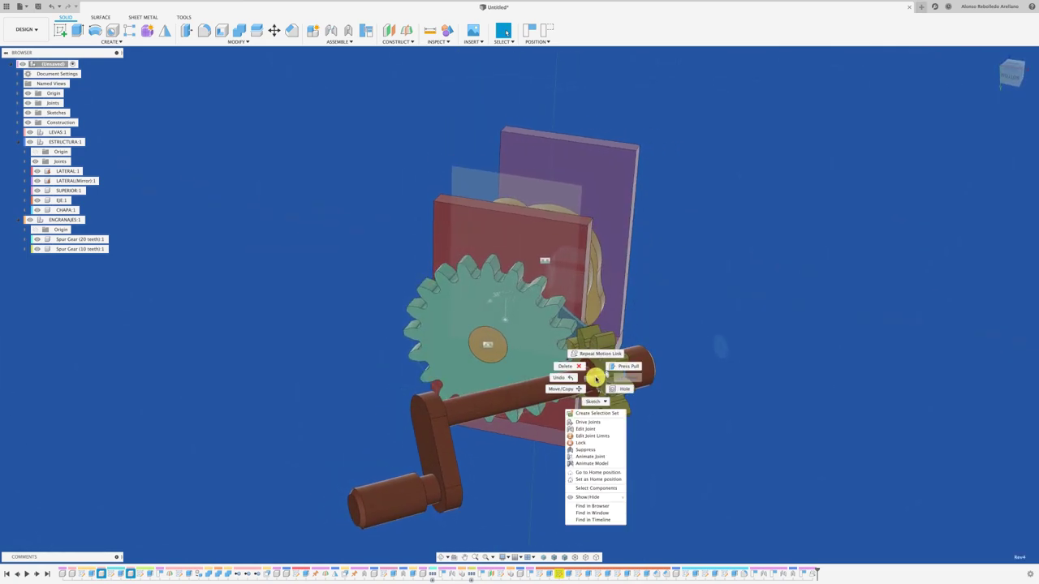
click(606, 464)
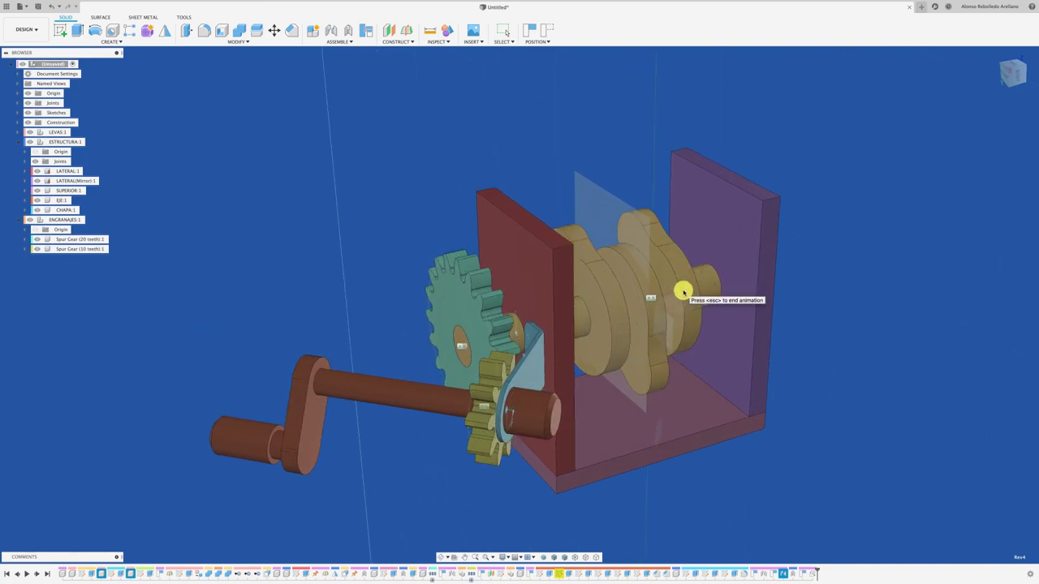
key(Escape)
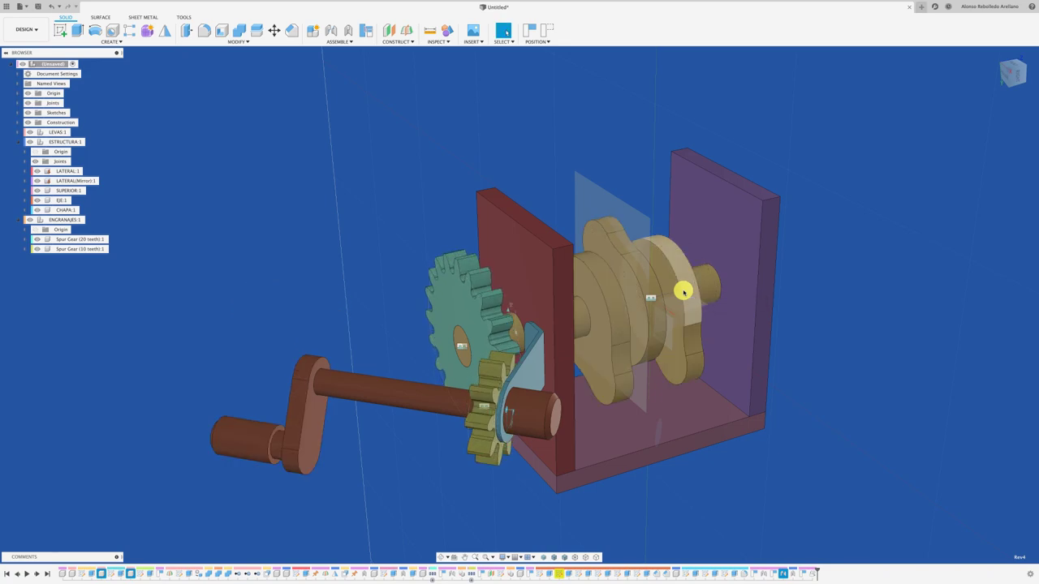
Replay the large gear's joint animation, stop it, then turn the crank and cams to a new position
shift+middle_drag(509, 426, 484, 323)
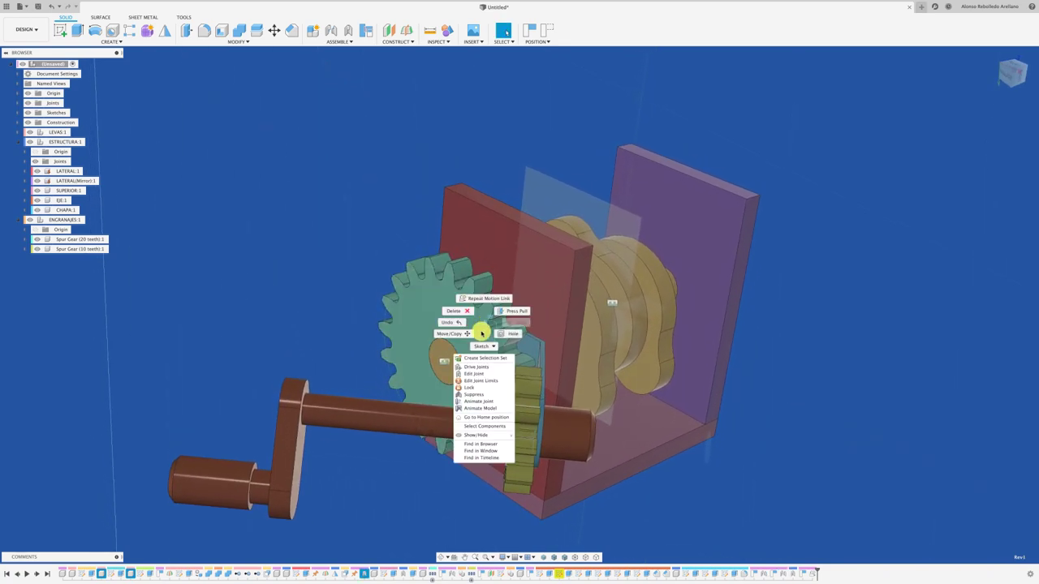
key(Return)
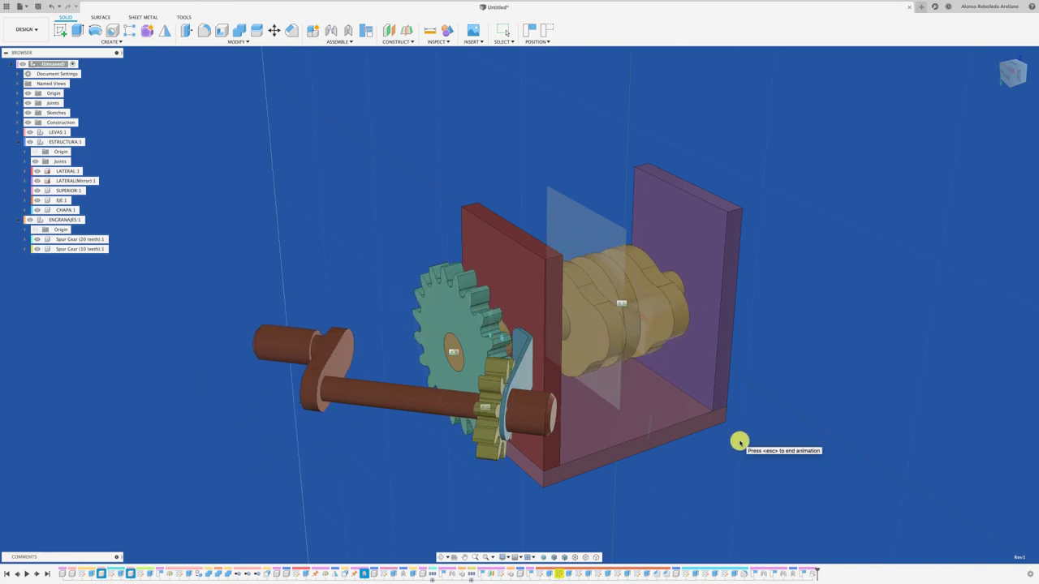
key(Escape)
mouse_move(455, 318)
mouse_down()
mouse_move(480, 365)
mouse_move(443, 301)
mouse_move(394, 327)
mouse_move(474, 342)
mouse_move(489, 371)
mouse_move(482, 380)
mouse_move(506, 356)
mouse_up()
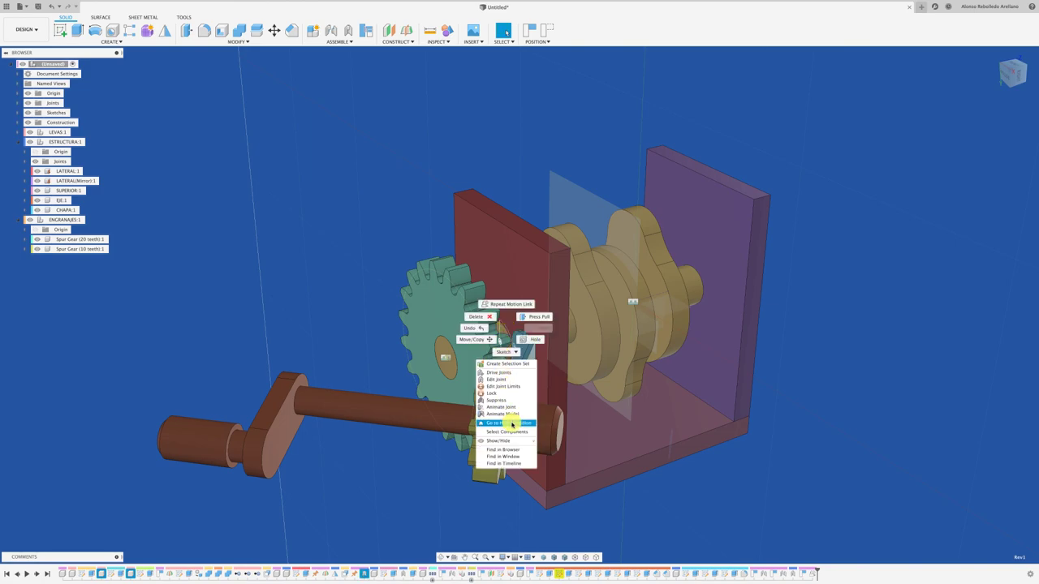
Send the mechanism back to its home position and collapse ESTRUCTURA:1 in the Browser
click(512, 423)
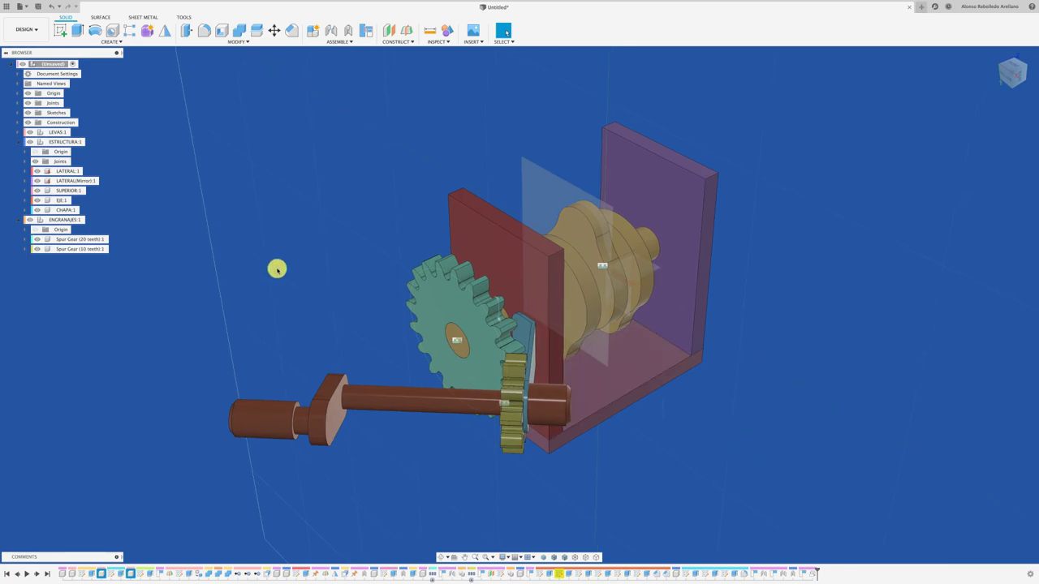
click(20, 143)
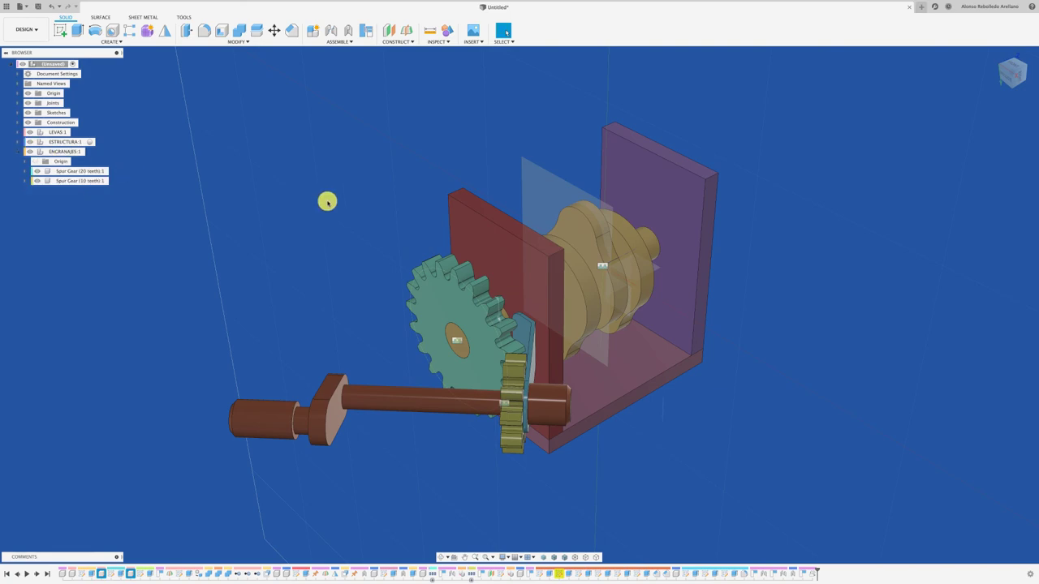